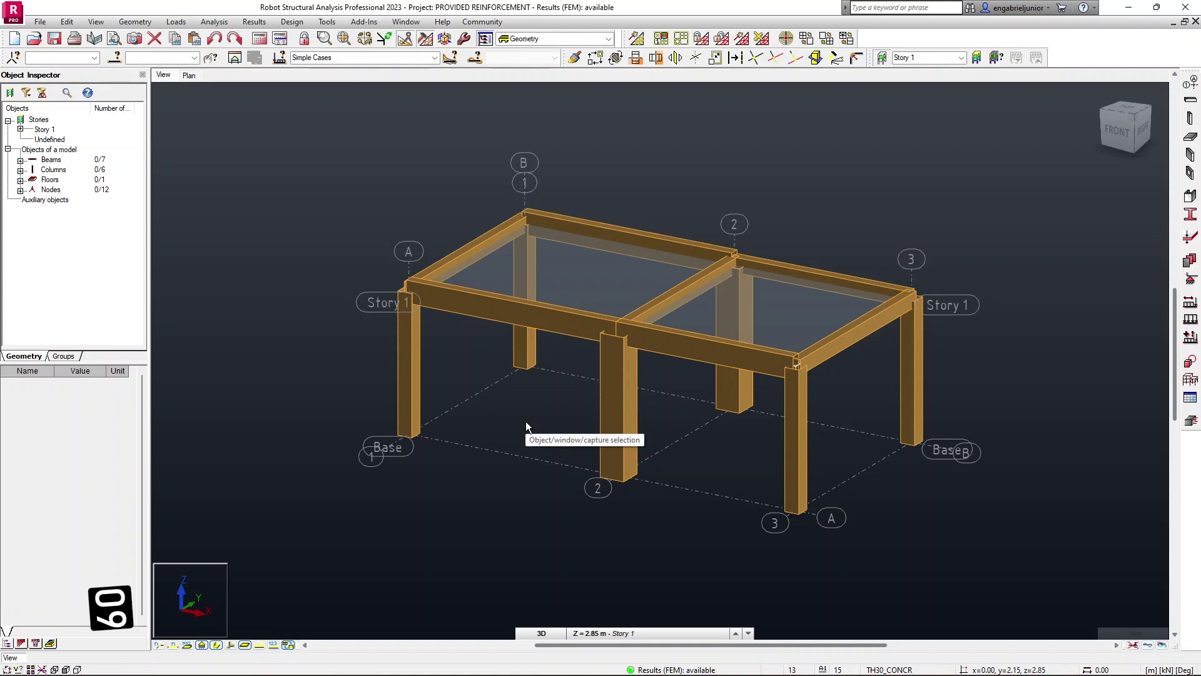
# Inspect the beam on axis A between grids 1 and 2 and the support node at B-1 in plan view
pyautogui.click(523, 321)
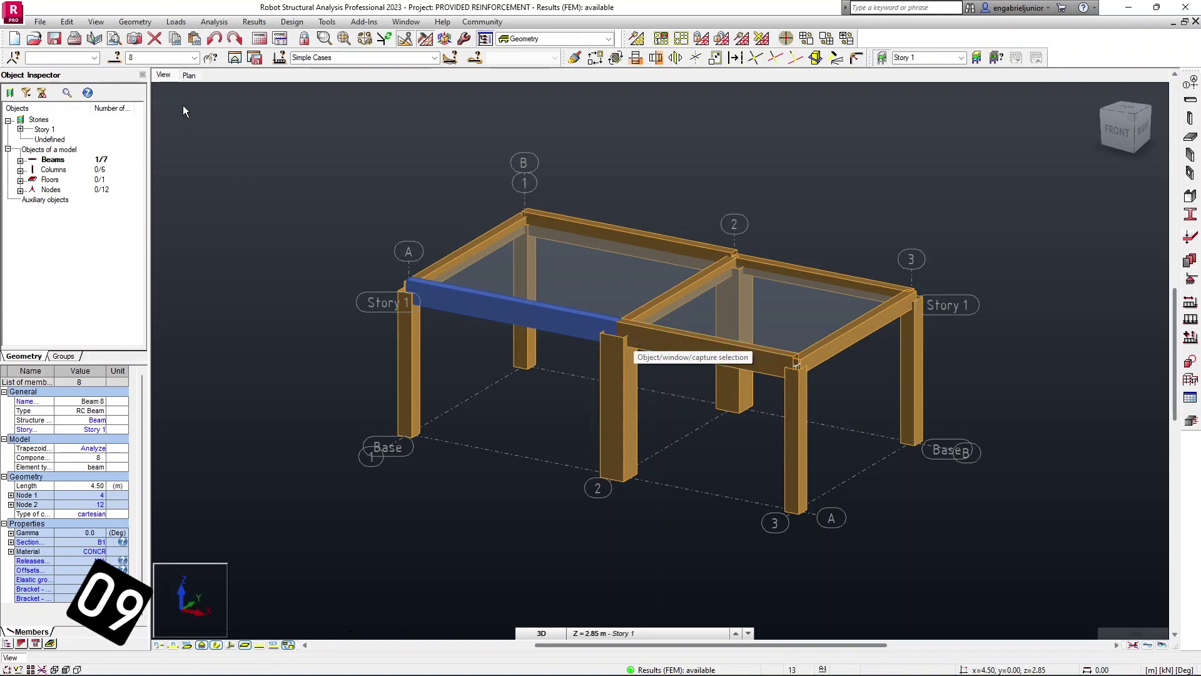
pyautogui.click(224, 232)
pyautogui.click(188, 76)
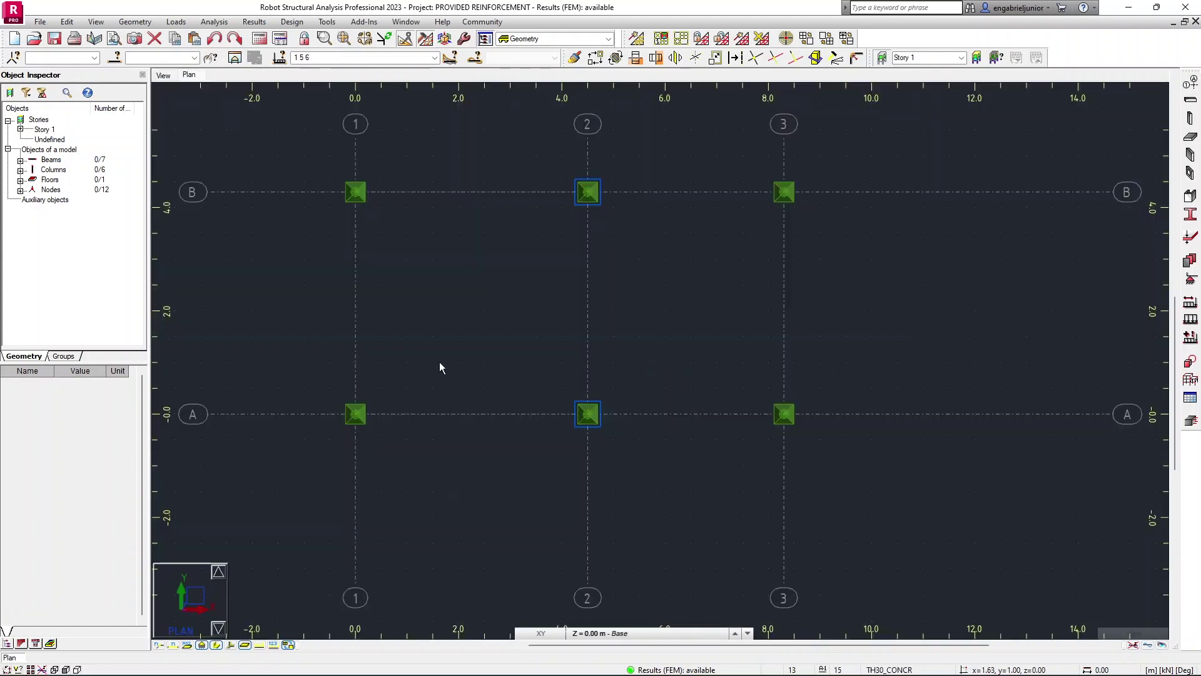
pyautogui.moveTo(316, 159); pyautogui.dragTo(422, 269)
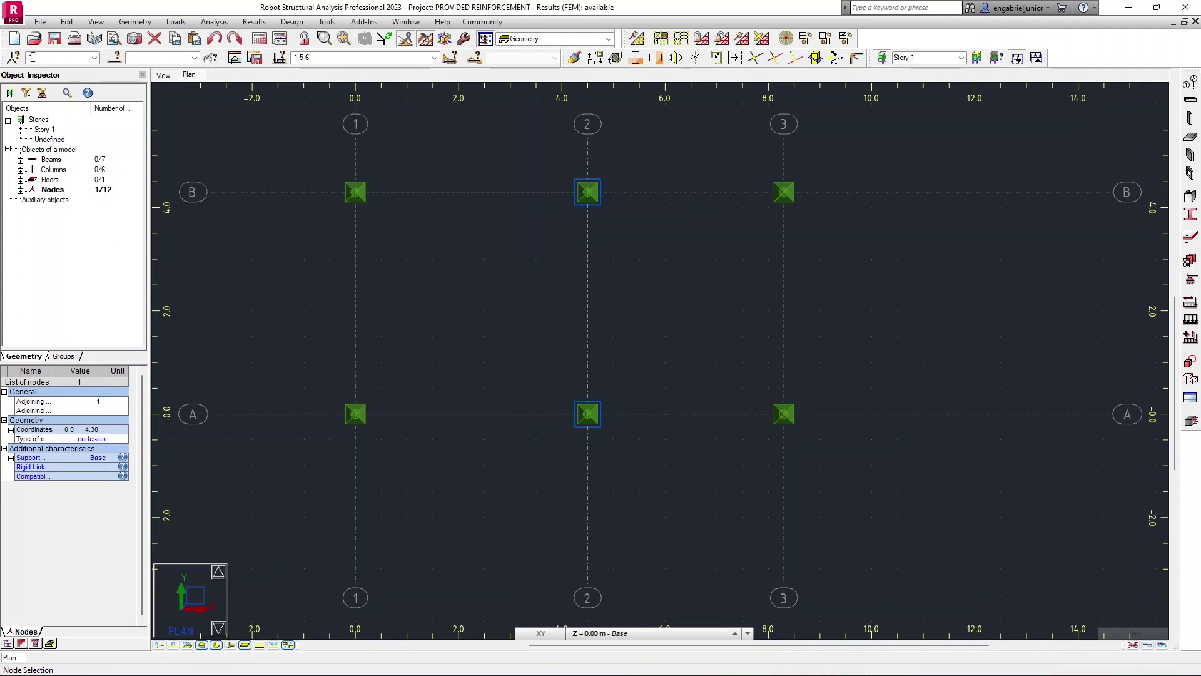
pyautogui.click(324, 291)
pyautogui.click(164, 76)
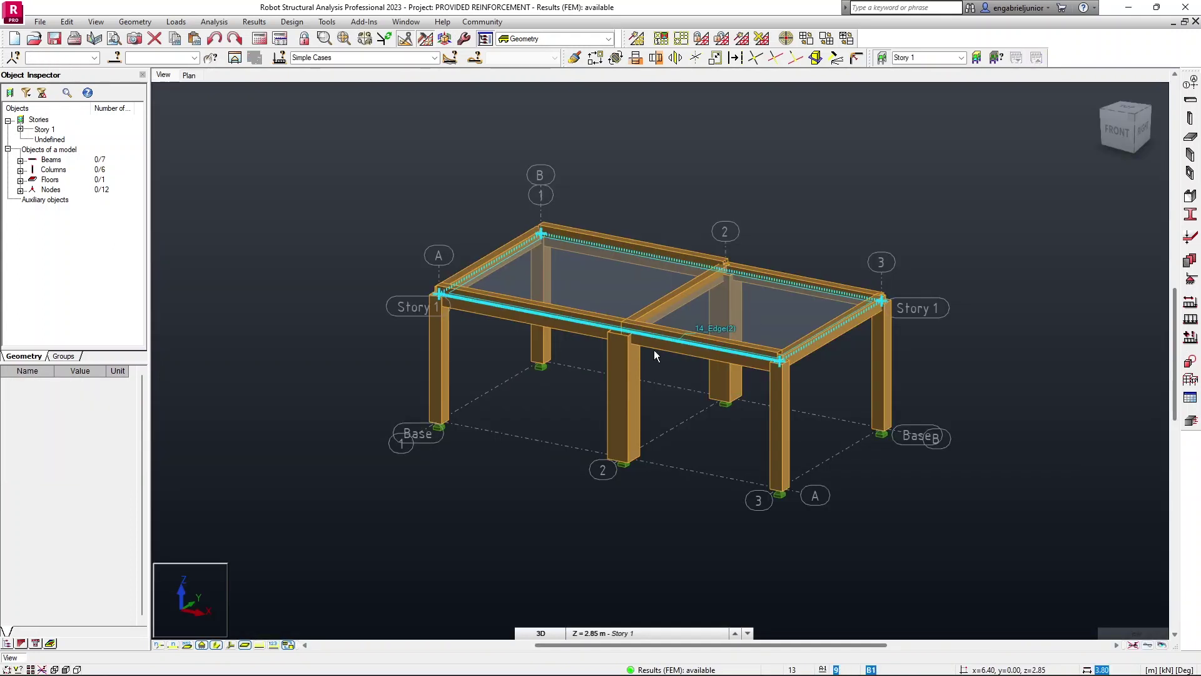
# Select the beam on axis A between grids 1 and 2 and start Provided Reinforcement of RC Elements for it
pyautogui.scroll(1, 558, 328)
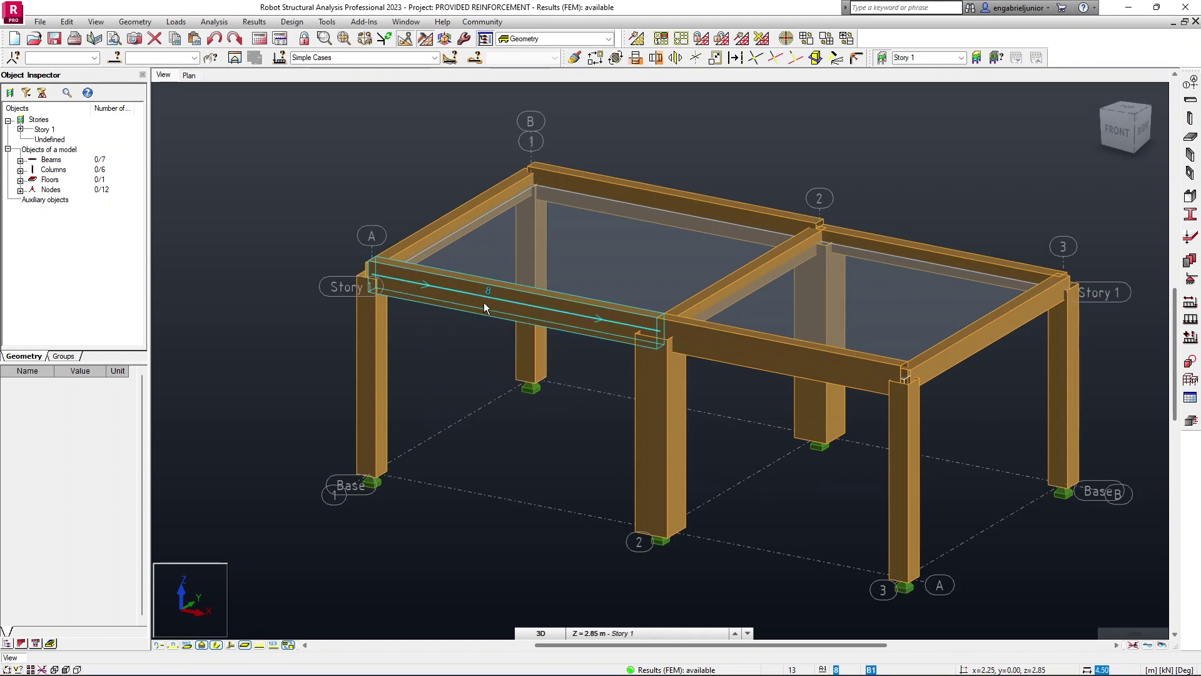
pyautogui.click(555, 395)
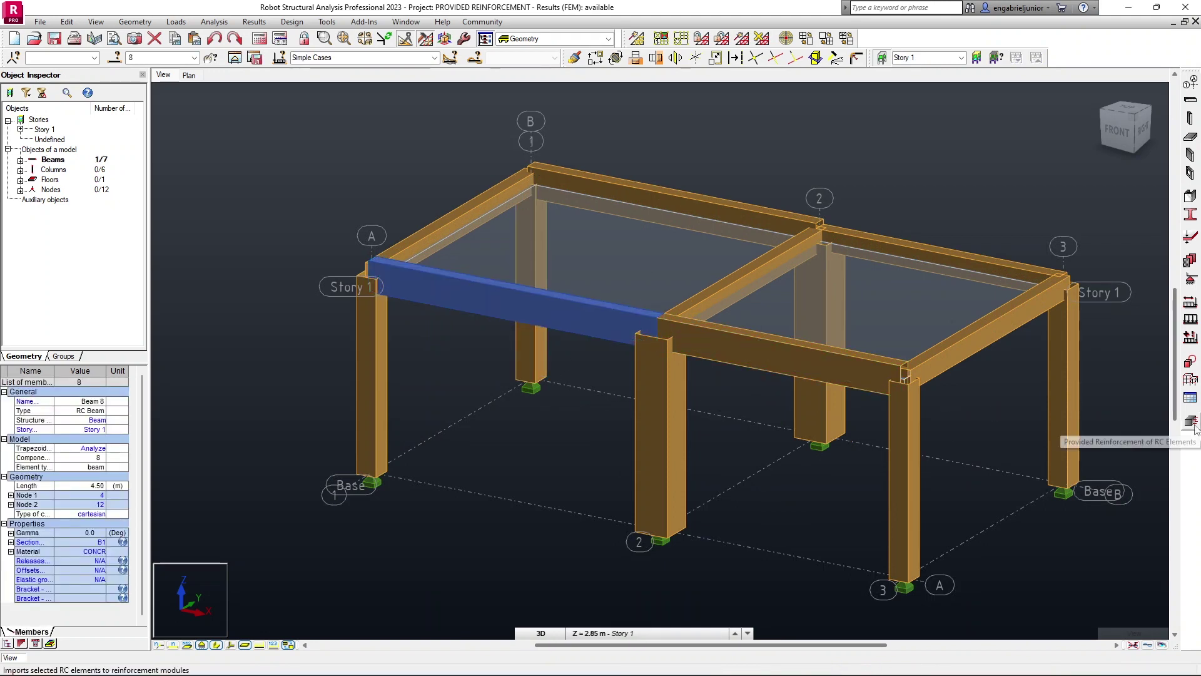
pyautogui.click(291, 21)
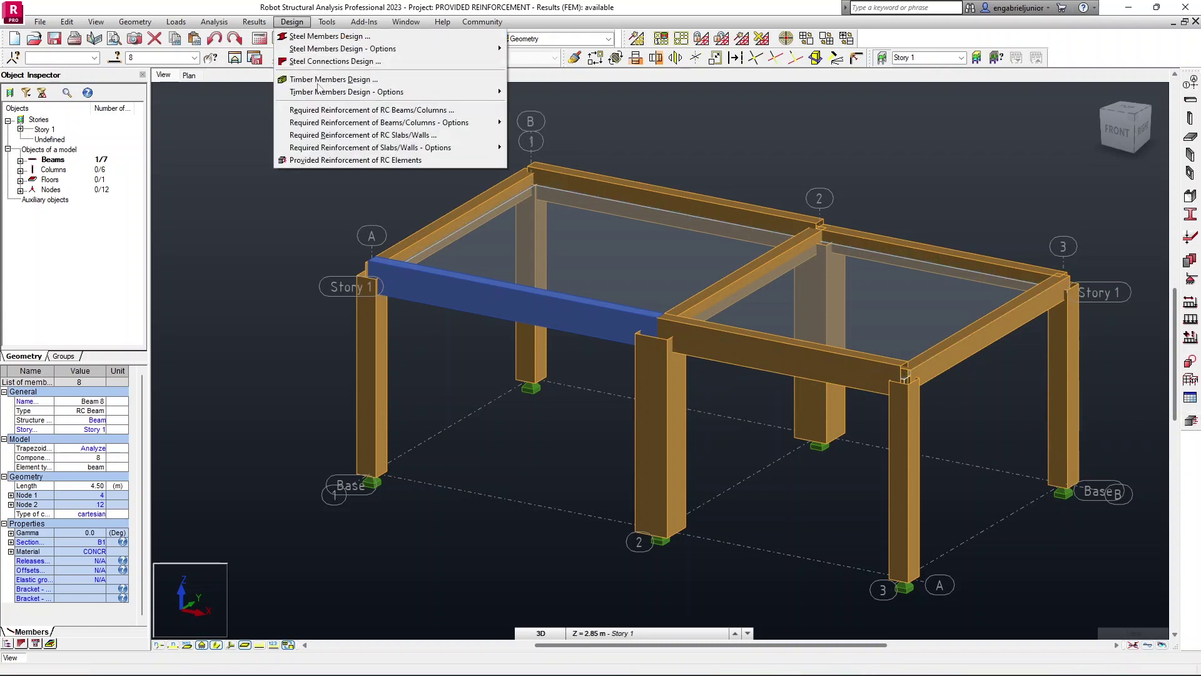
pyautogui.click(377, 161)
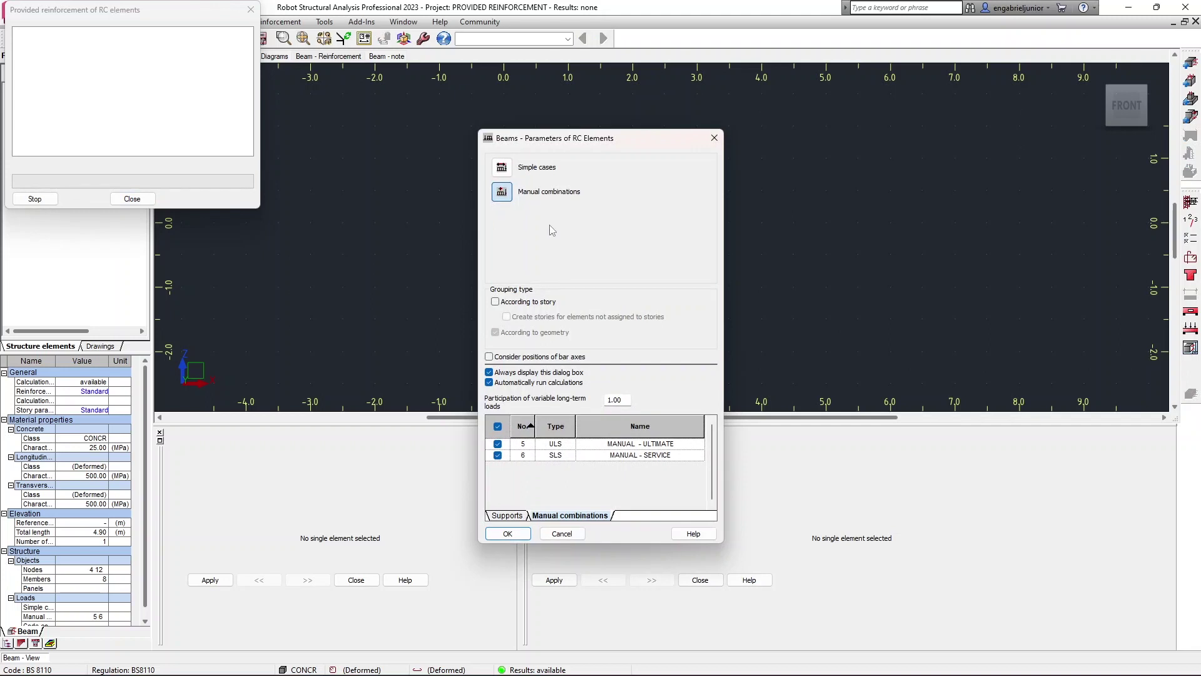
# Compare the simple cases option, and import the beam with manual combinations 5 (ULS) and 6 (SLS)
pyautogui.click(540, 172)
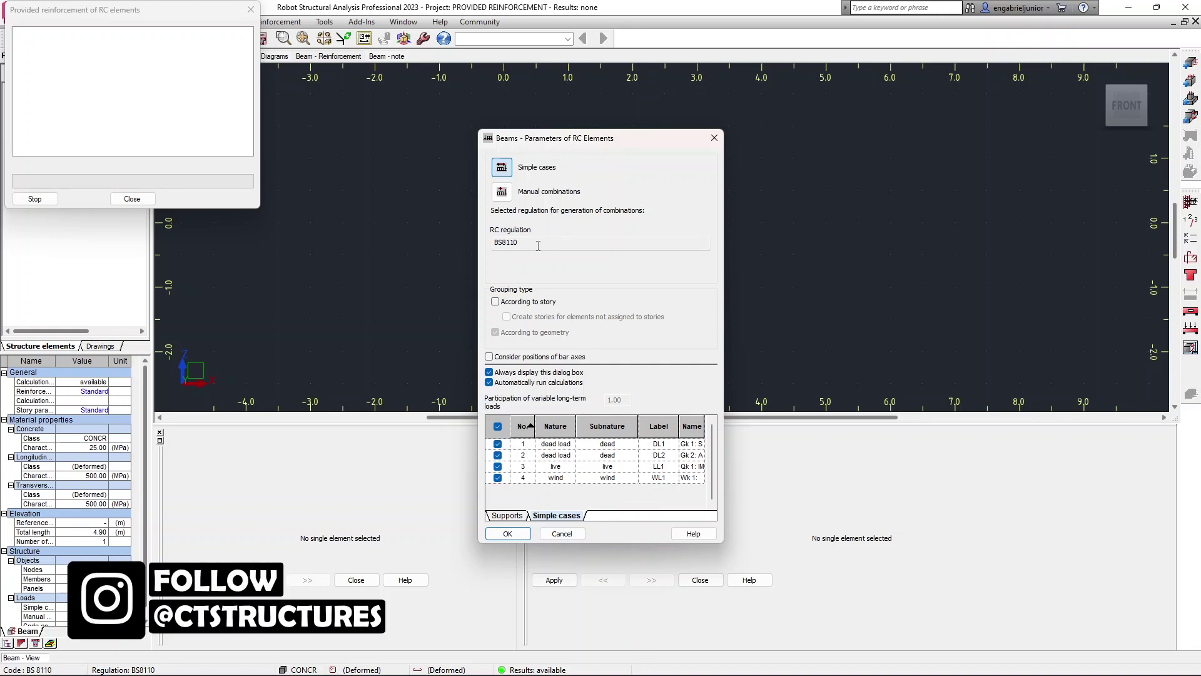
pyautogui.moveTo(538, 246); pyautogui.dragTo(485, 246)
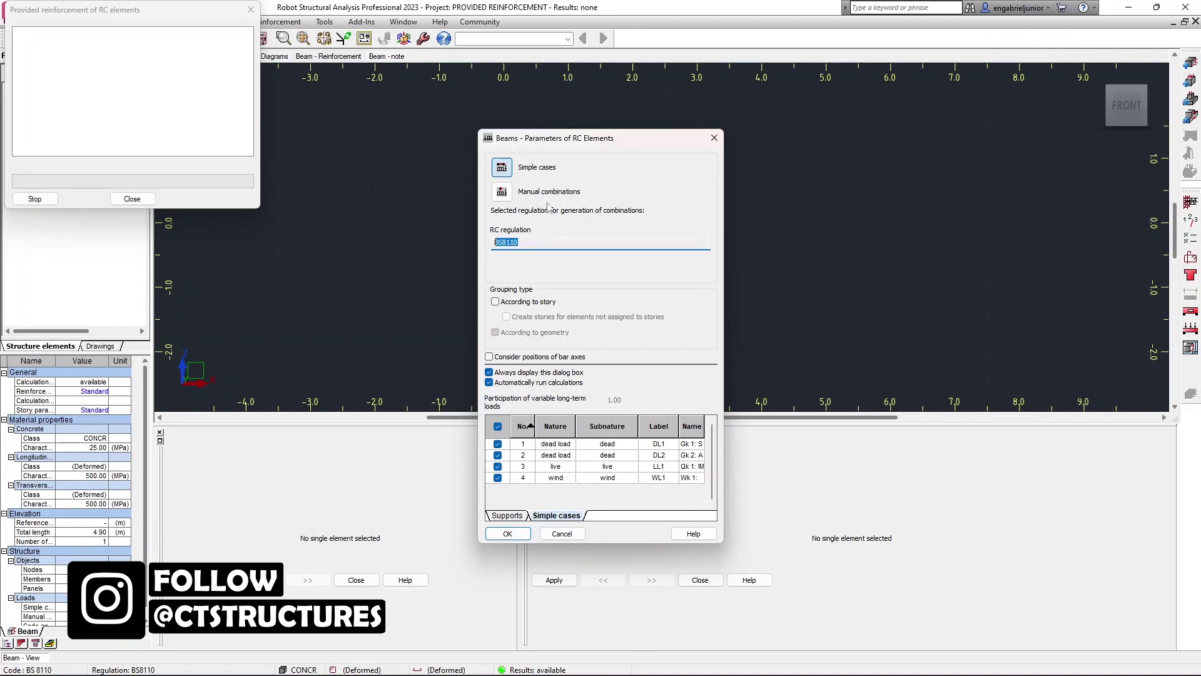
pyautogui.click(505, 195)
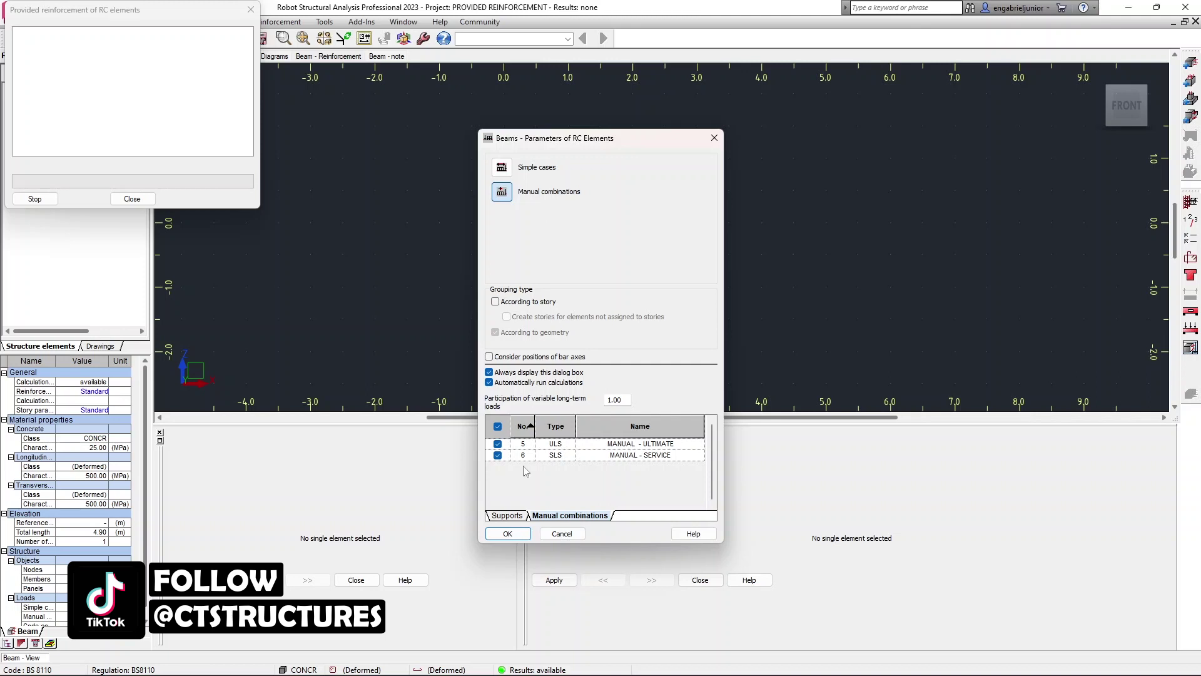
pyautogui.click(512, 533)
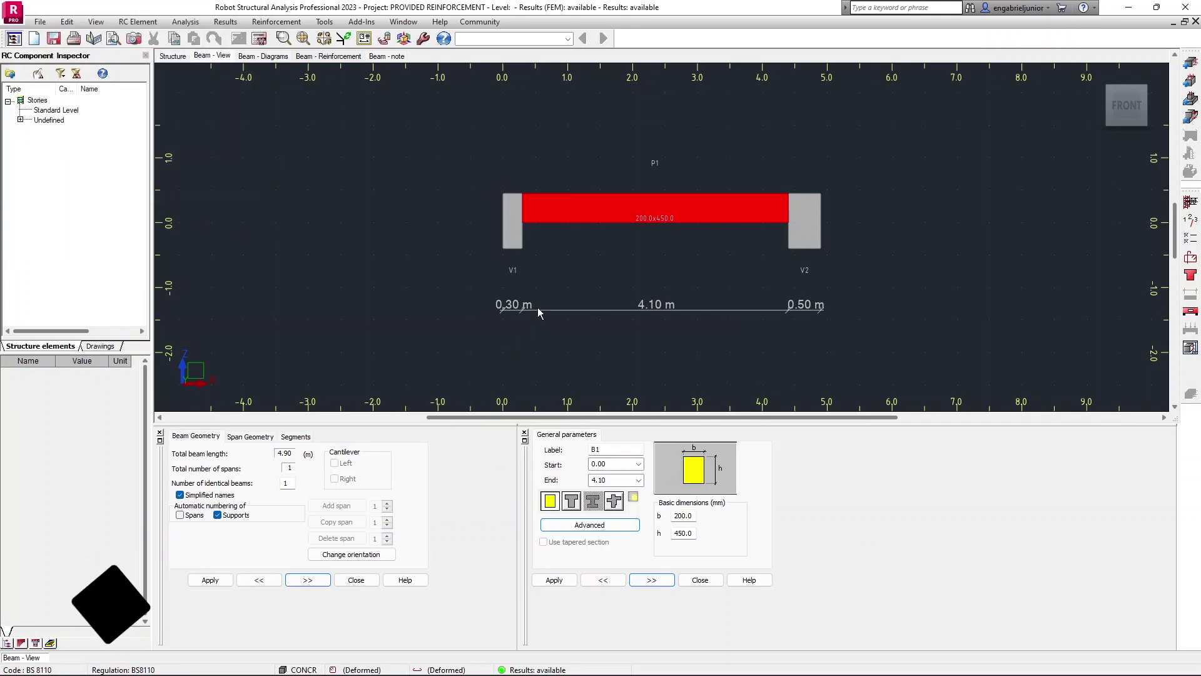
# Examine the imported beam's elevation and list the components under the Undefined story
pyautogui.moveTo(640, 242); pyautogui.dragTo(546, 237, button='middle')
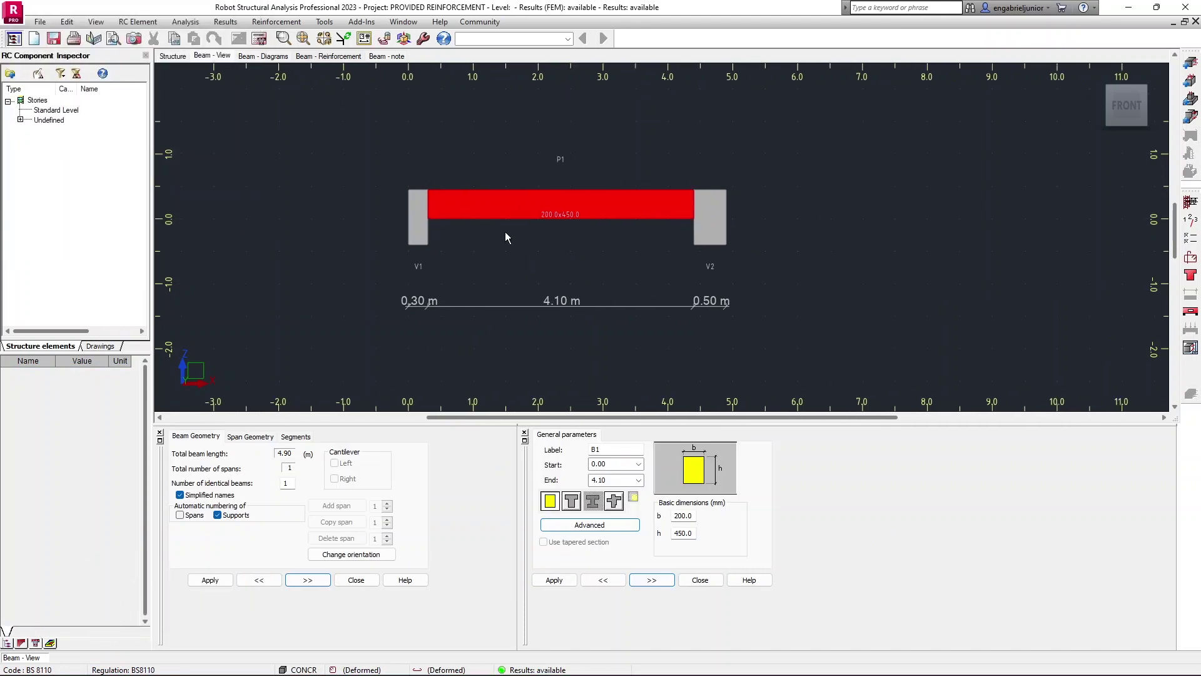
pyautogui.scroll(2, 506, 237)
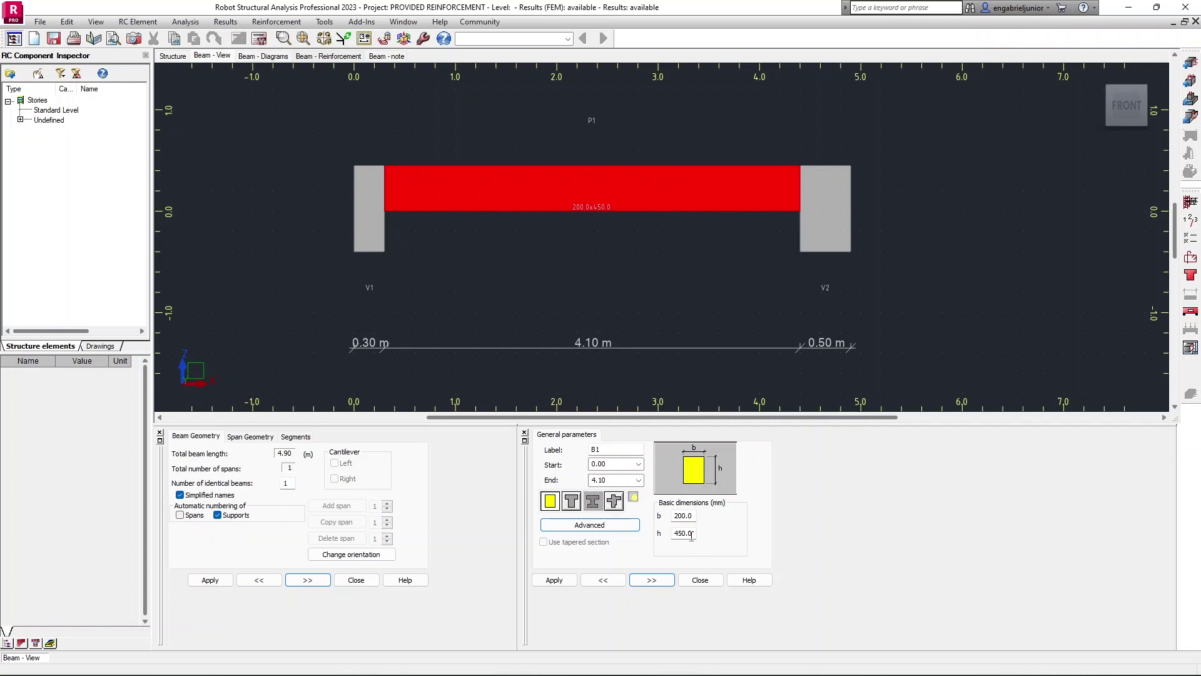
pyautogui.click(21, 120)
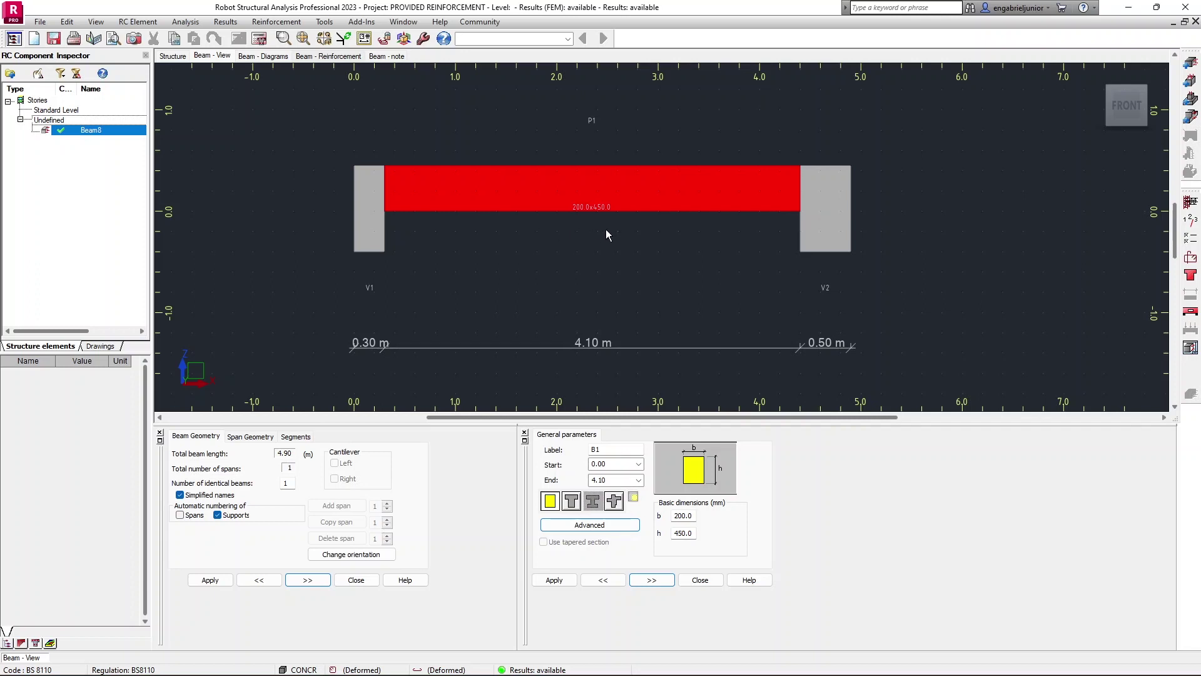
pyautogui.moveTo(549, 204); pyautogui.dragTo(567, 232, button='middle')
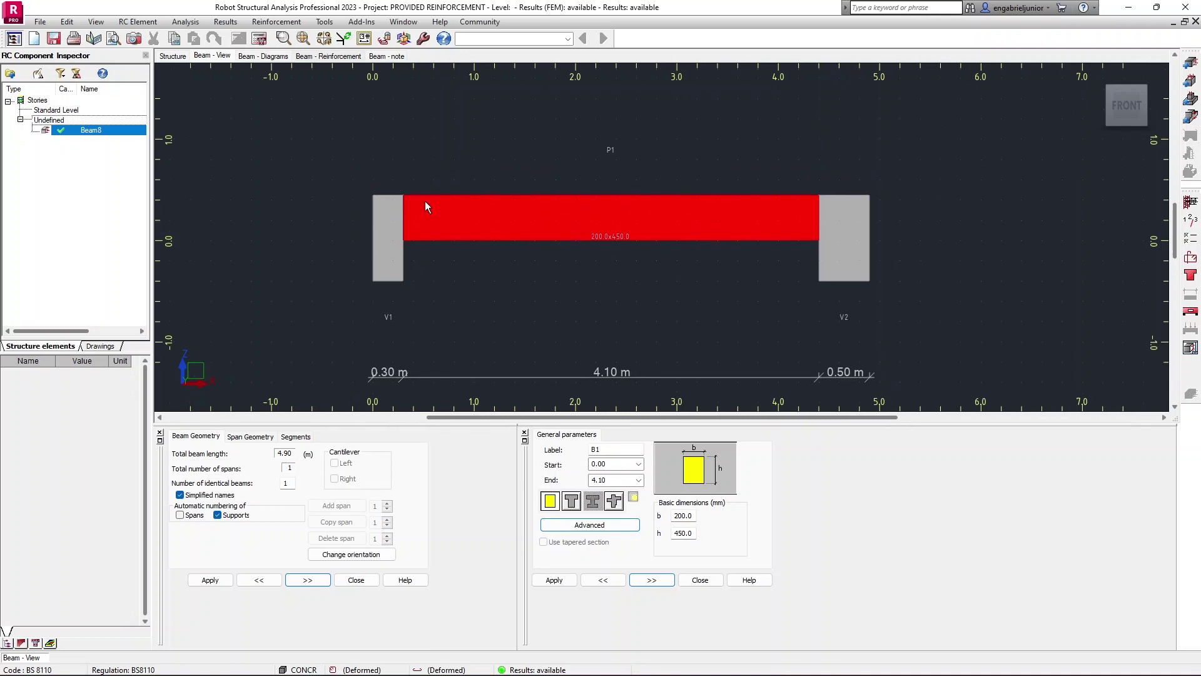
pyautogui.scroll(-1, 386, 201)
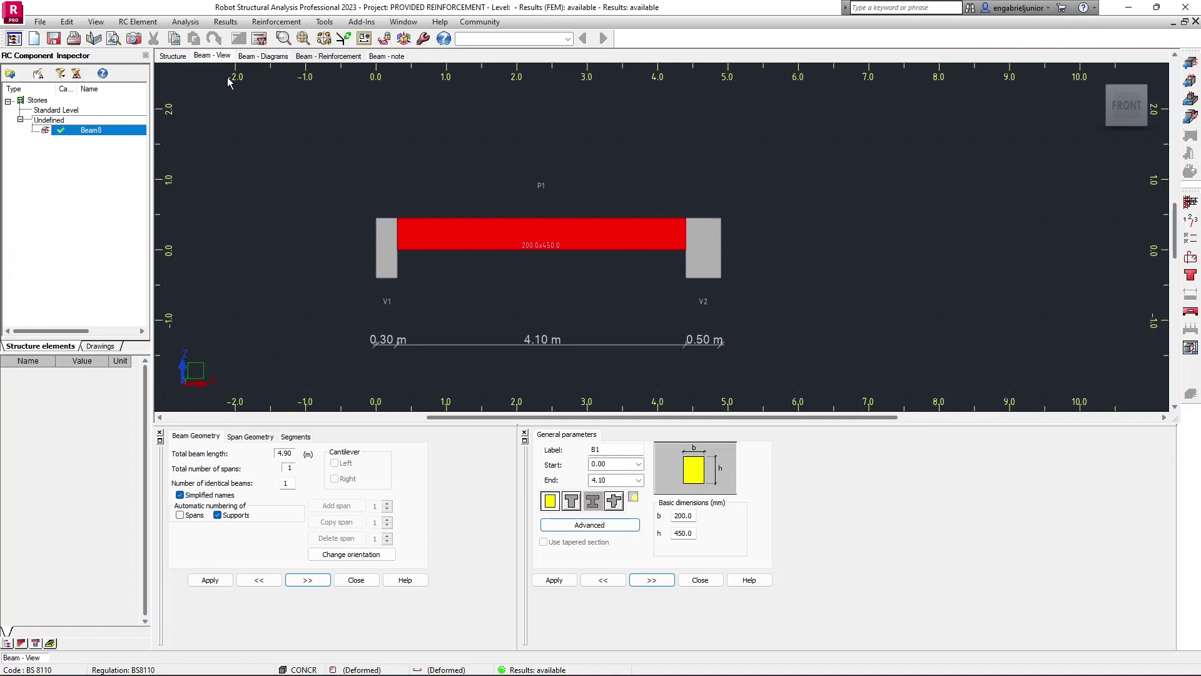
# In the beam's calculation options, set the bottom, side and top cover to transversal reinforcement to 25 mm
pyautogui.click(190, 26)
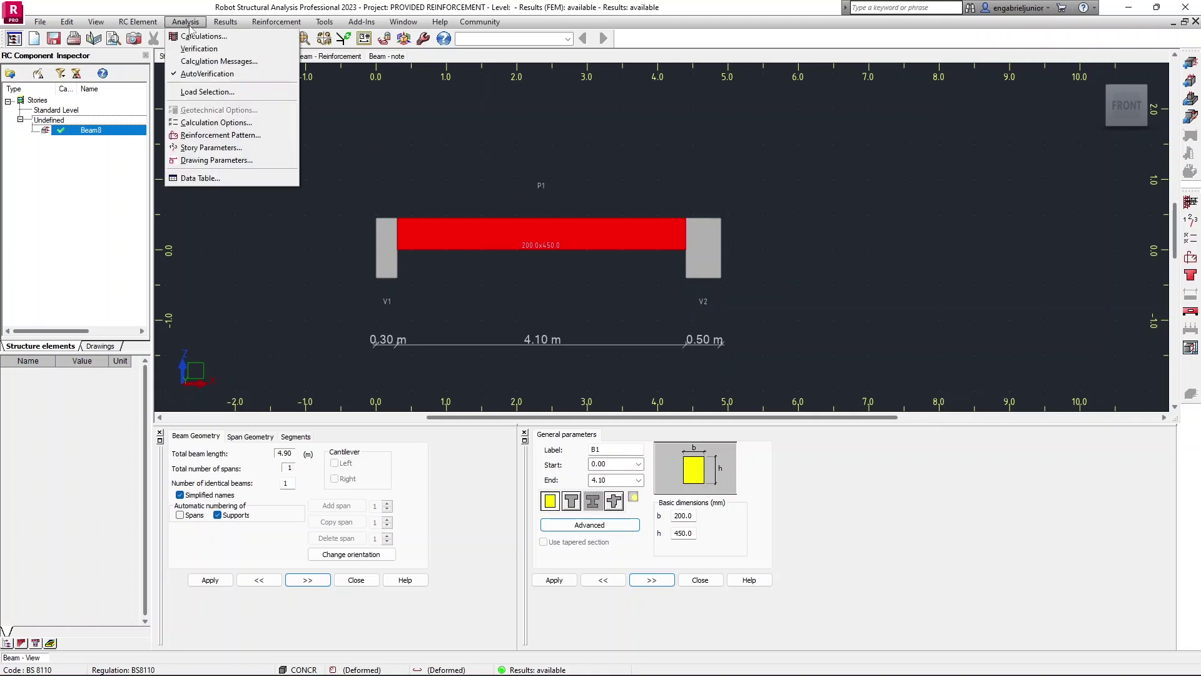
pyautogui.click(211, 123)
pyautogui.moveTo(573, 147); pyautogui.dragTo(404, 100)
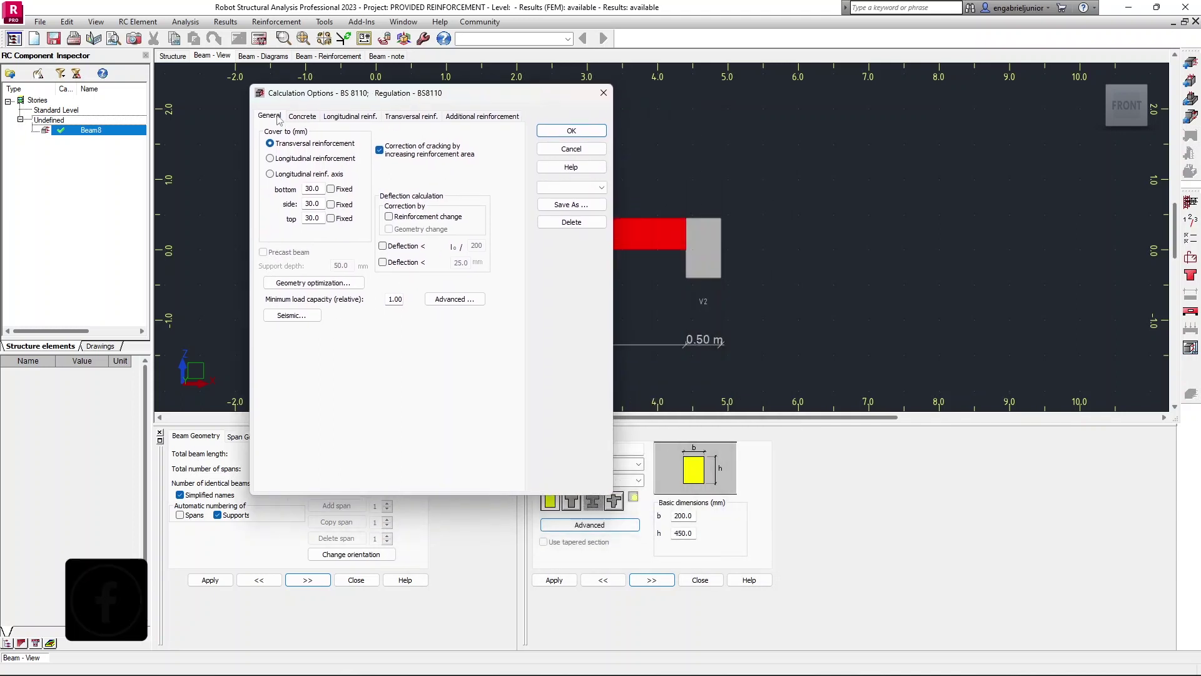
pyautogui.doubleClick(320, 187)
pyautogui.write('25')
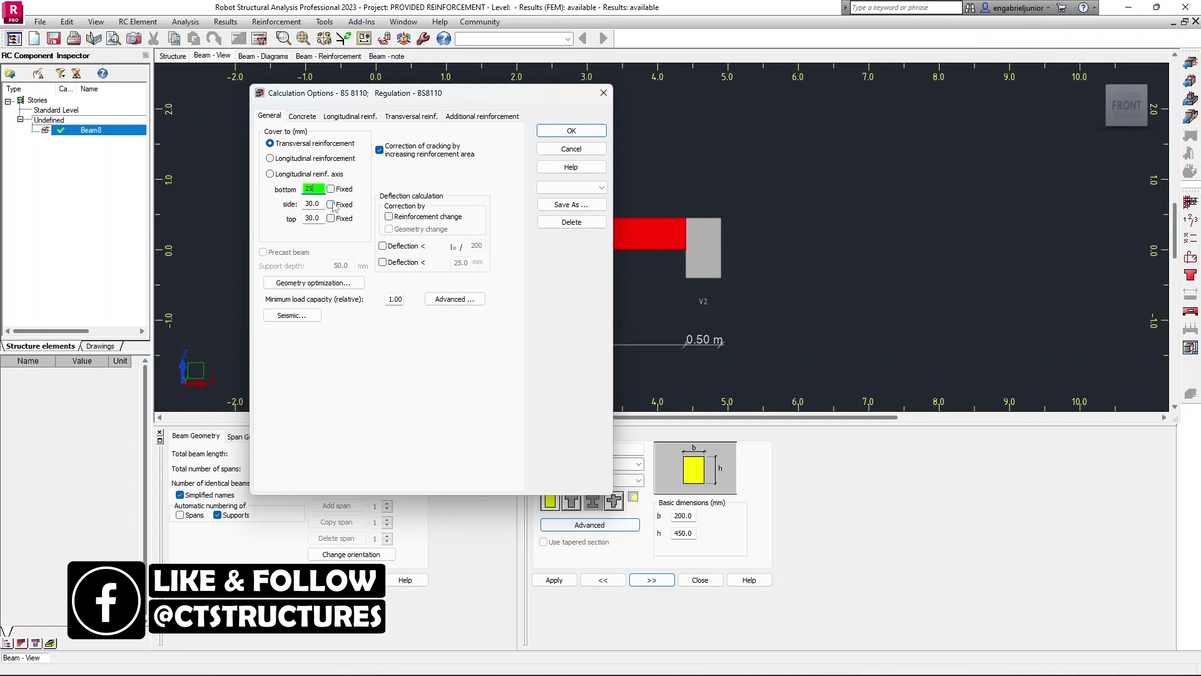
pyautogui.doubleClick(313, 203)
pyautogui.write('25')
pyautogui.doubleClick(318, 218)
pyautogui.write('2')
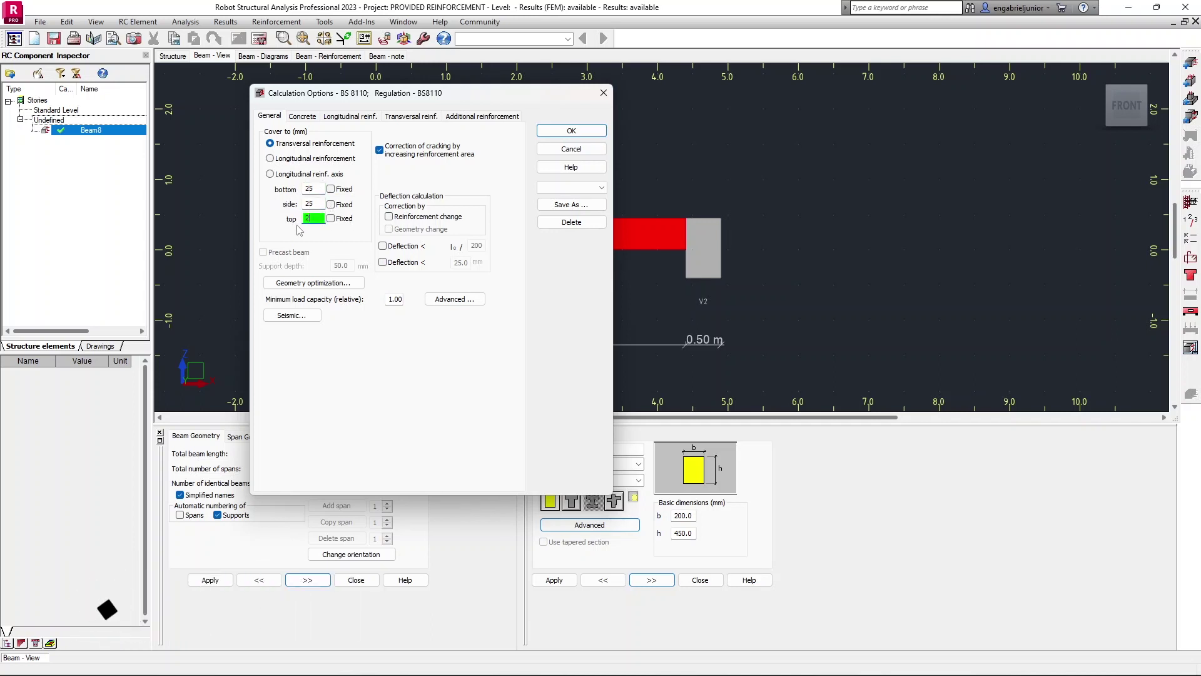
pyautogui.write('5')
# Mark the top, side and bottom covers as fixed
pyautogui.click(331, 217)
pyautogui.click(330, 204)
pyautogui.click(330, 189)
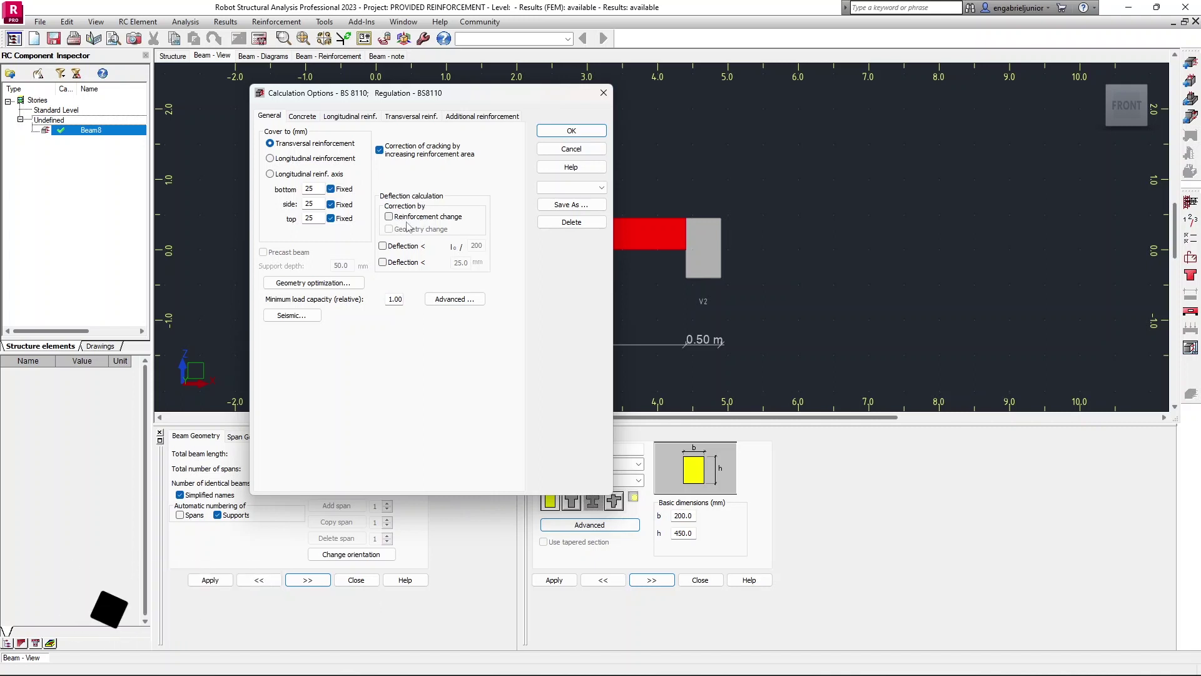
# Enable deflection correction by reinforcement change and limit the deflection to less than 25 mm
pyautogui.click(389, 216)
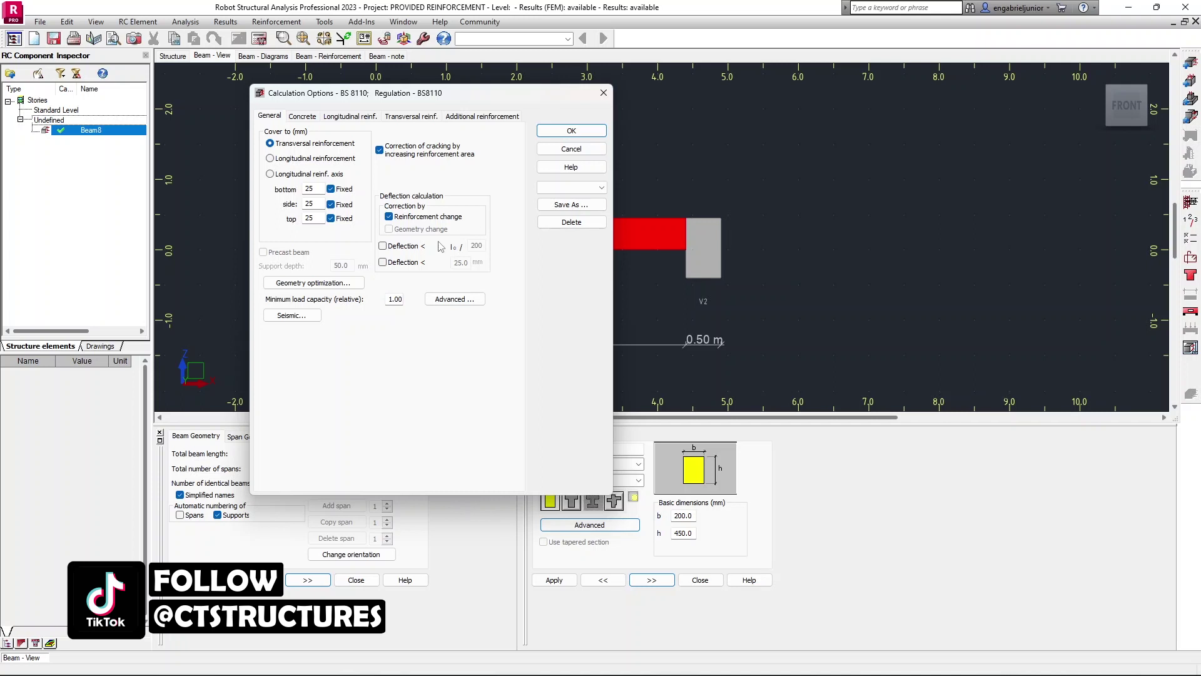
pyautogui.click(382, 263)
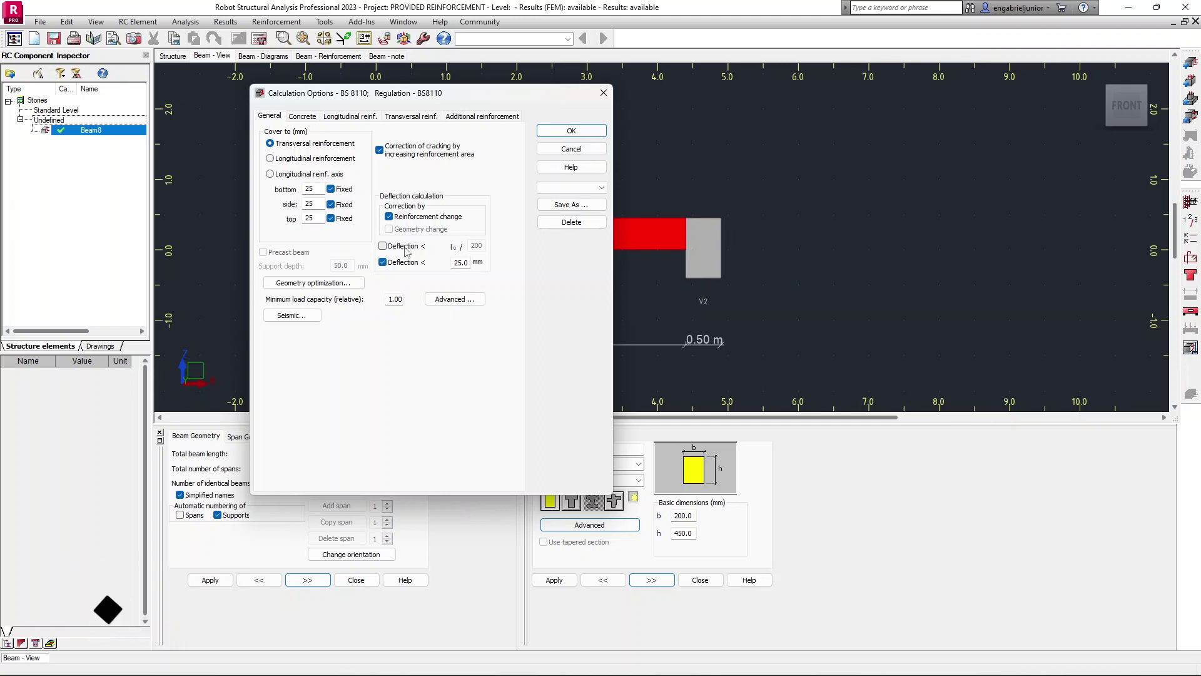
pyautogui.click(383, 247)
# Review the advanced calculation options and the geometry optimization settings without changing them
pyautogui.click(454, 299)
pyautogui.moveTo(382, 110); pyautogui.dragTo(424, 114)
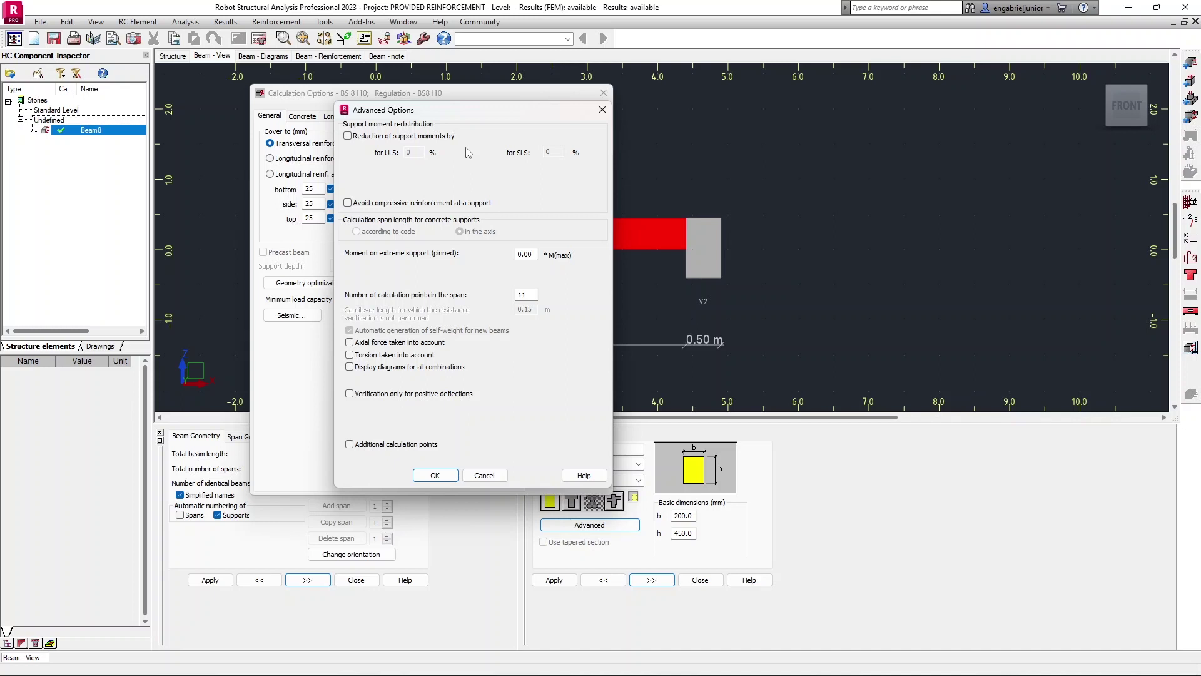
pyautogui.click(487, 478)
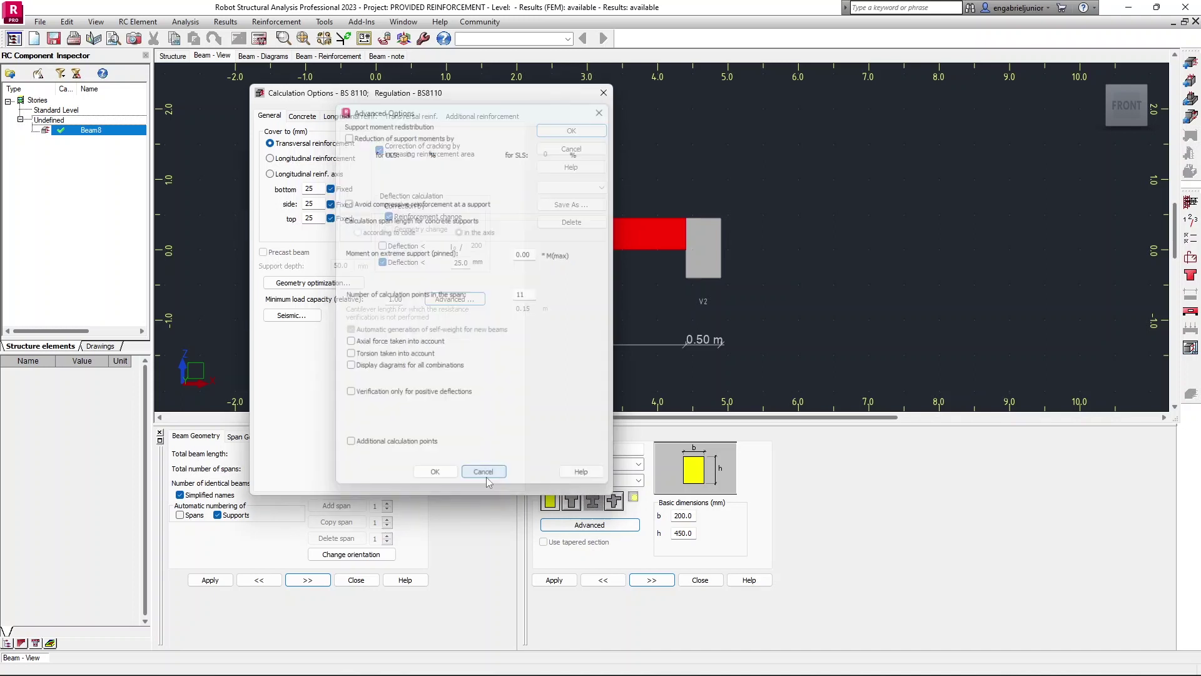
pyautogui.click(342, 283)
pyautogui.moveTo(442, 217); pyautogui.dragTo(804, 110)
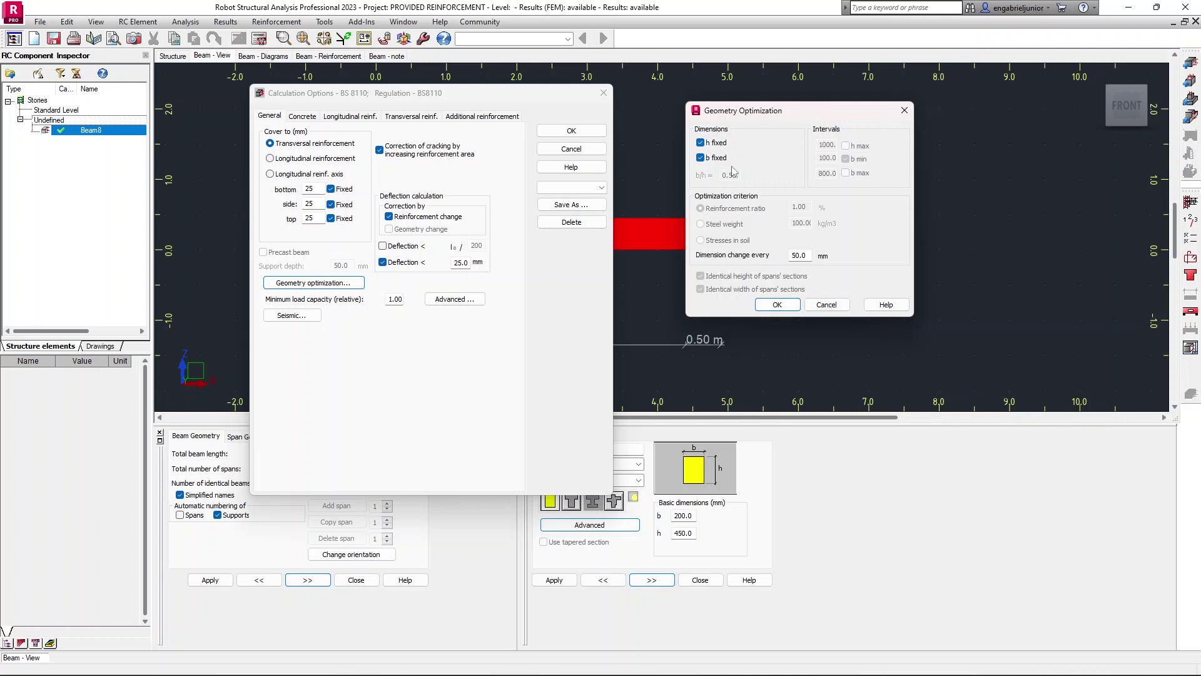
pyautogui.click(824, 306)
# Review the concrete class, unit weight and available aggregate sizes in the calculation options
pyautogui.click(312, 119)
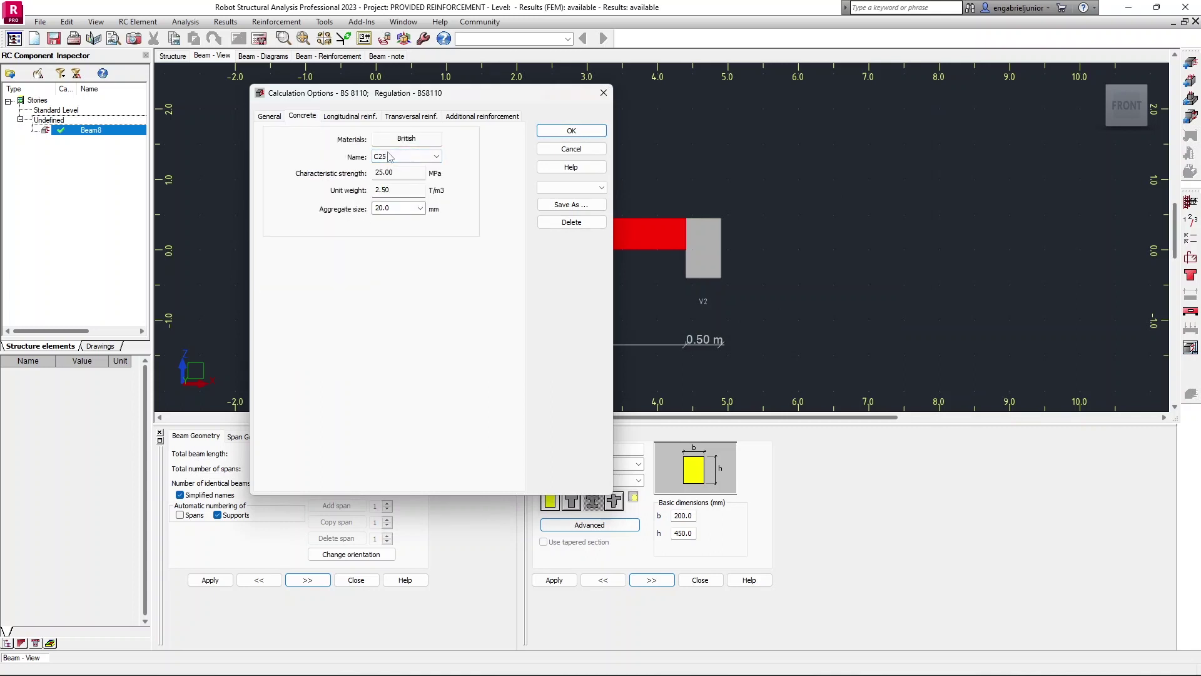
pyautogui.click(400, 189)
pyautogui.click(419, 209)
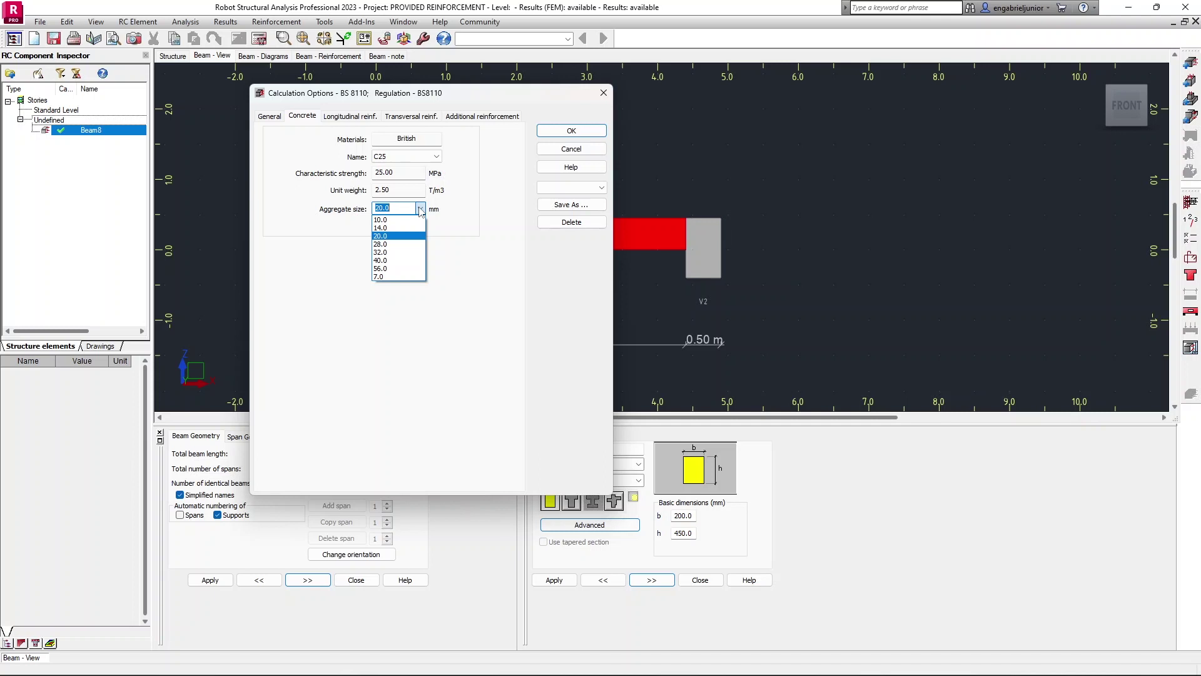
pyautogui.click(420, 209)
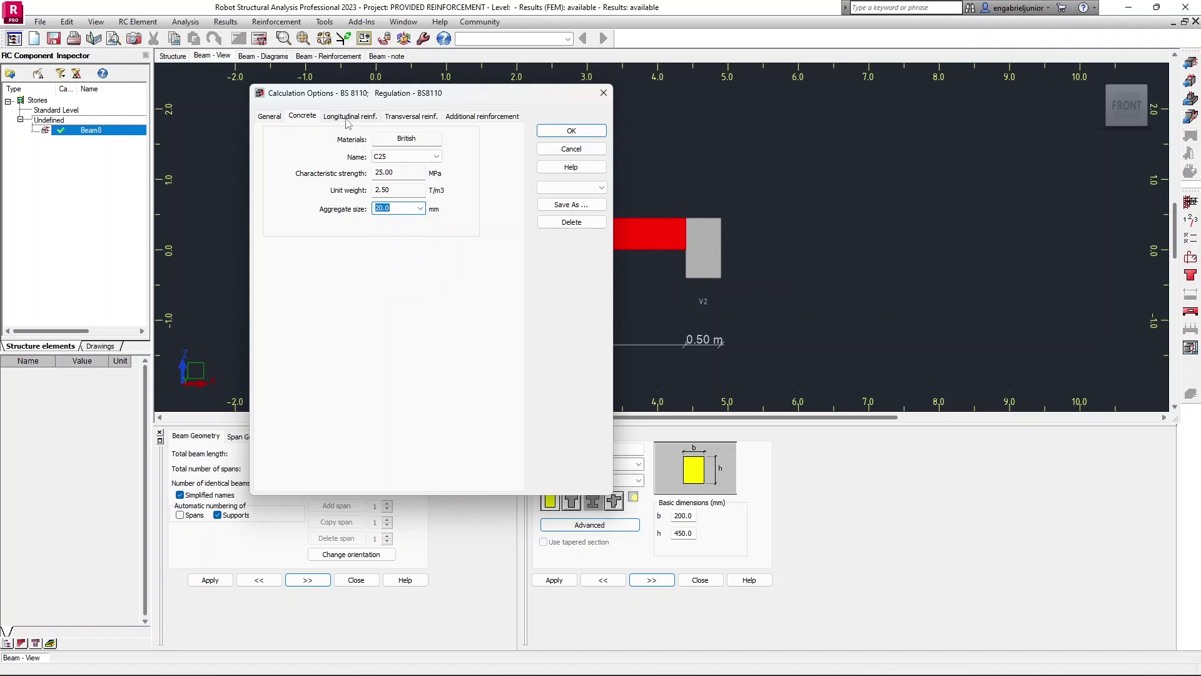
# Set the longitudinal reinforcement steel grade to T and check the resulting steel standard
pyautogui.click(349, 119)
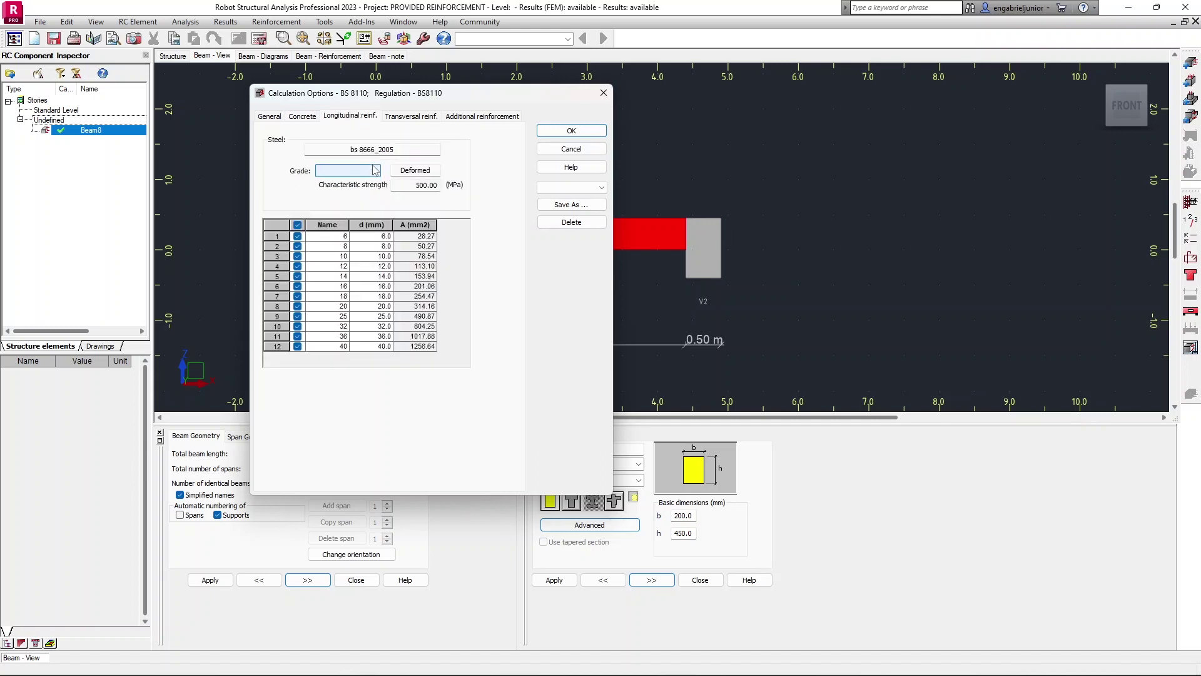
pyautogui.click(370, 172)
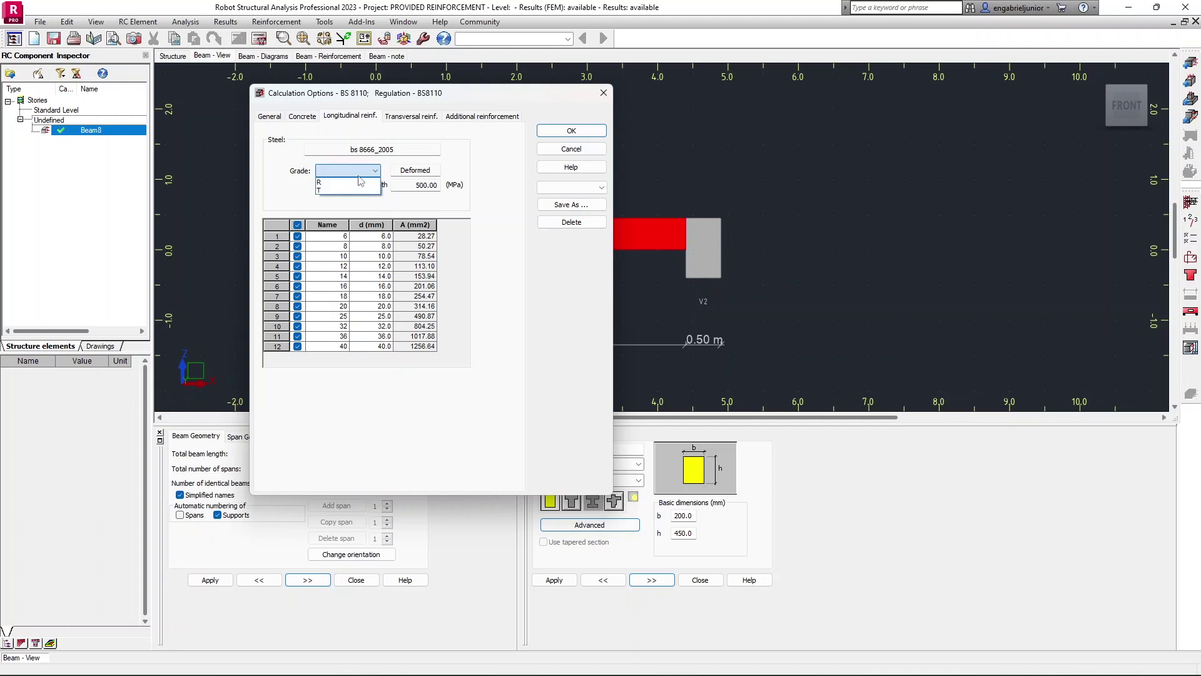
pyautogui.click(337, 190)
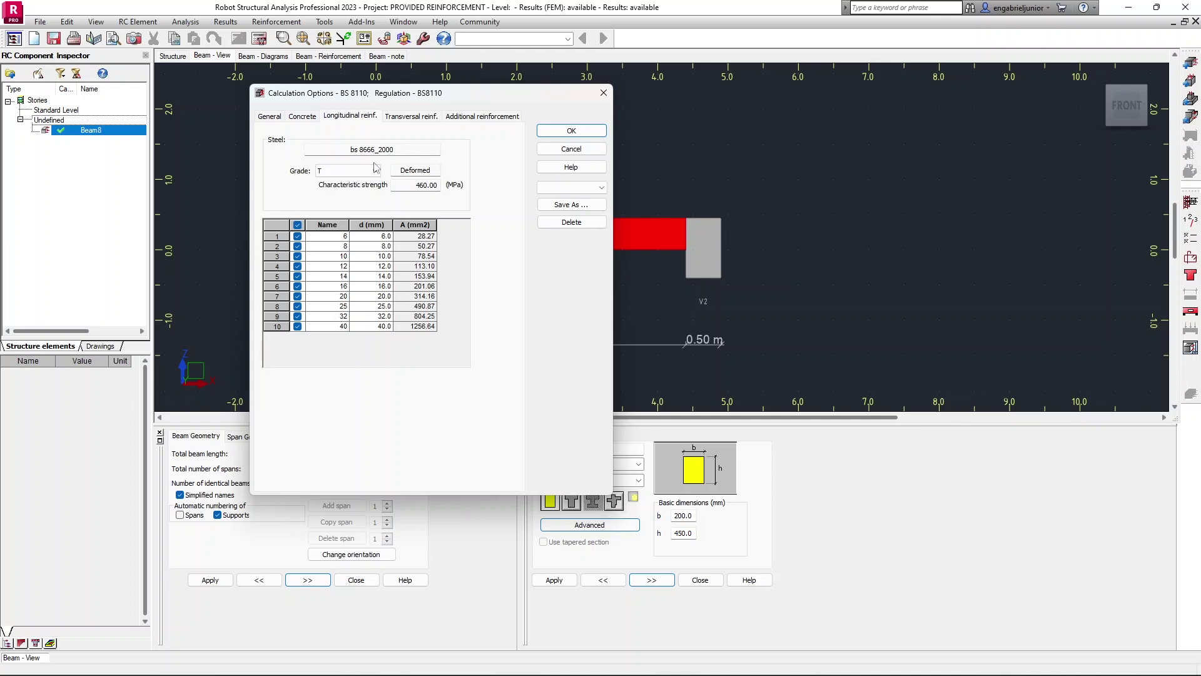
pyautogui.moveTo(400, 151); pyautogui.dragTo(343, 150)
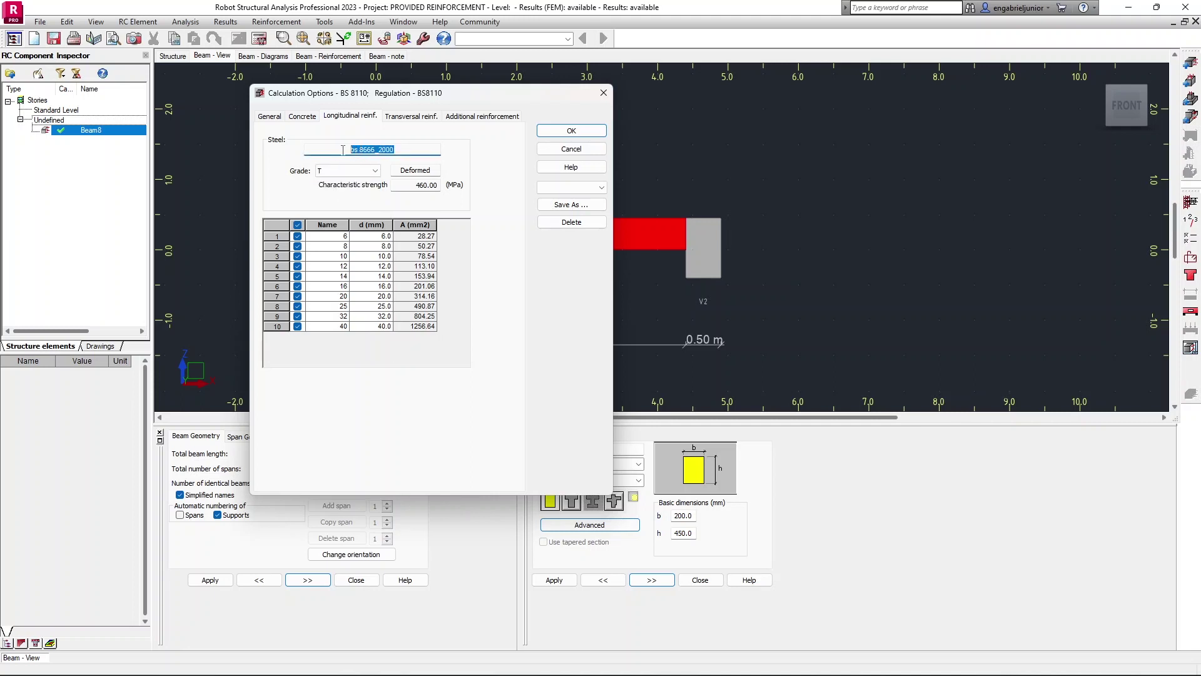
pyautogui.click(386, 149)
pyautogui.moveTo(403, 151); pyautogui.dragTo(347, 153)
pyautogui.click(345, 173)
pyautogui.click(344, 174)
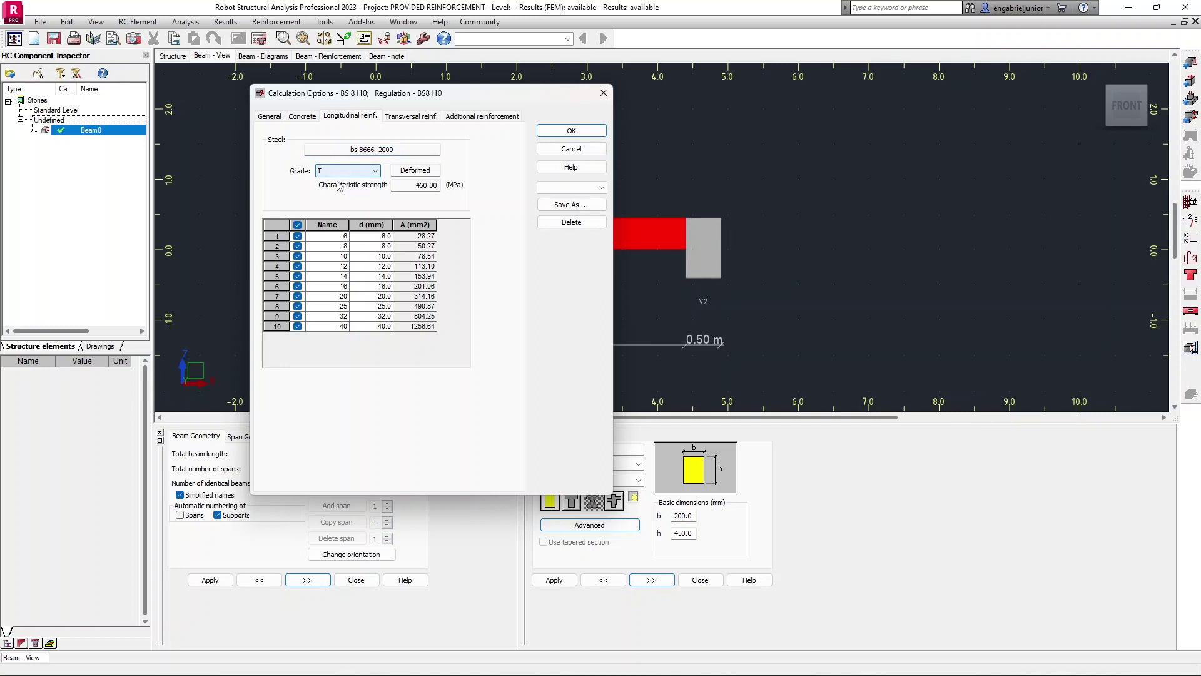
# Confirm grade T for the longitudinal reinforcement and limit its available bars to the 12 and 16 mm diameters
pyautogui.click(375, 172)
pyautogui.click(377, 190)
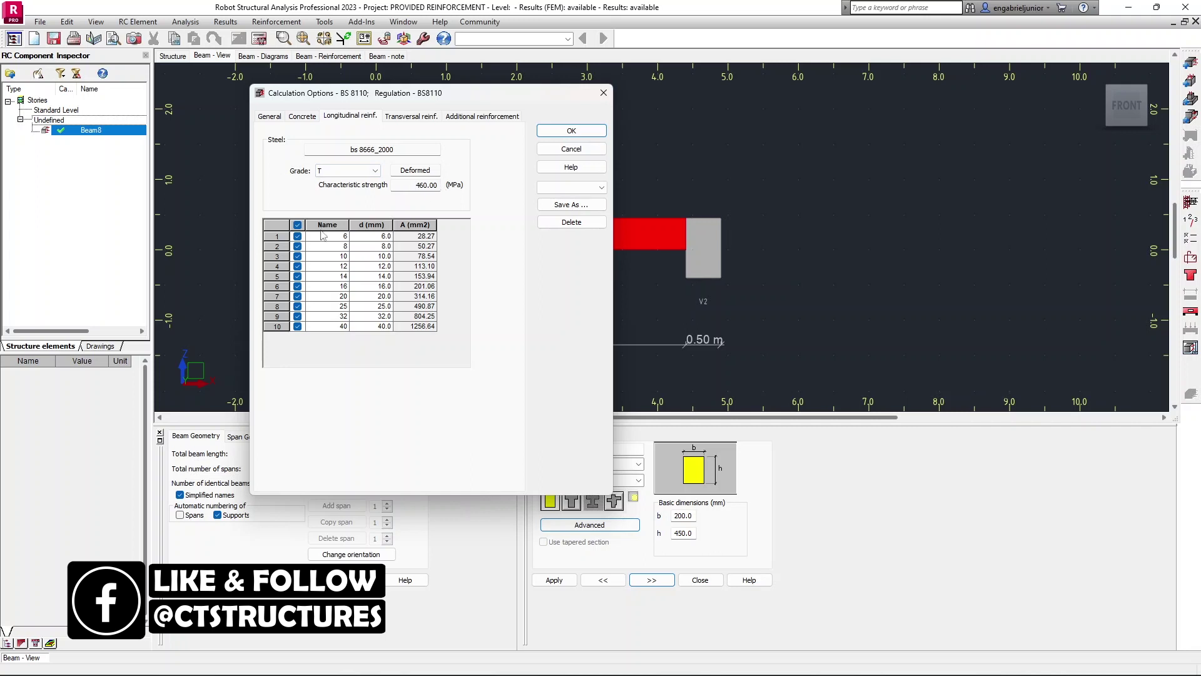
pyautogui.click(297, 224)
pyautogui.click(298, 287)
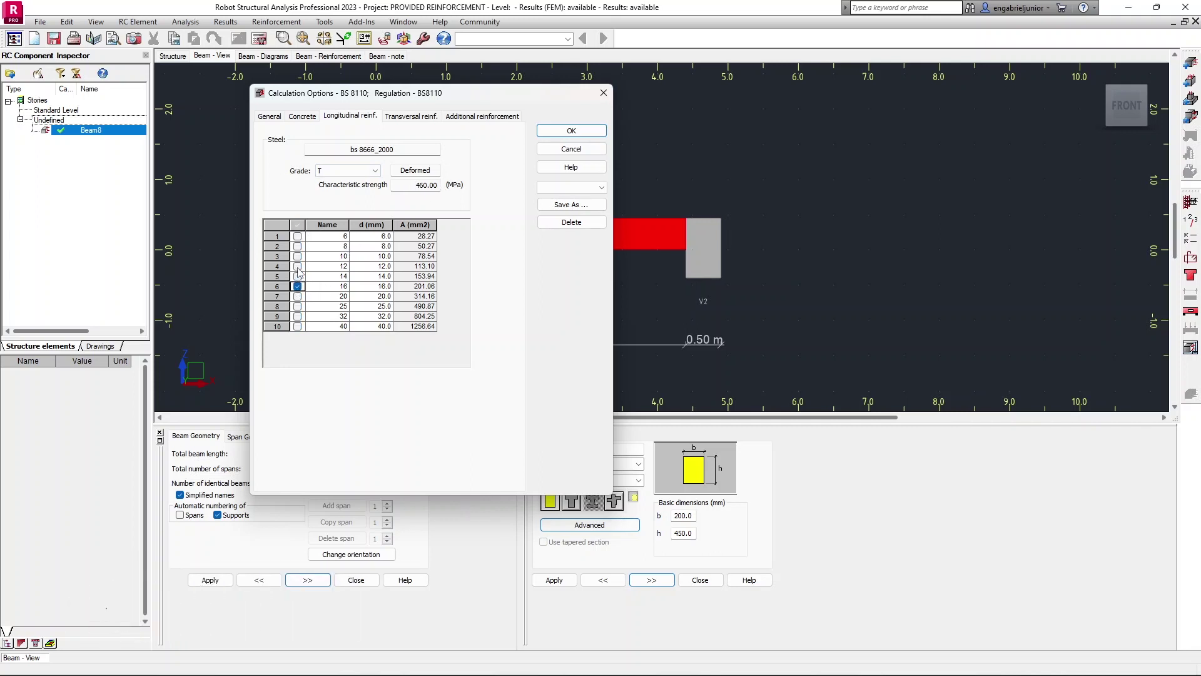
pyautogui.click(297, 266)
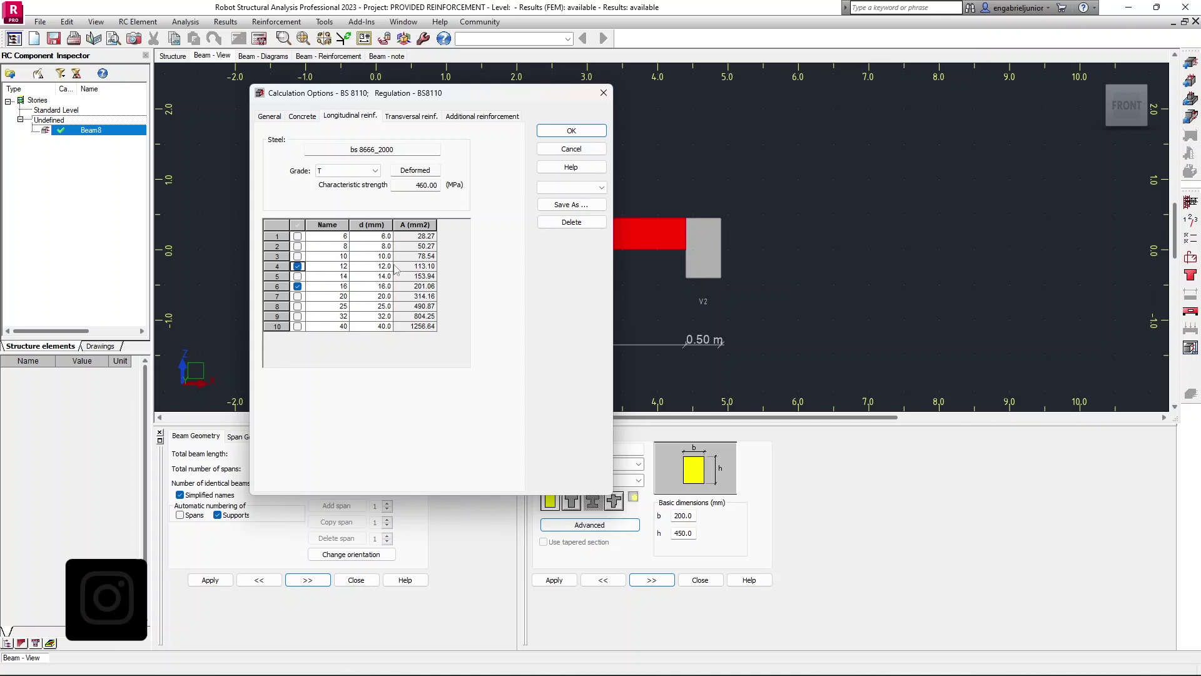
# Set the transversal reinforcement steel grade to R and allow only the 8 mm bar diameter
pyautogui.click(408, 117)
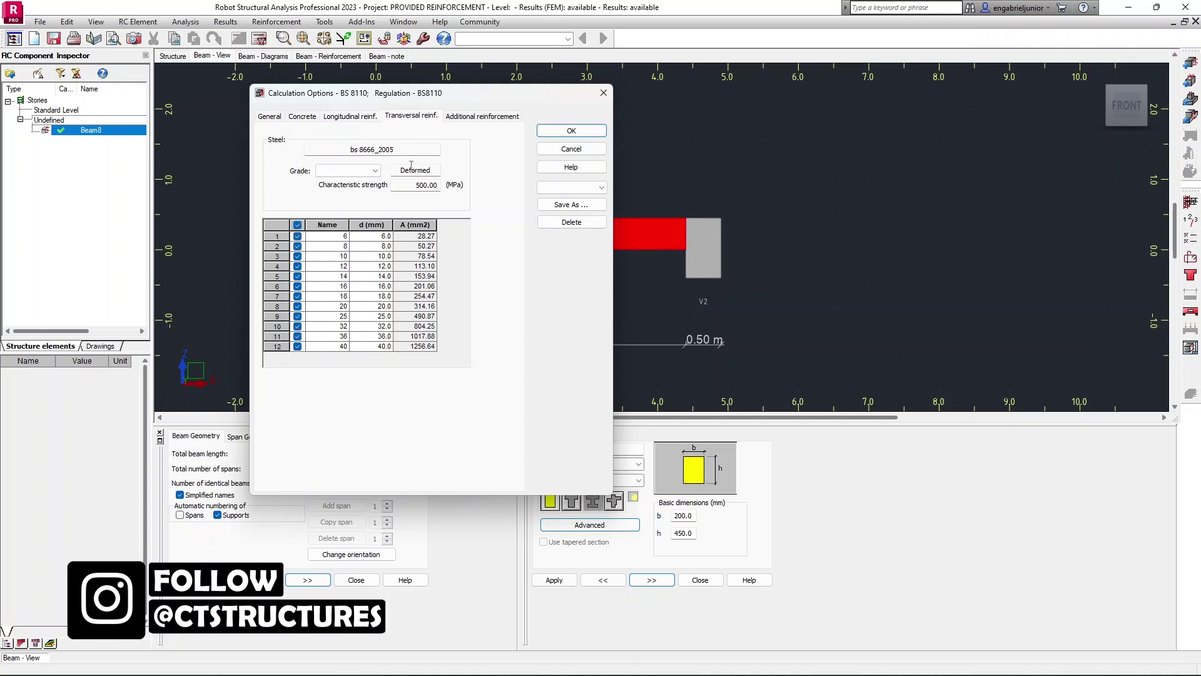
pyautogui.click(368, 171)
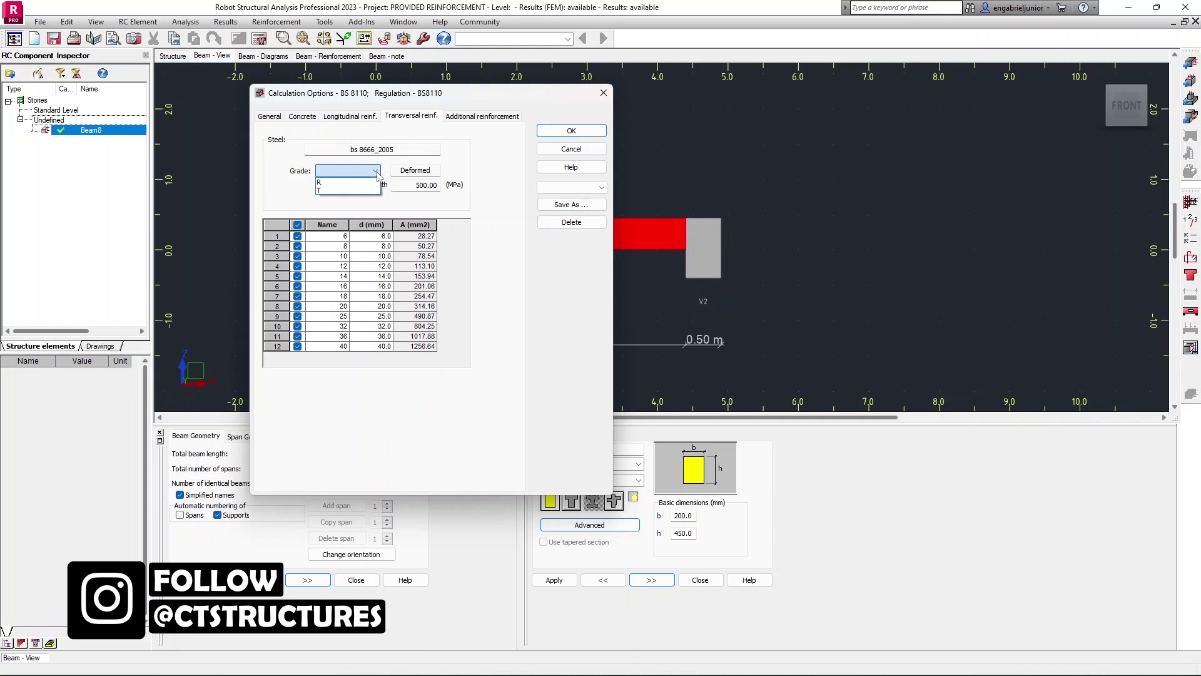
pyautogui.click(352, 182)
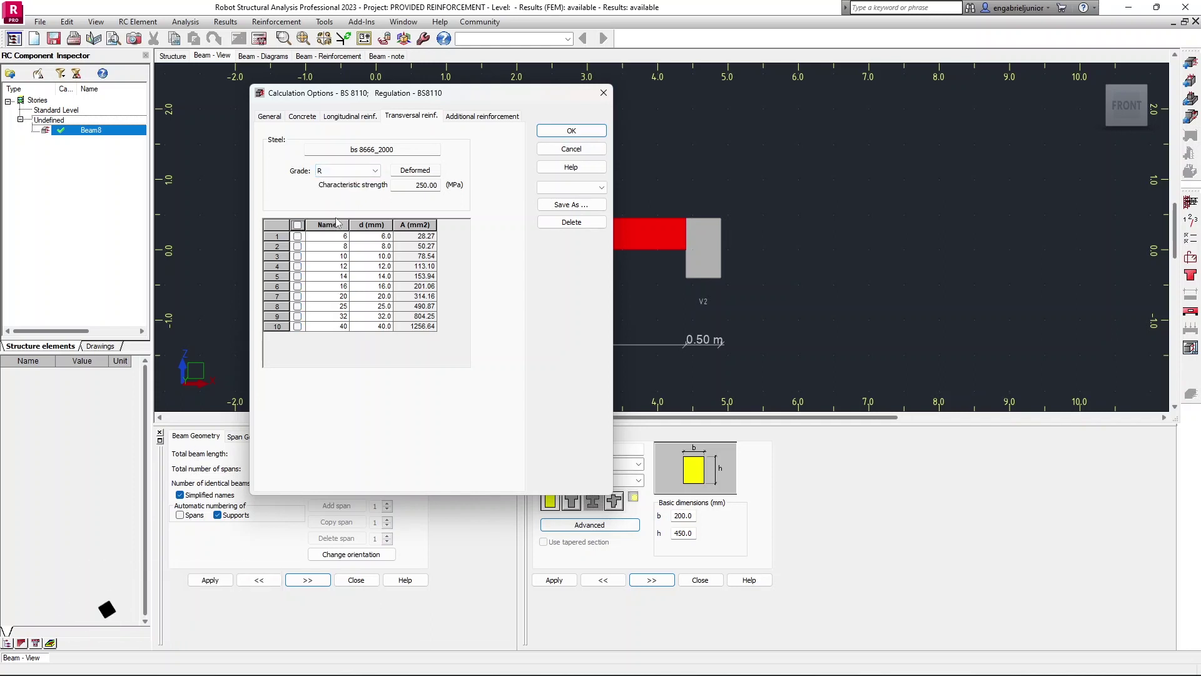
pyautogui.click(298, 246)
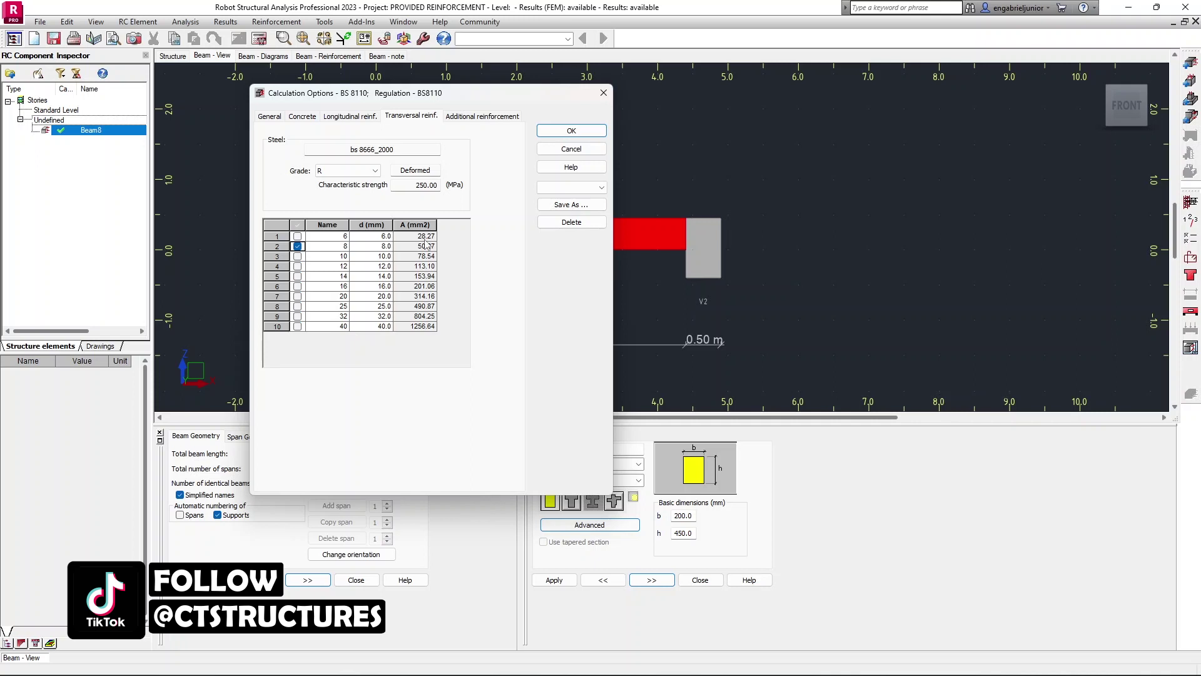
# Set the additional reinforcement steel grade to T and allow only the 12 and 16 mm bar diameters
pyautogui.click(489, 119)
pyautogui.click(348, 170)
pyautogui.click(346, 181)
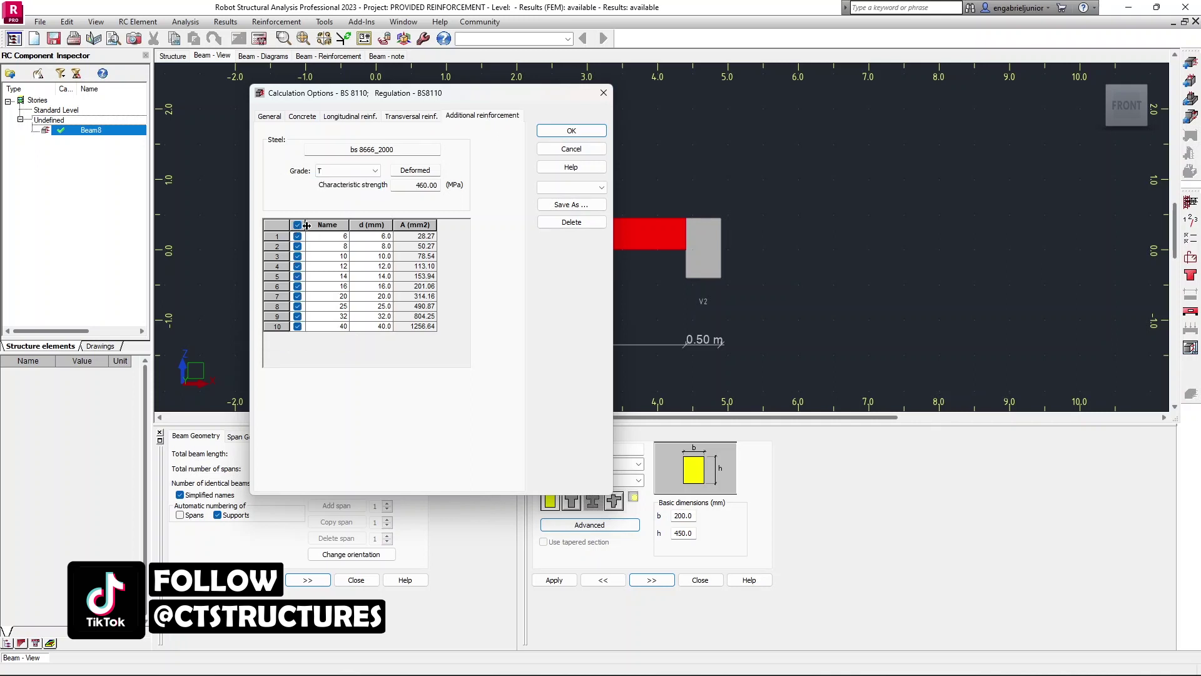
pyautogui.click(298, 225)
pyautogui.click(297, 286)
pyautogui.click(297, 265)
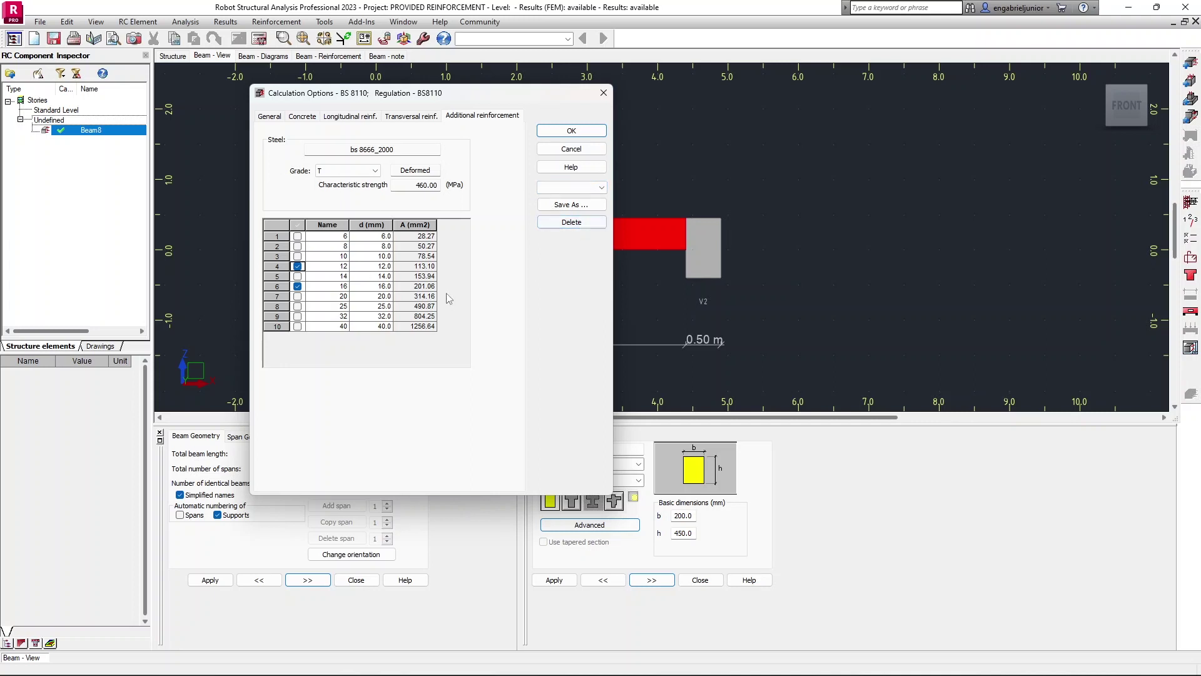
# Save the calculation options as a template named Beam and apply them to the beam
pyautogui.click(548, 206)
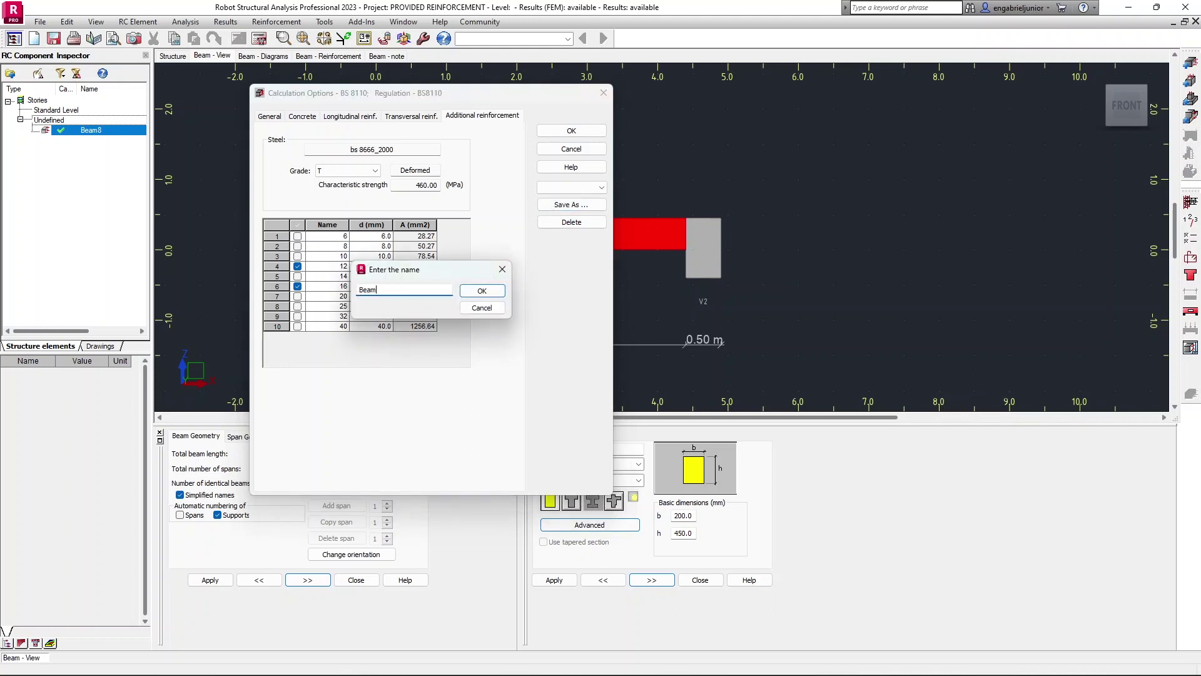
pyautogui.click(482, 290)
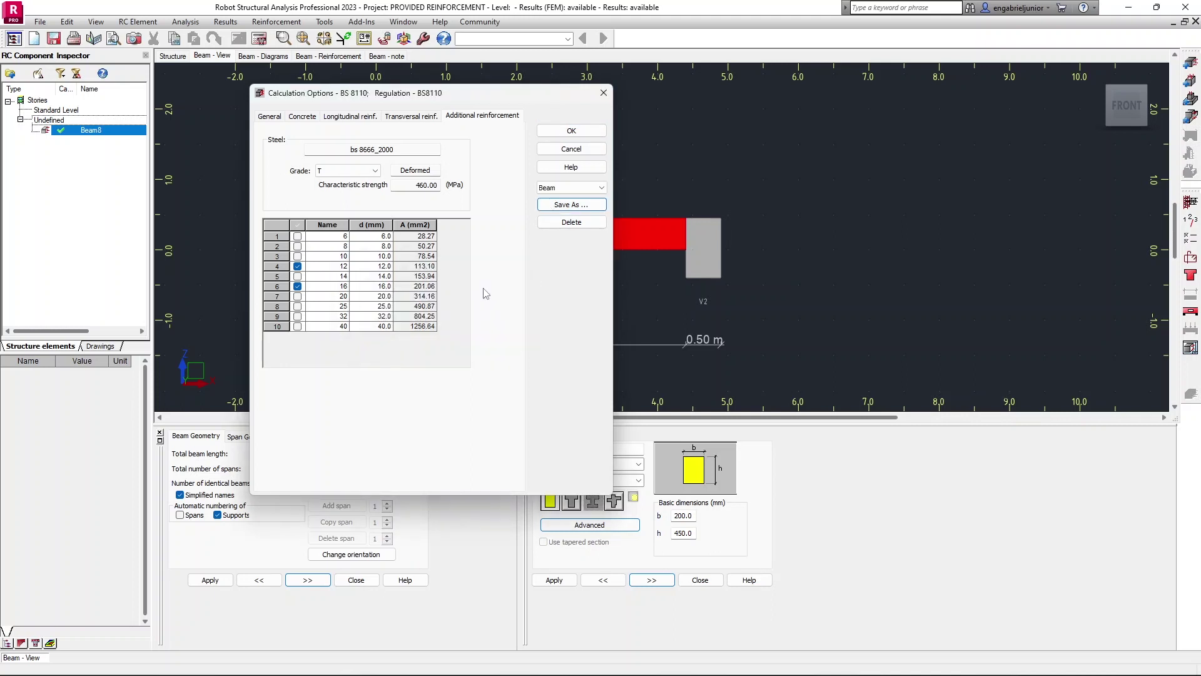
pyautogui.click(566, 131)
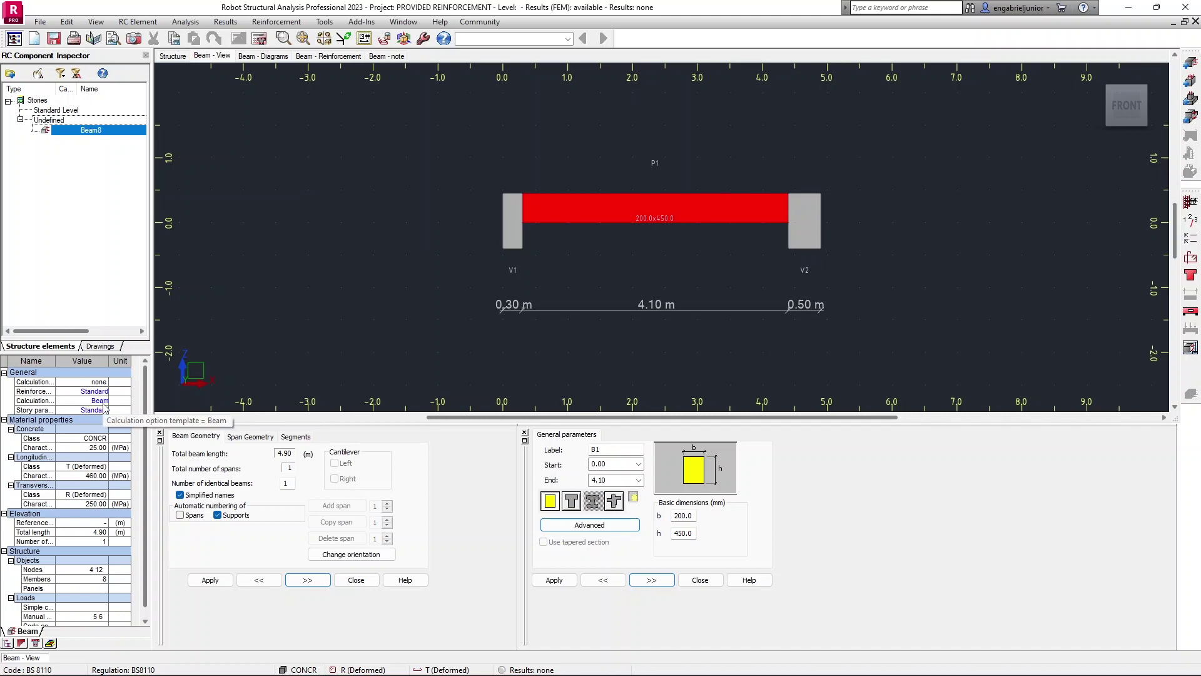
# Open the beam's reinforcement pattern settings and set the minimum main reinforcement diameter to 16
pyautogui.click(185, 22)
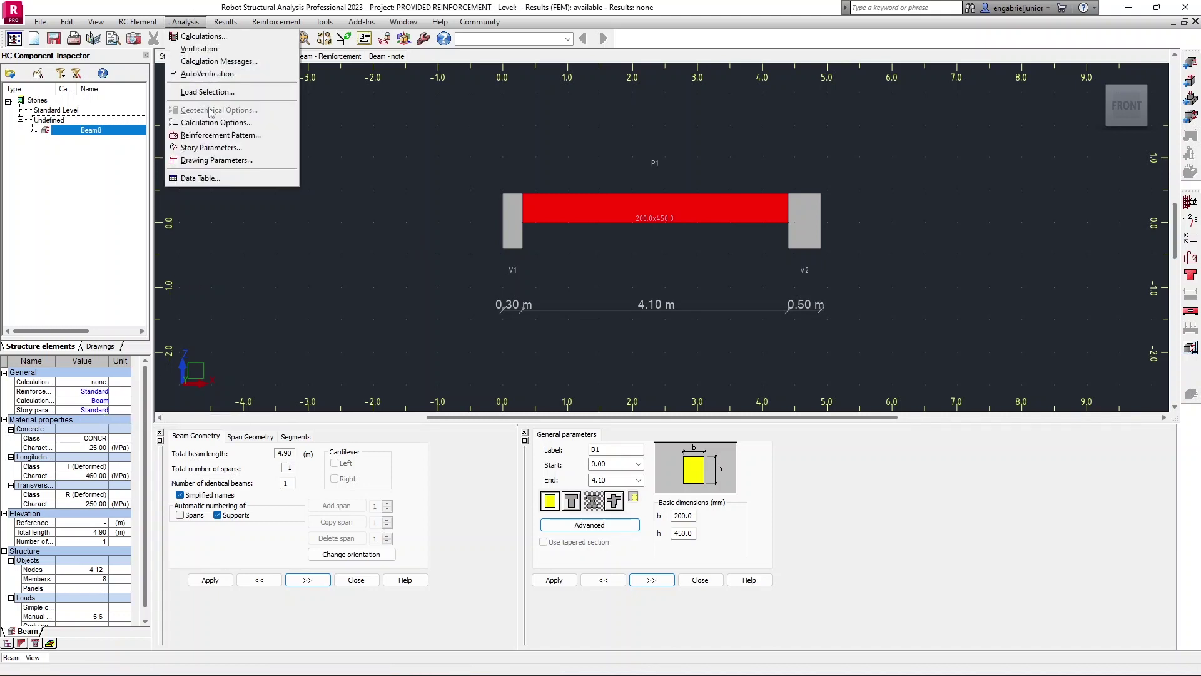
pyautogui.click(220, 135)
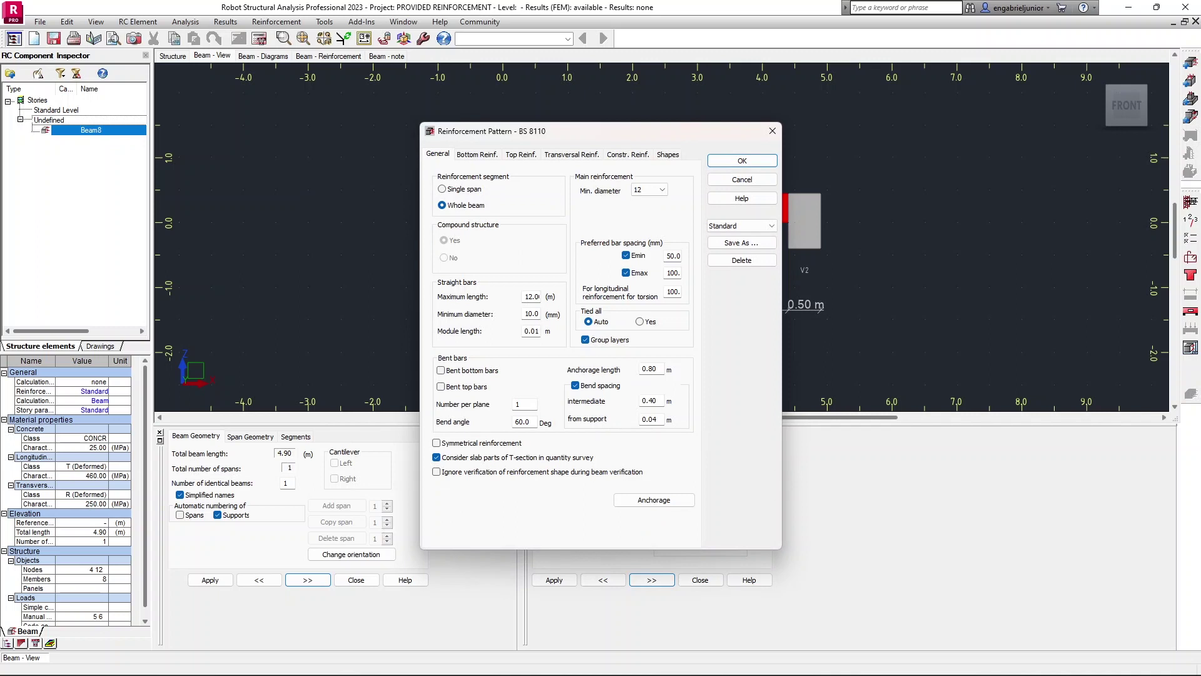
pyautogui.moveTo(567, 138); pyautogui.dragTo(354, 92)
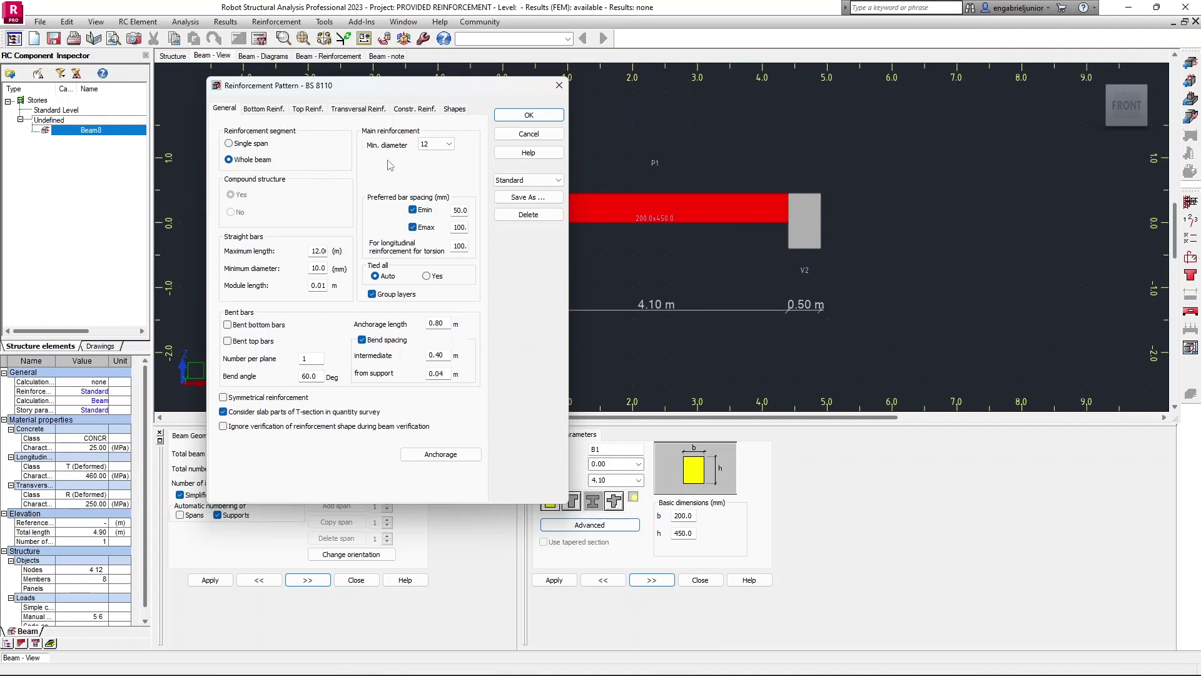
pyautogui.click(448, 146)
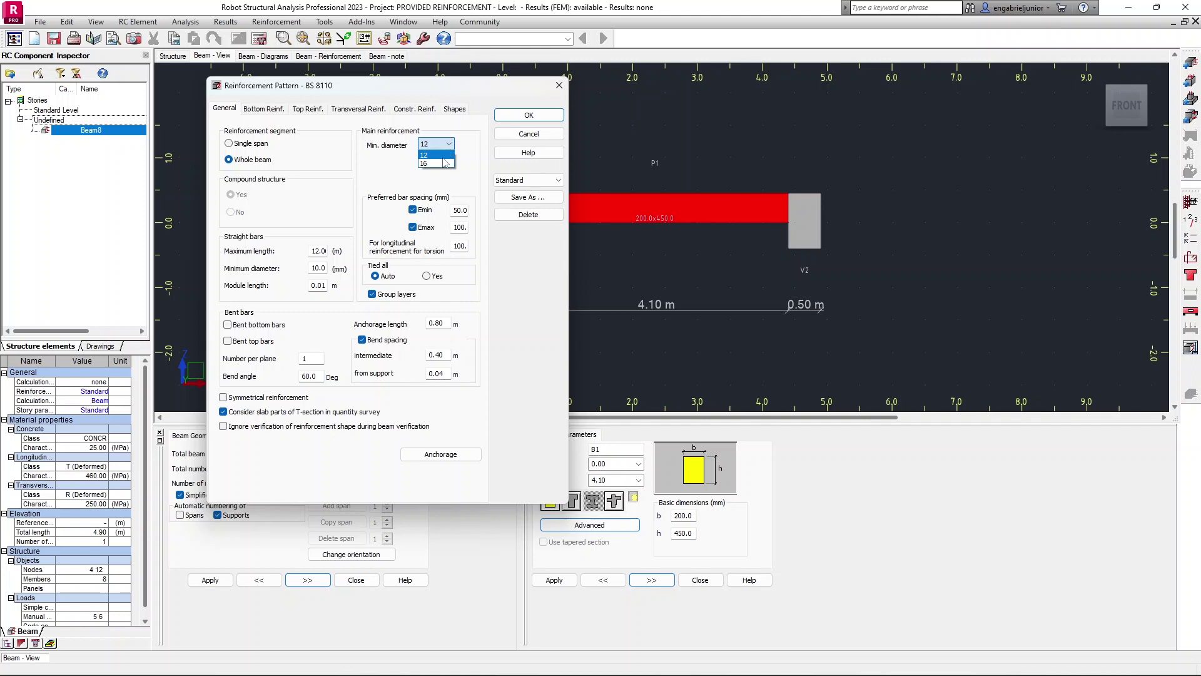
pyautogui.click(445, 163)
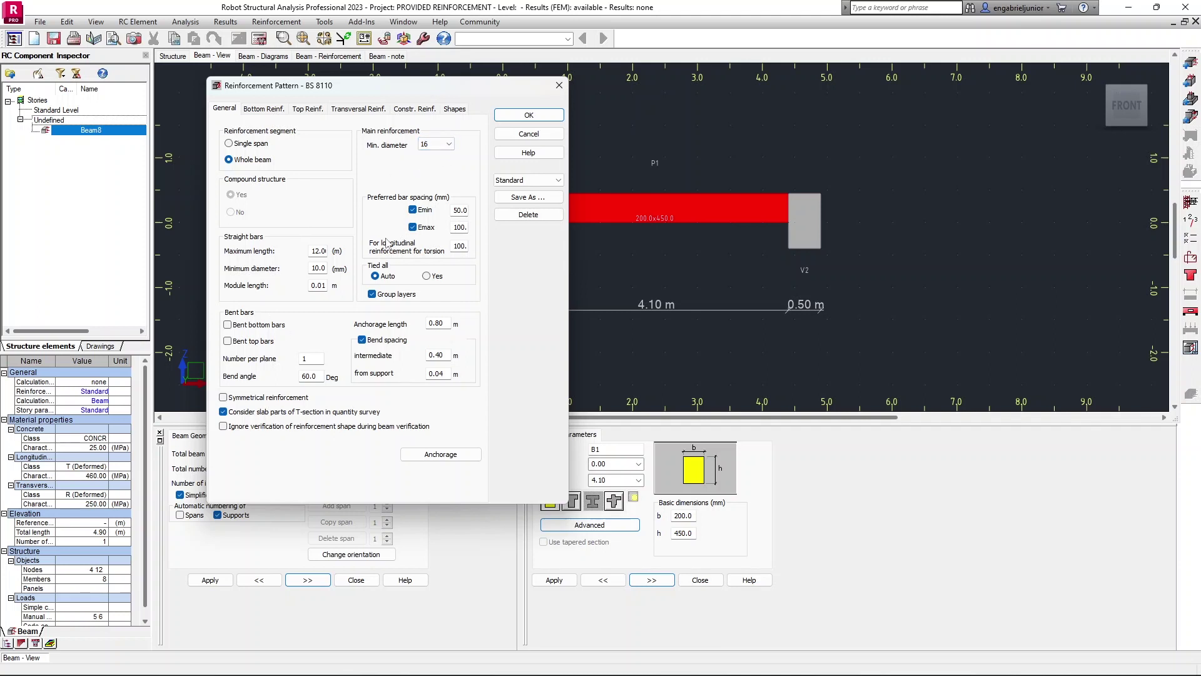
# Set the number of bottom reinforcement layers to Auto and make the top reinforcement follow the bottom reinforcement
pyautogui.click(274, 111)
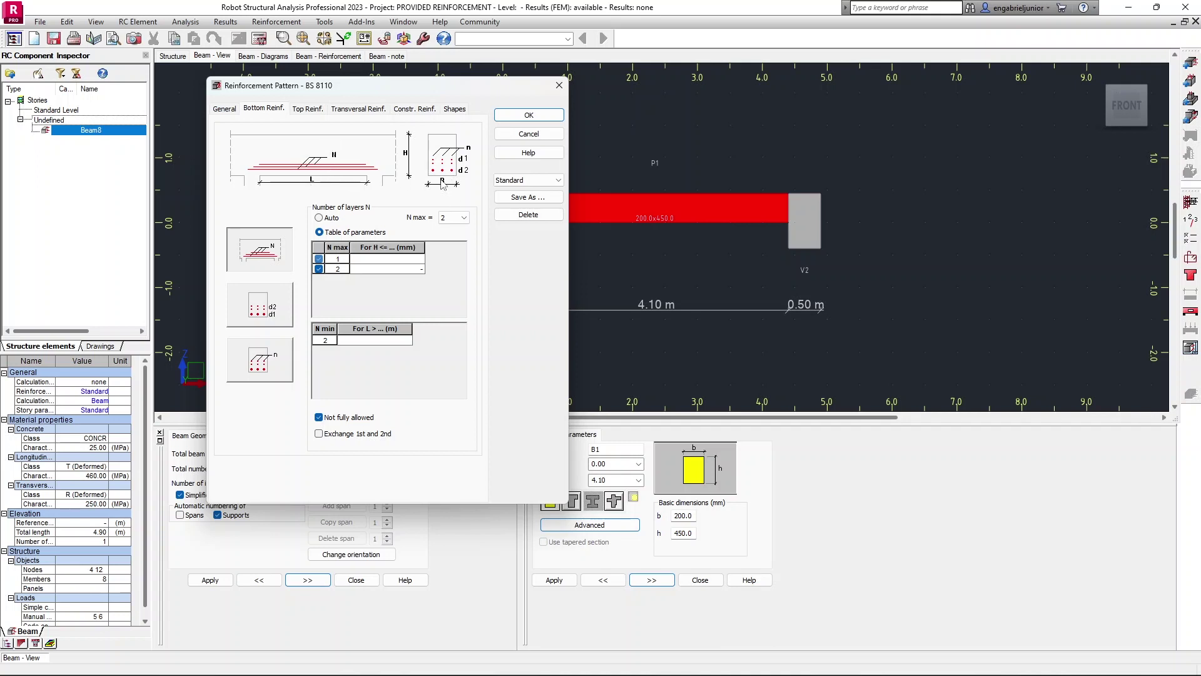
pyautogui.click(320, 217)
pyautogui.click(309, 109)
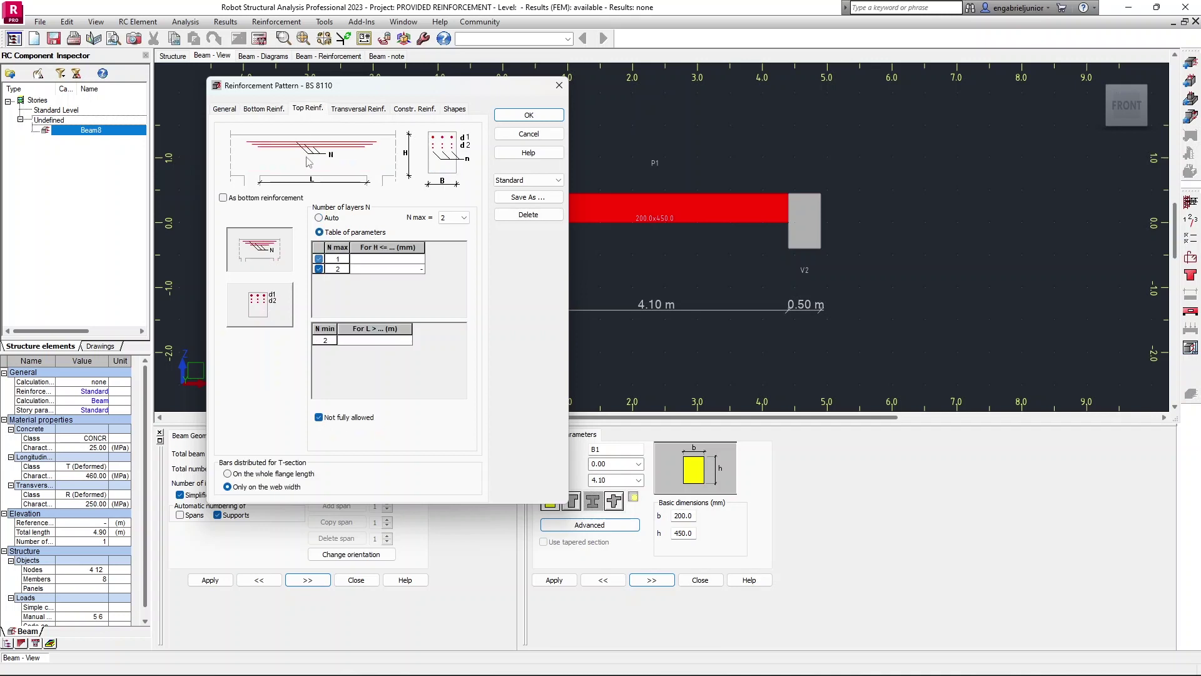
pyautogui.click(223, 199)
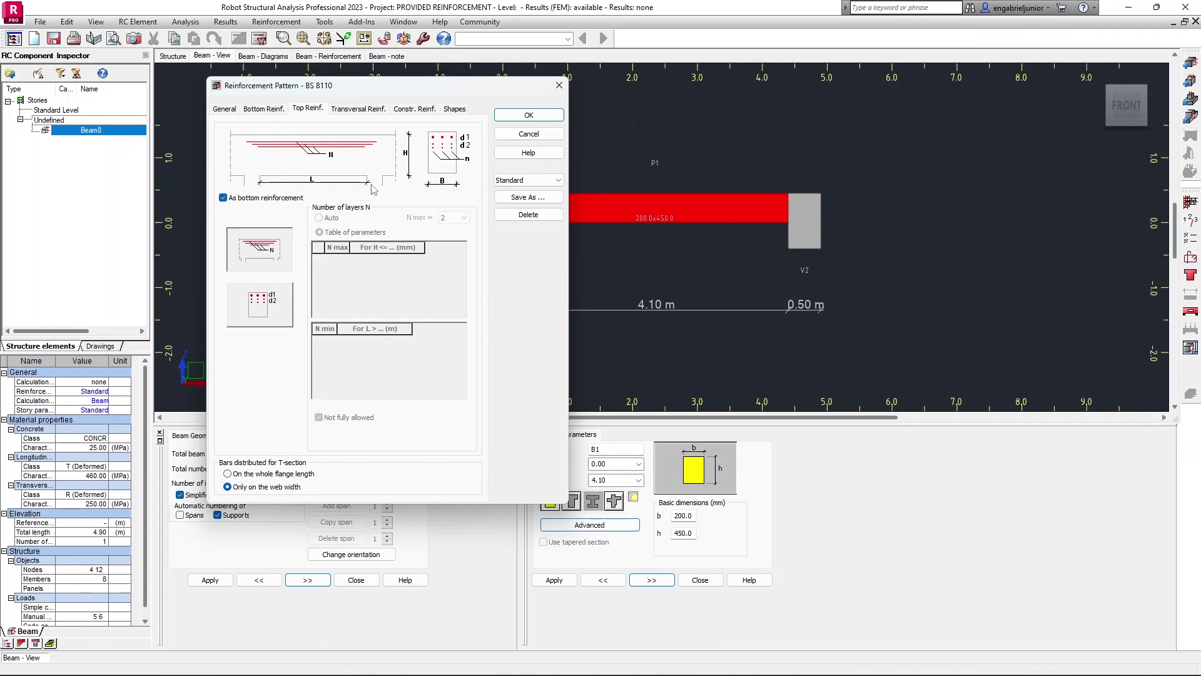
# Set the transversal reinforcement arrangement to Fit to envelope with a spacing multiplication of 0.05 m
pyautogui.click(355, 110)
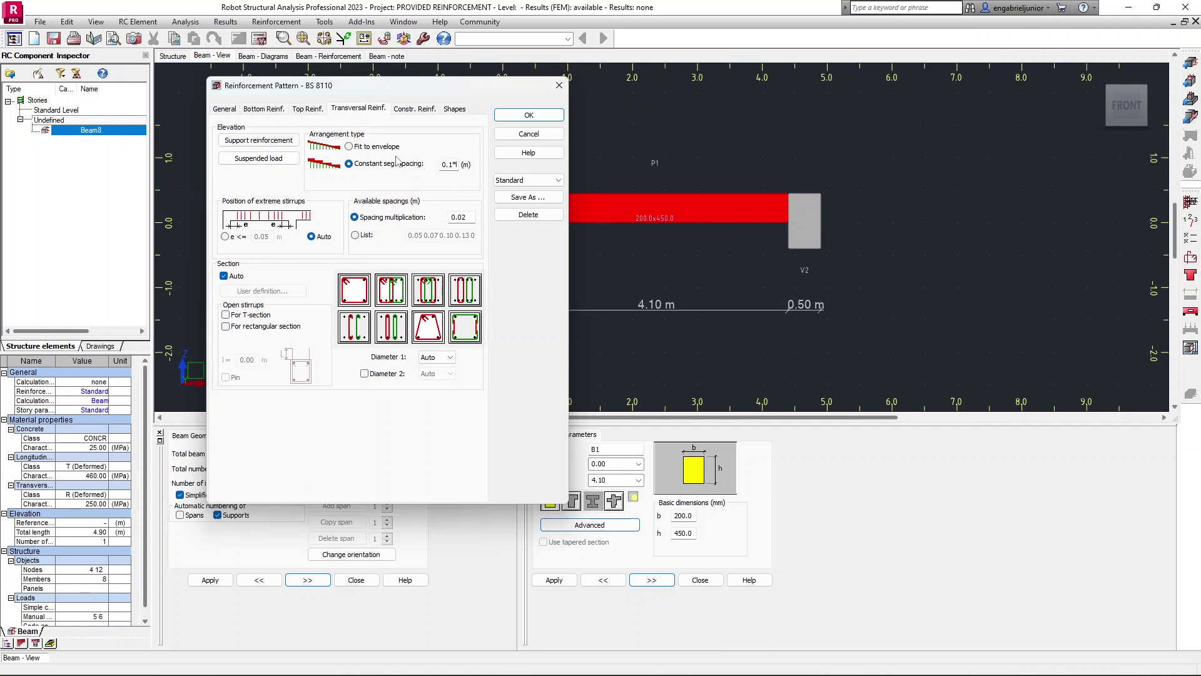
pyautogui.click(349, 147)
pyautogui.click(350, 165)
pyautogui.click(349, 146)
pyautogui.doubleClick(468, 217)
# Set the assembly reinforcement diameter as for main bars and review the shapes and hooks of the longitudinal bars
pyautogui.click(413, 111)
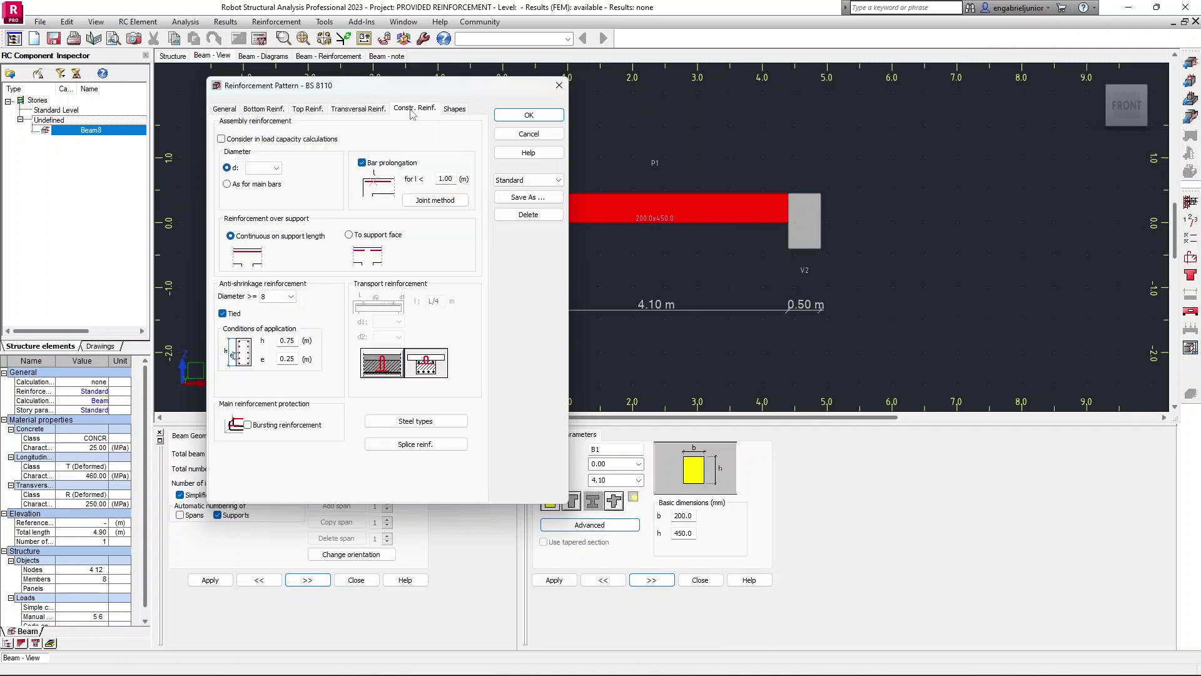
pyautogui.click(245, 186)
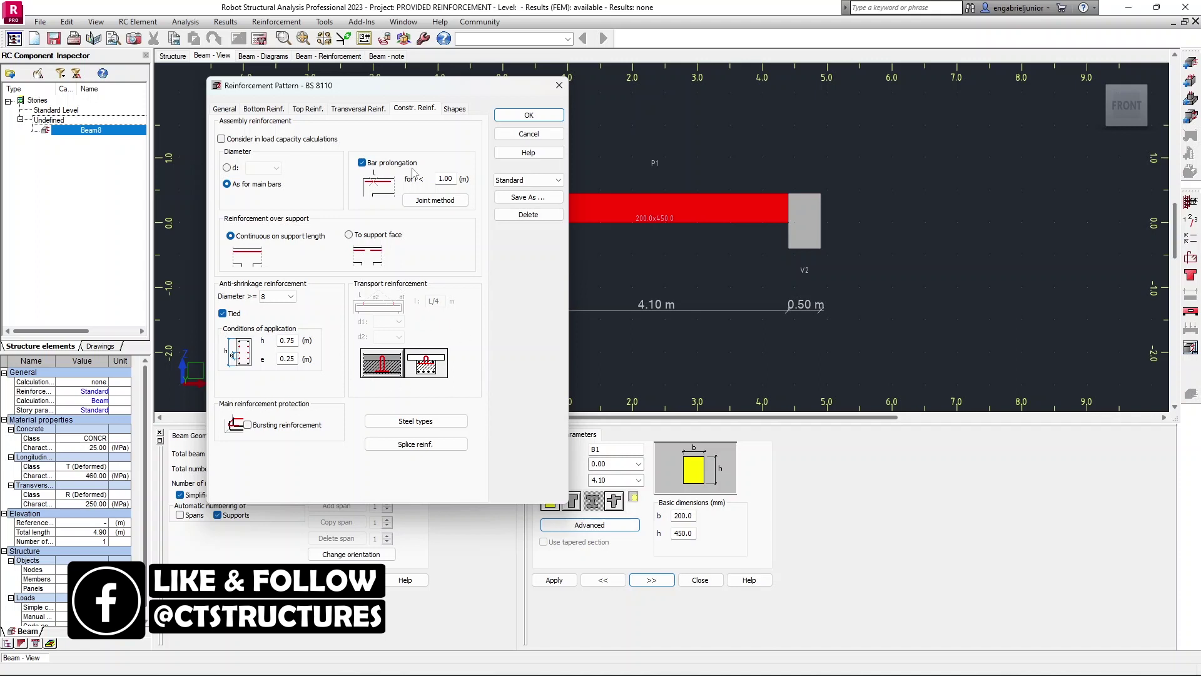
pyautogui.click(455, 109)
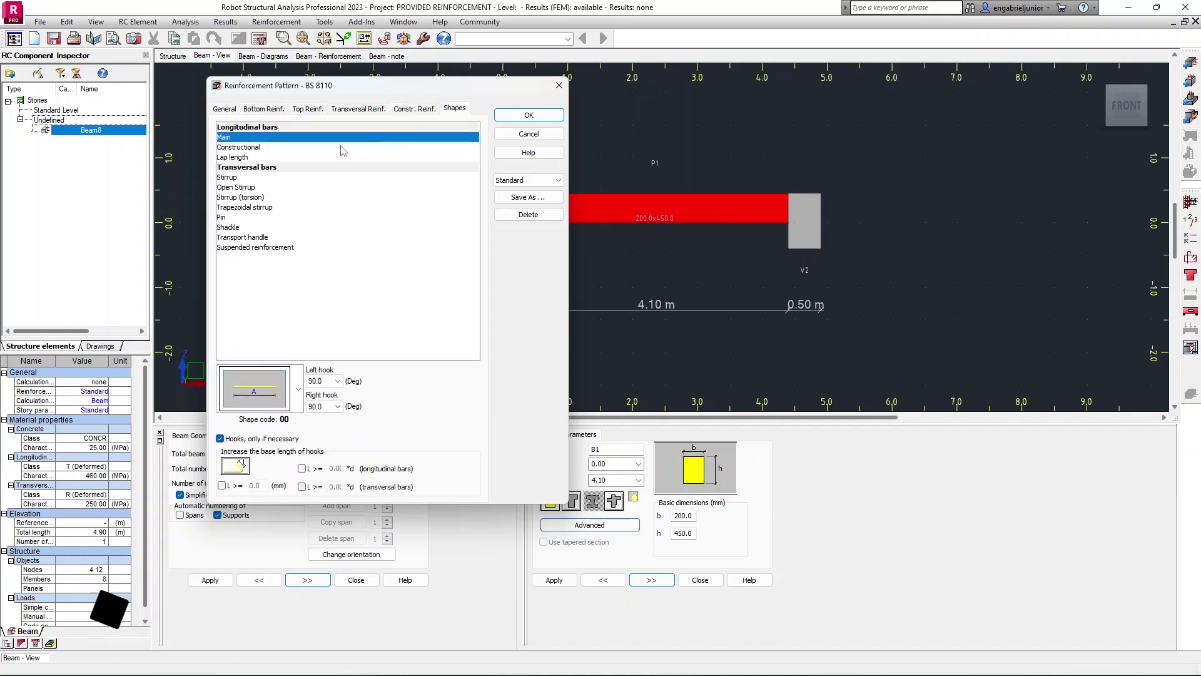
pyautogui.click(238, 147)
pyautogui.click(238, 157)
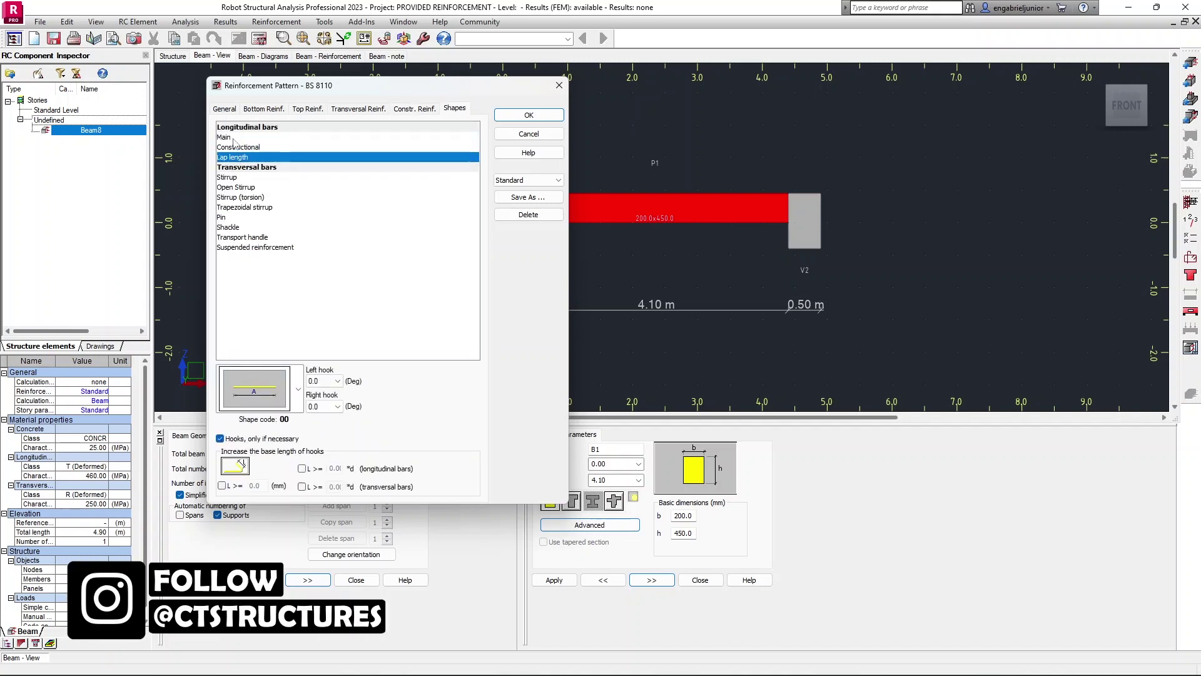
pyautogui.click(234, 139)
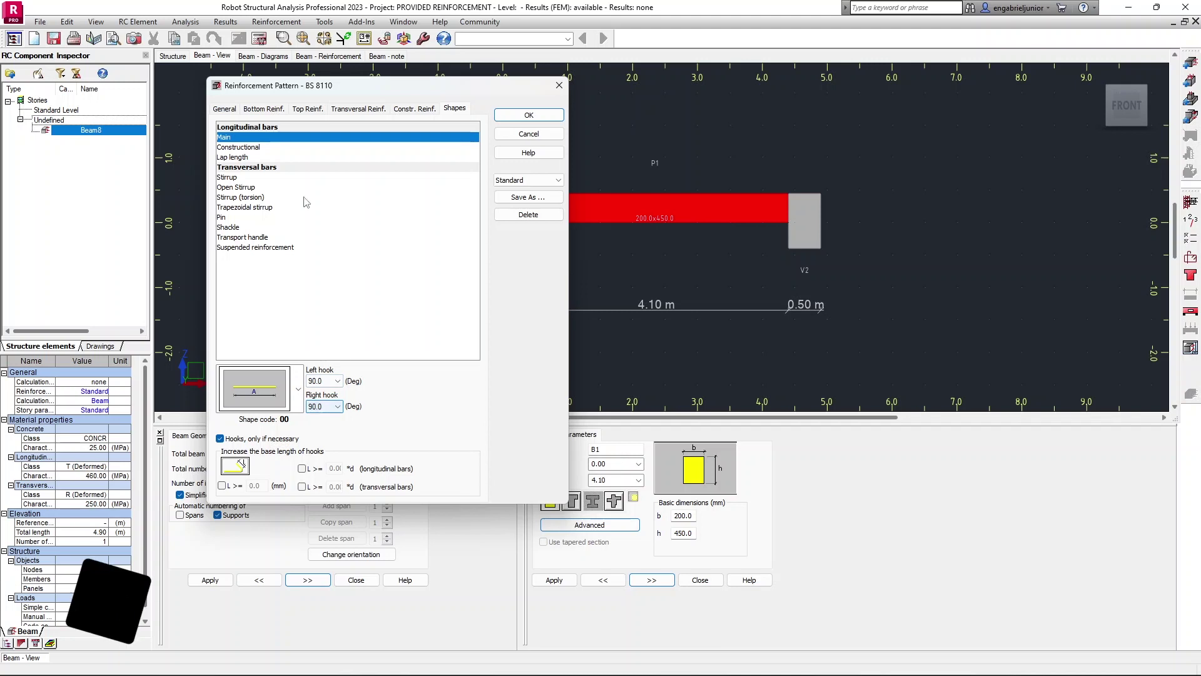
# Set both the left and right hooks of the stirrup shape to 135 degrees
pyautogui.click(236, 179)
pyautogui.click(337, 381)
pyautogui.click(331, 401)
pyautogui.click(337, 406)
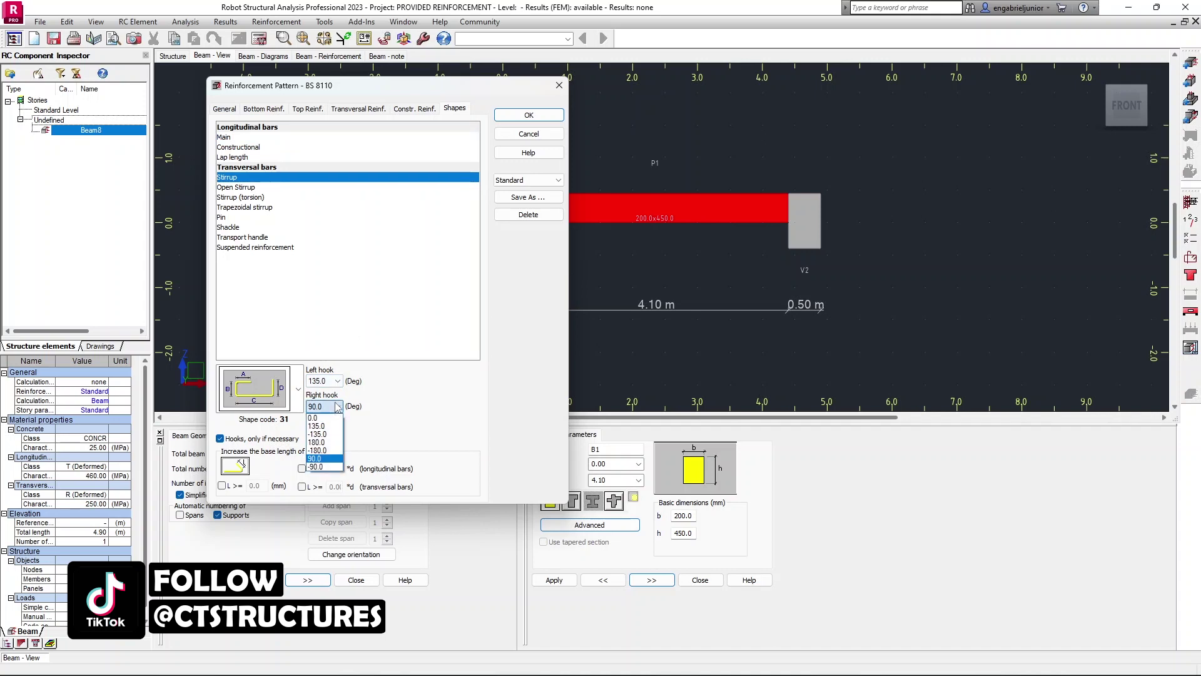
pyautogui.click(333, 426)
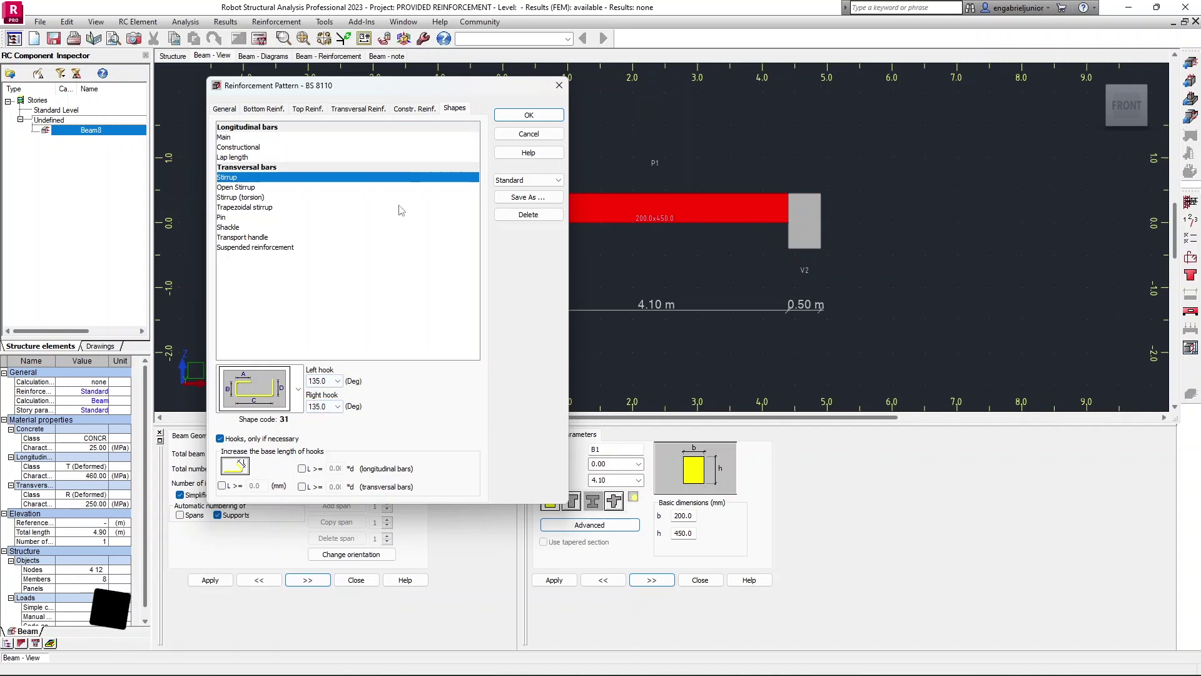
# Check the stirrup section types for the transversal reinforcement, then save the reinforcement pattern as Beam and apply it
pyautogui.click(363, 111)
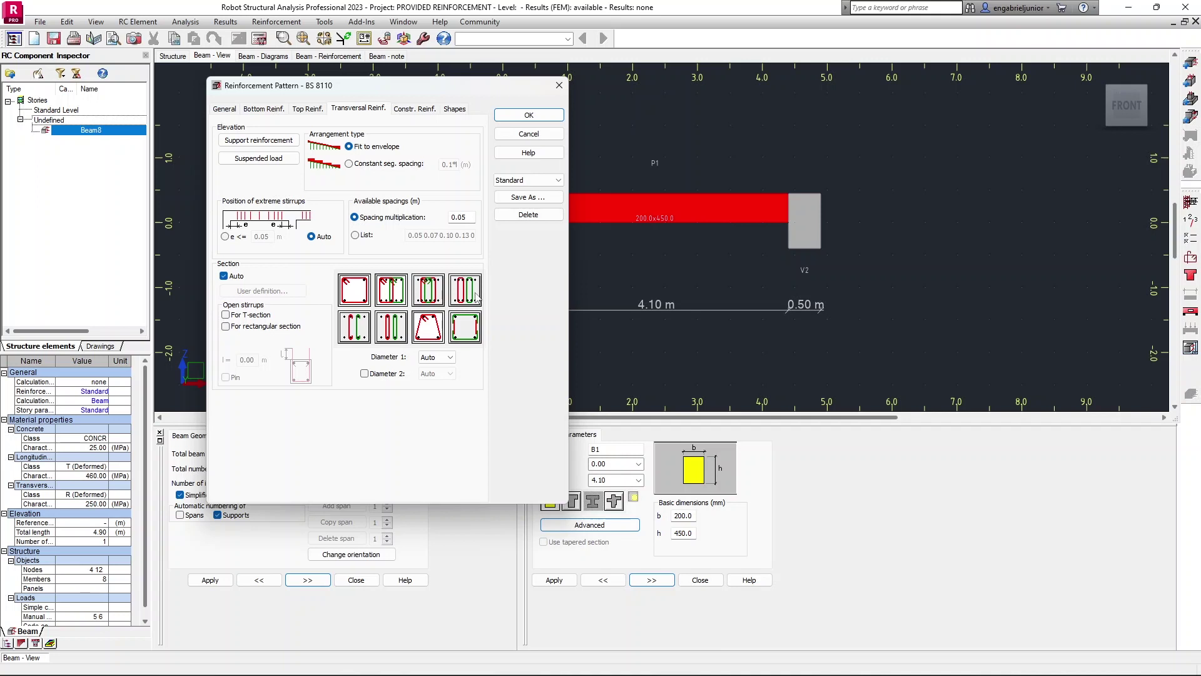
pyautogui.click(358, 294)
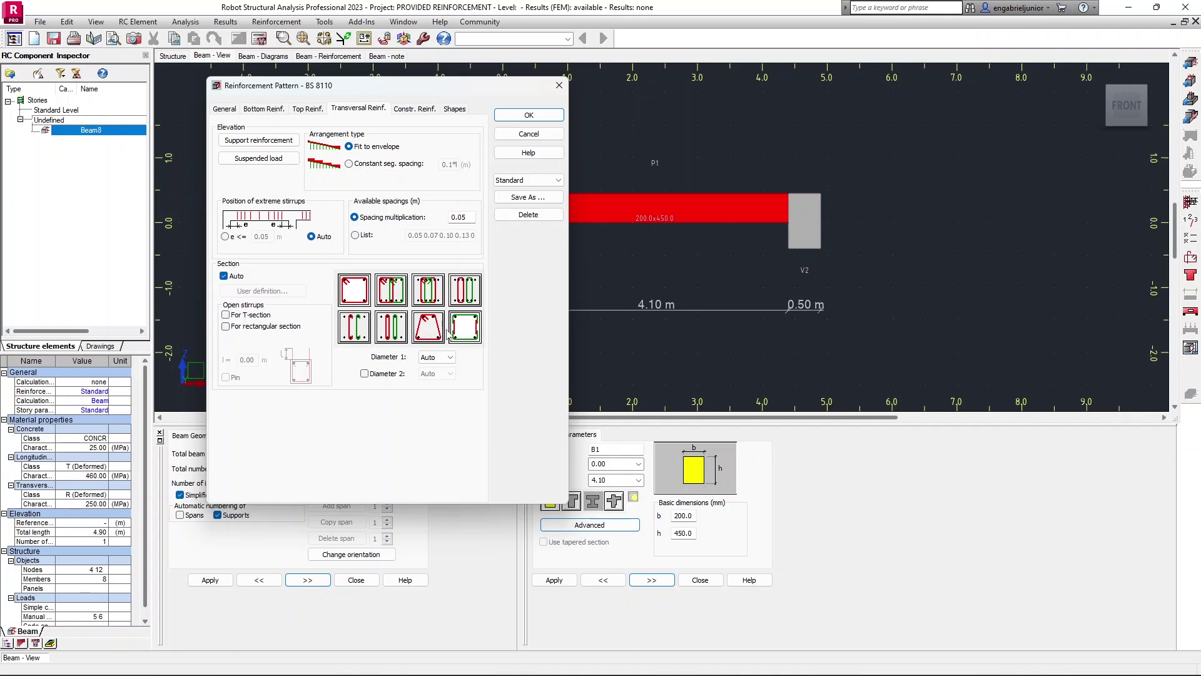
pyautogui.click(470, 333)
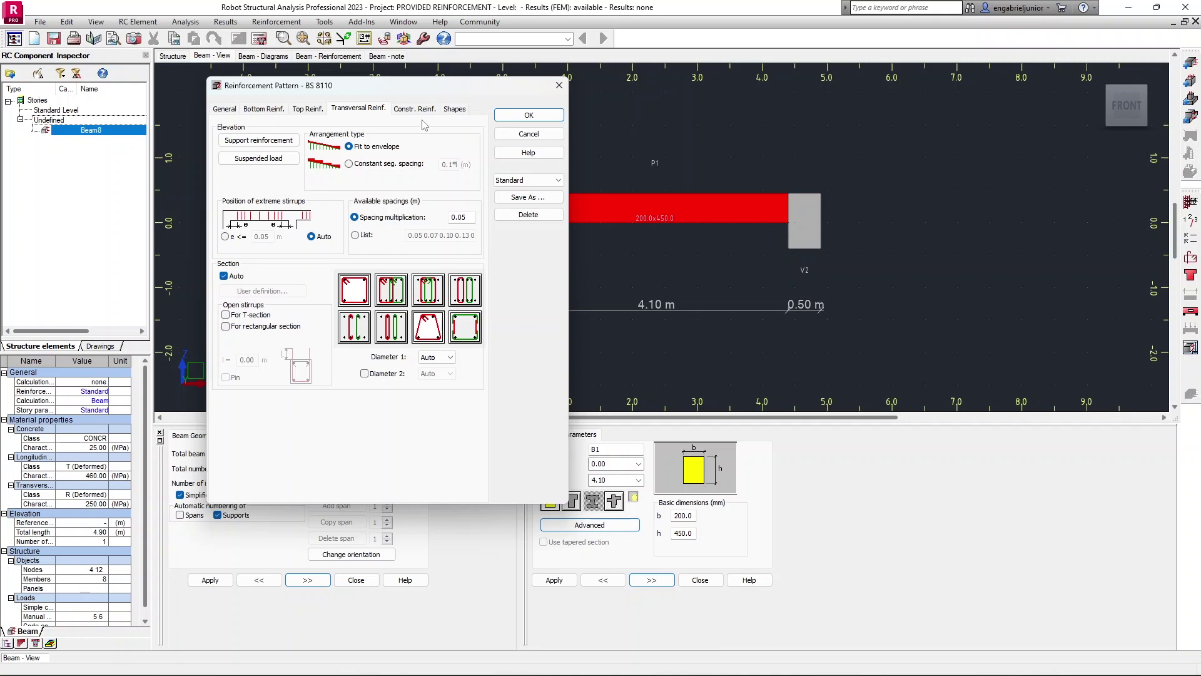
pyautogui.click(529, 197)
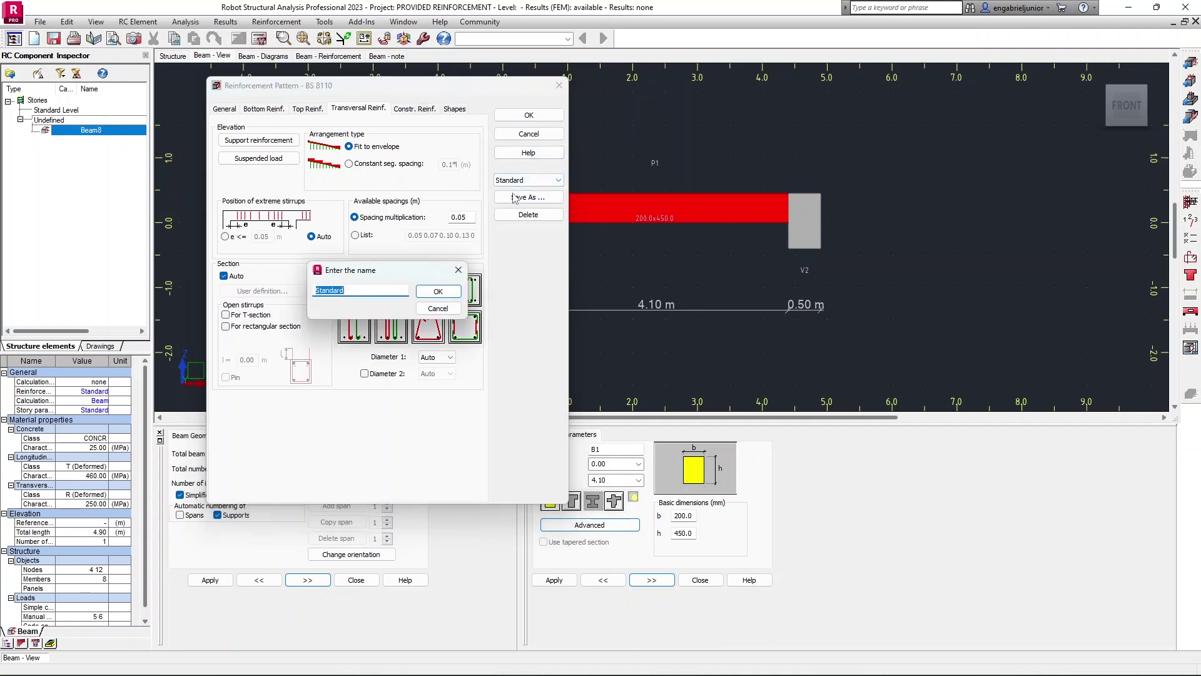
pyautogui.write('Beam')
pyautogui.click(438, 292)
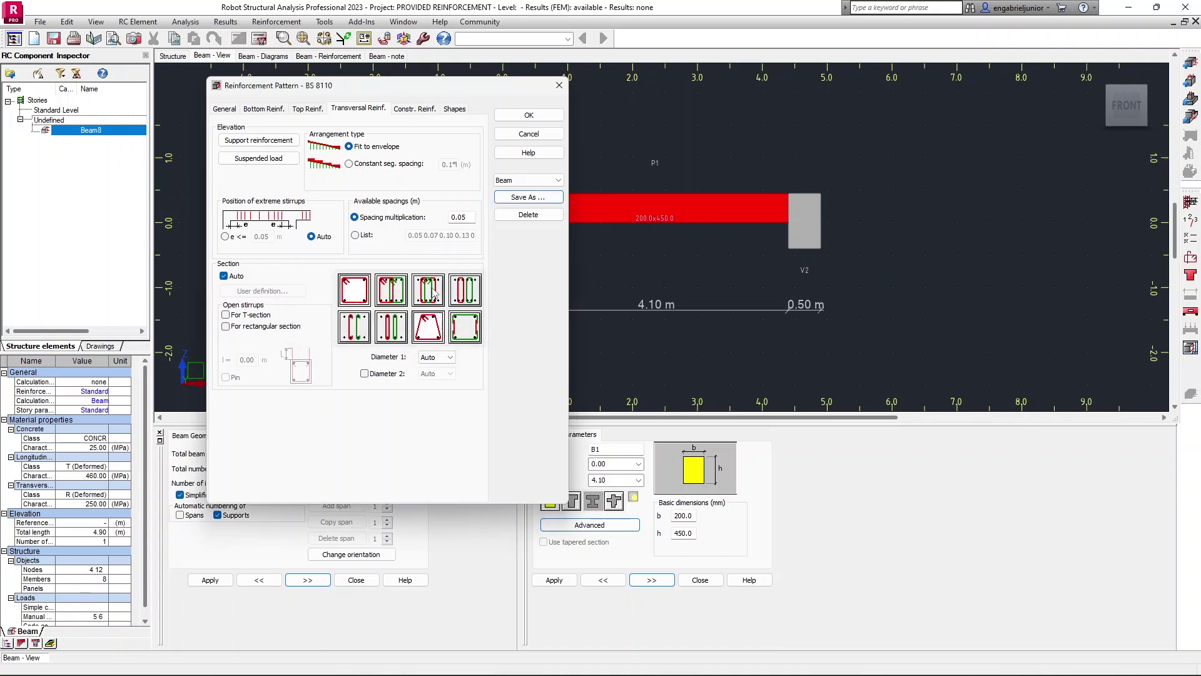
pyautogui.click(550, 113)
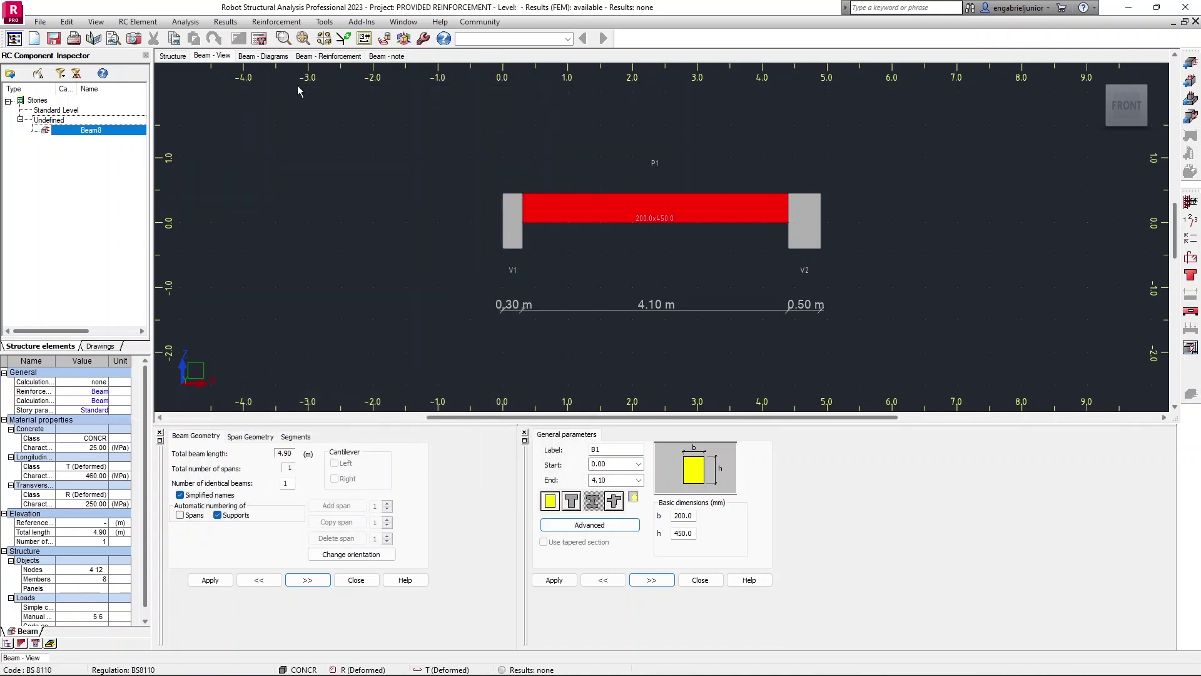
# In the story parameters, set the fire resistance time to 1 hour with one face exposed
pyautogui.click(185, 22)
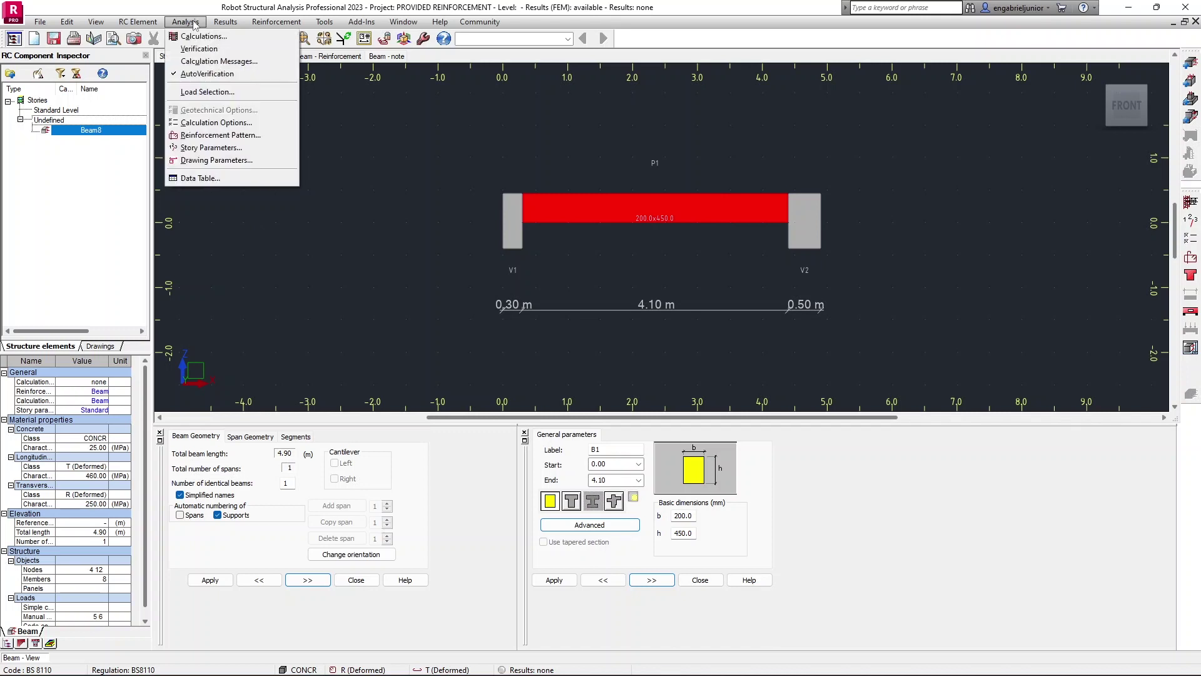
pyautogui.click(213, 147)
pyautogui.moveTo(602, 266); pyautogui.dragTo(377, 149)
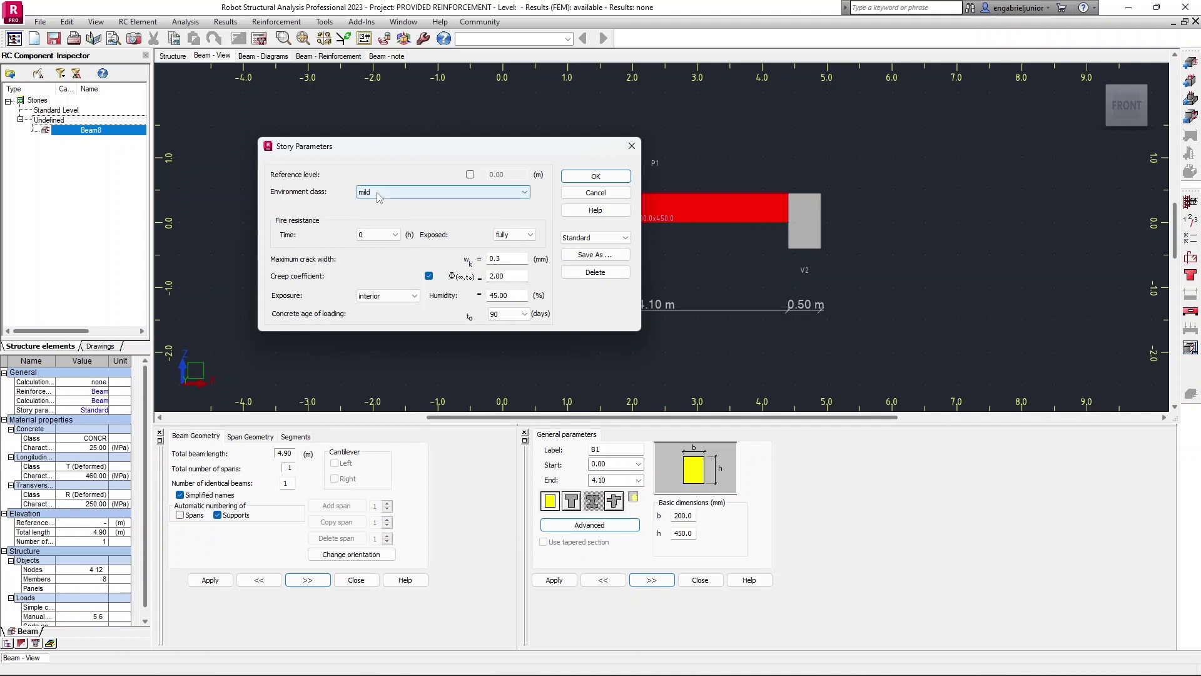
pyautogui.click(394, 235)
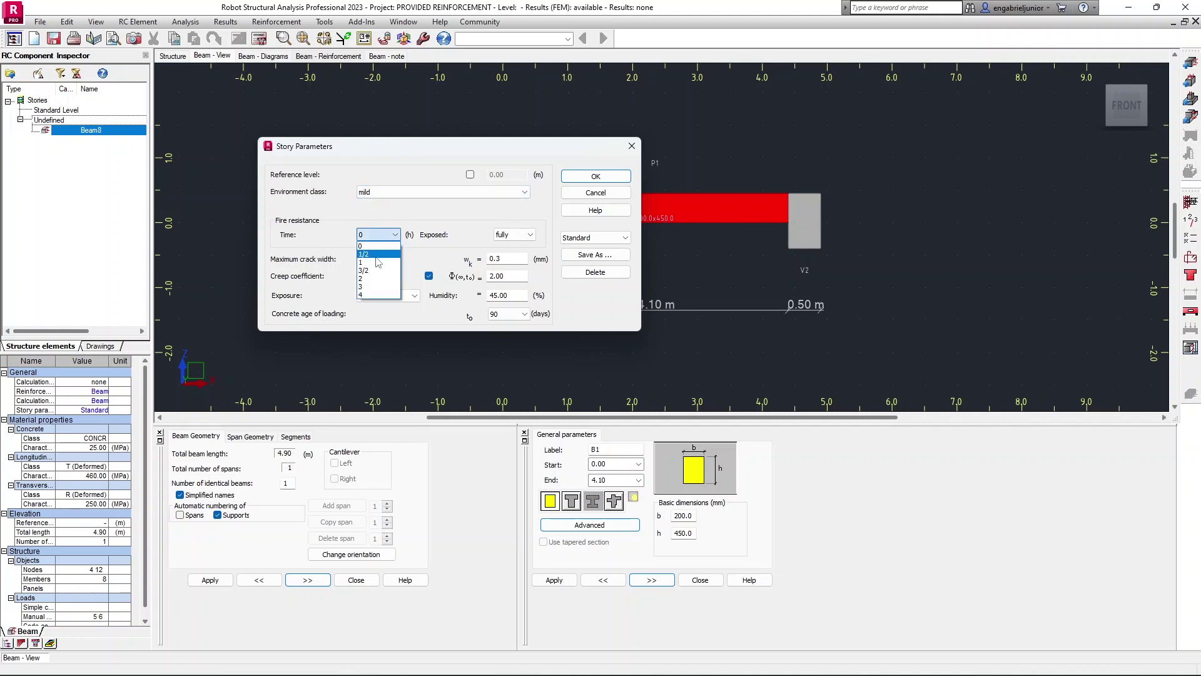
pyautogui.click(381, 262)
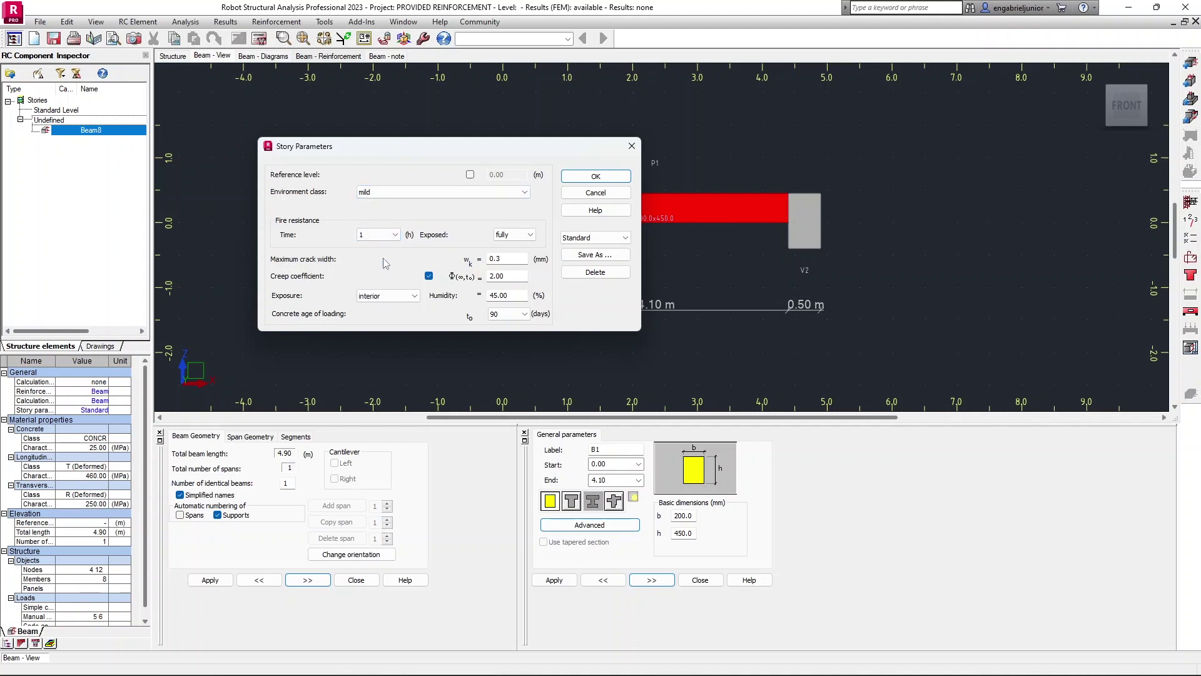
pyautogui.click(525, 241)
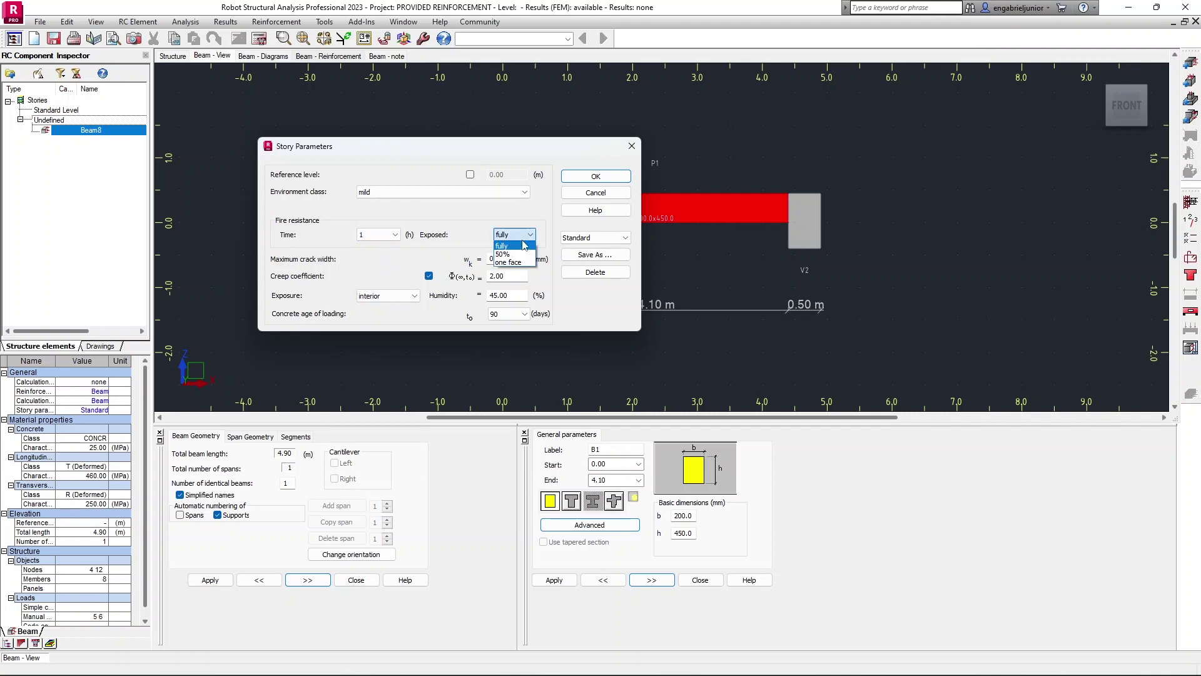
pyautogui.click(508, 262)
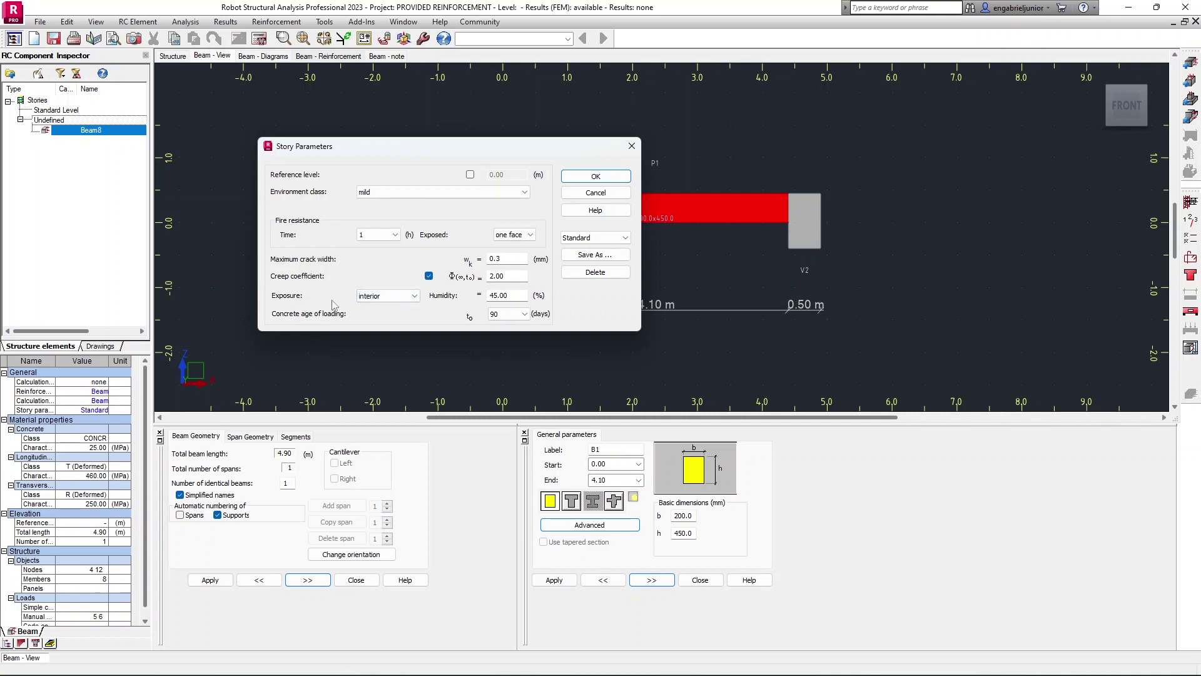
# Set the story exposure to exterior and the concrete age of loading to 28 days
pyautogui.click(375, 295)
pyautogui.click(382, 317)
pyautogui.click(508, 314)
pyautogui.click(508, 349)
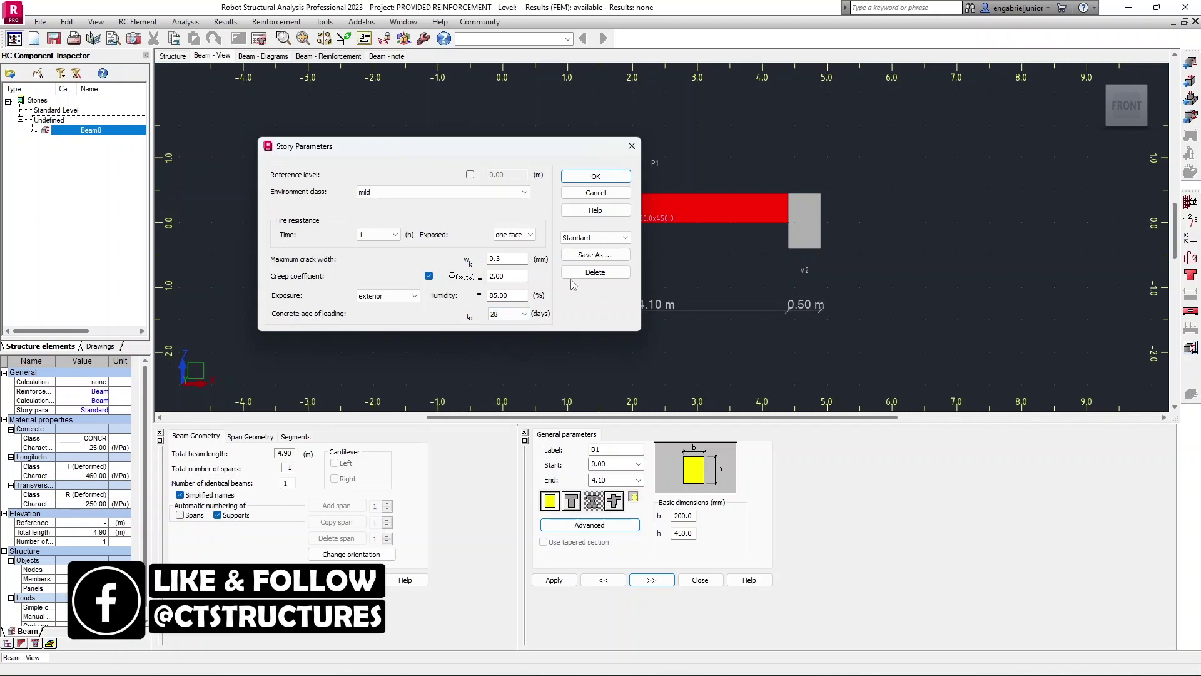
# Save the story parameters as Beam and apply them
pyautogui.click(597, 255)
pyautogui.write('Bea')
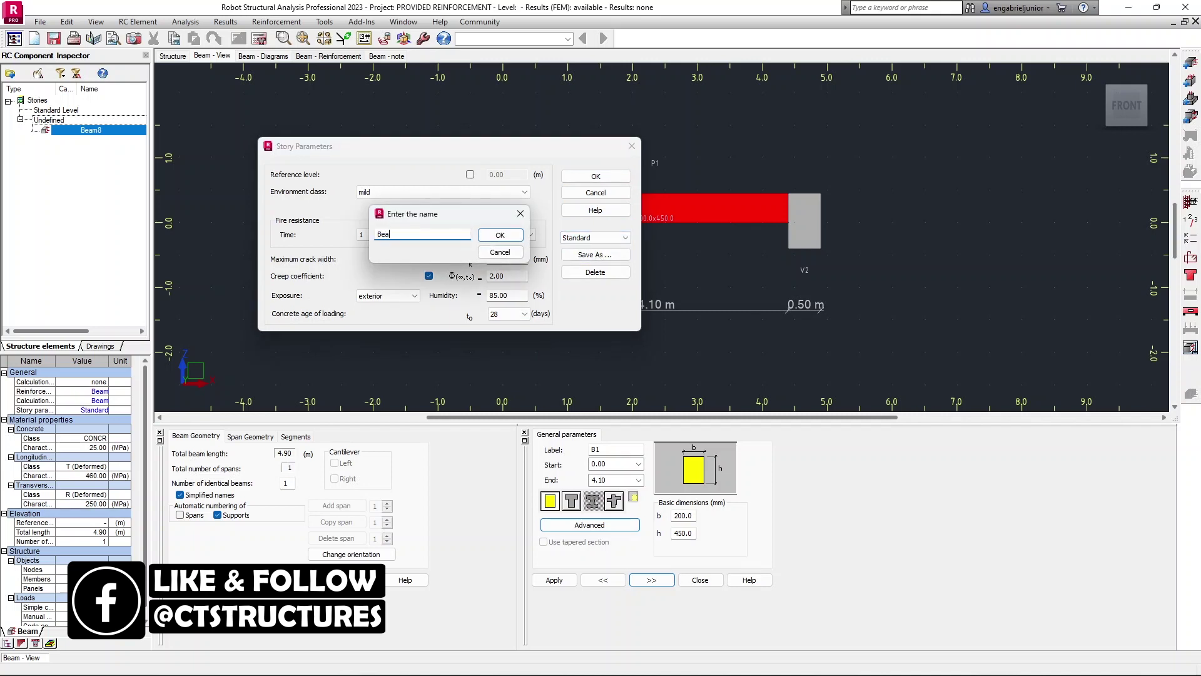
pyautogui.write('m')
pyautogui.click(504, 235)
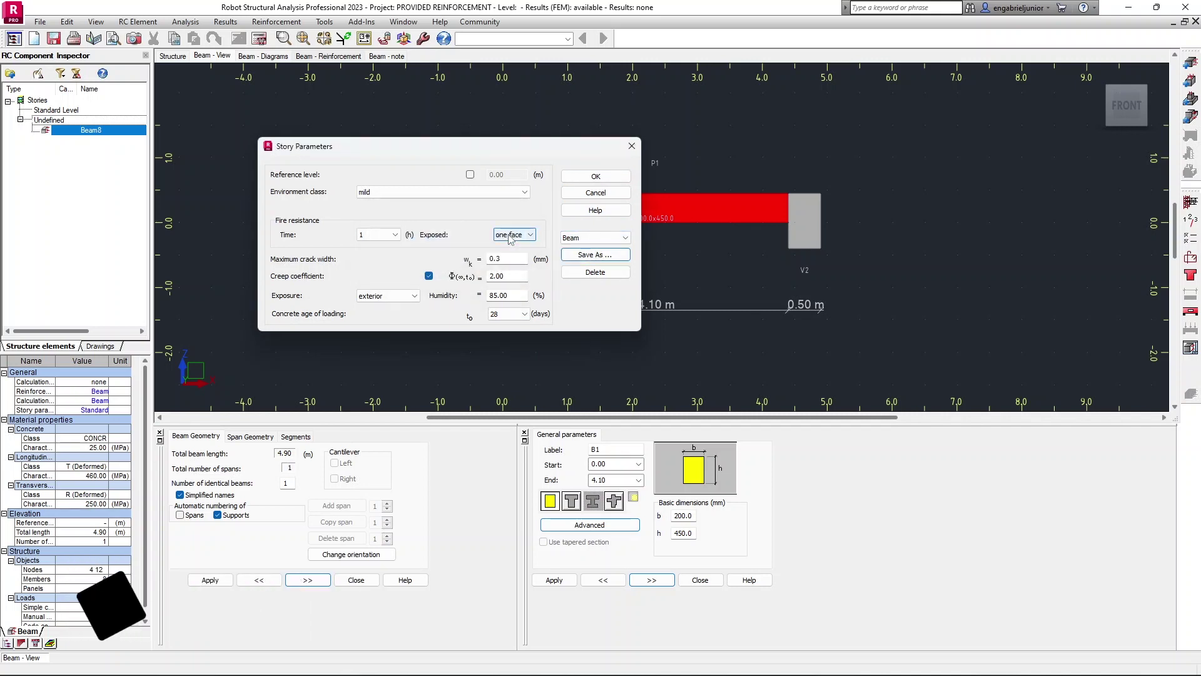
pyautogui.click(610, 180)
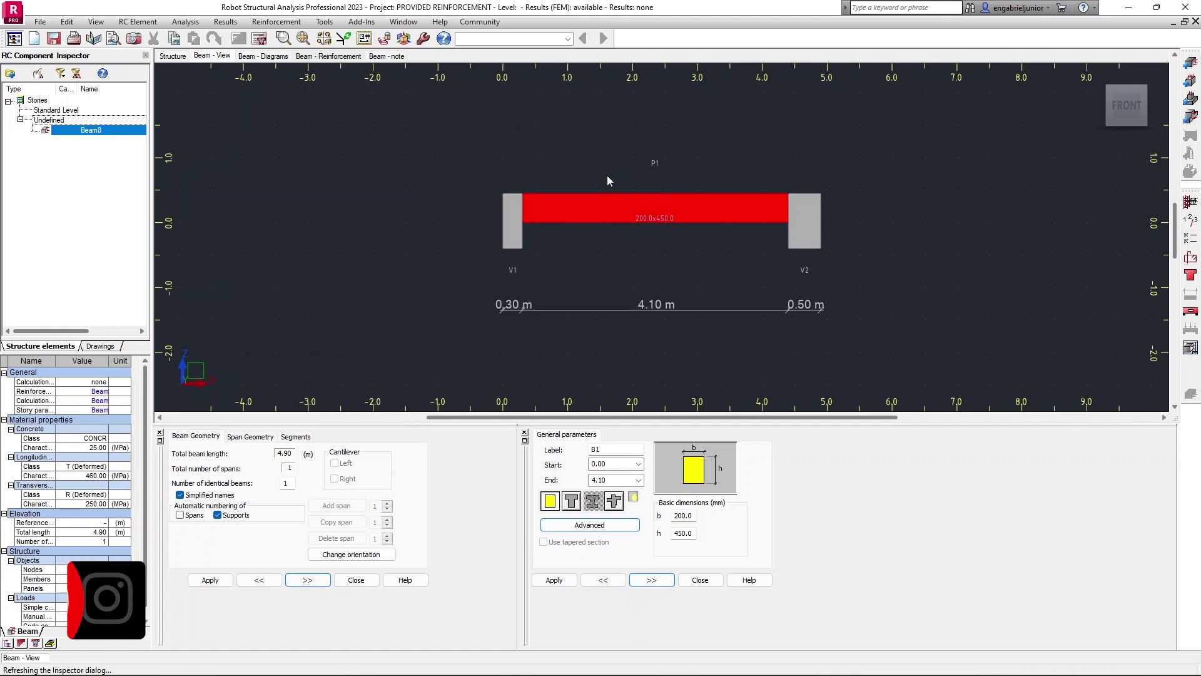
# In the drawing parameters, preview the available beam templates and choose bmns_00.plo as the drawing template
pyautogui.click(185, 22)
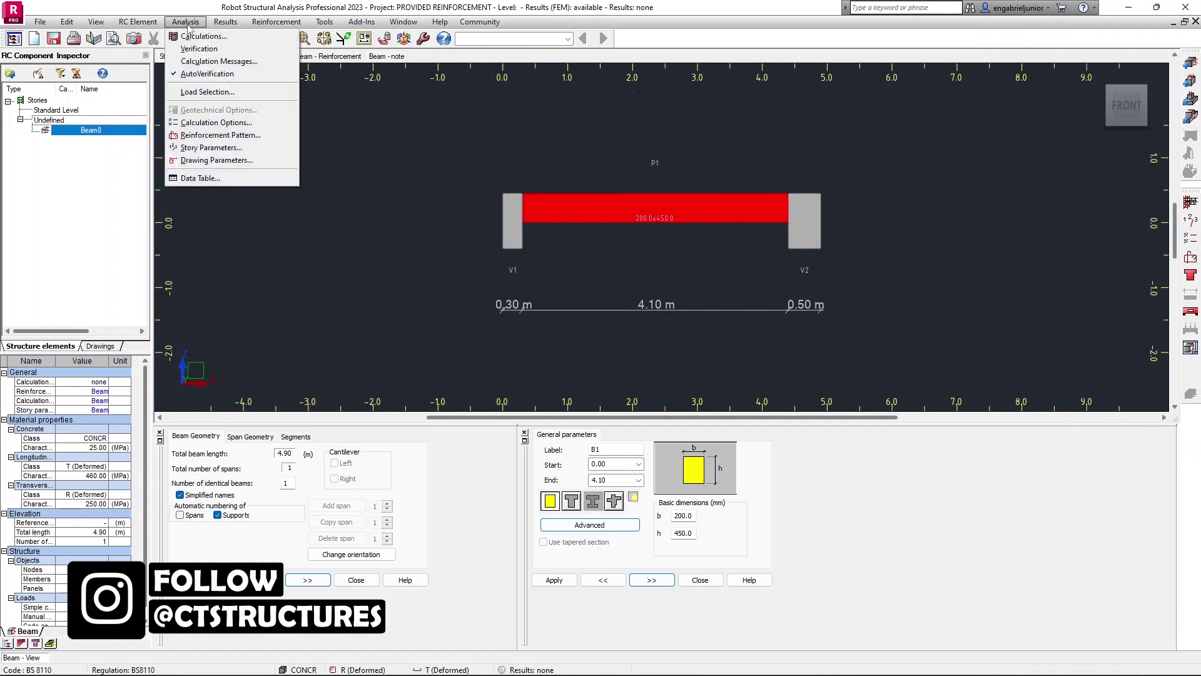
pyautogui.click(210, 161)
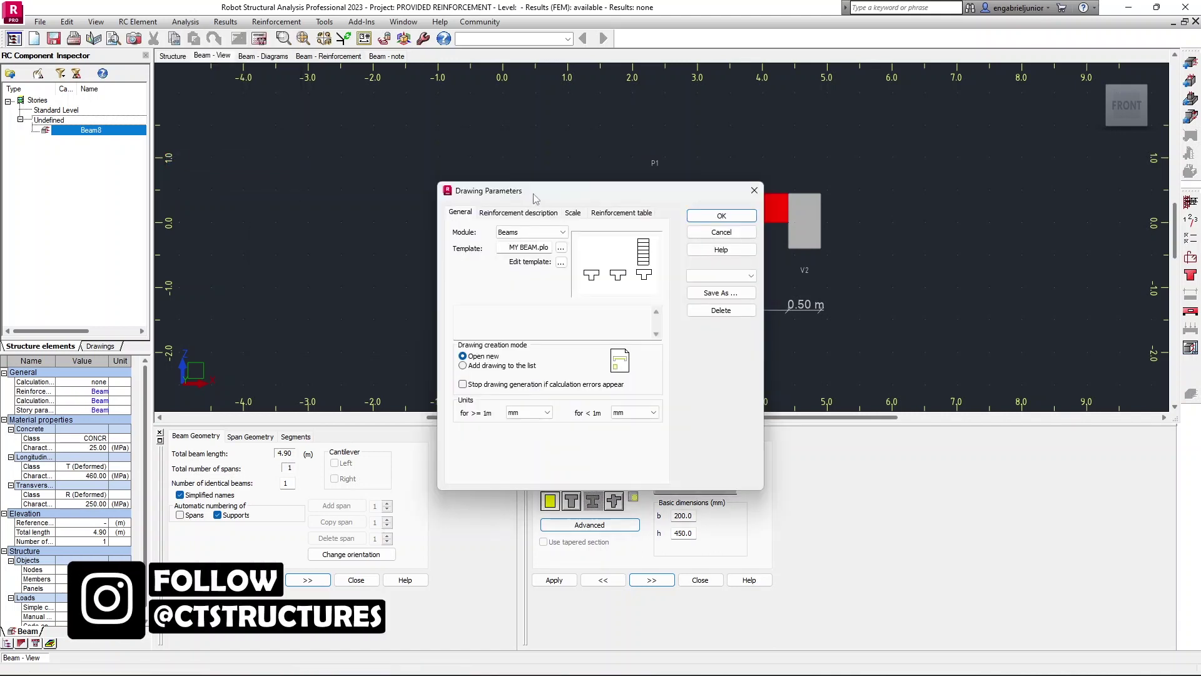
pyautogui.moveTo(534, 196); pyautogui.dragTo(384, 153)
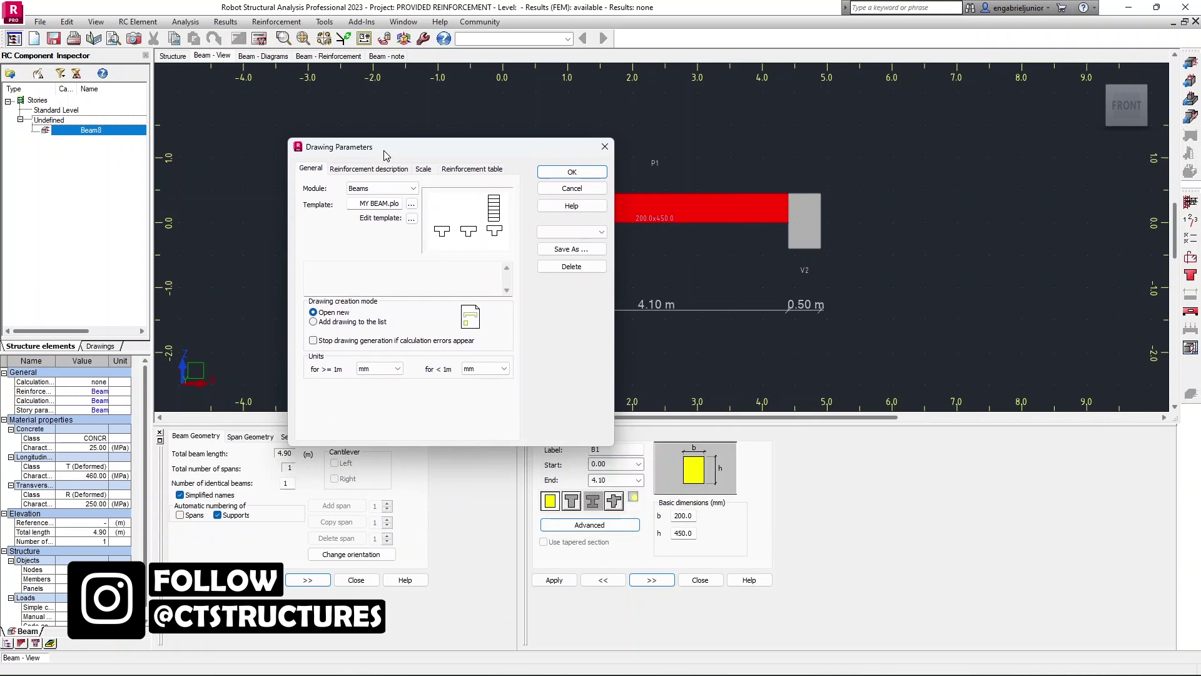
pyautogui.click(411, 204)
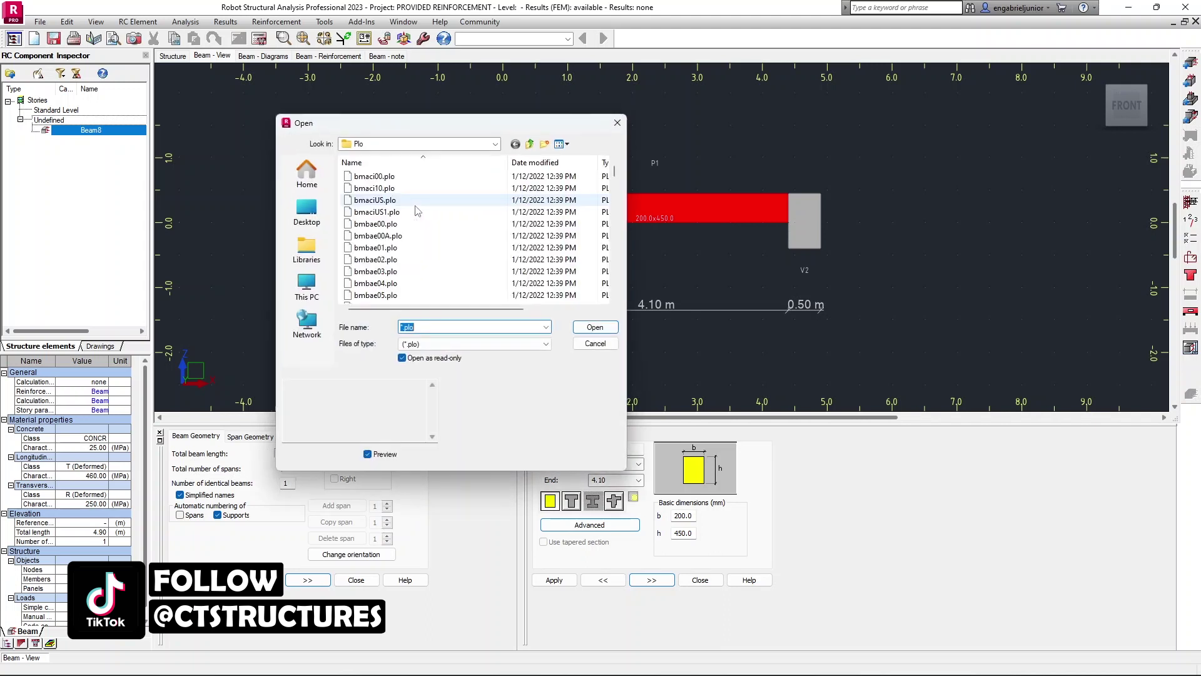
pyautogui.scroll(-4, 404, 244)
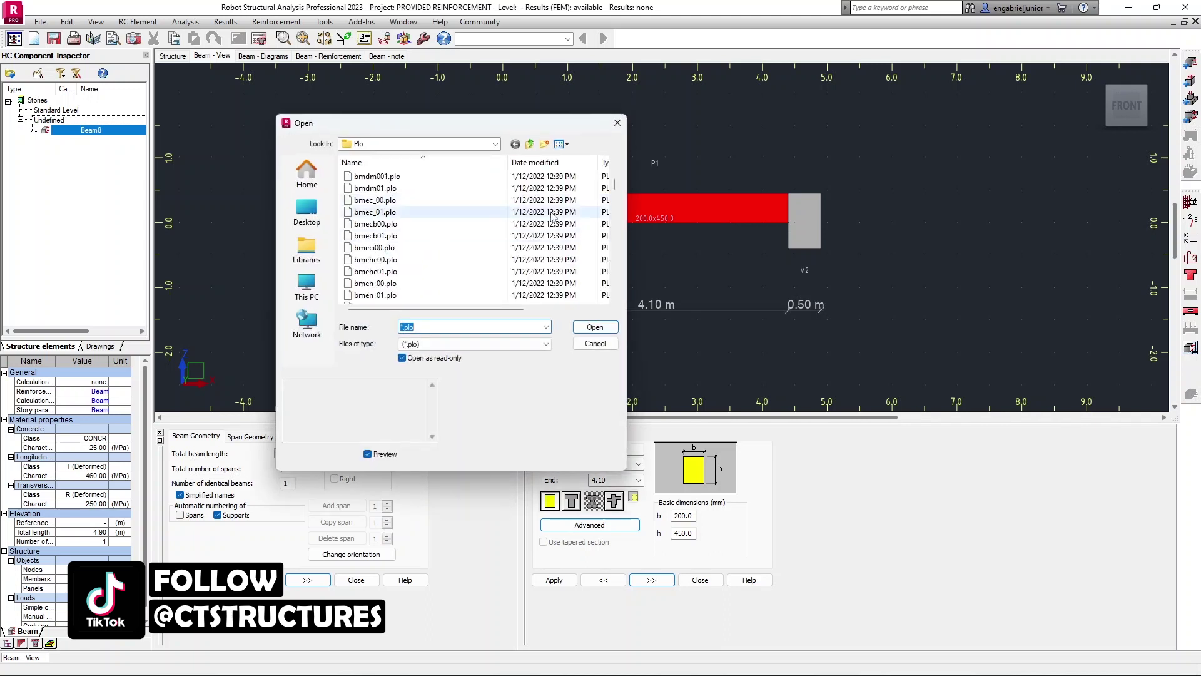
pyautogui.moveTo(615, 191)
pyautogui.mouseDown()
pyautogui.moveTo(617, 206)
pyautogui.moveTo(617, 195)
pyautogui.mouseUp()
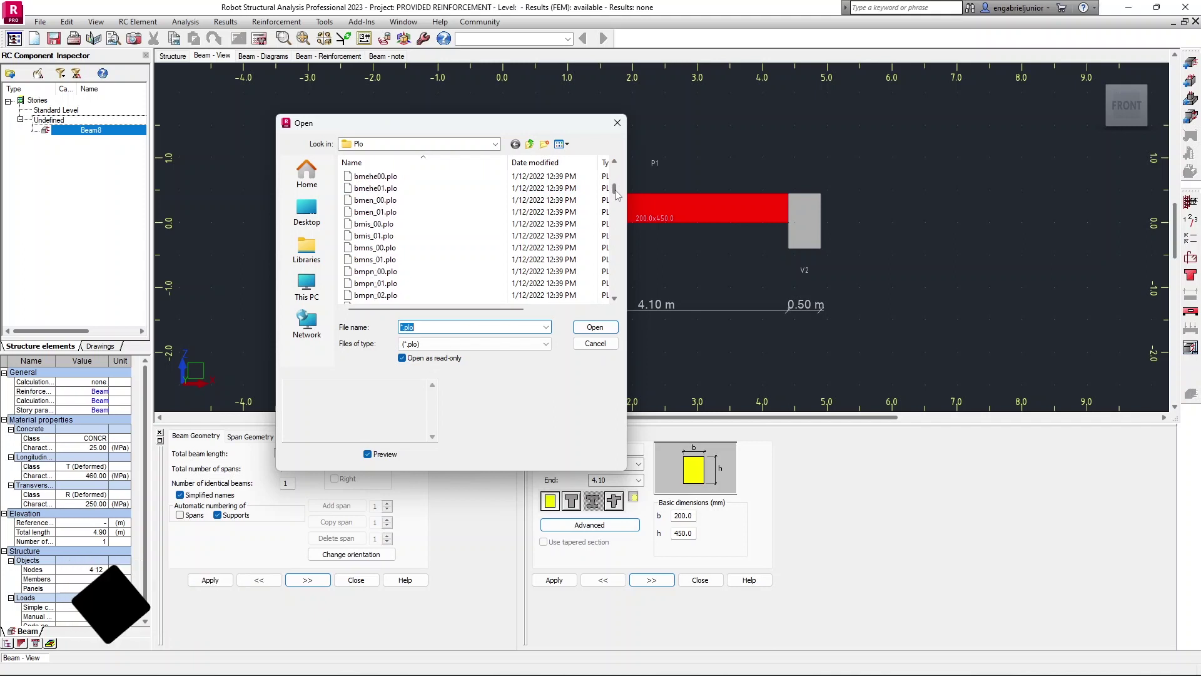
pyautogui.click(367, 193)
pyautogui.click(369, 200)
pyautogui.click(373, 212)
pyautogui.click(375, 224)
pyautogui.click(379, 248)
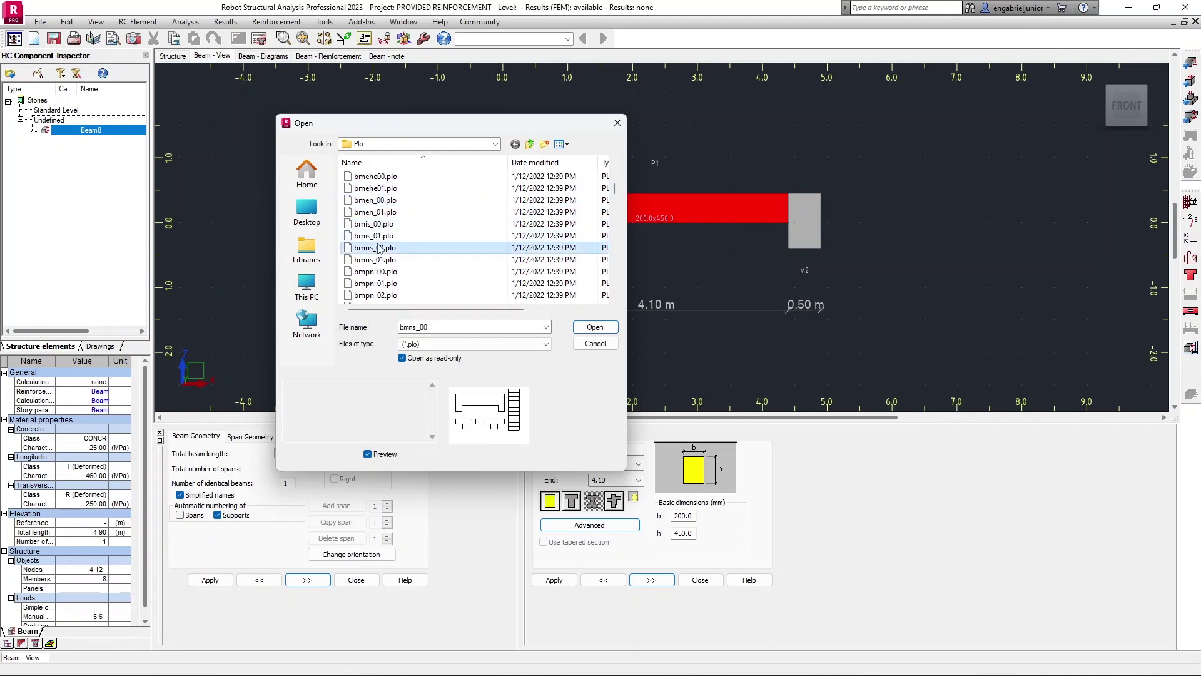
pyautogui.click(594, 328)
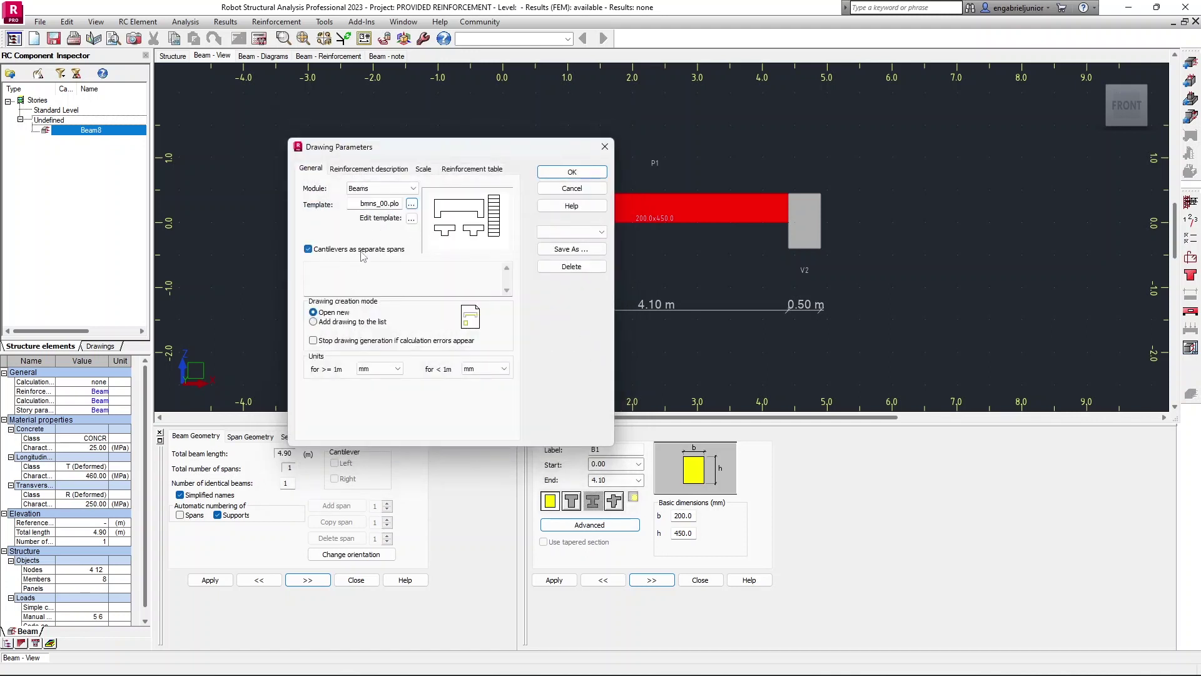
# Open the bmns_00.plo template in PloEdit and examine how its view frames are laid out
pyautogui.click(411, 218)
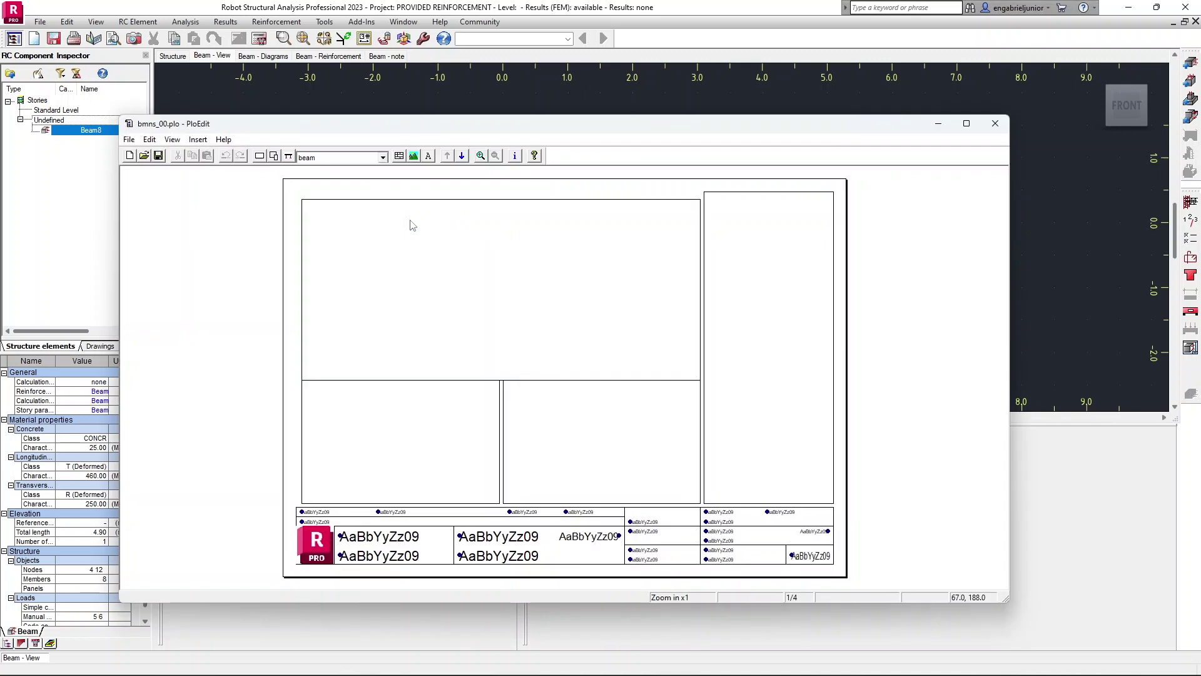
pyautogui.moveTo(470, 136); pyautogui.dragTo(444, 50)
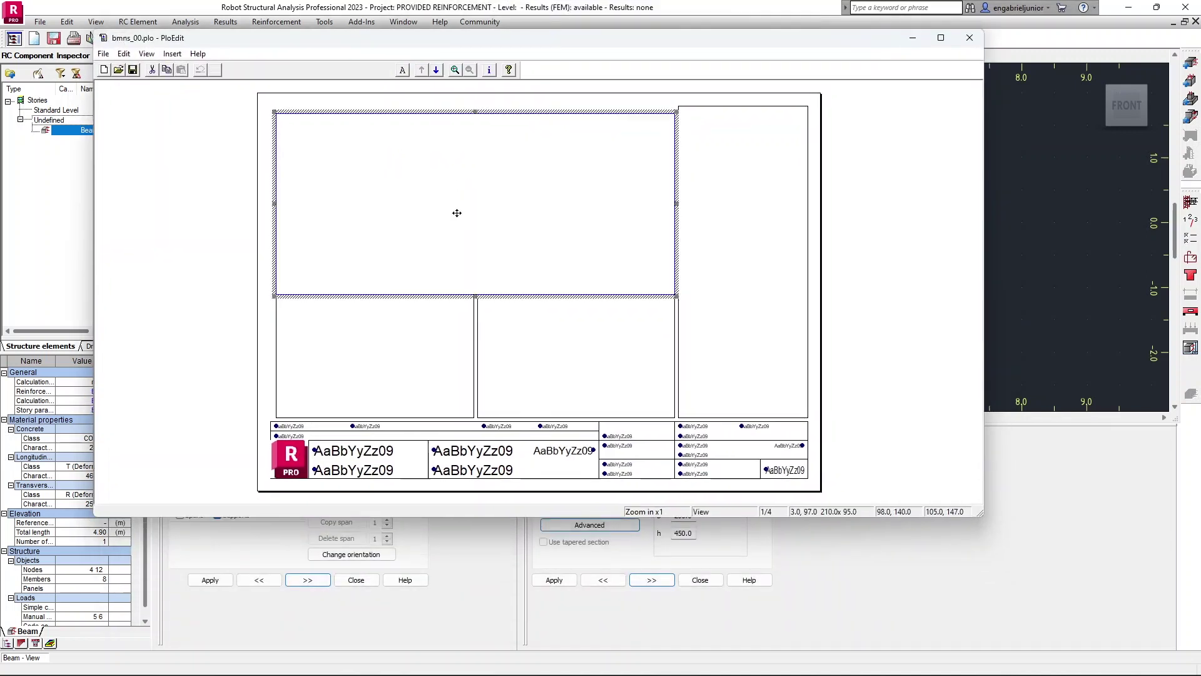
pyautogui.click(542, 346)
pyautogui.click(705, 325)
pyautogui.click(437, 327)
pyautogui.click(393, 189)
pyautogui.click(467, 338)
pyautogui.click(535, 350)
pyautogui.click(420, 185)
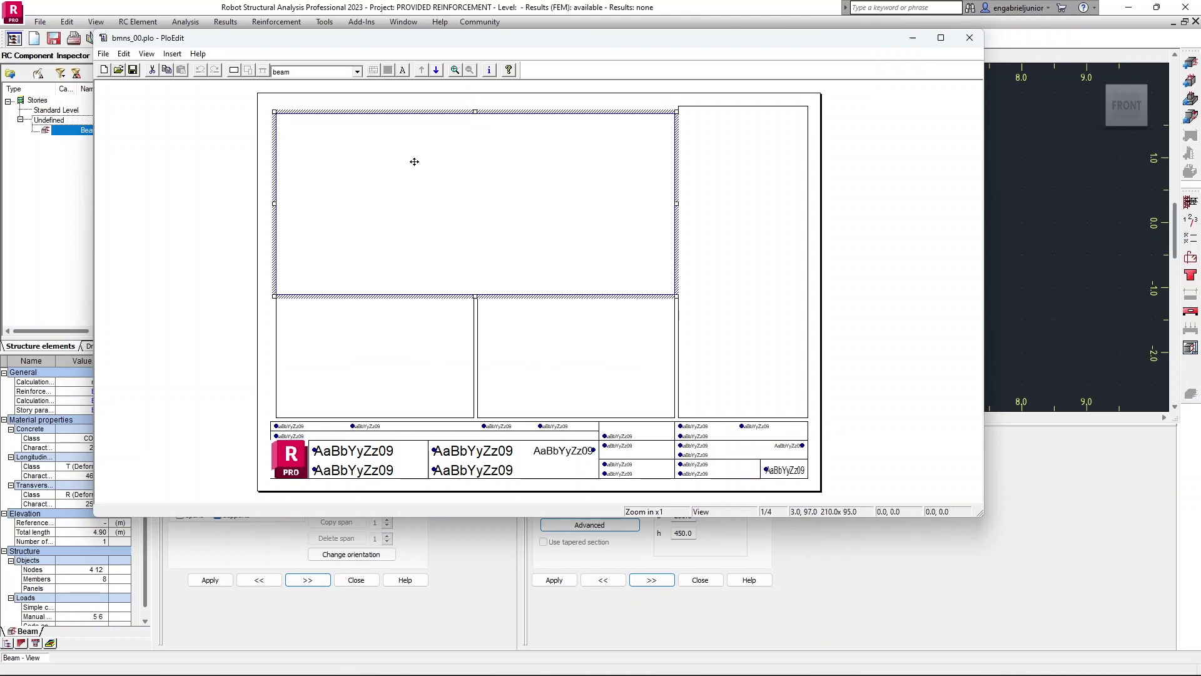
# Check the position, label, scale and type of the large elevation view in the template
pyautogui.click(490, 70)
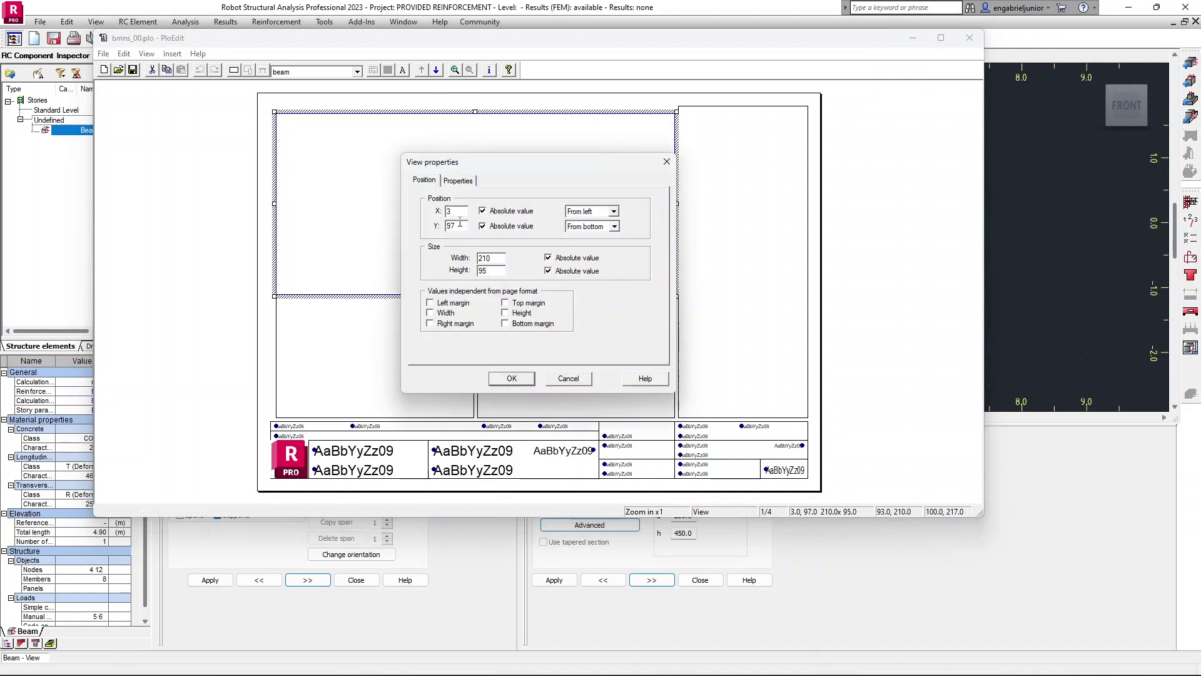
pyautogui.click(460, 181)
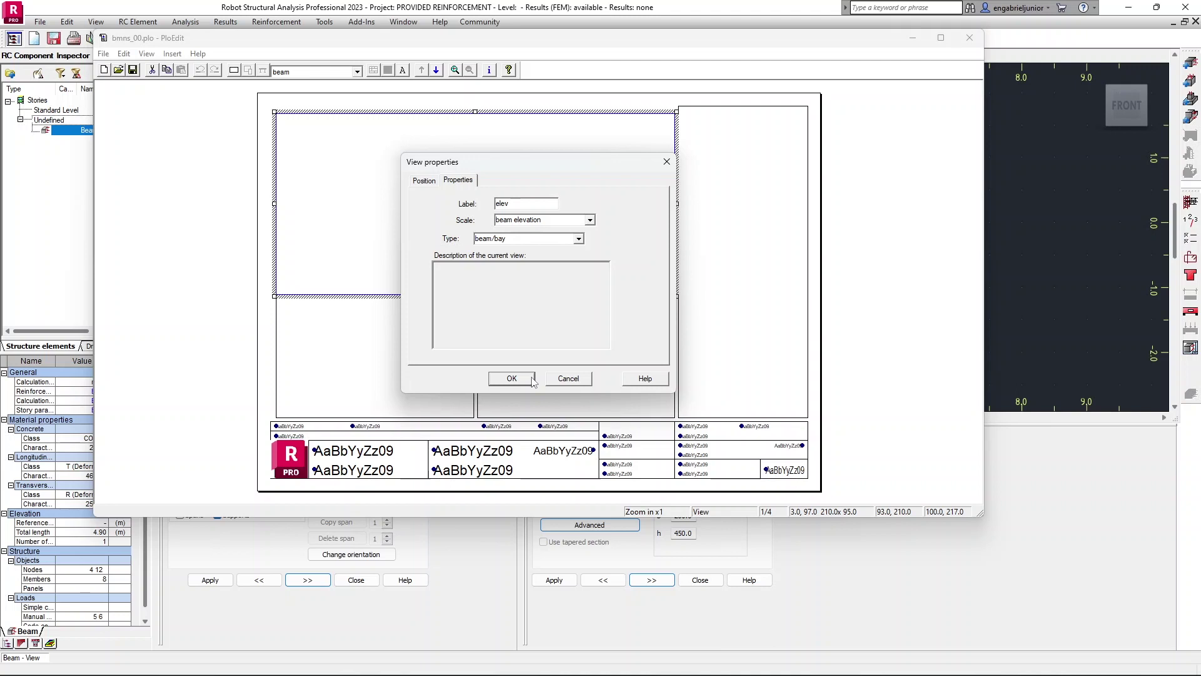
pyautogui.click(511, 378)
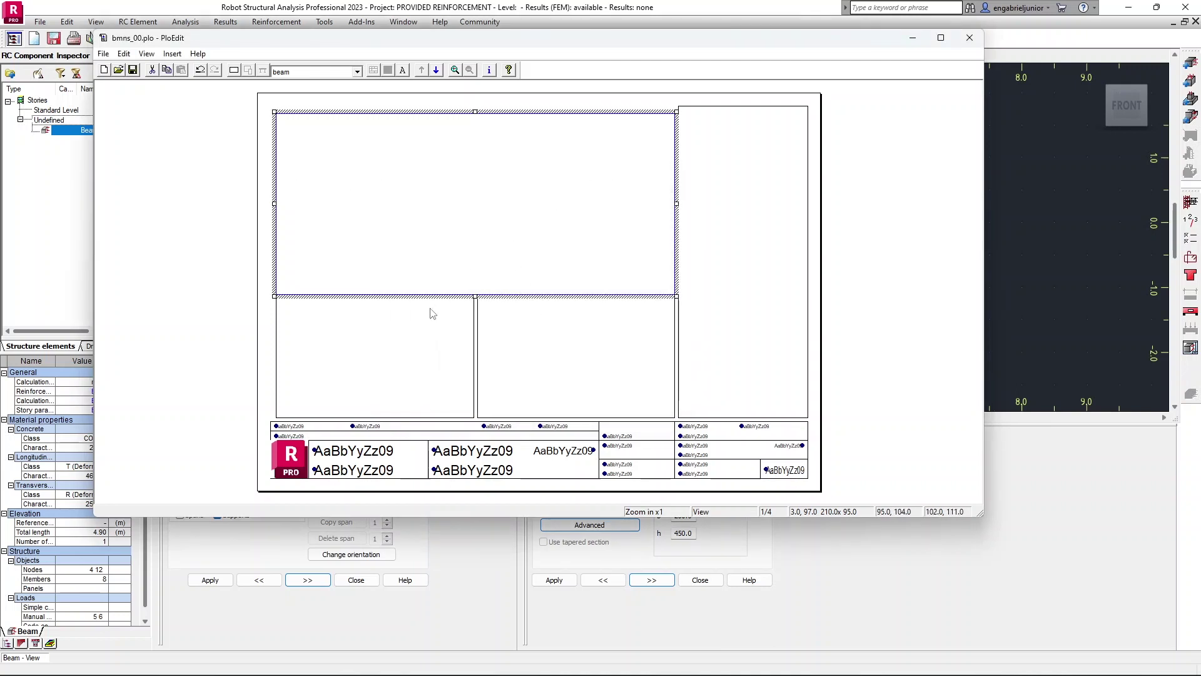
# Check the label, scale and type of the two section views below the elevation view
pyautogui.click(471, 335)
pyautogui.rightClick(409, 345)
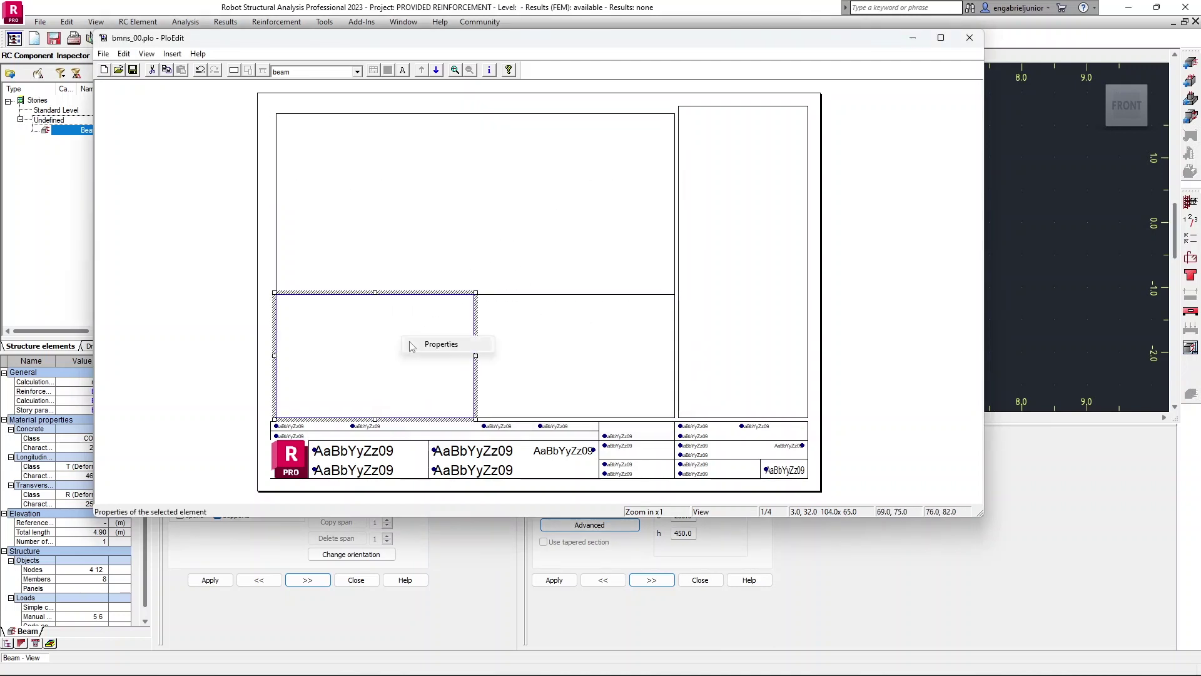
pyautogui.click(430, 345)
pyautogui.click(459, 181)
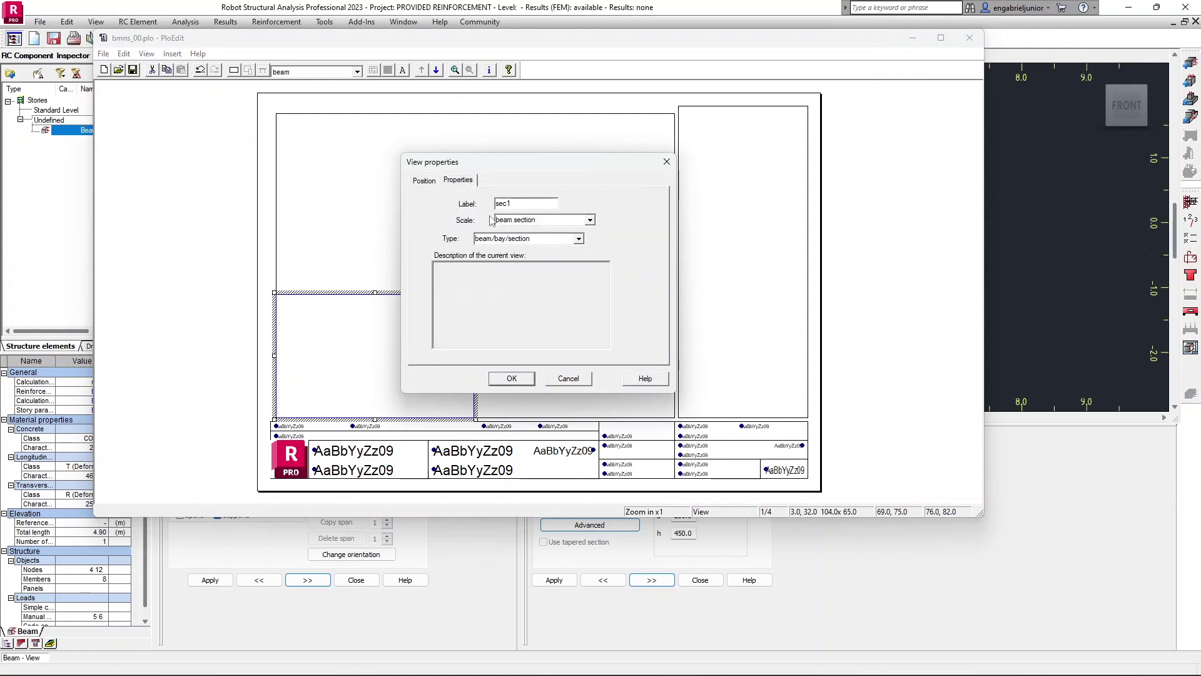
pyautogui.click(568, 378)
pyautogui.click(557, 344)
pyautogui.rightClick(558, 344)
pyautogui.click(592, 352)
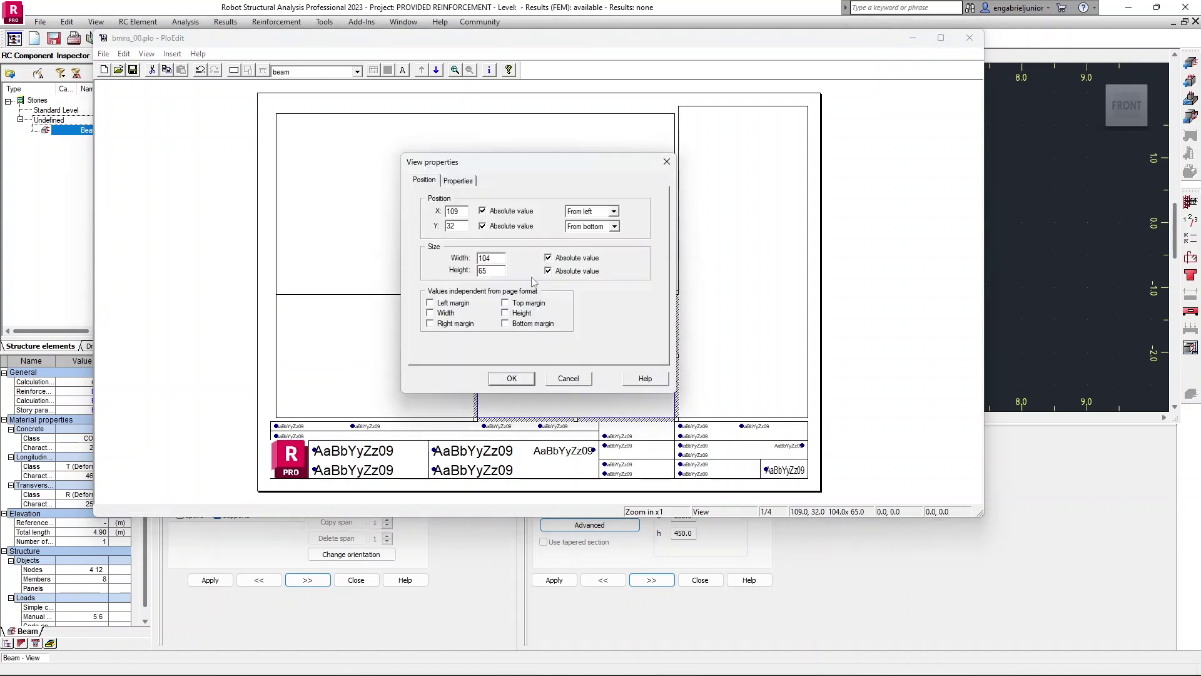
pyautogui.click(458, 181)
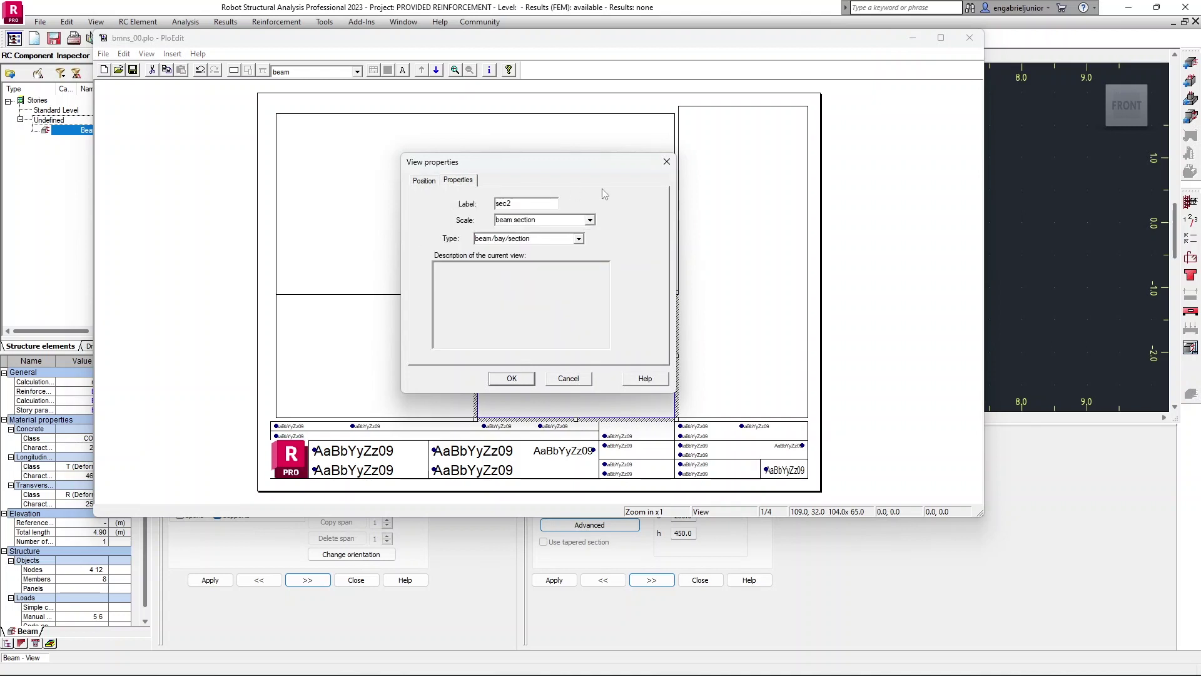
pyautogui.click(667, 162)
# Start a new blank template without saving changes to bmns_00.plo, and add an area frame covering nearly the whole page
pyautogui.click(104, 71)
pyautogui.click(542, 305)
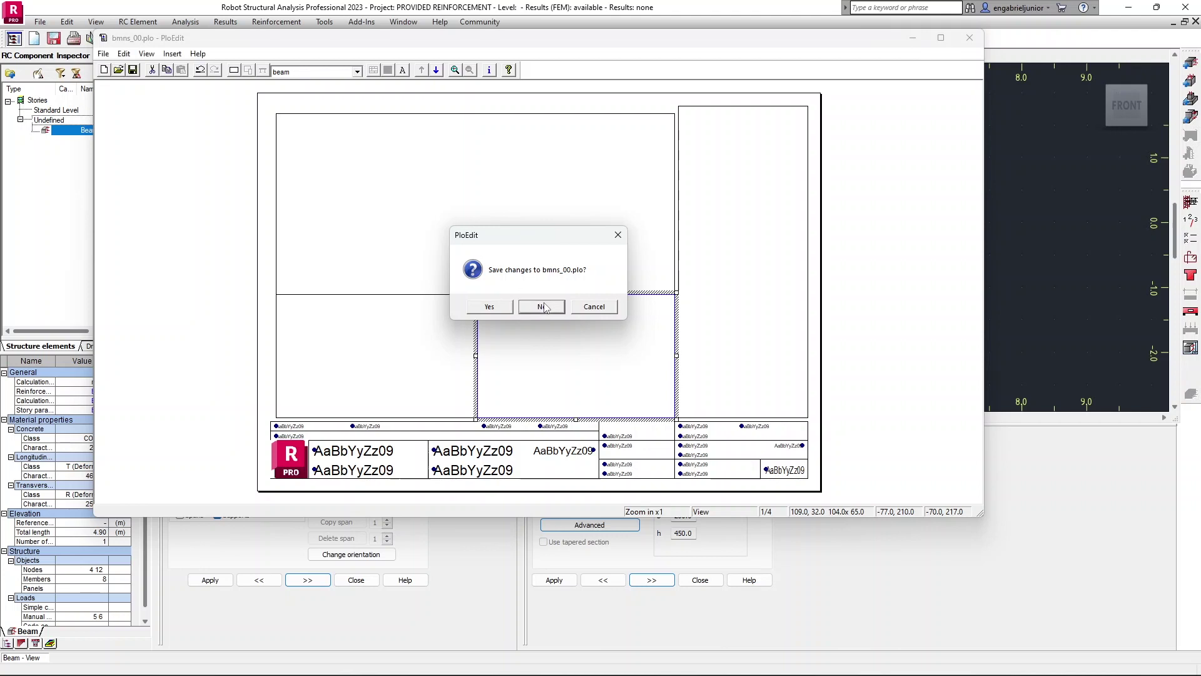
pyautogui.click(233, 70)
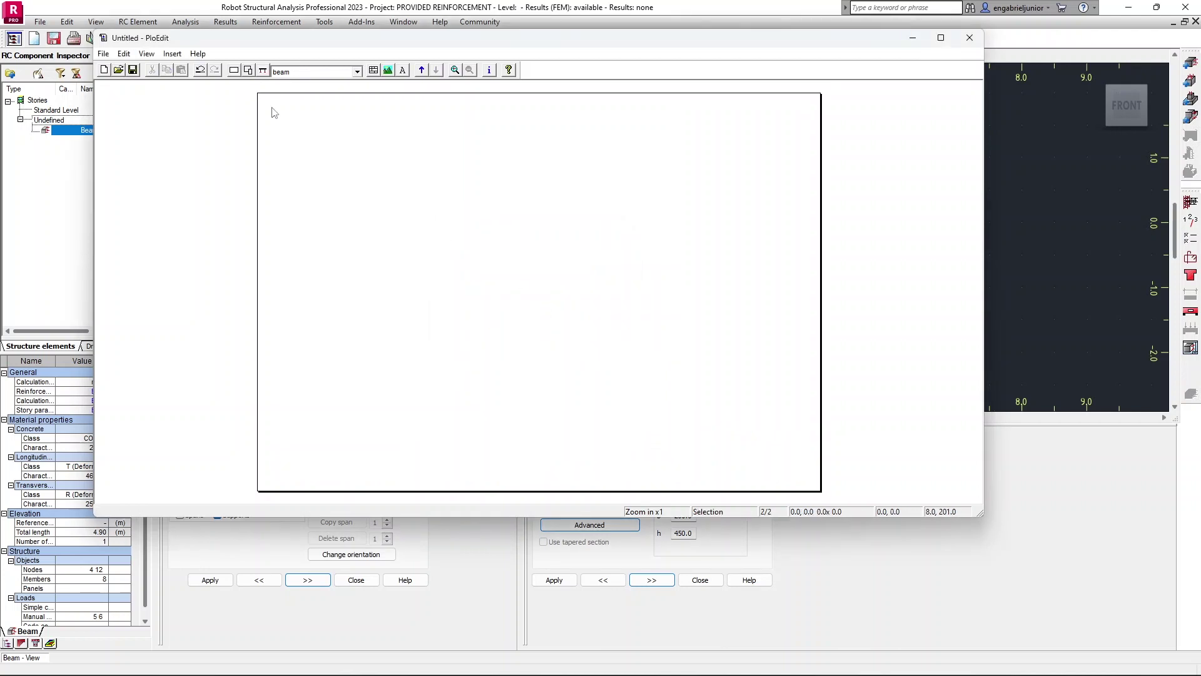
pyautogui.click(249, 74)
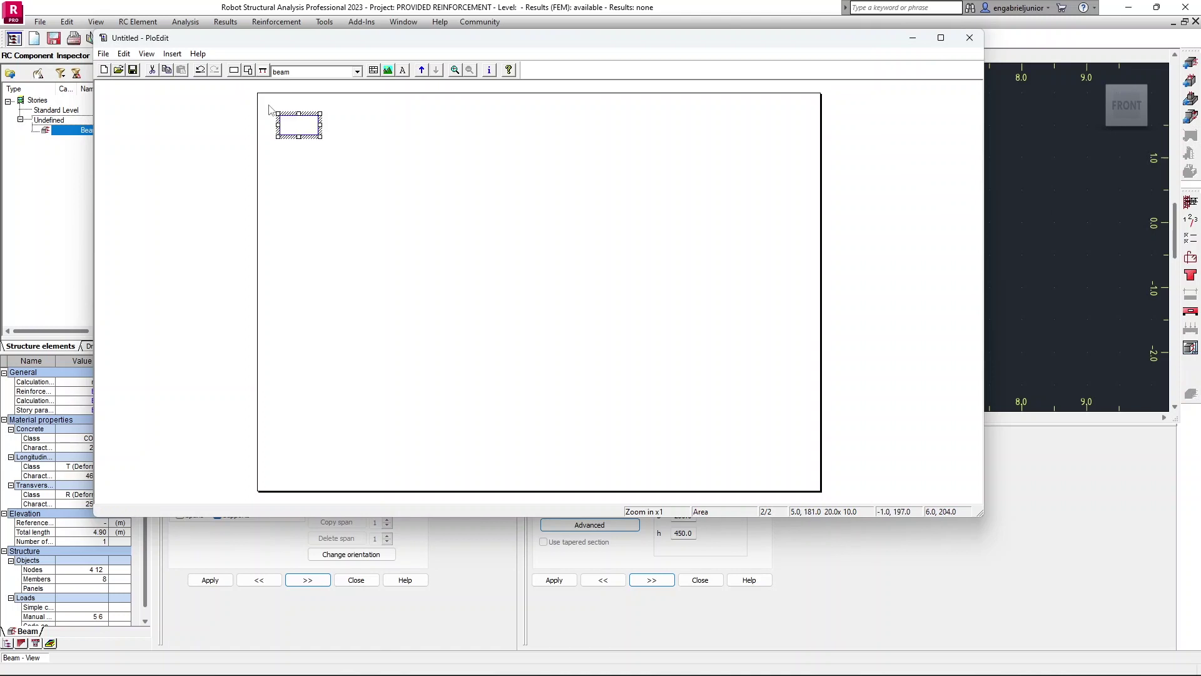
pyautogui.moveTo(320, 137); pyautogui.dragTo(810, 474)
pyautogui.moveTo(278, 114); pyautogui.dragTo(267, 102)
pyautogui.click(219, 110)
# Insert a beam view about 113 by 68 in the area's upper-left corner and check its view properties
pyautogui.click(263, 70)
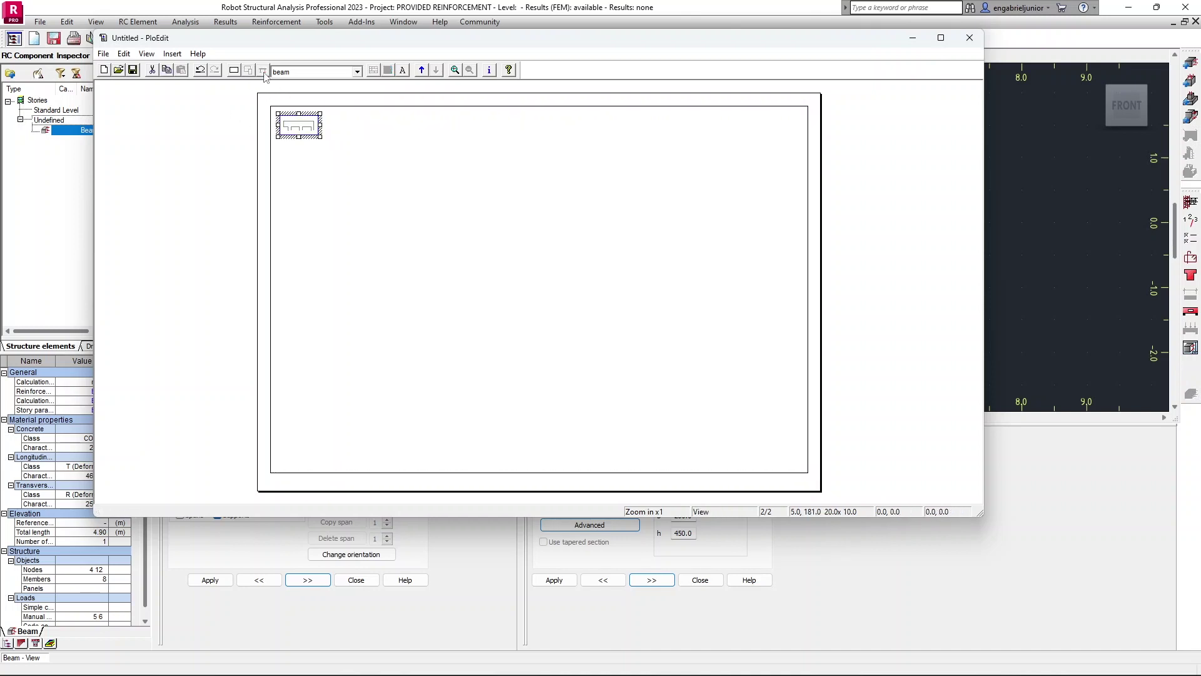
pyautogui.moveTo(319, 137); pyautogui.dragTo(497, 248)
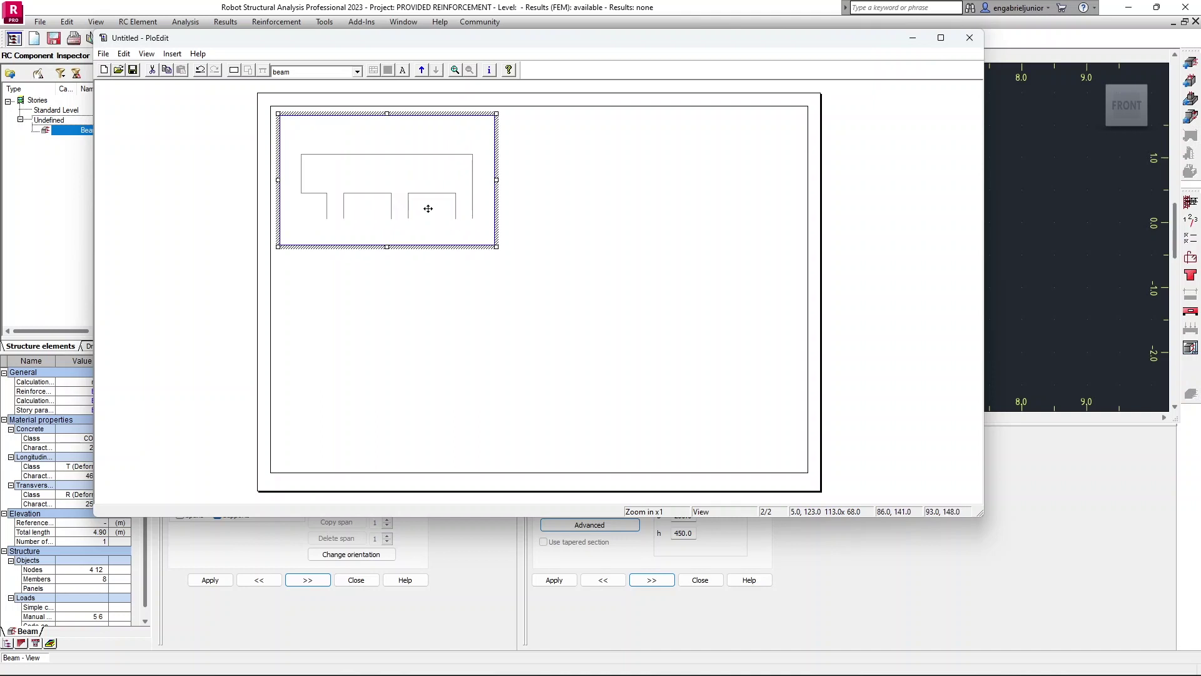
pyautogui.rightClick(372, 158)
pyautogui.click(405, 162)
pyautogui.click(465, 182)
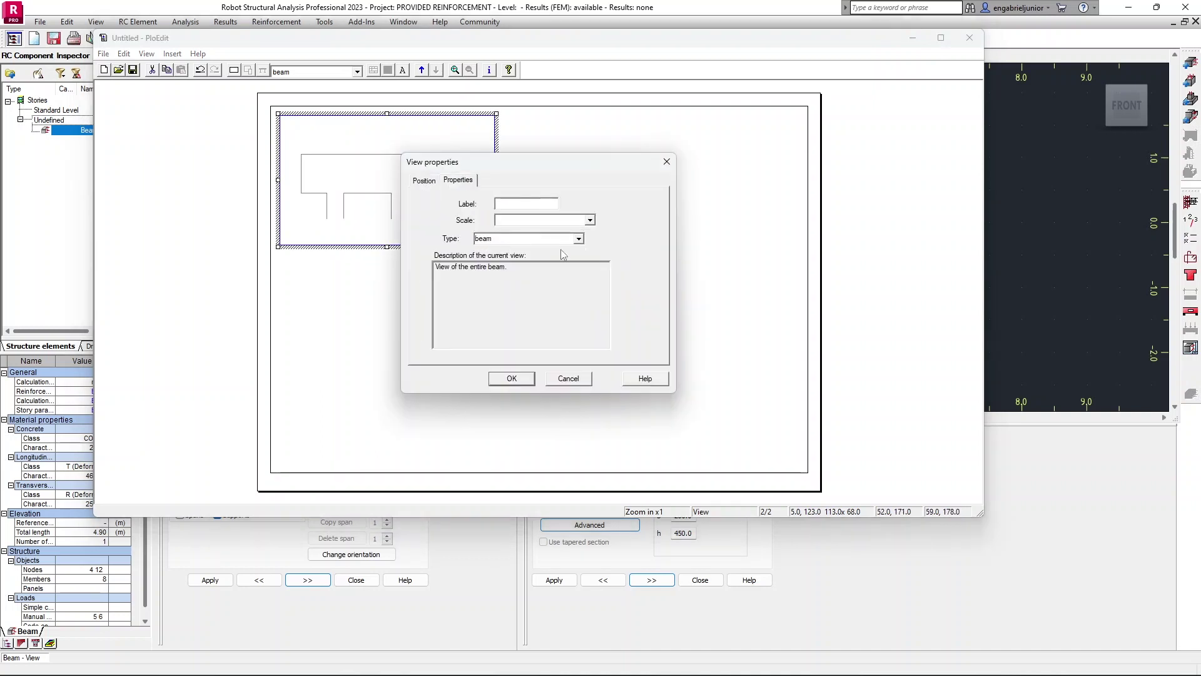
pyautogui.click(667, 162)
# Delete the beam view from the template area
pyautogui.click(357, 71)
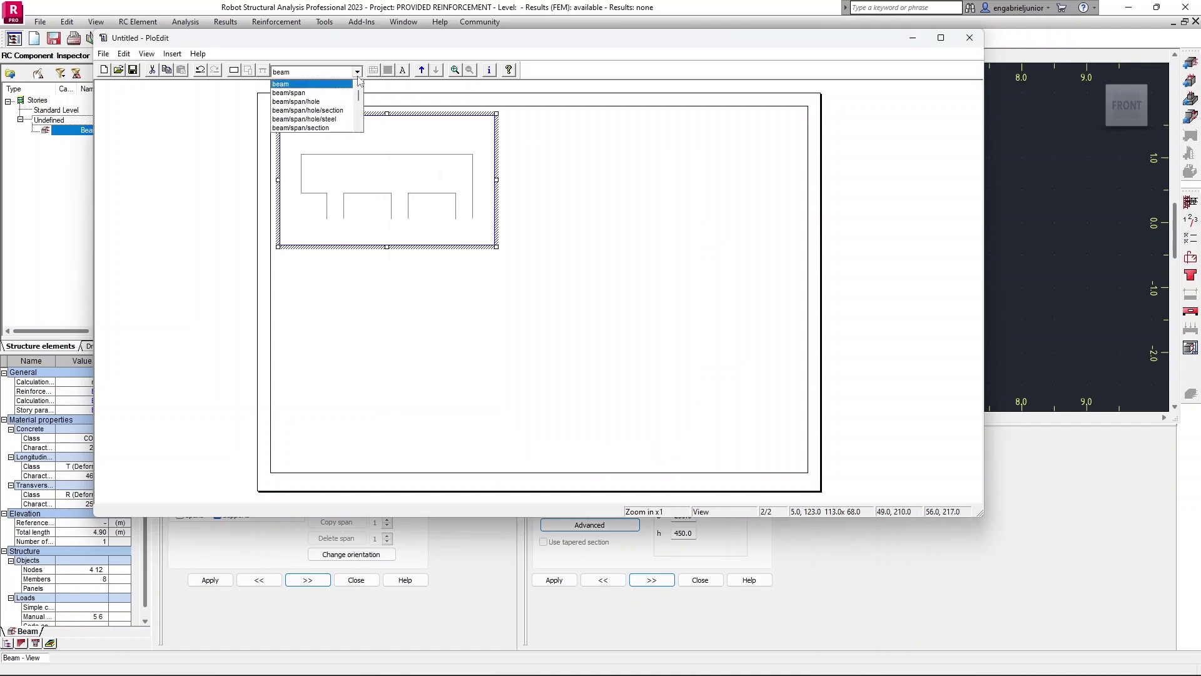
pyautogui.click(323, 85)
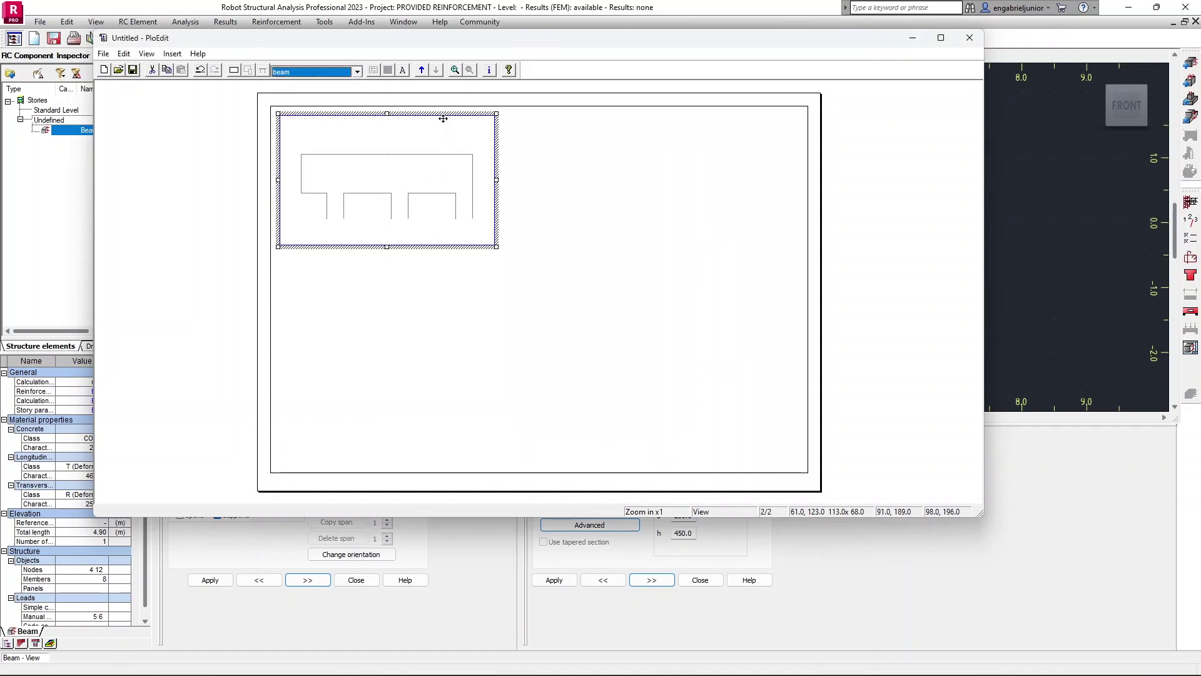
pyautogui.press('Delete')
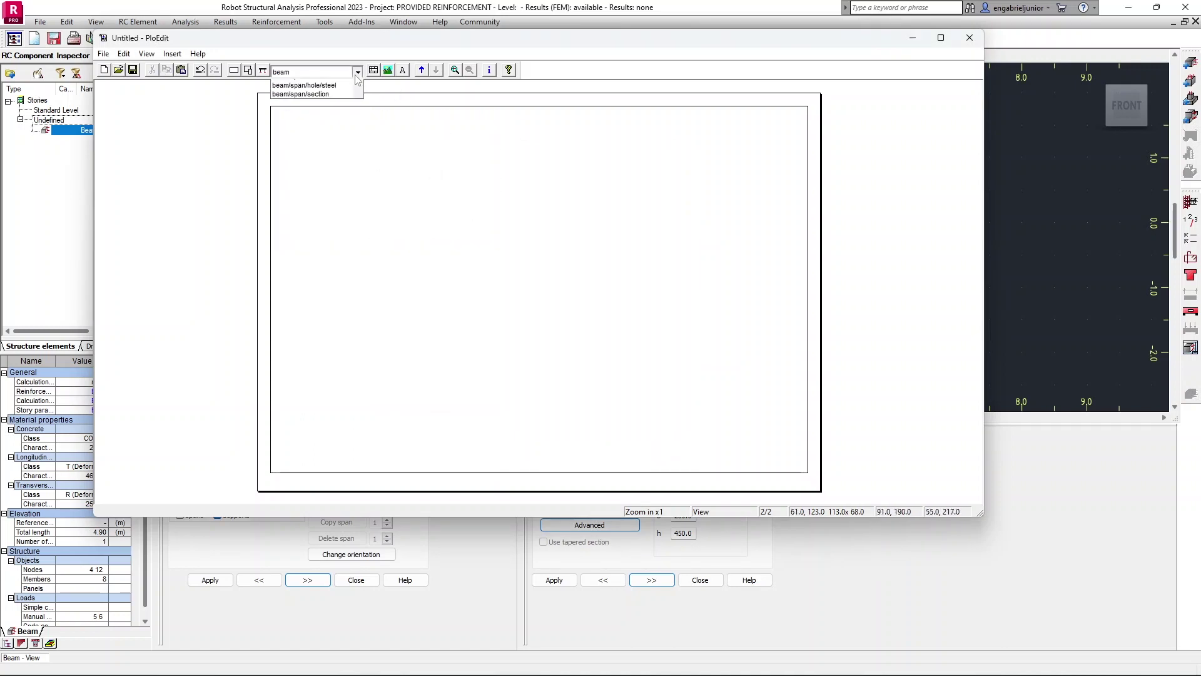
# Insert a beam/span view about 63 high across the upper part of the area, widened to nearly the area's full width
pyautogui.click(357, 72)
pyautogui.click(323, 94)
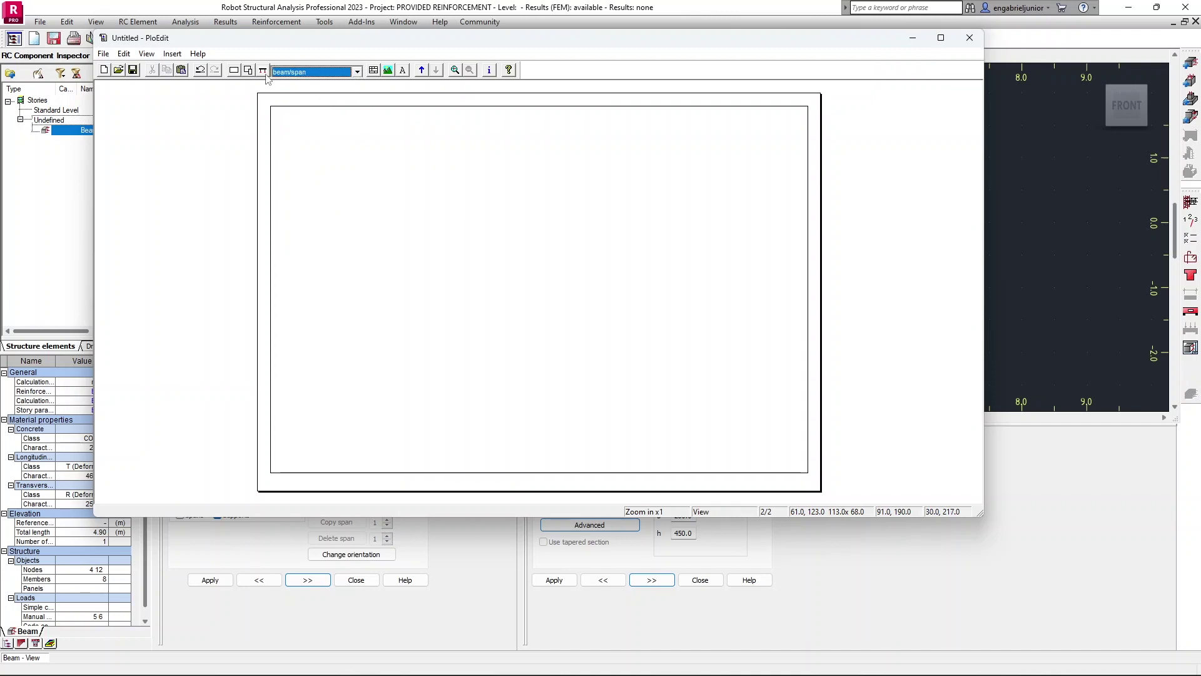
pyautogui.click(249, 71)
pyautogui.moveTo(323, 139); pyautogui.dragTo(584, 239)
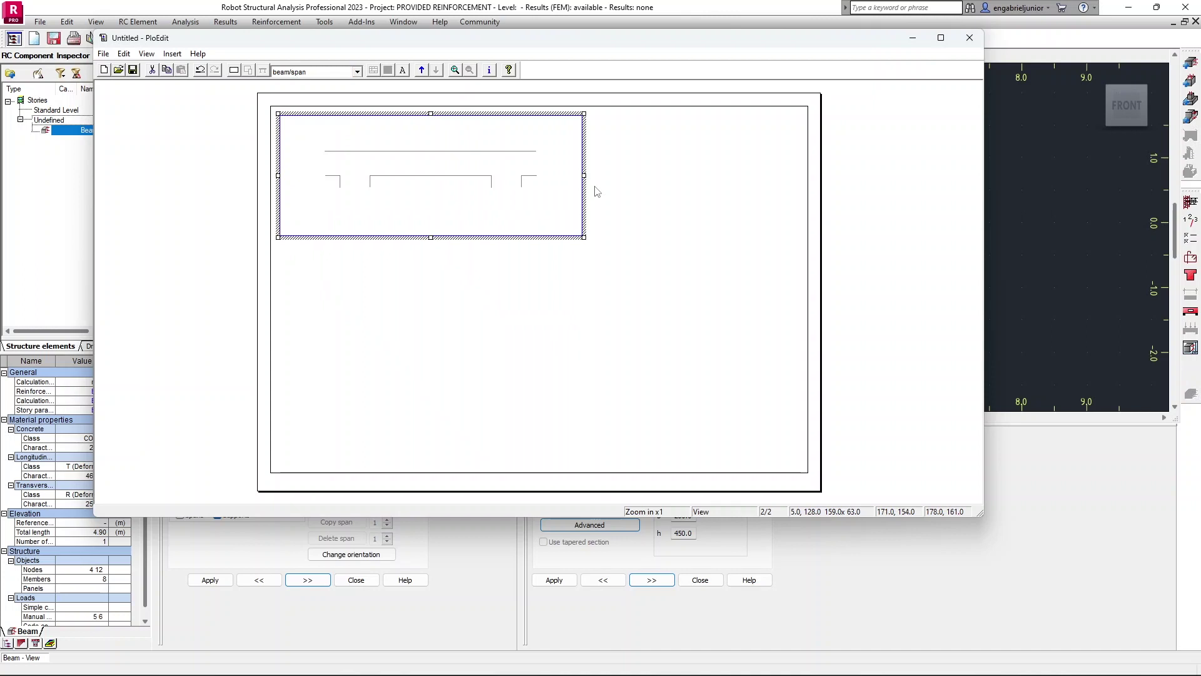
pyautogui.moveTo(584, 175); pyautogui.dragTo(795, 175)
pyautogui.click(504, 262)
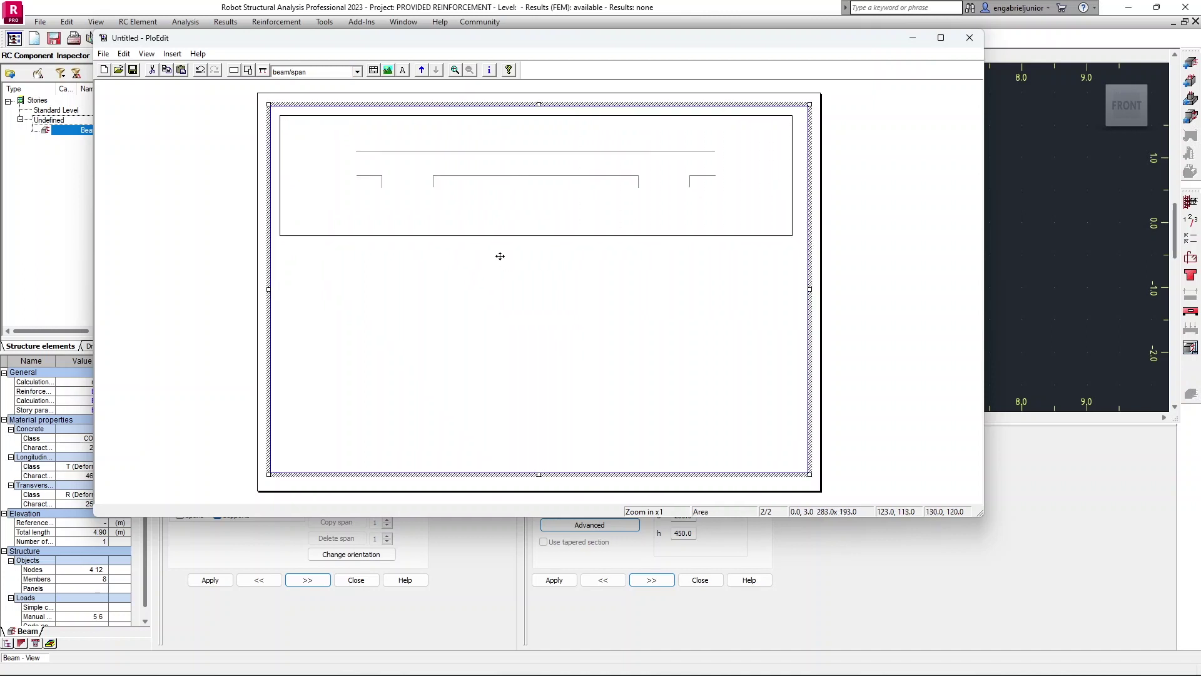
# Insert a beam/span/section view below the left end of the span view and enlarge it to about 81 by 56
pyautogui.click(357, 72)
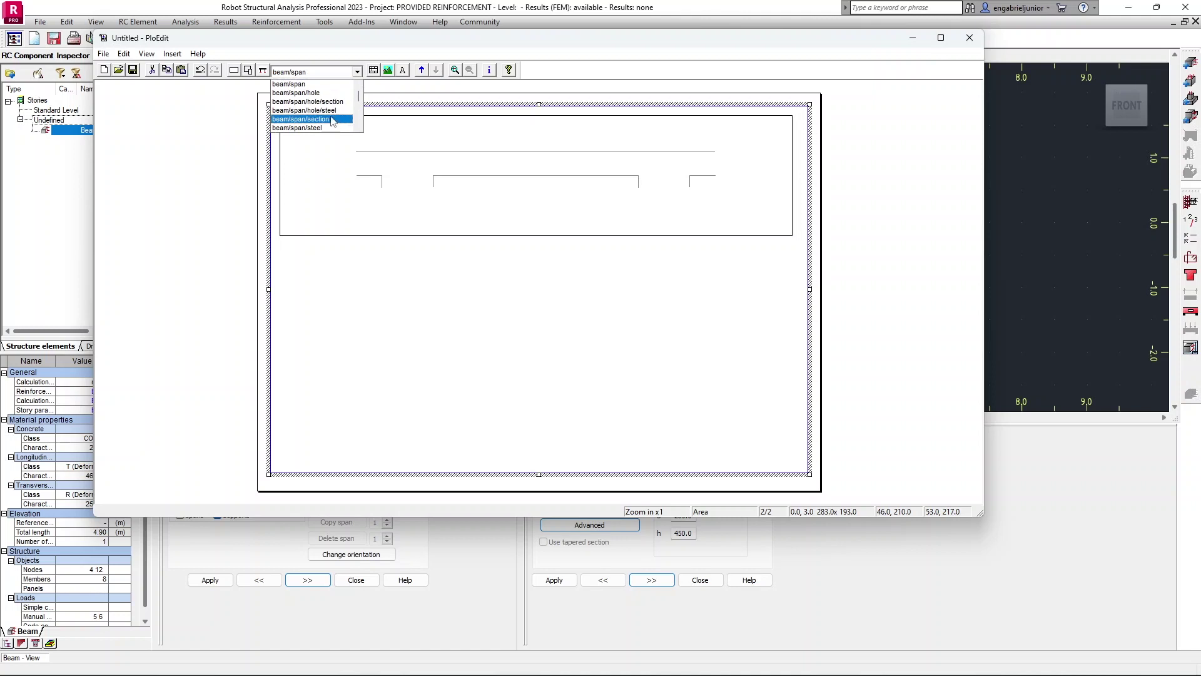
pyautogui.moveTo(358, 100); pyautogui.dragTo(361, 100)
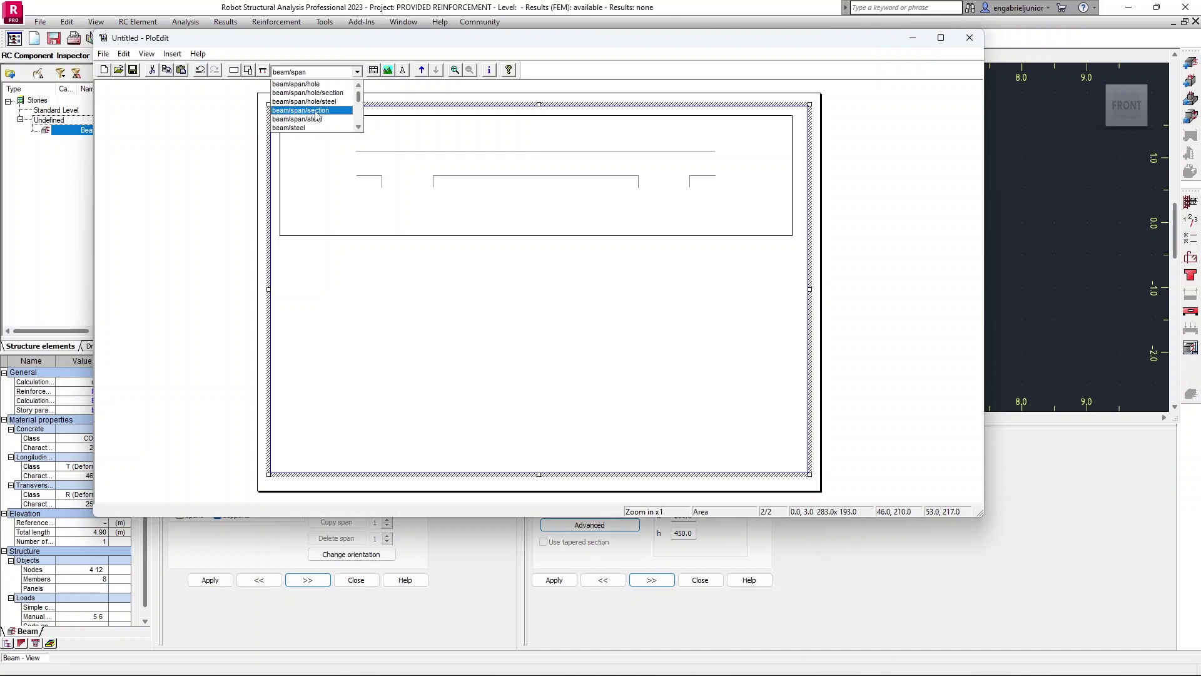
pyautogui.click(326, 110)
pyautogui.click(263, 71)
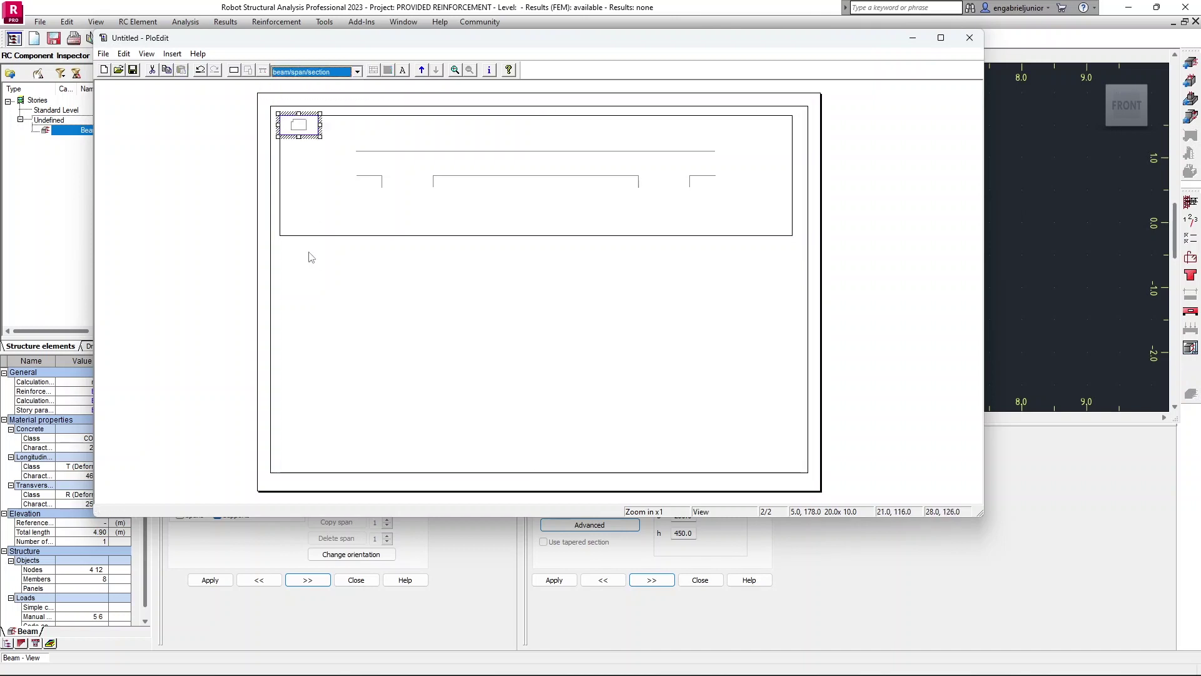
pyautogui.moveTo(311, 134); pyautogui.dragTo(321, 292)
pyautogui.click(327, 291)
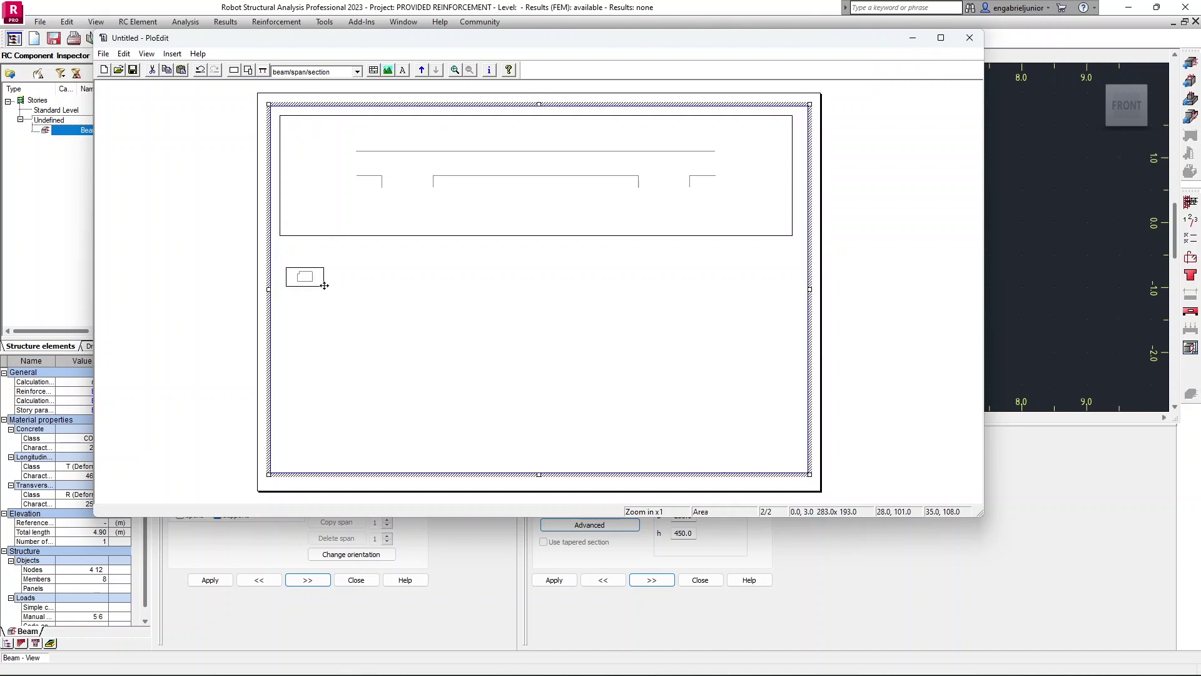
pyautogui.click(325, 290)
pyautogui.moveTo(325, 288); pyautogui.dragTo(439, 373)
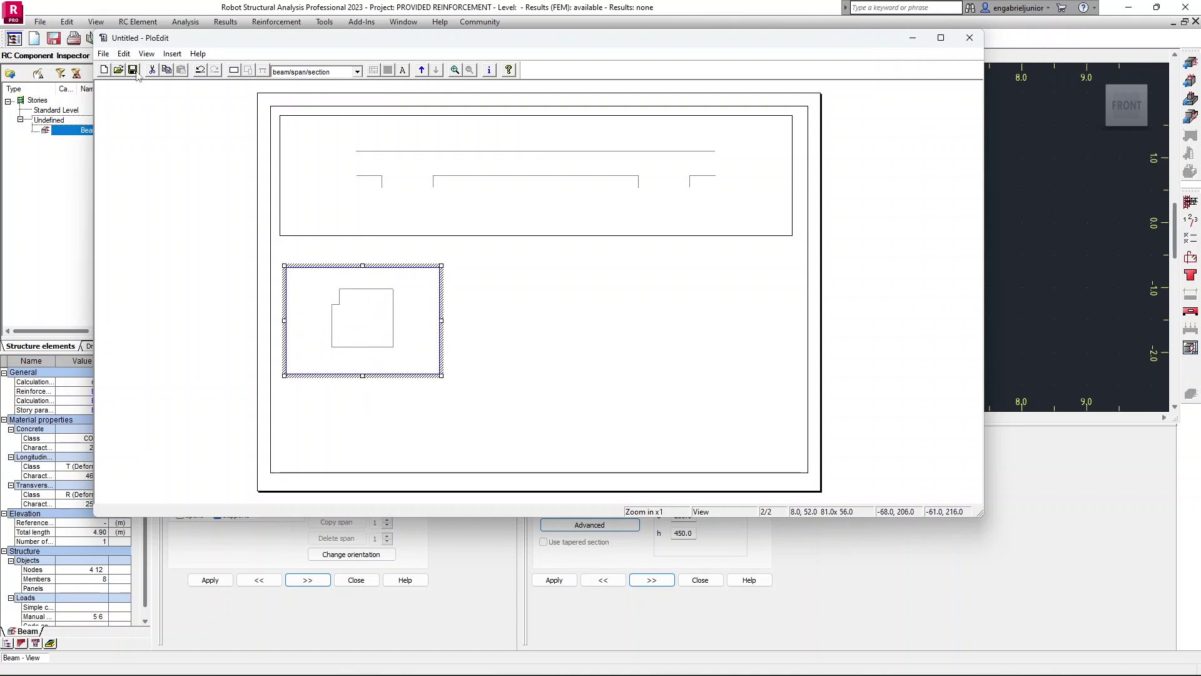
# Copy the section view and place the duplicate beside it, below the middle of the span view
pyautogui.click(124, 54)
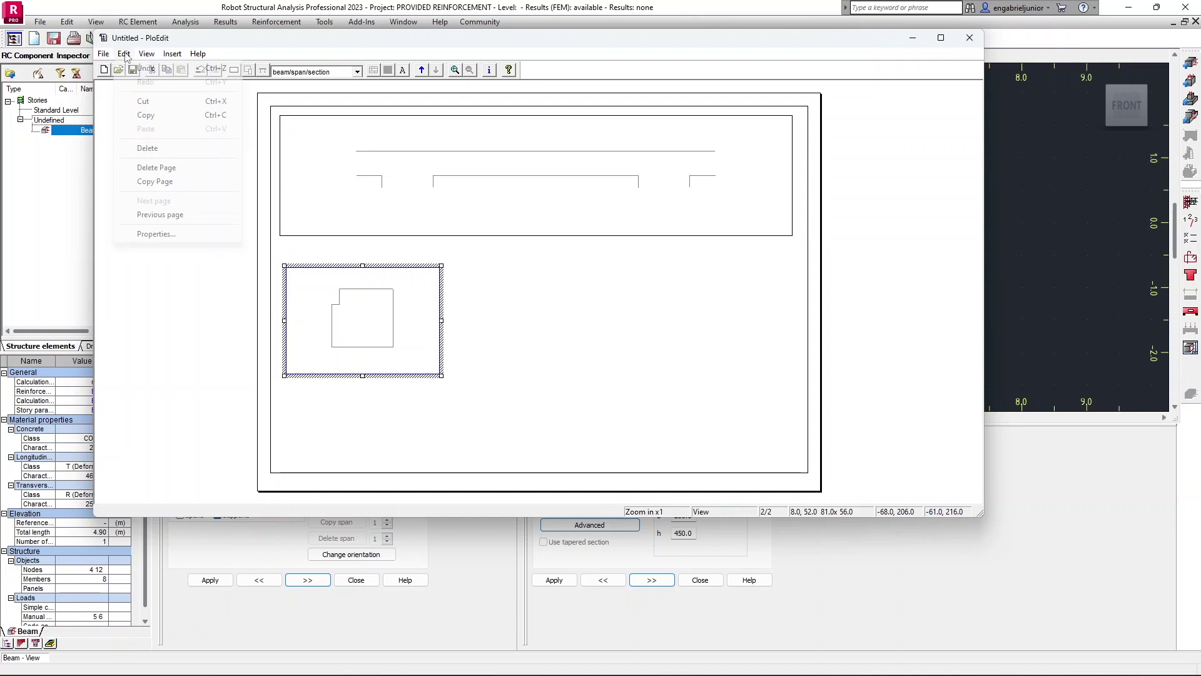
pyautogui.click(166, 115)
pyautogui.click(512, 311)
pyautogui.click(125, 53)
pyautogui.click(164, 127)
pyautogui.moveTo(375, 267); pyautogui.dragTo(555, 265)
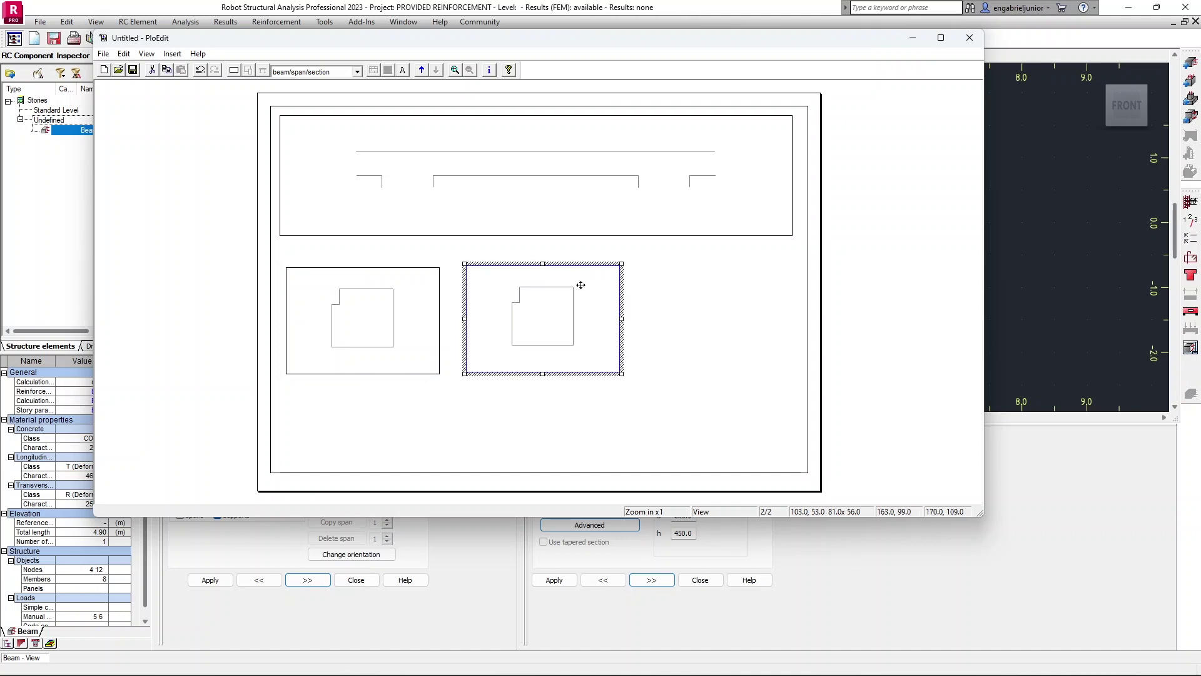
# Copy the middle section view and place the duplicate below the right end of the span view
pyautogui.click(125, 54)
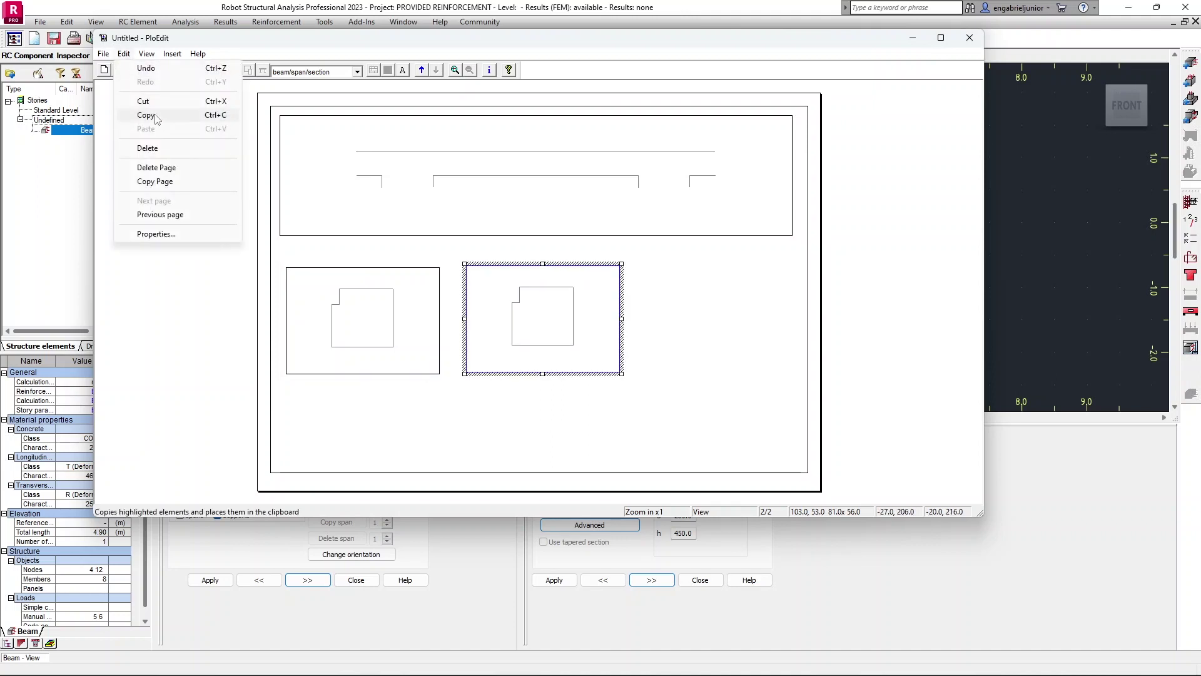
pyautogui.click(150, 117)
pyautogui.click(122, 55)
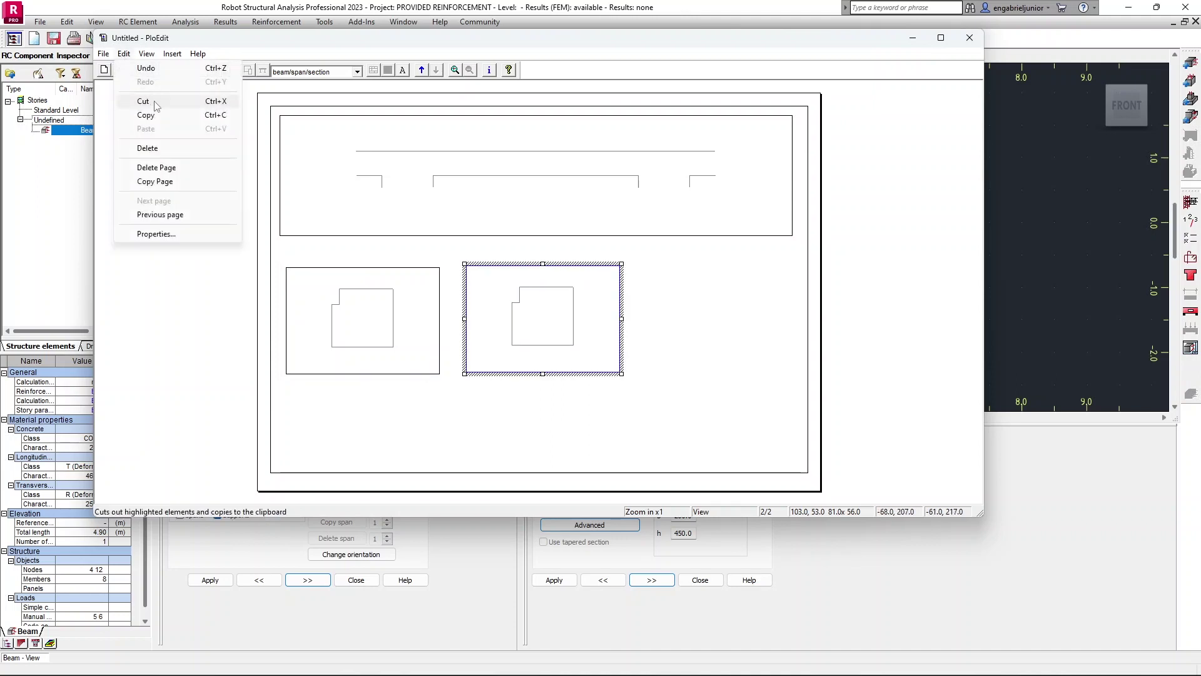
pyautogui.click(733, 323)
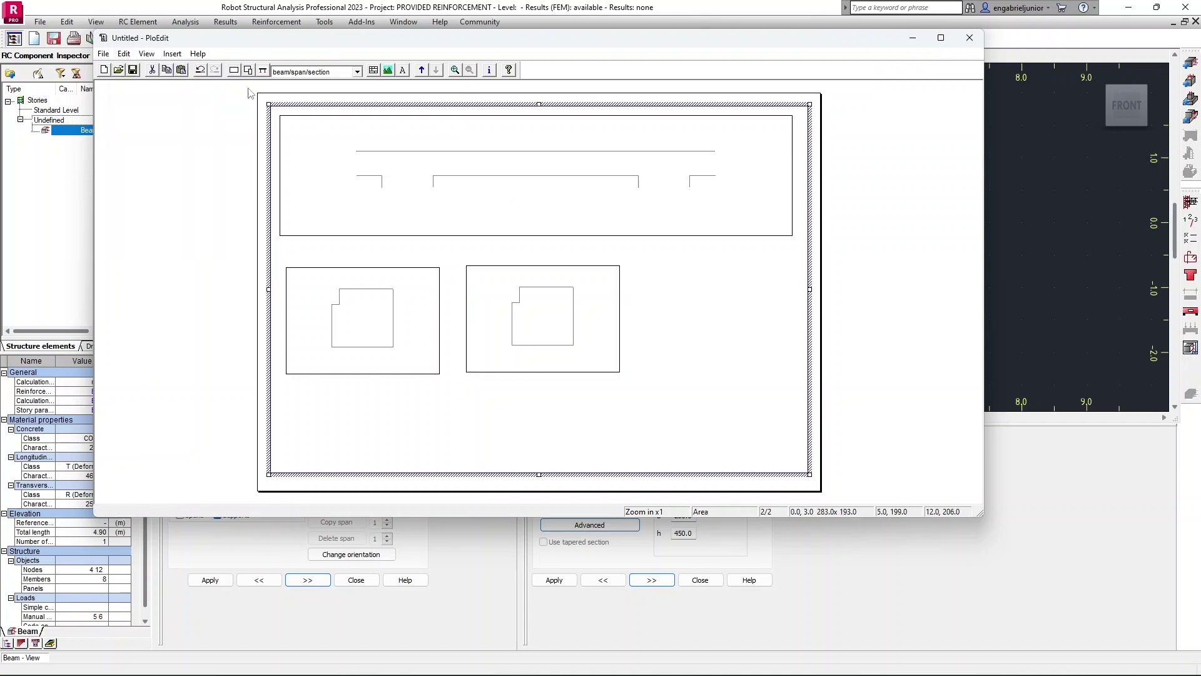
pyautogui.click(124, 54)
pyautogui.click(156, 128)
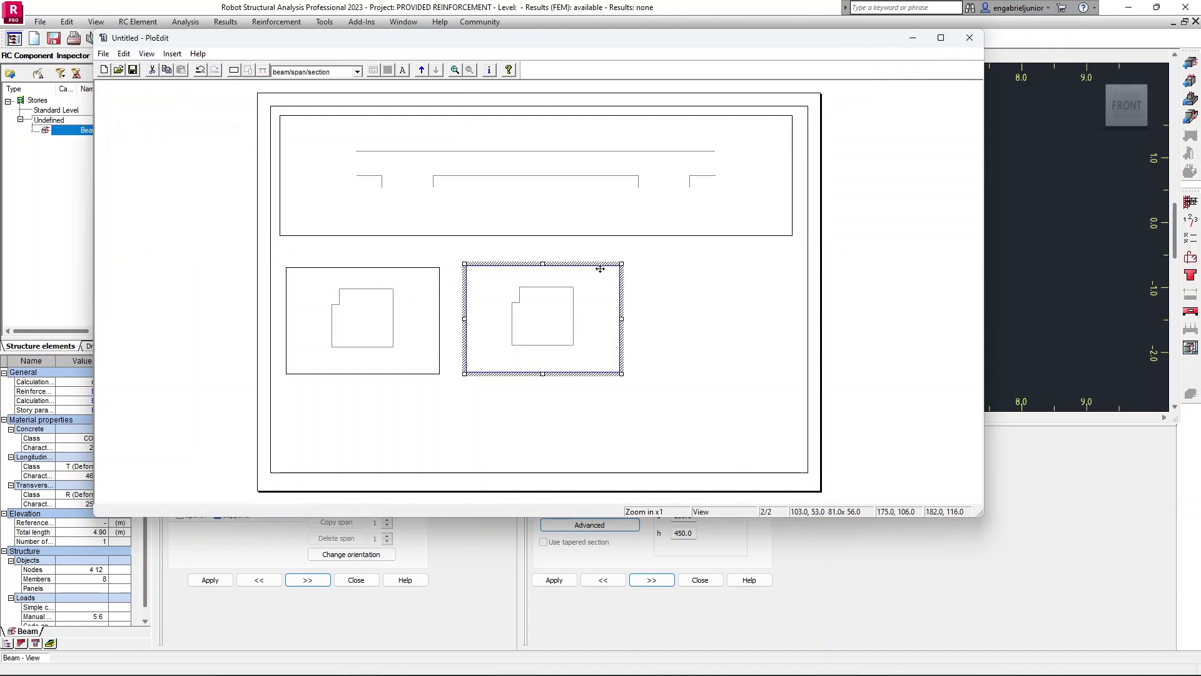
pyautogui.moveTo(595, 264); pyautogui.dragTo(772, 263)
pyautogui.click(584, 410)
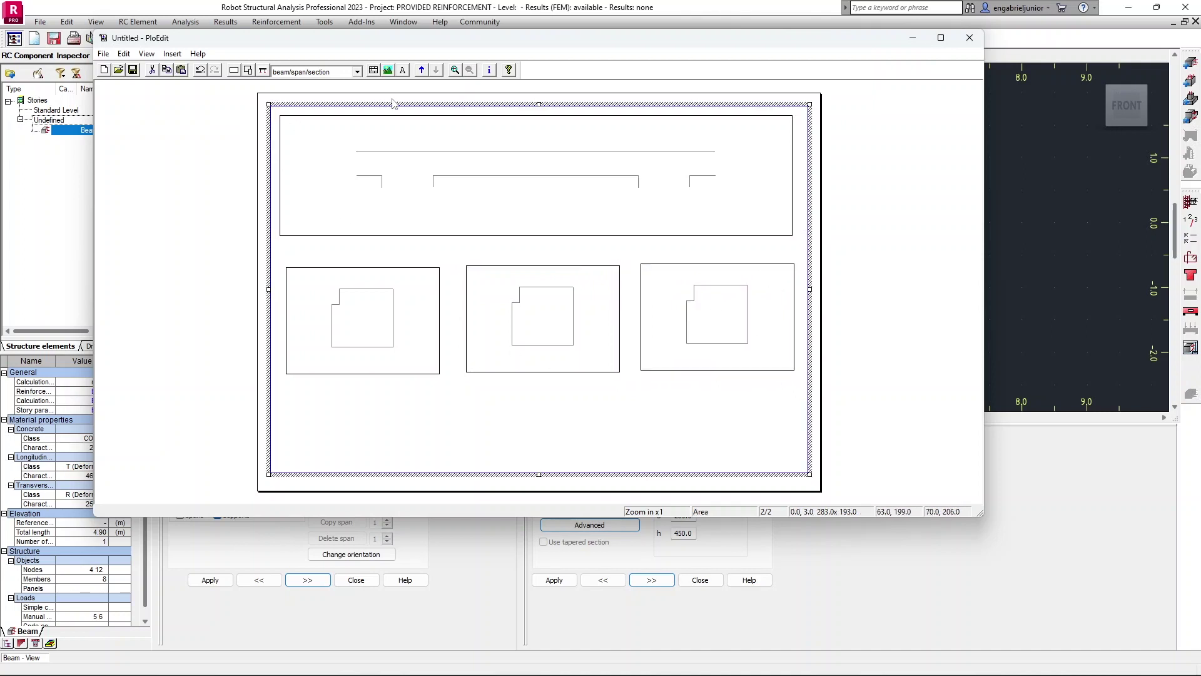
# Add a text element just below the first section view and set its expression to var("PROJECT_NAME")
pyautogui.click(403, 71)
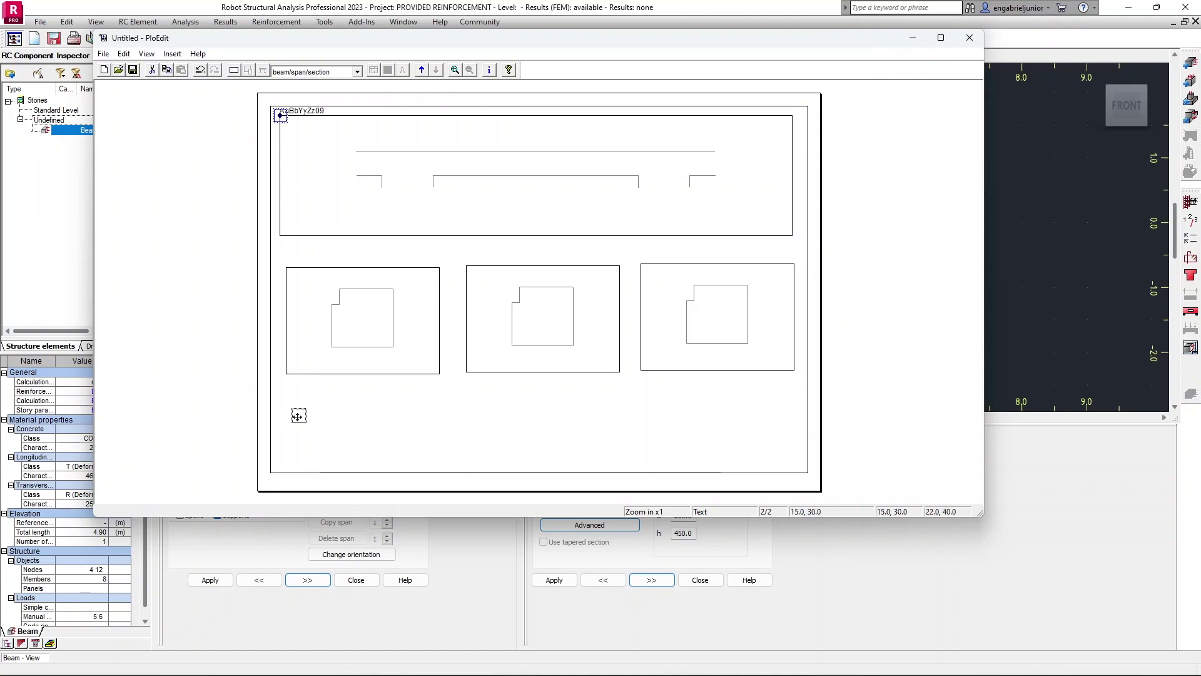
pyautogui.click(290, 392)
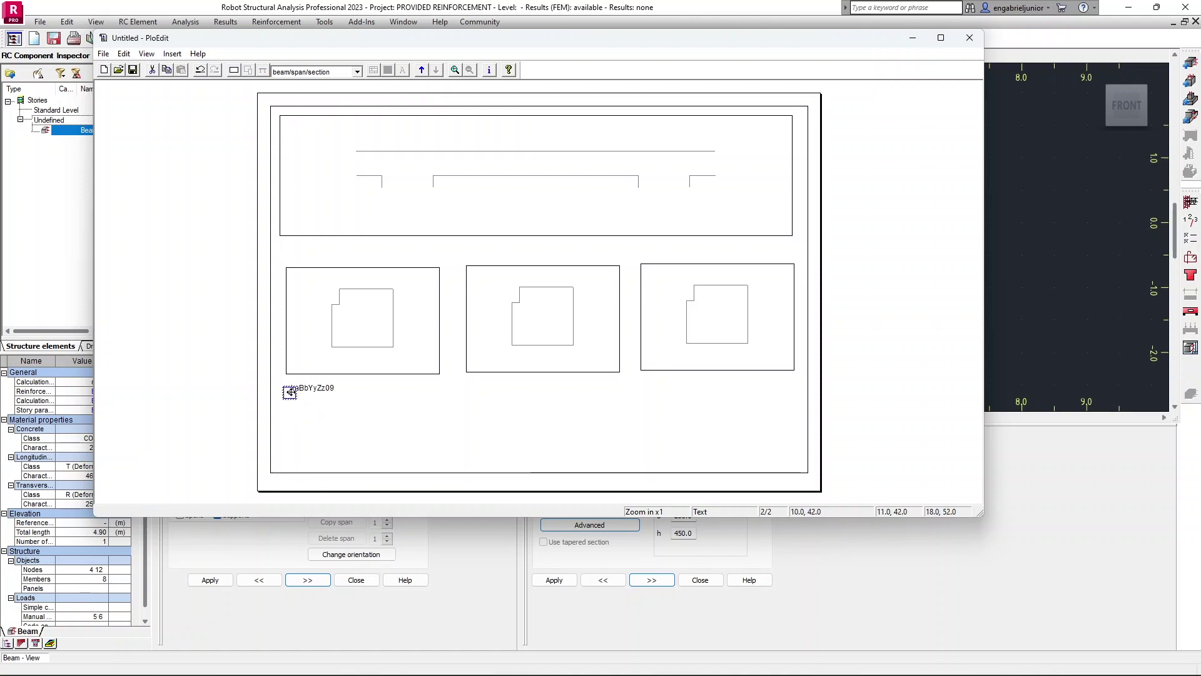
pyautogui.doubleClick(290, 393)
pyautogui.click(479, 212)
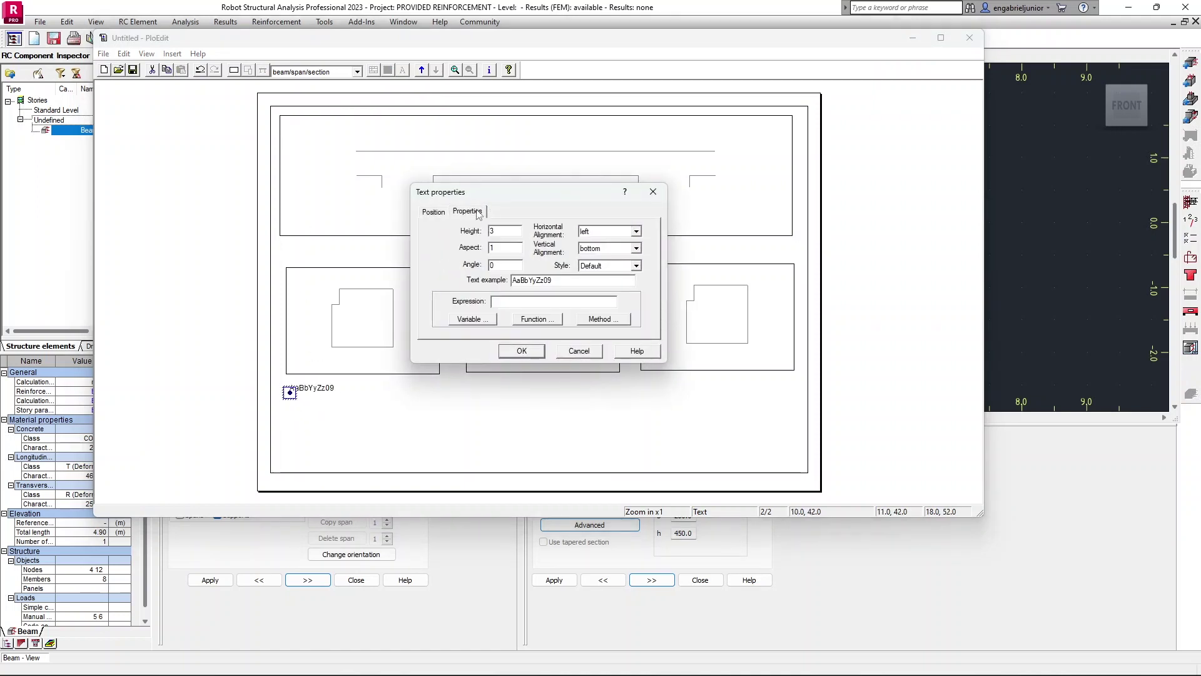
pyautogui.click(471, 320)
pyautogui.click(573, 214)
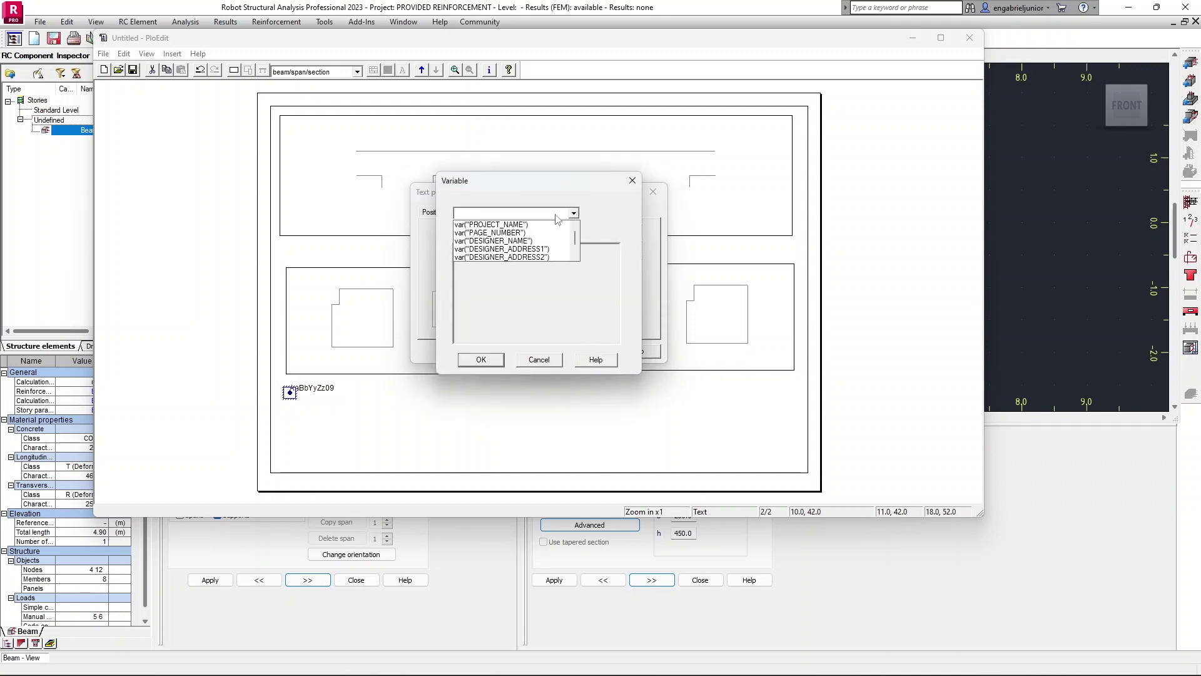
pyautogui.click(553, 225)
pyautogui.click(481, 360)
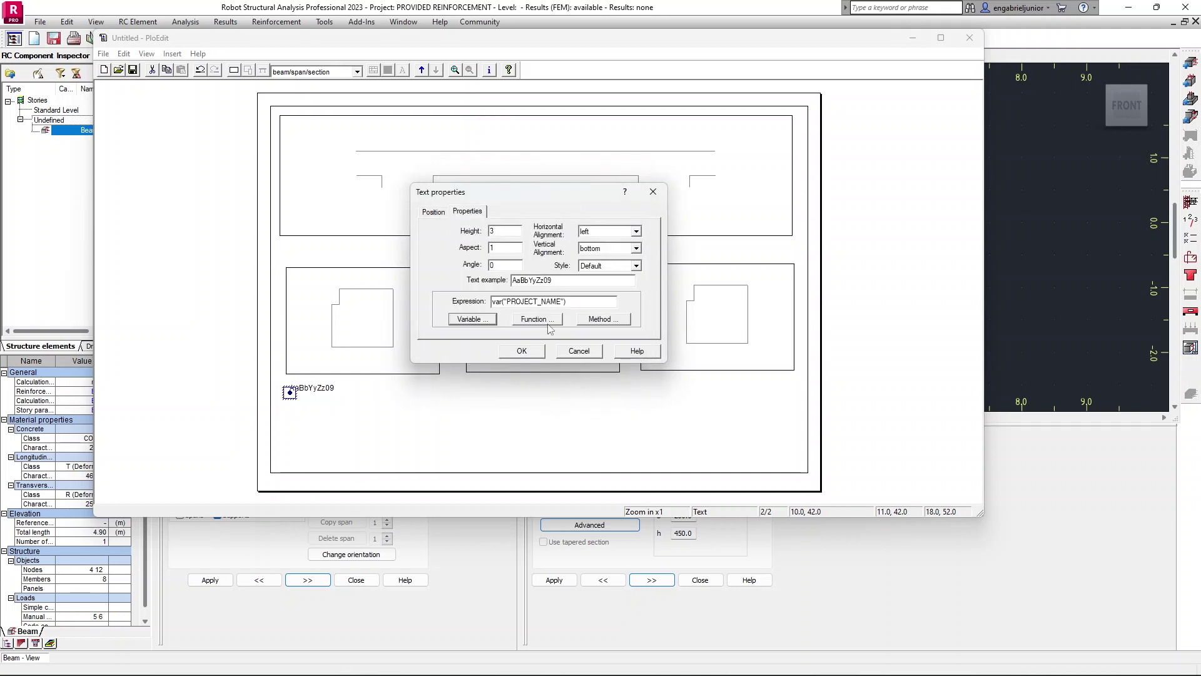
# Read the description of the left (inscription, max_length, suffix) function, and cancel the text properties
pyautogui.click(533, 320)
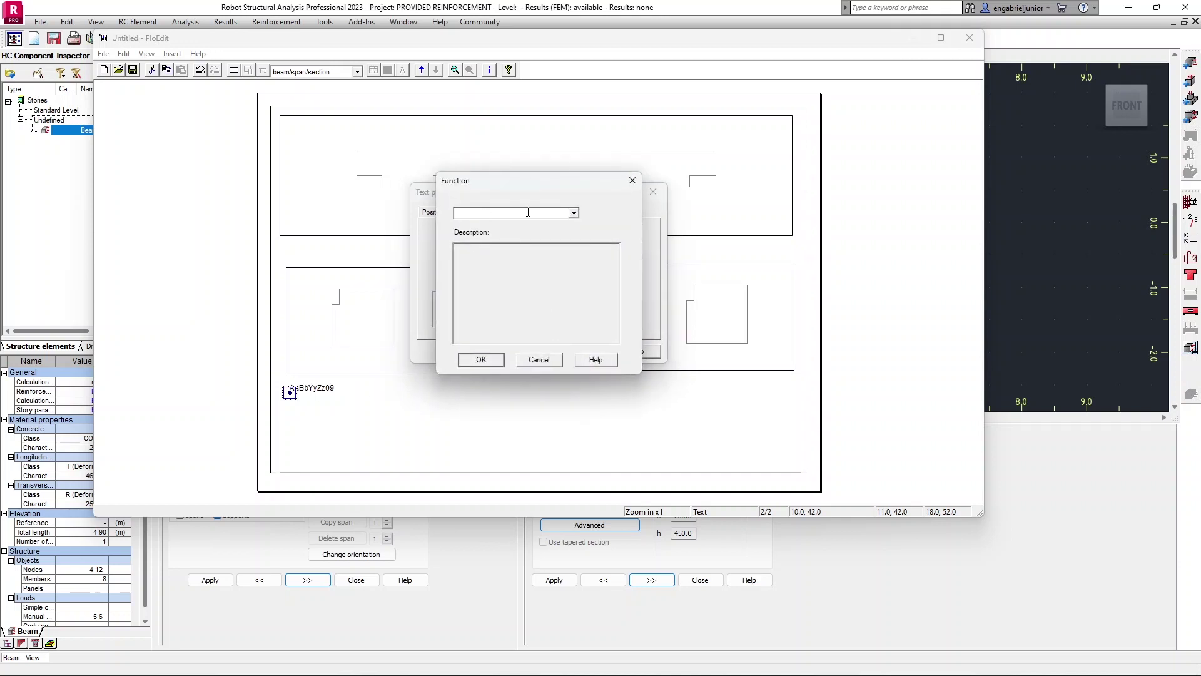
pyautogui.click(574, 213)
pyautogui.click(499, 224)
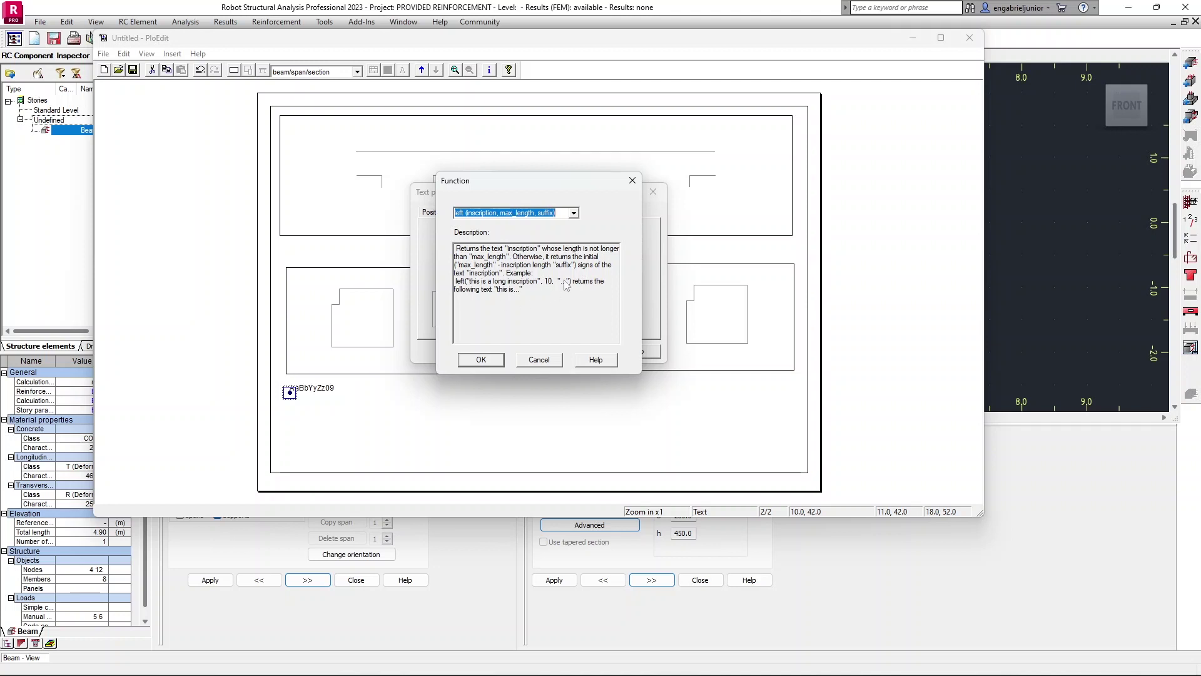
pyautogui.click(540, 360)
pyautogui.click(587, 356)
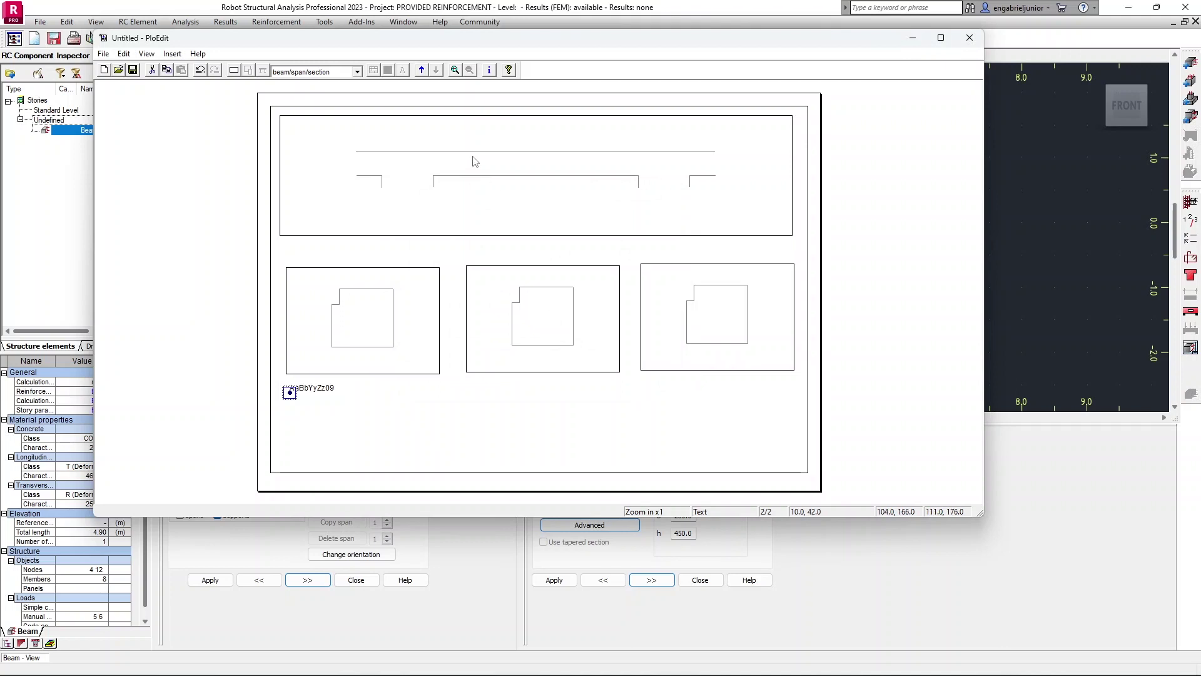
# Close the template editor without saving the untitled template
pyautogui.click(104, 54)
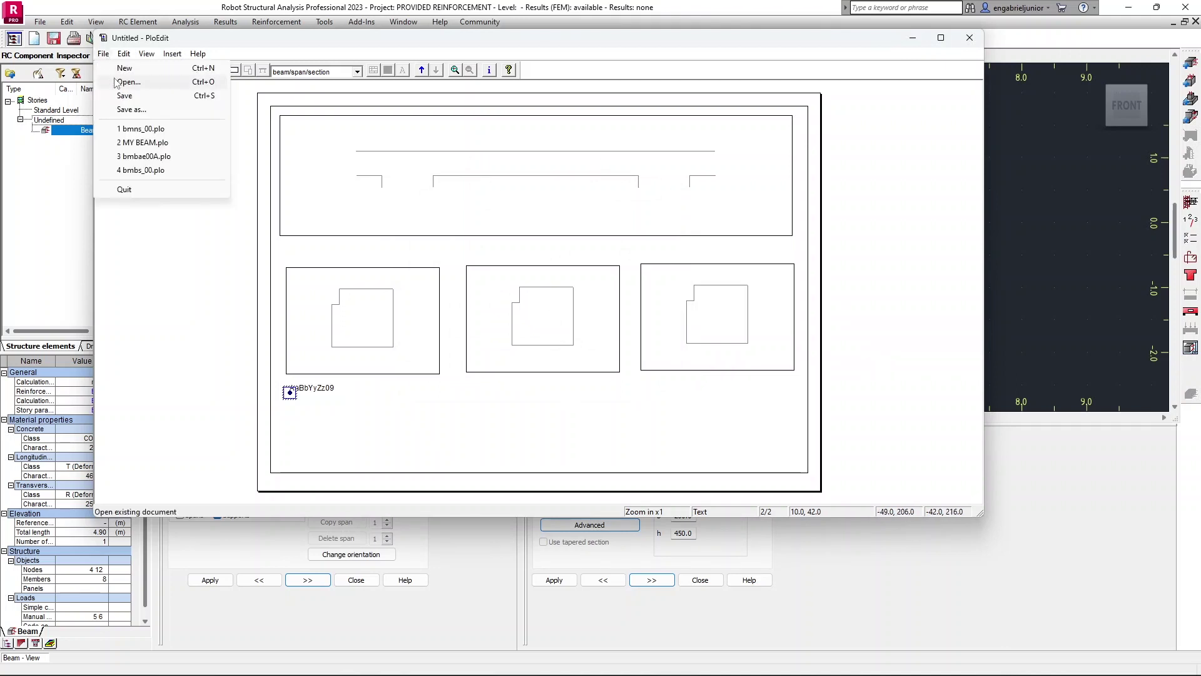
pyautogui.click(354, 214)
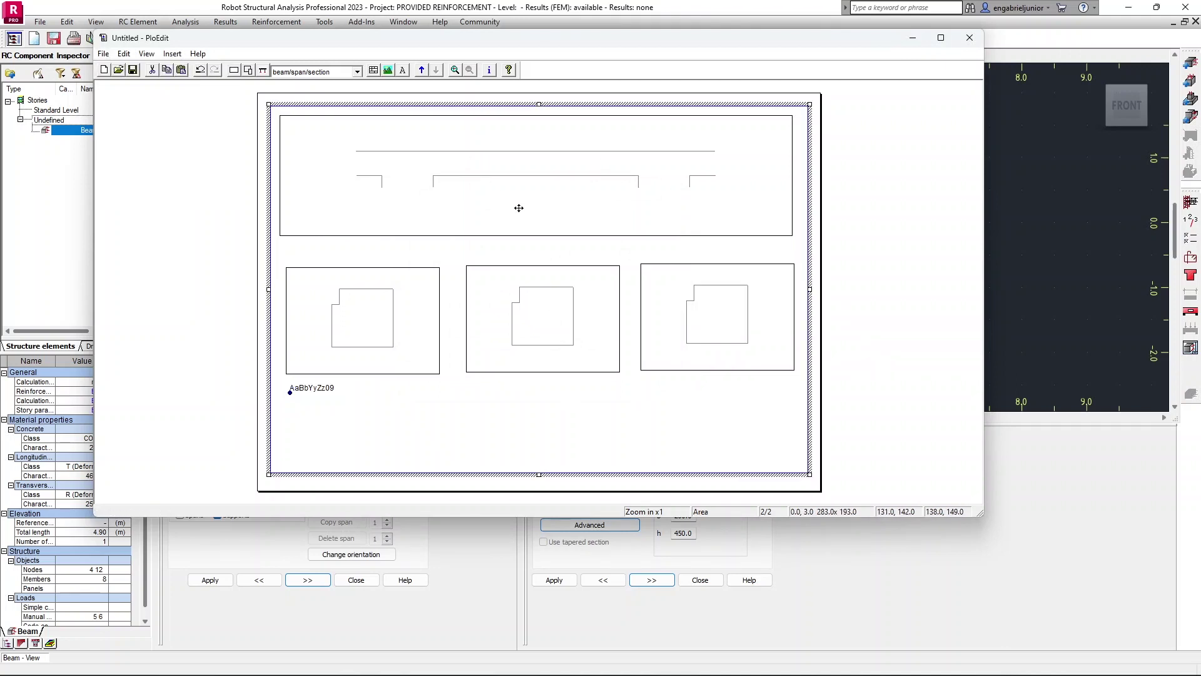
pyautogui.click(970, 38)
pyautogui.click(553, 307)
# Choose MY BEAM.plo as the beam drawing template
pyautogui.click(411, 205)
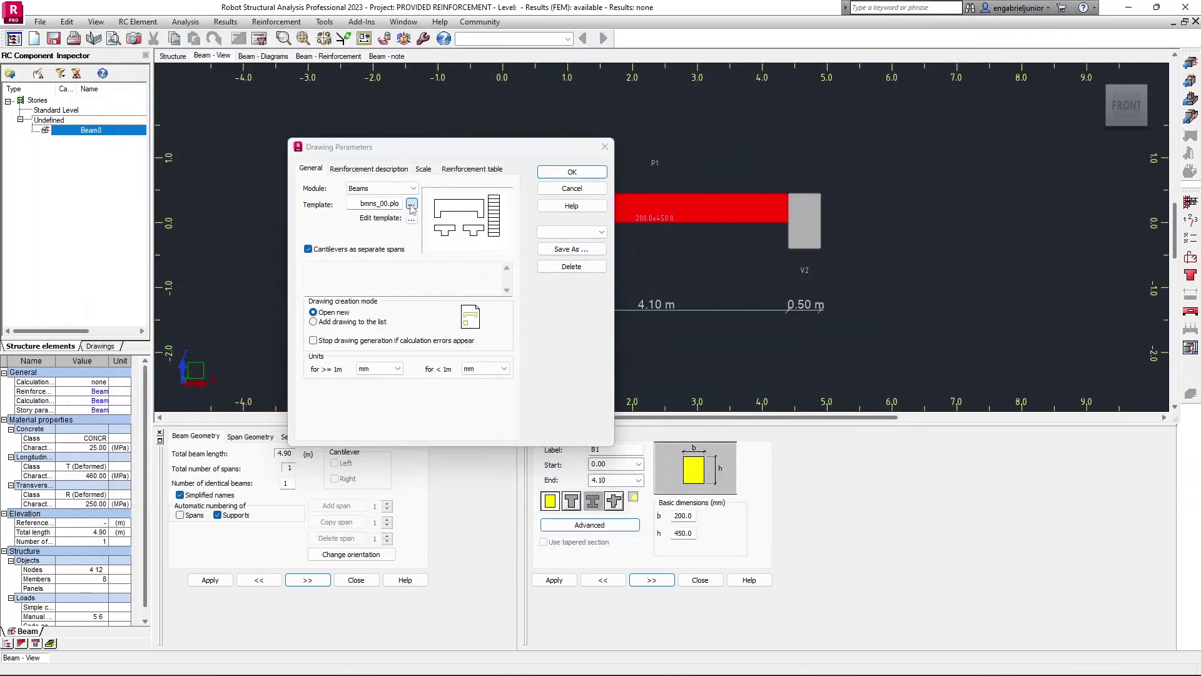
pyautogui.scroll(-5, 436, 268)
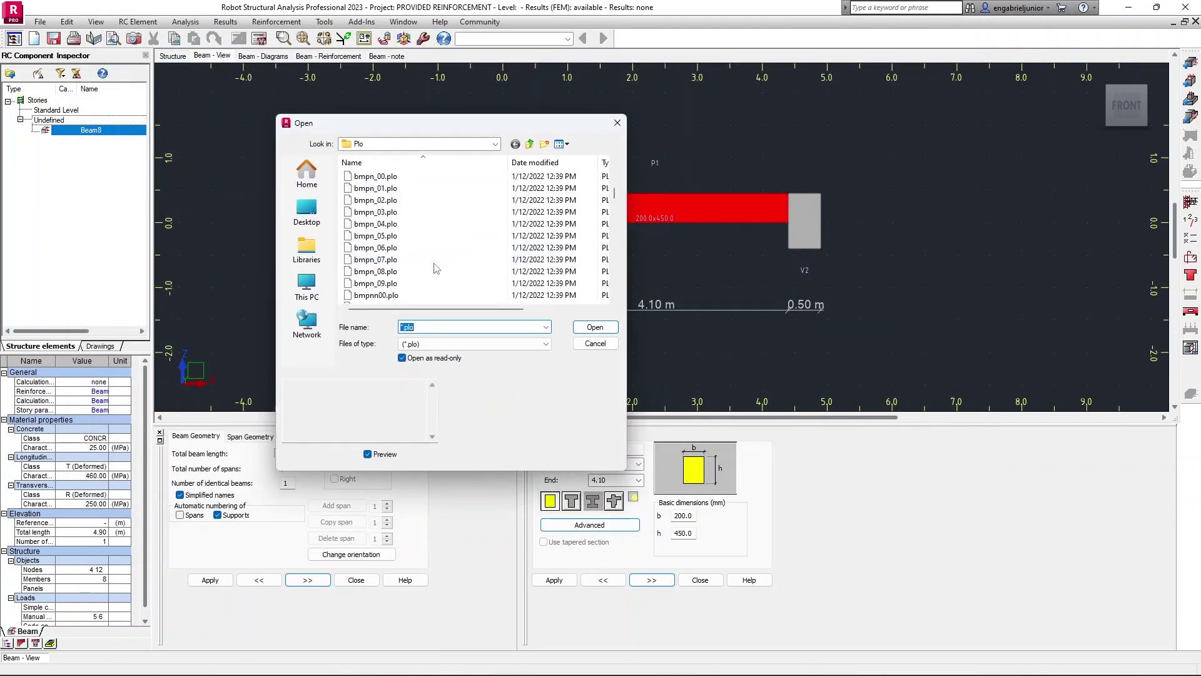
pyautogui.click(436, 268)
pyautogui.scroll(-5, 436, 268)
pyautogui.click(388, 236)
pyautogui.click(601, 327)
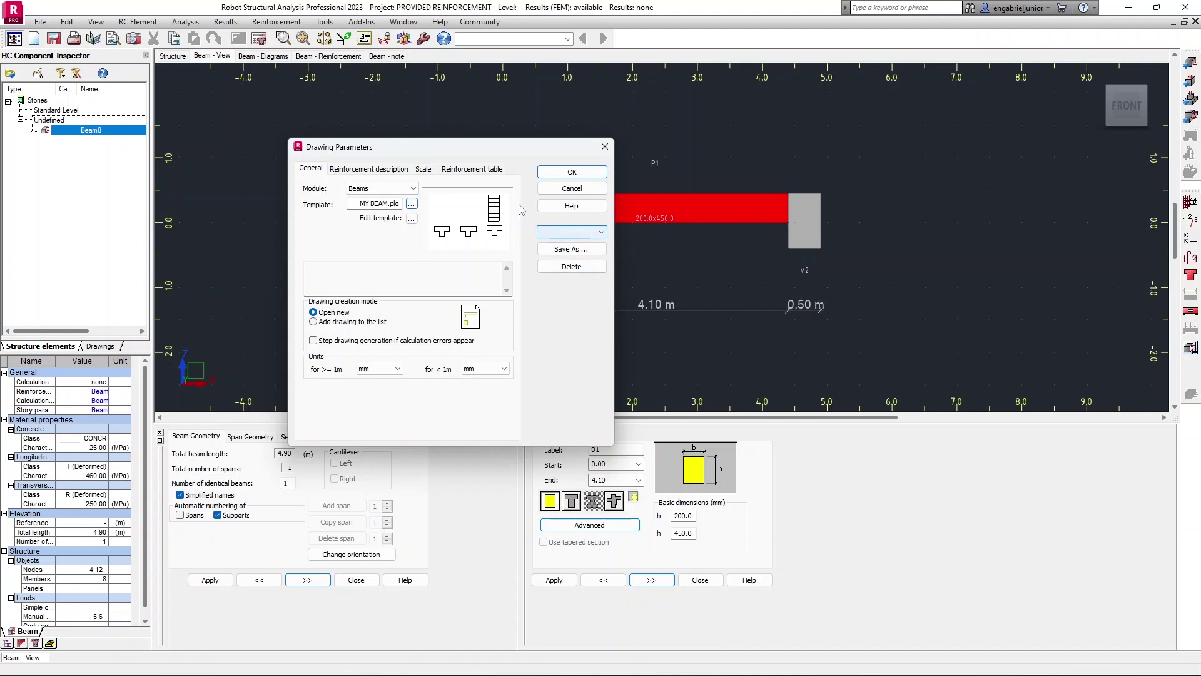
# Check the reinforcement description, scale and reinforcement table settings in the drawing parameters
pyautogui.click(372, 170)
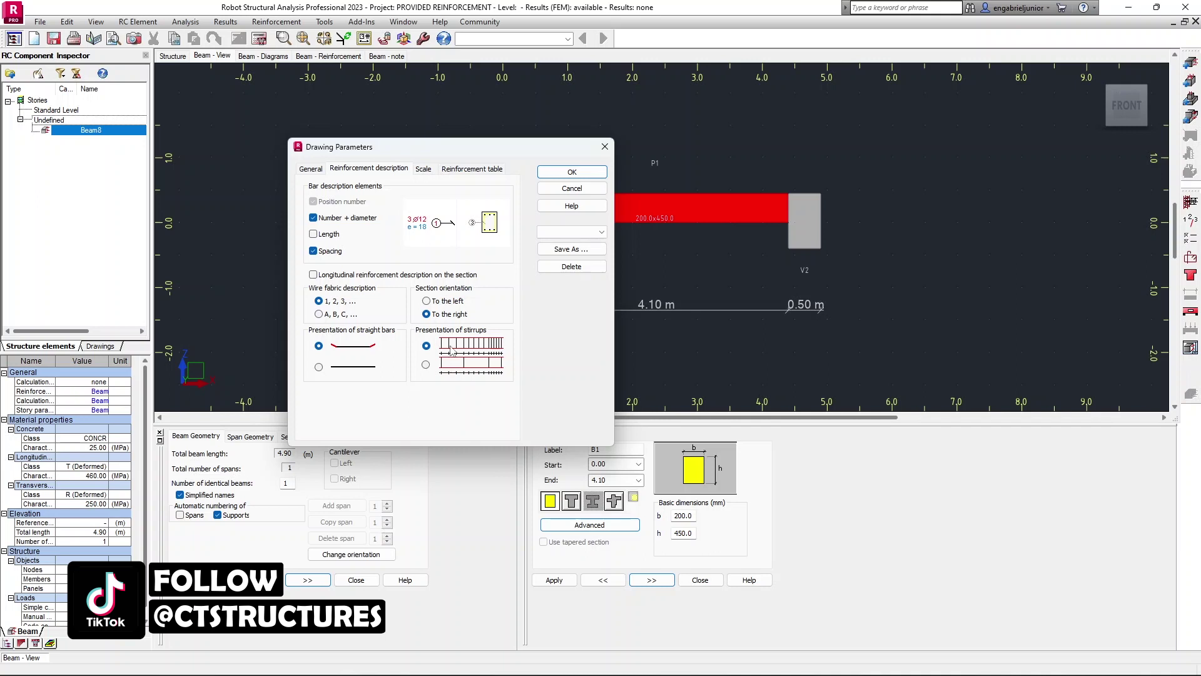
pyautogui.click(434, 171)
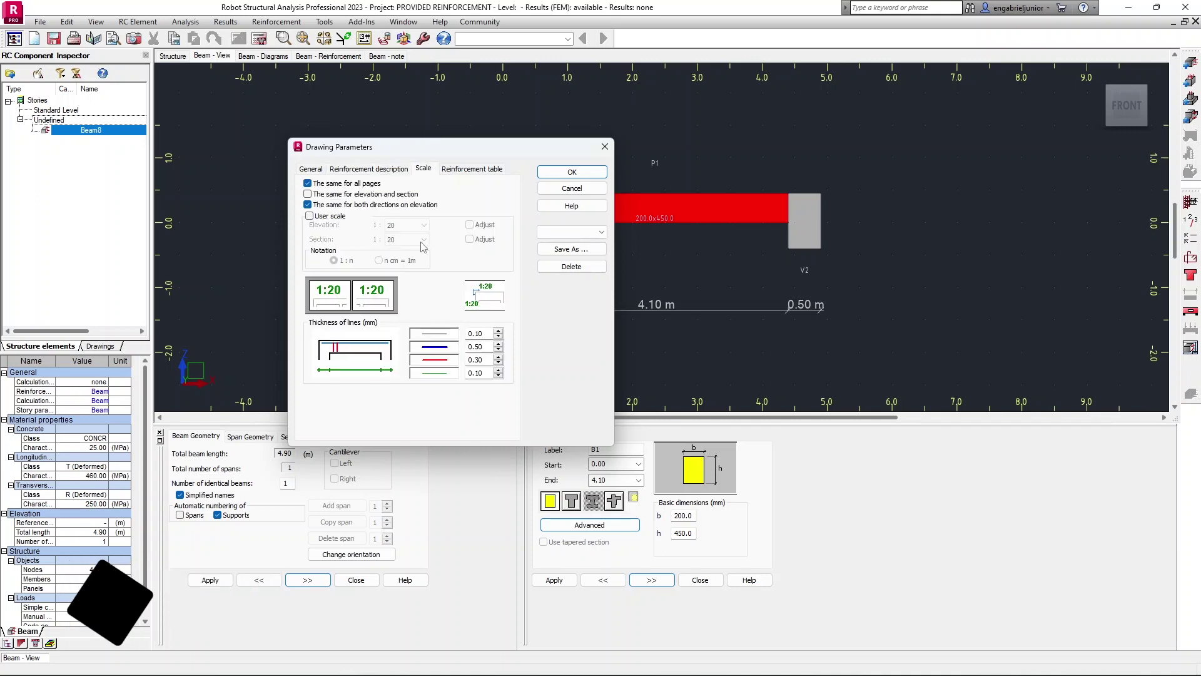
pyautogui.click(468, 170)
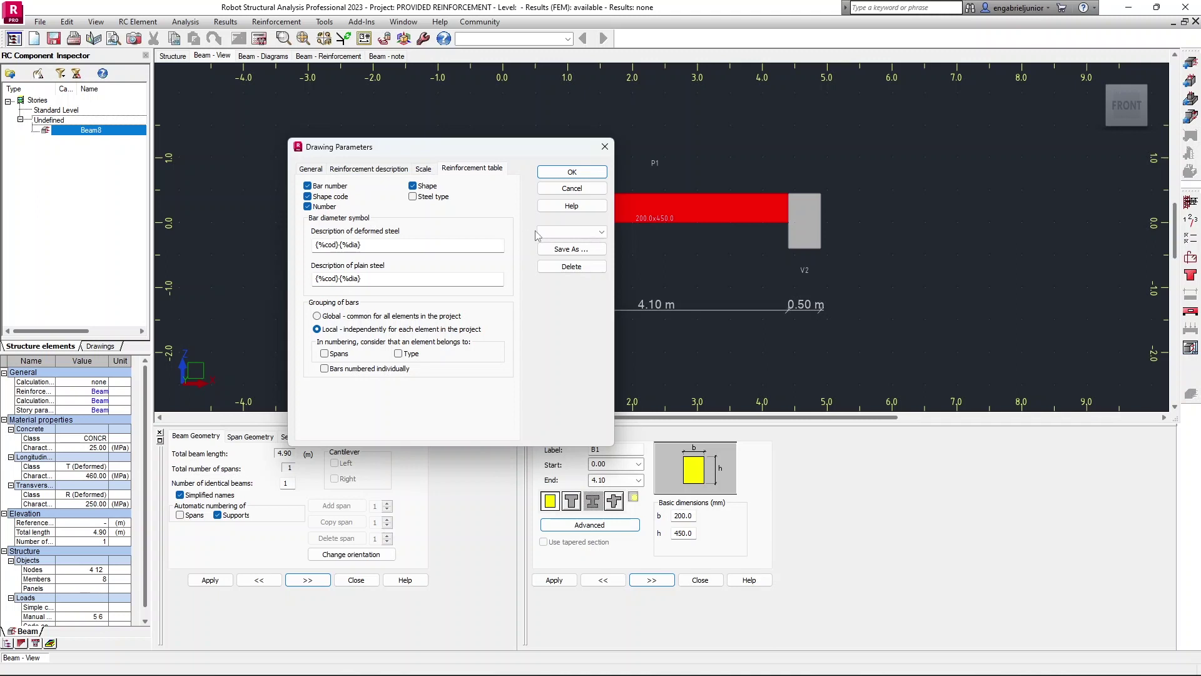
# Save the drawing parameters under the name Beam and apply them
pyautogui.click(572, 249)
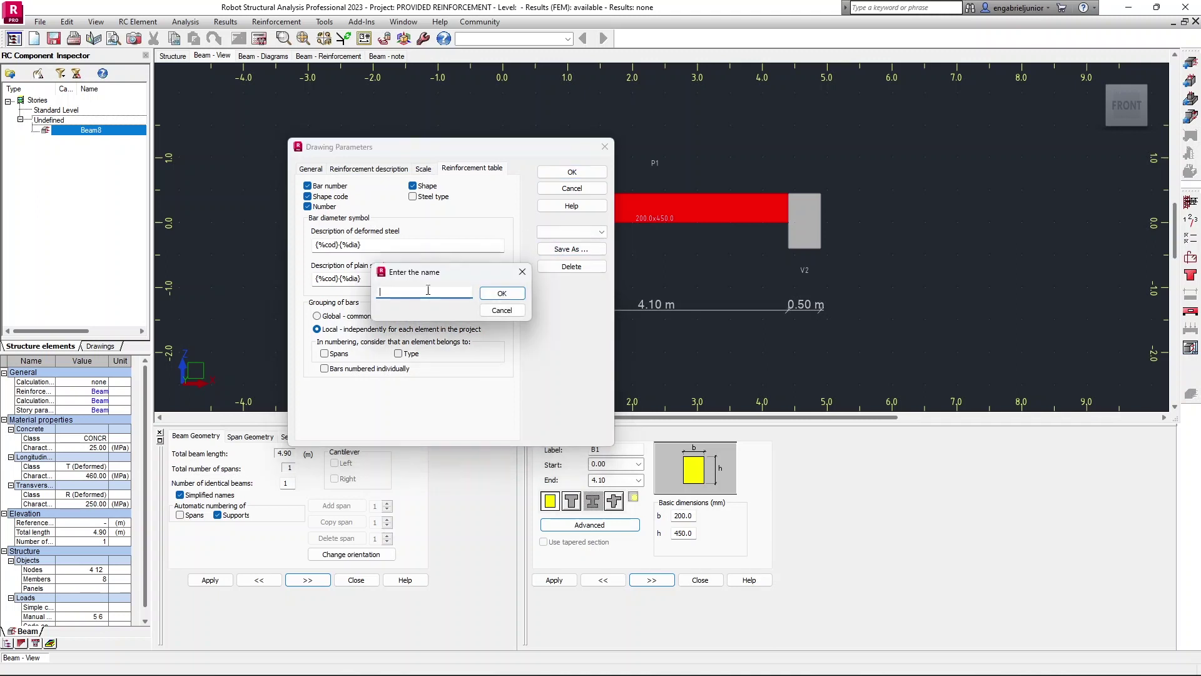
pyautogui.write('Beam')
pyautogui.click(489, 296)
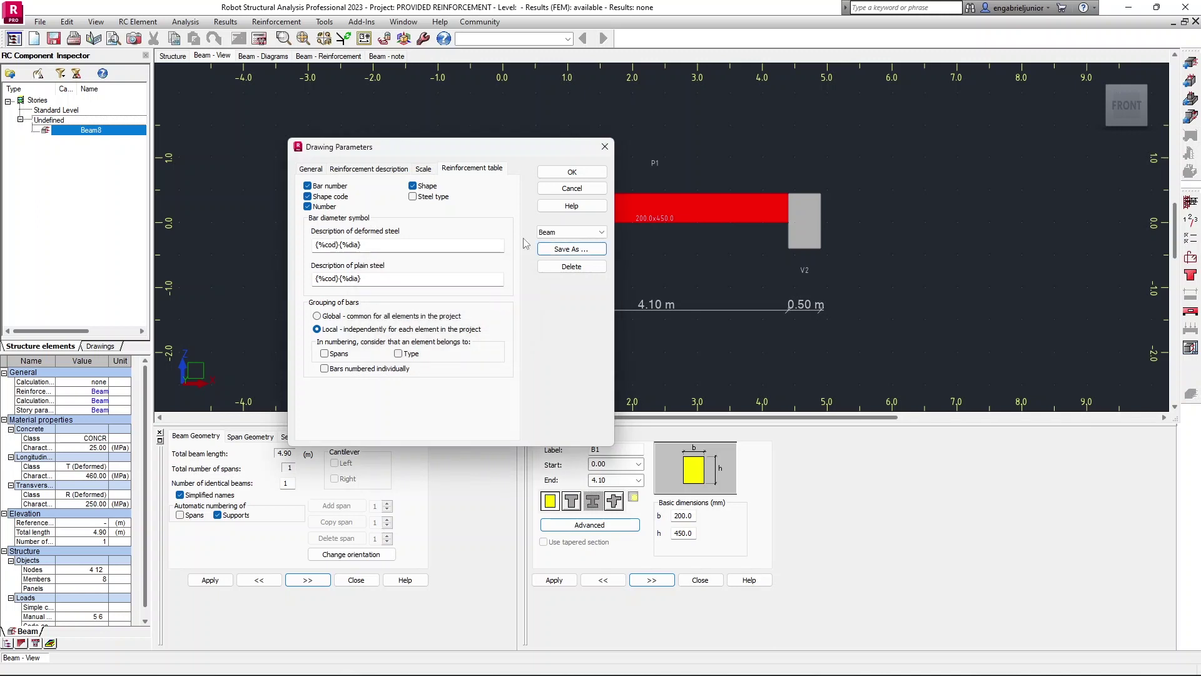
pyautogui.click(555, 173)
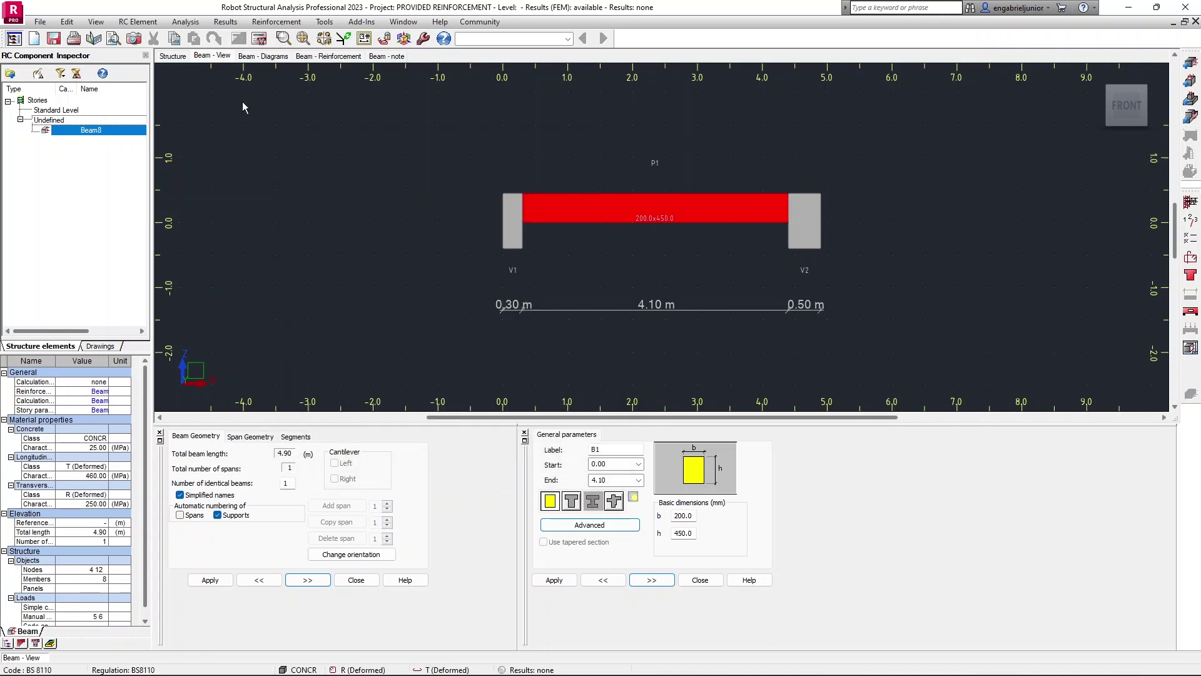
# Calculate the beam's reinforcement with drawing generation and keeping of existing reinforcement both off
pyautogui.click(259, 38)
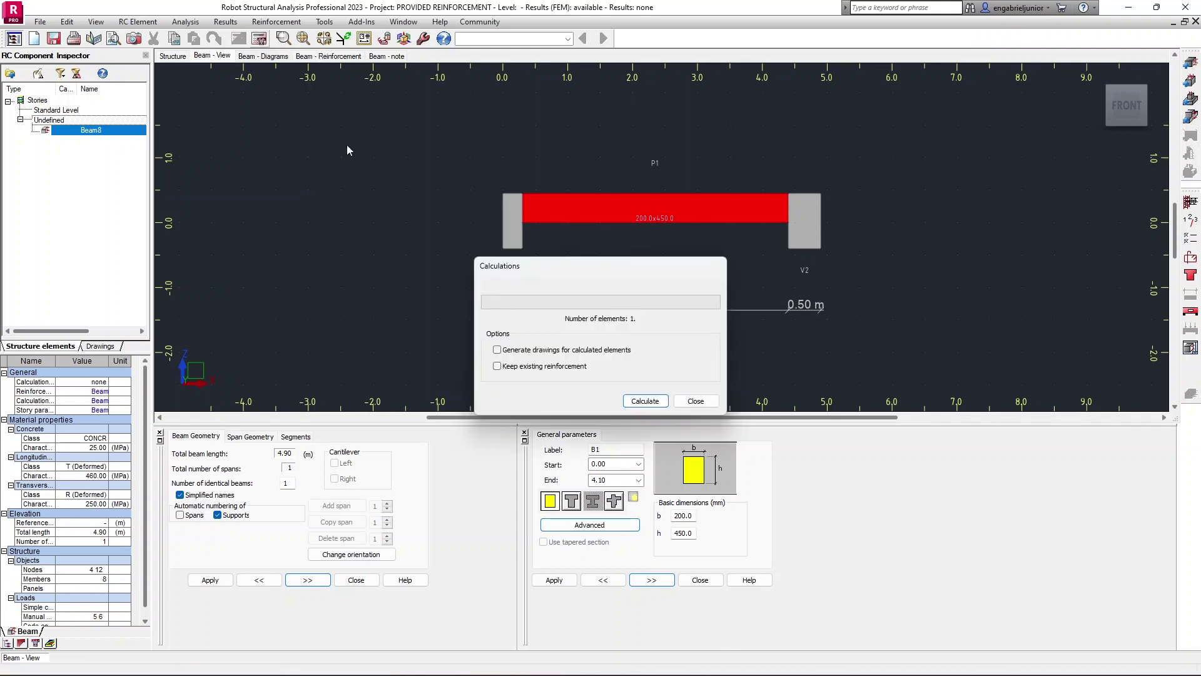
pyautogui.moveTo(546, 274); pyautogui.dragTo(429, 136)
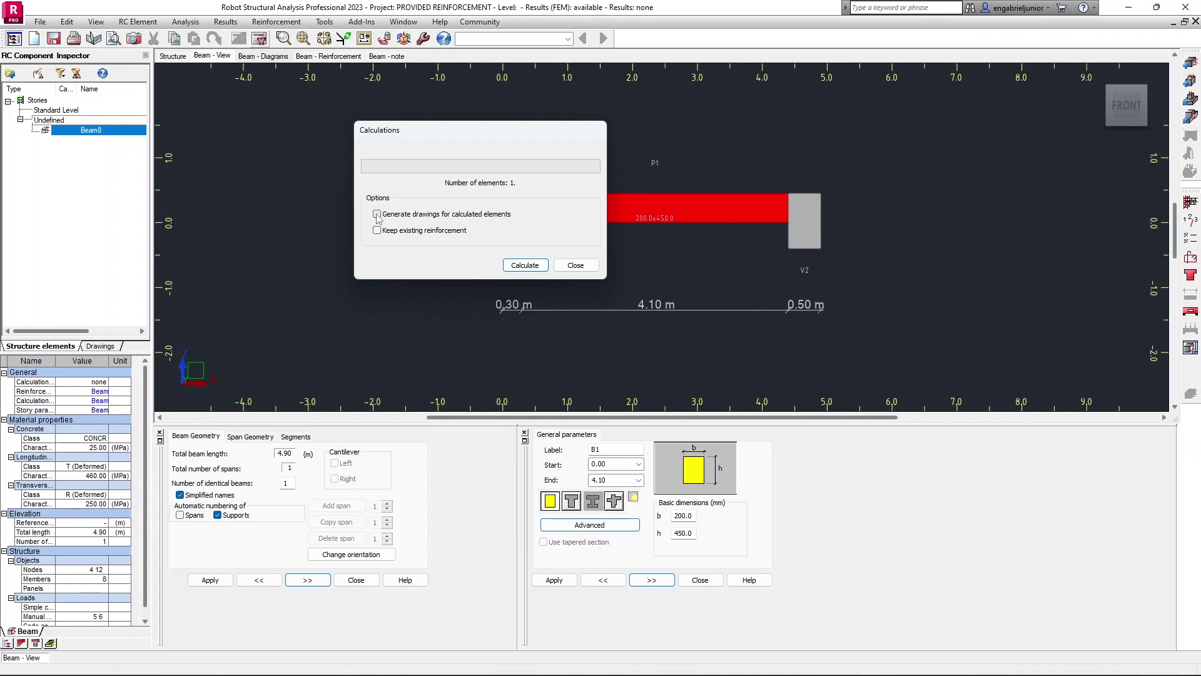
pyautogui.click(527, 266)
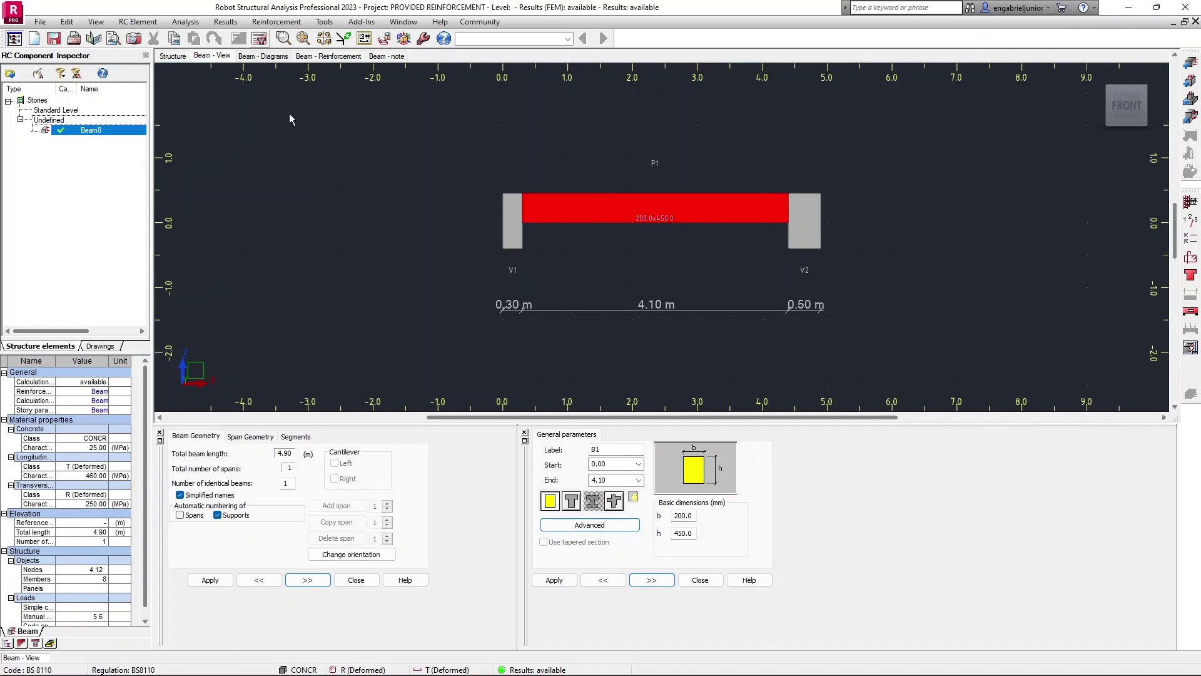
# Examine the calculated reinforcement layout along the beam and at its left support
pyautogui.click(327, 57)
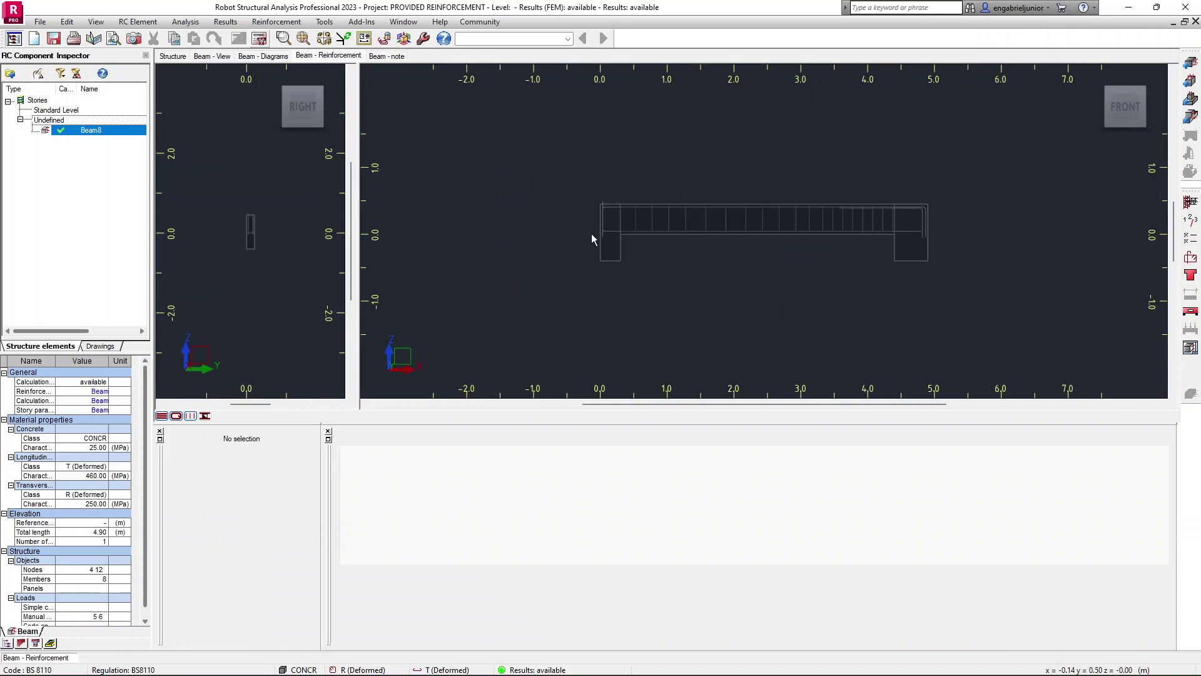
pyautogui.scroll(2, 774, 233)
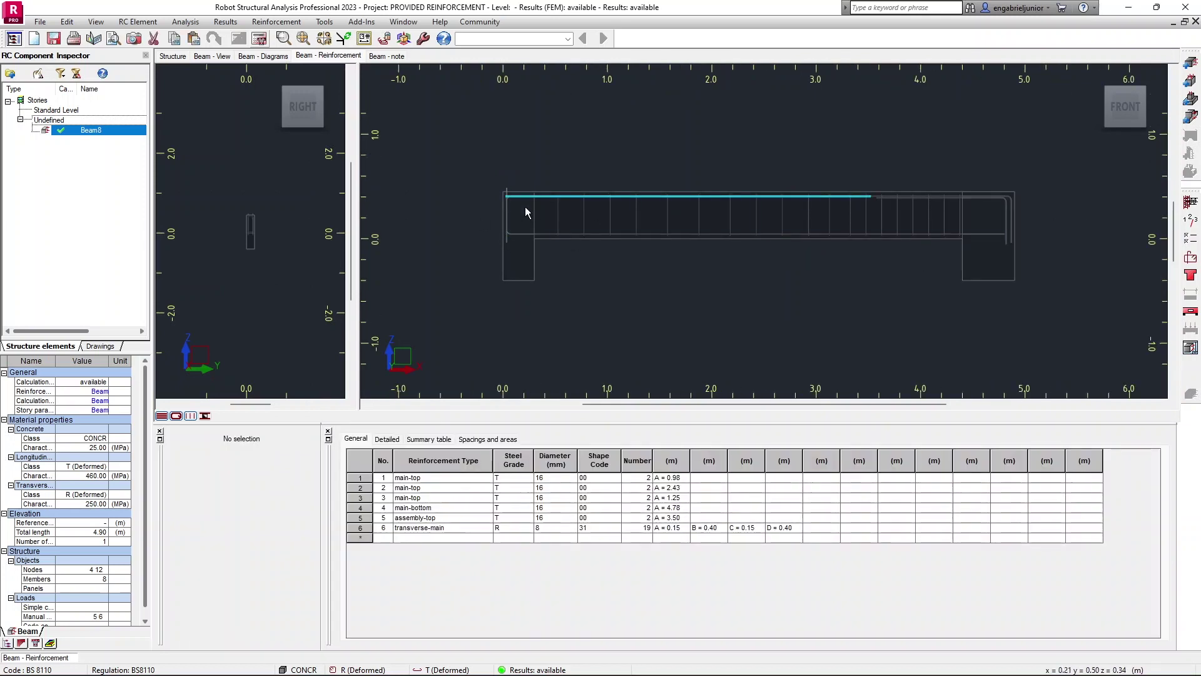
pyautogui.scroll(2, 496, 187)
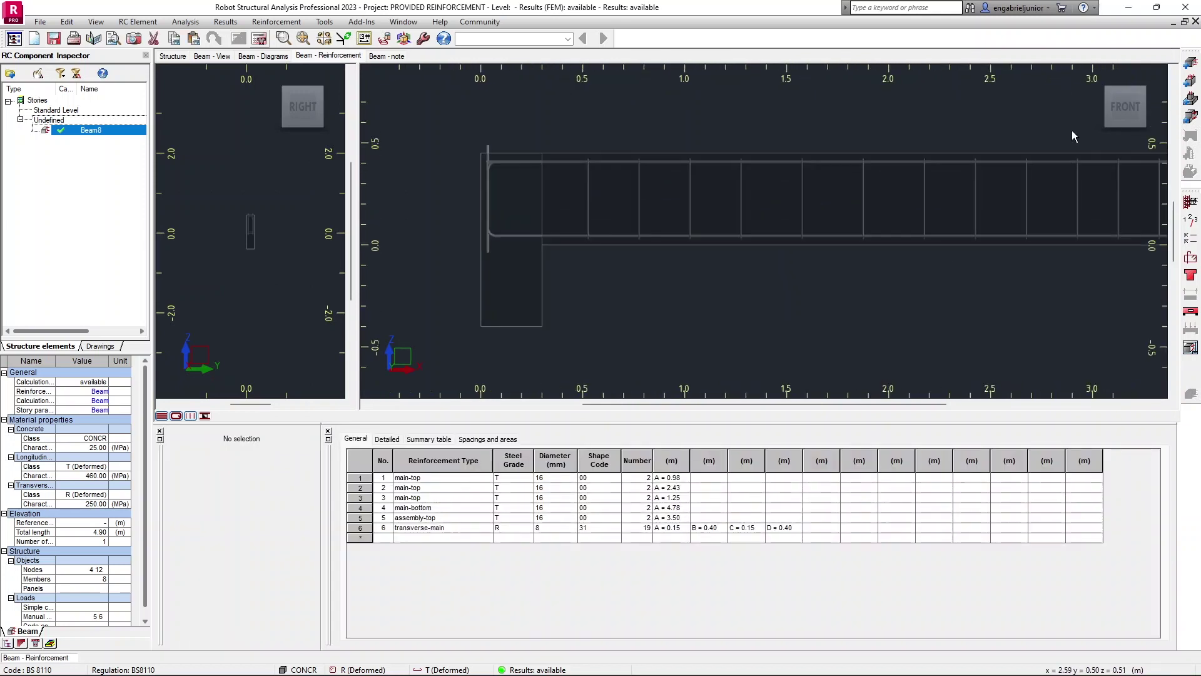
pyautogui.click(1105, 103)
pyautogui.moveTo(1115, 108)
pyautogui.mouseDown()
pyautogui.moveTo(1140, 103)
pyautogui.moveTo(1094, 115)
pyautogui.mouseUp()
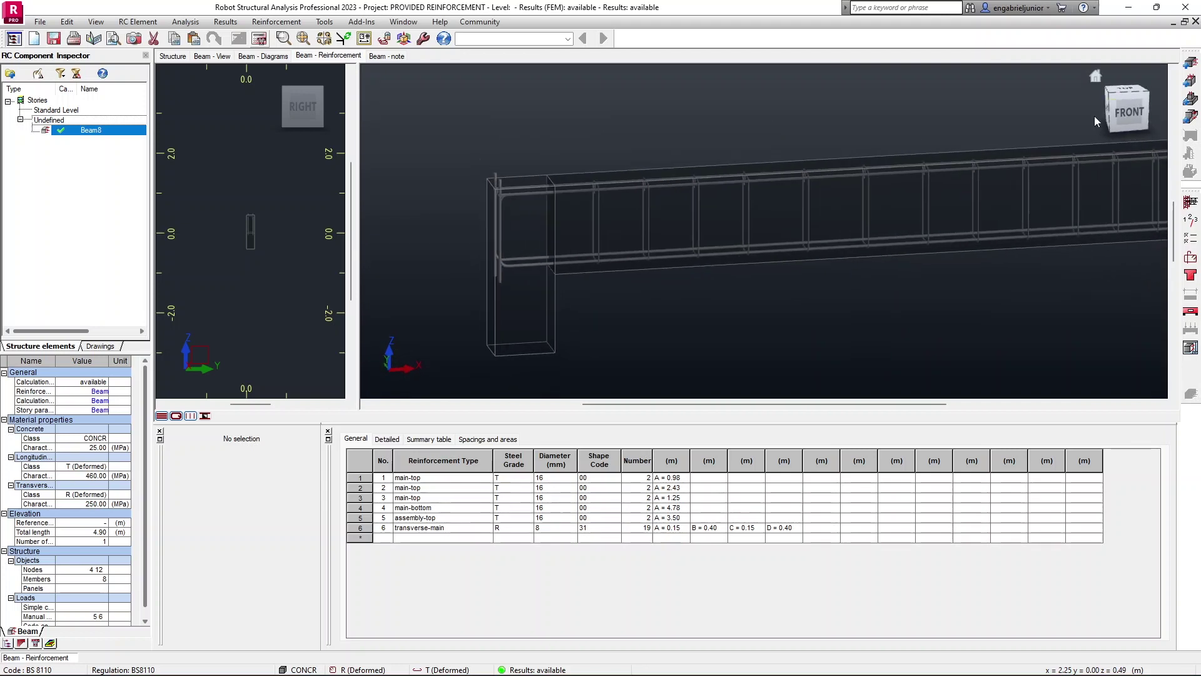
pyautogui.click(1130, 118)
pyautogui.scroll(-4, 600, 169)
pyautogui.moveTo(859, 176); pyautogui.dragTo(843, 177, button='middle')
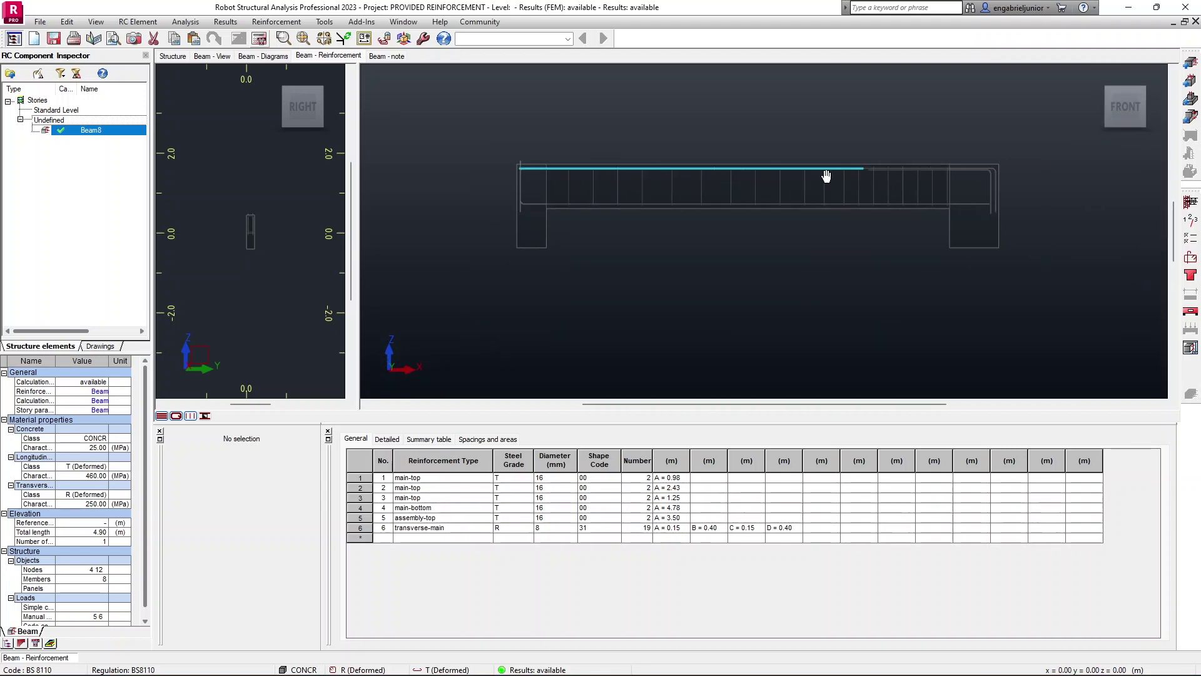
pyautogui.scroll(3, 517, 167)
pyautogui.scroll(1, 502, 204)
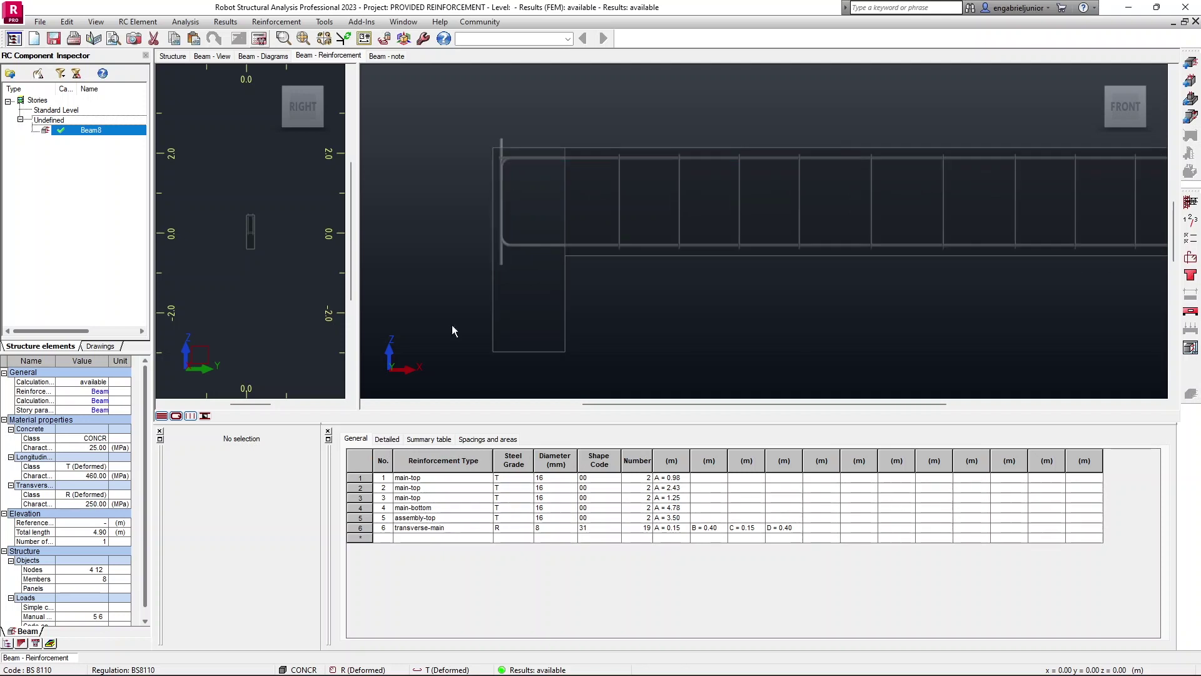
# Select main-top bar 1 and examine its left hook in the elevation and the cross-section
pyautogui.click(360, 477)
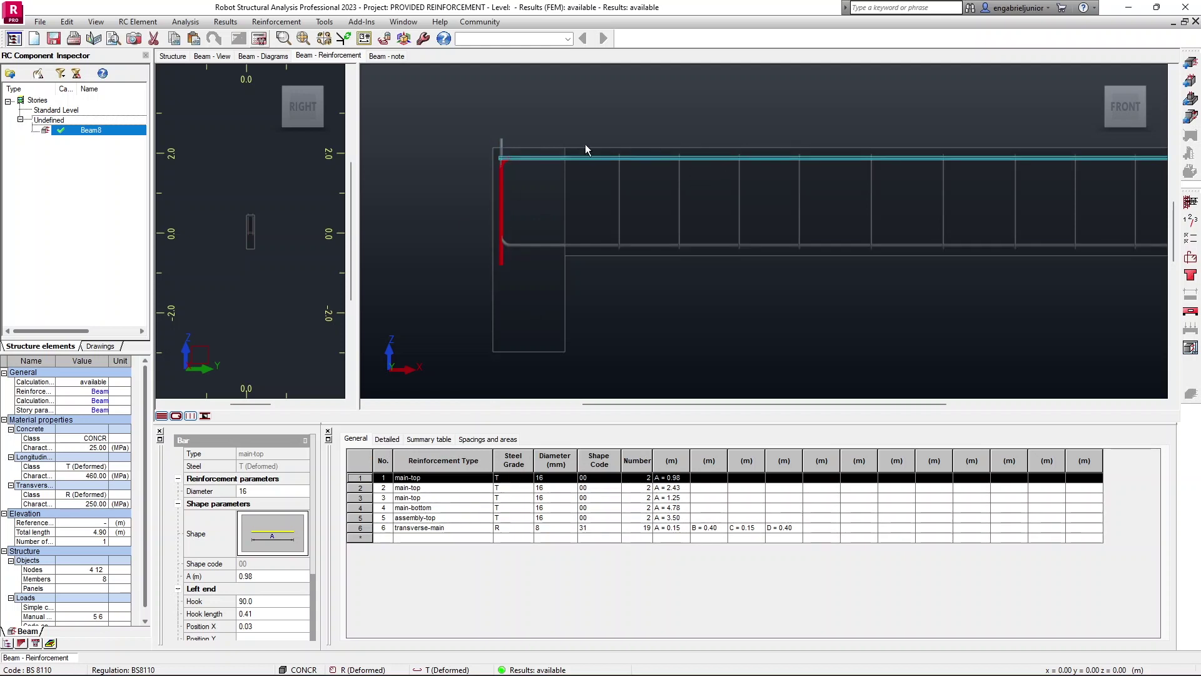
pyautogui.scroll(2, 251, 228)
pyautogui.scroll(4, 250, 229)
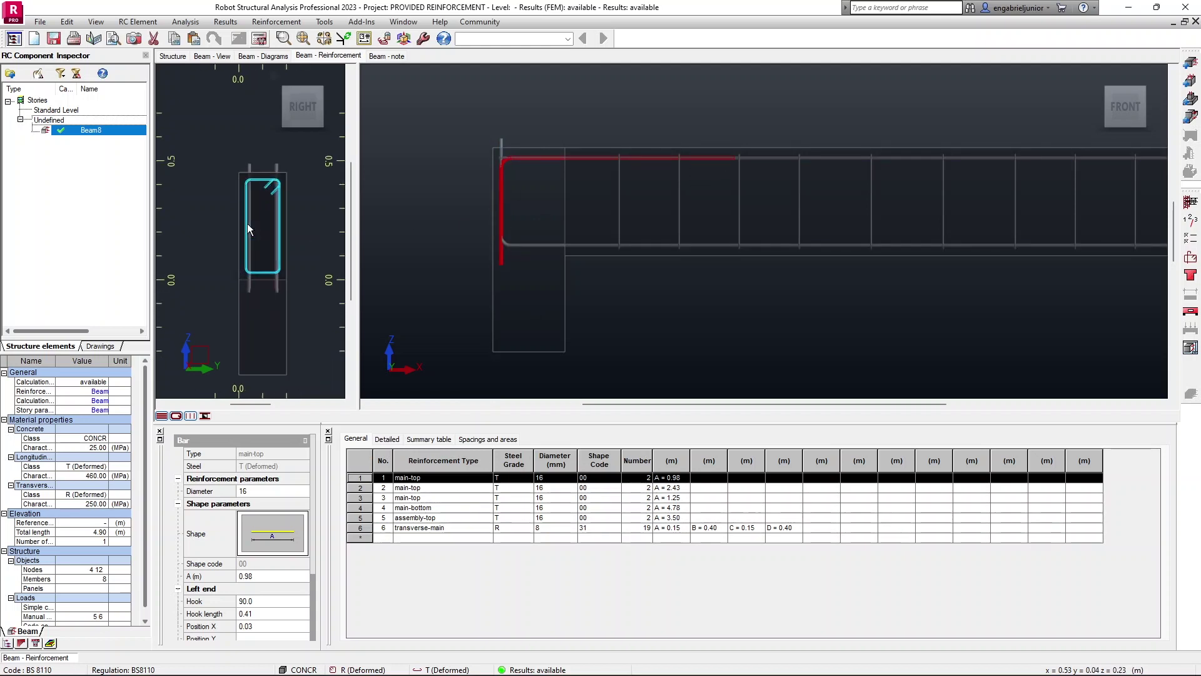
pyautogui.moveTo(255, 192); pyautogui.dragTo(235, 129, button='middle')
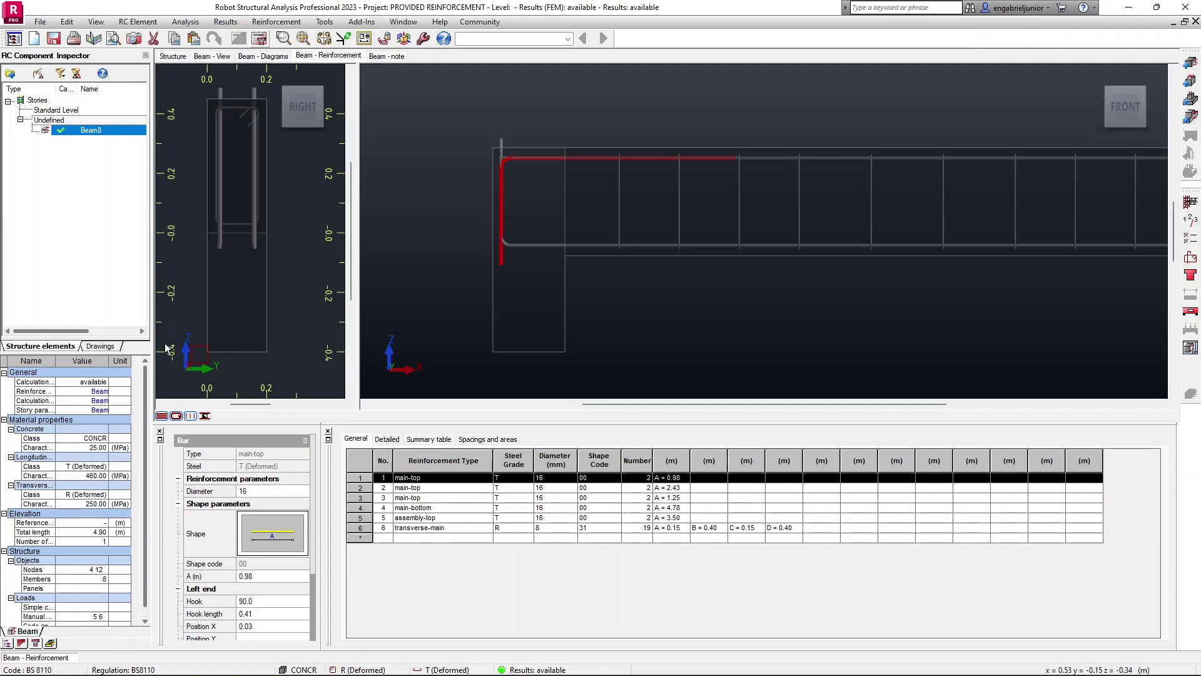
pyautogui.moveTo(246, 199)
pyautogui.mouseDown(button='middle')
pyautogui.moveTo(267, 220)
pyautogui.moveTo(214, 205)
pyautogui.moveTo(241, 196)
pyautogui.mouseUp(button='middle')
pyautogui.scroll(1, 181, 204)
pyautogui.scroll(1, 181, 204)
pyautogui.scroll(-1, 241, 197)
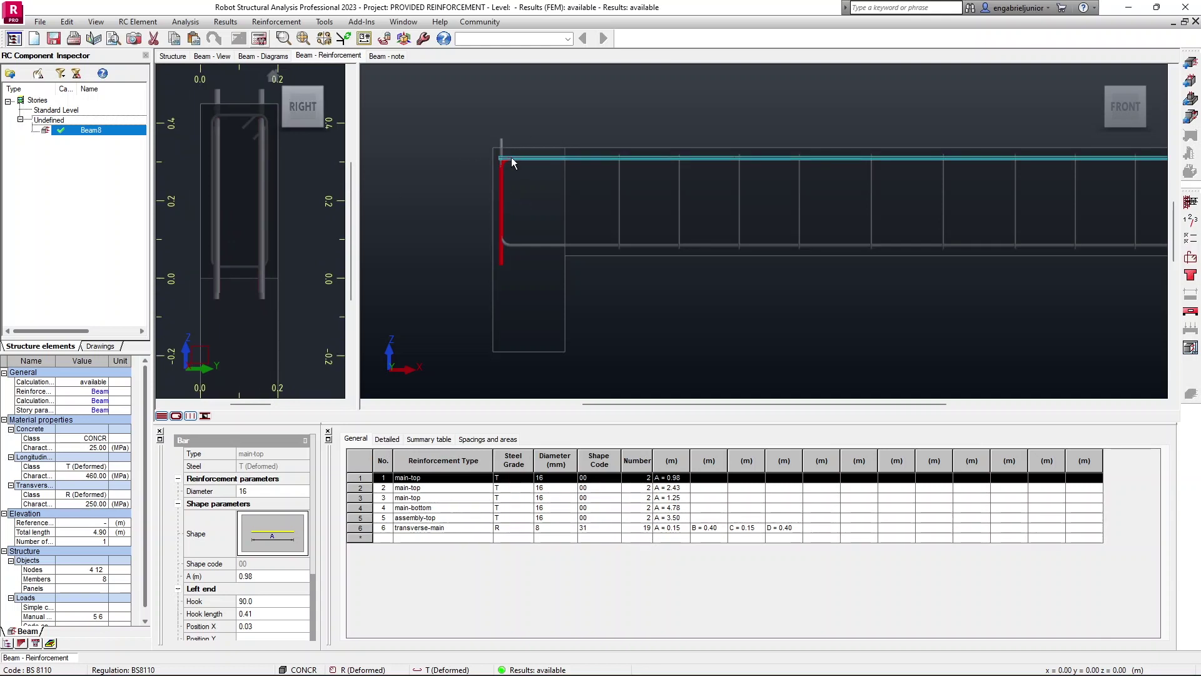
pyautogui.scroll(-3, 518, 161)
pyautogui.scroll(1, 508, 177)
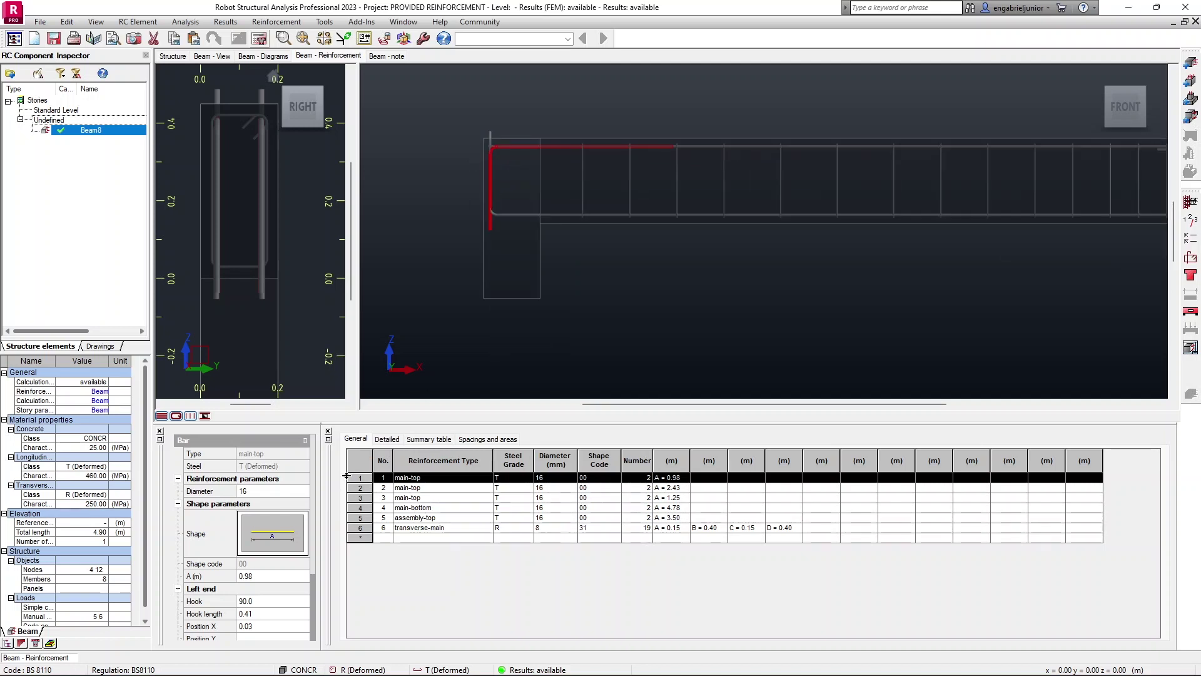
# Try a left-end hook length of 0.1 m for main-top bar 1 and accept the calculation messages
pyautogui.click(491, 180)
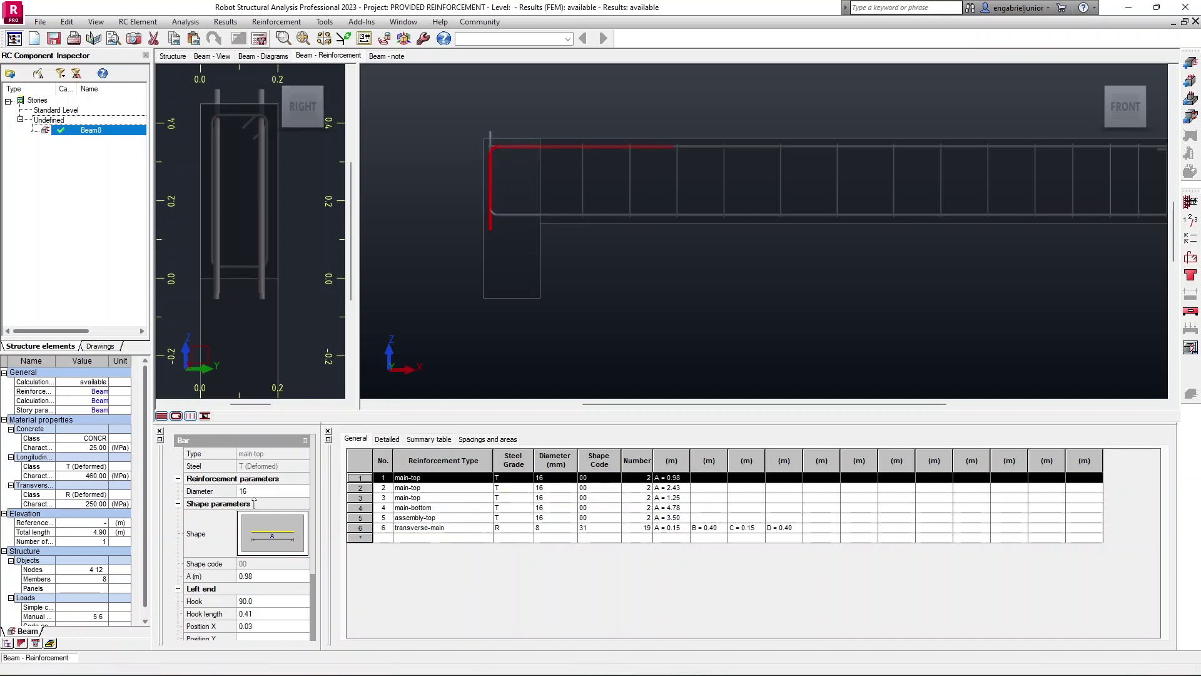
pyautogui.scroll(-5, 300, 546)
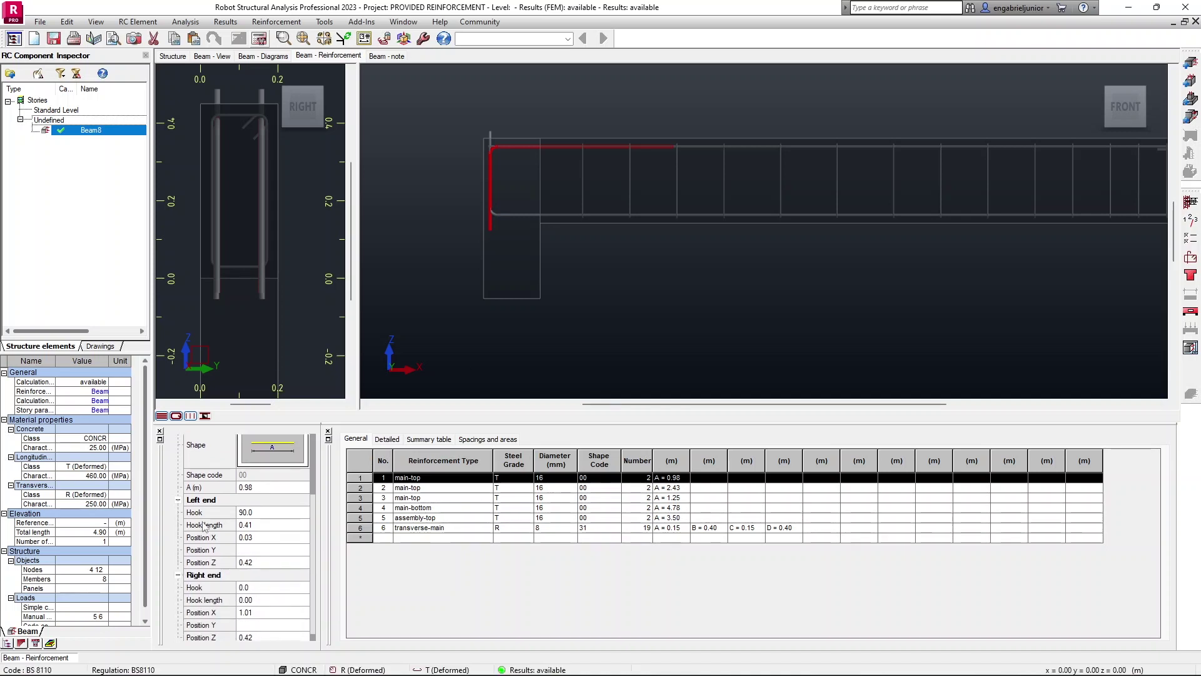
pyautogui.click(260, 525)
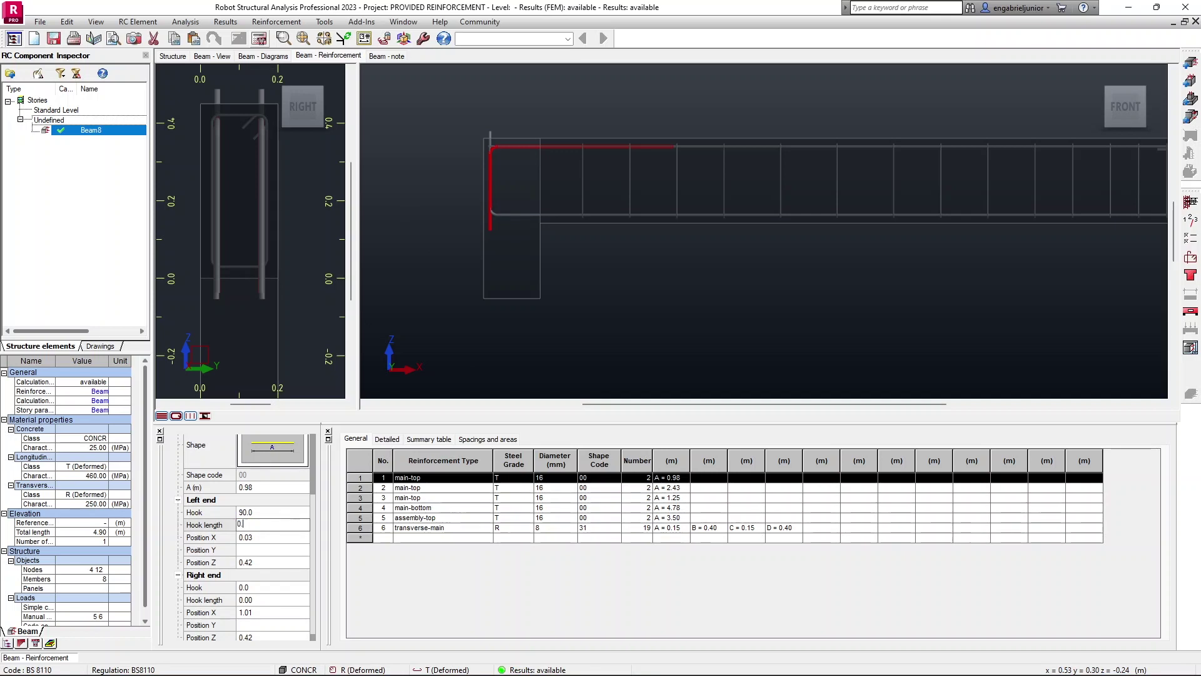
pyautogui.write('0.1')
pyautogui.press('Return')
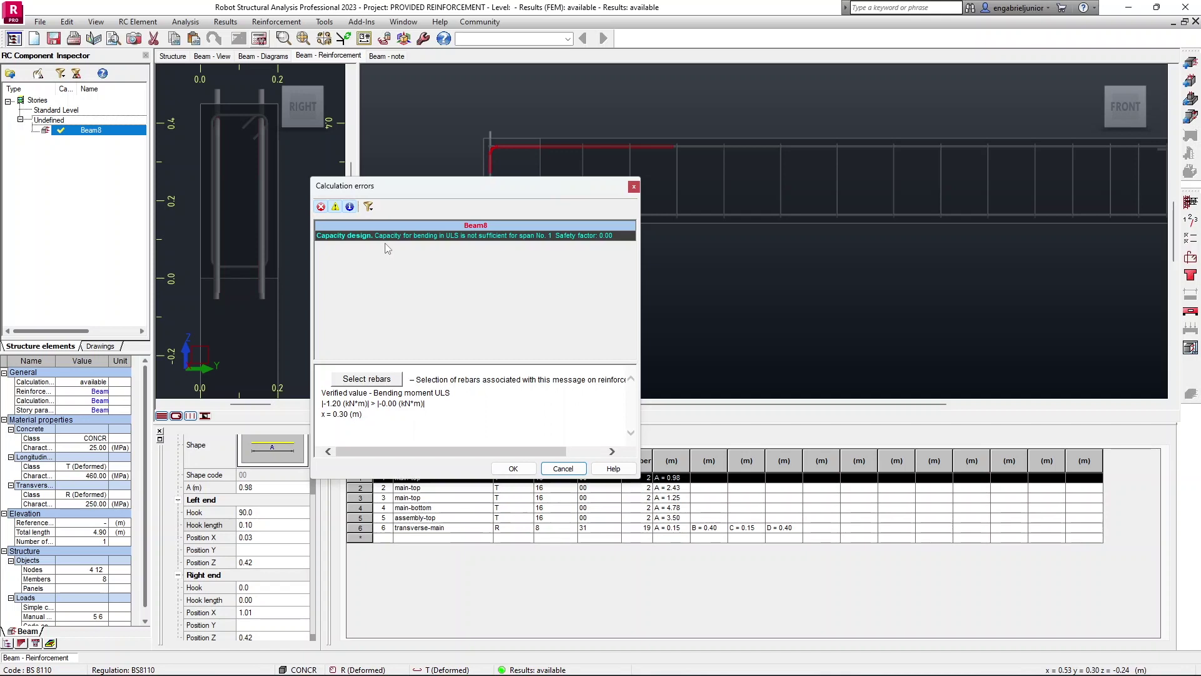
pyautogui.moveTo(416, 194); pyautogui.dragTo(321, 92)
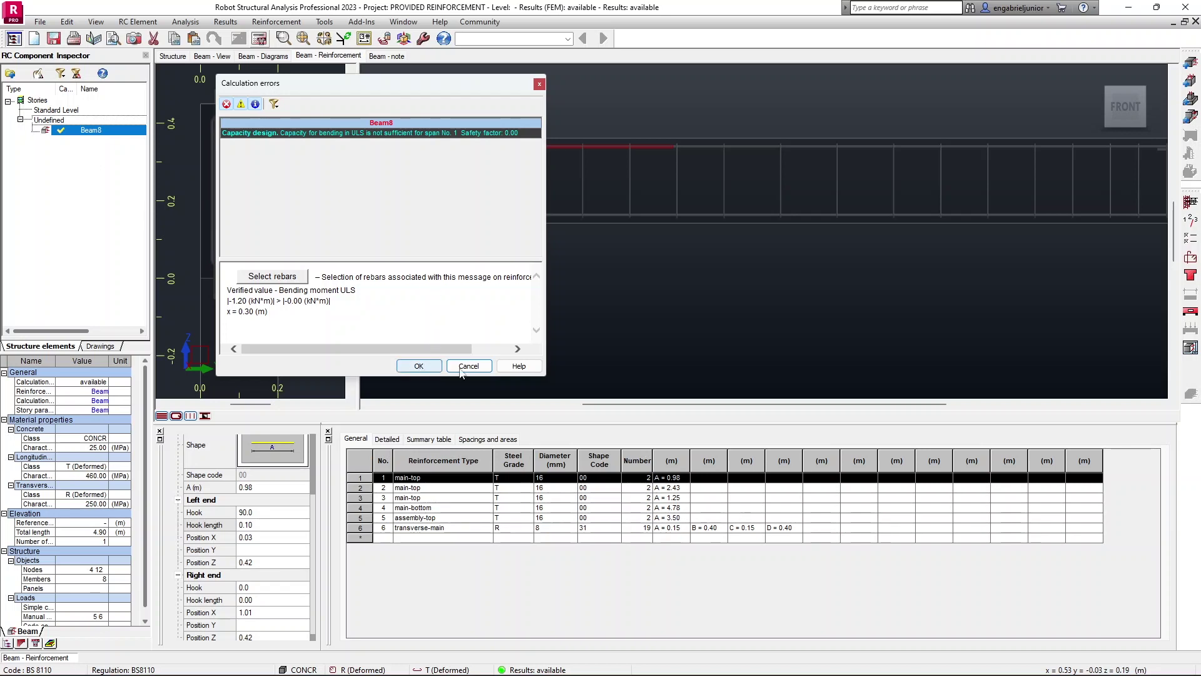
pyautogui.click(418, 366)
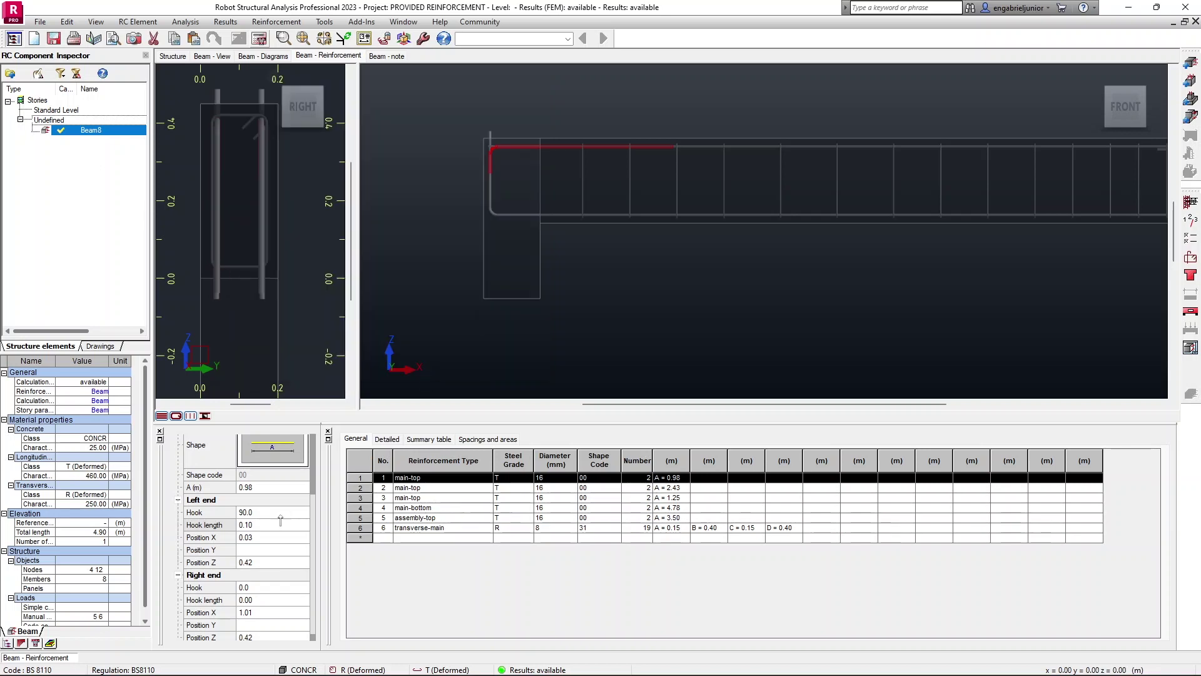
# Try moving the left end of main-top bar 1 to Position X 0.3 and dismiss the calculation messages
pyautogui.click(265, 538)
pyautogui.write('0.')
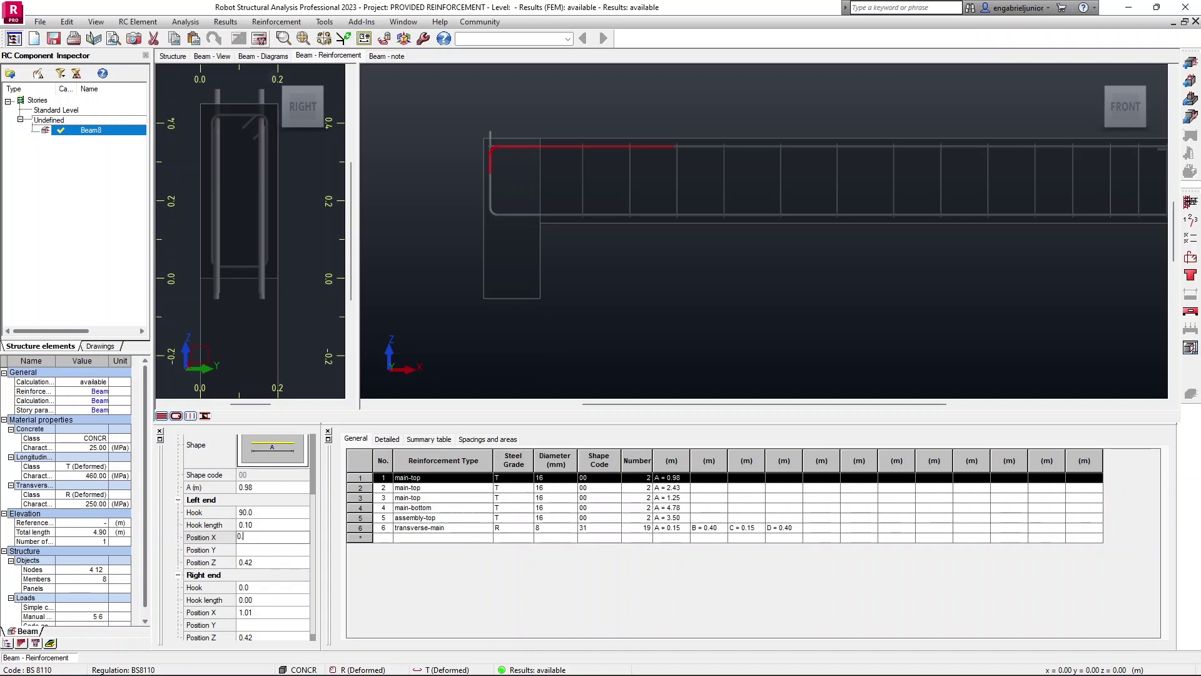
pyautogui.write('3')
pyautogui.press('Return')
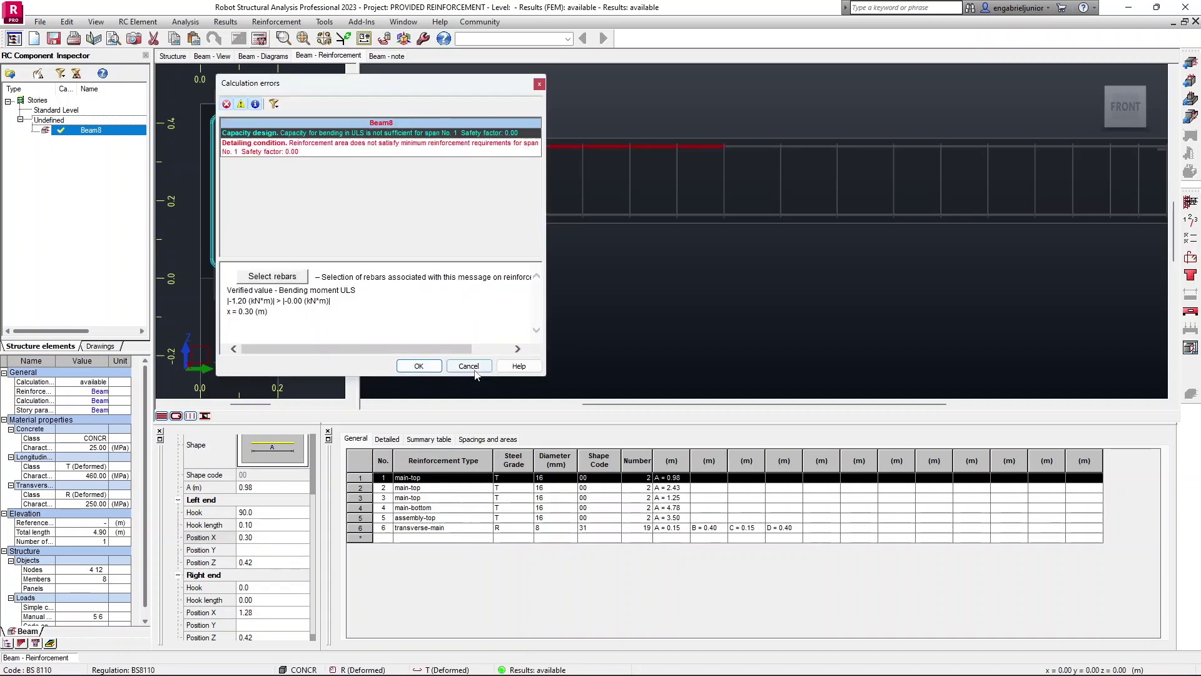
pyautogui.click(474, 369)
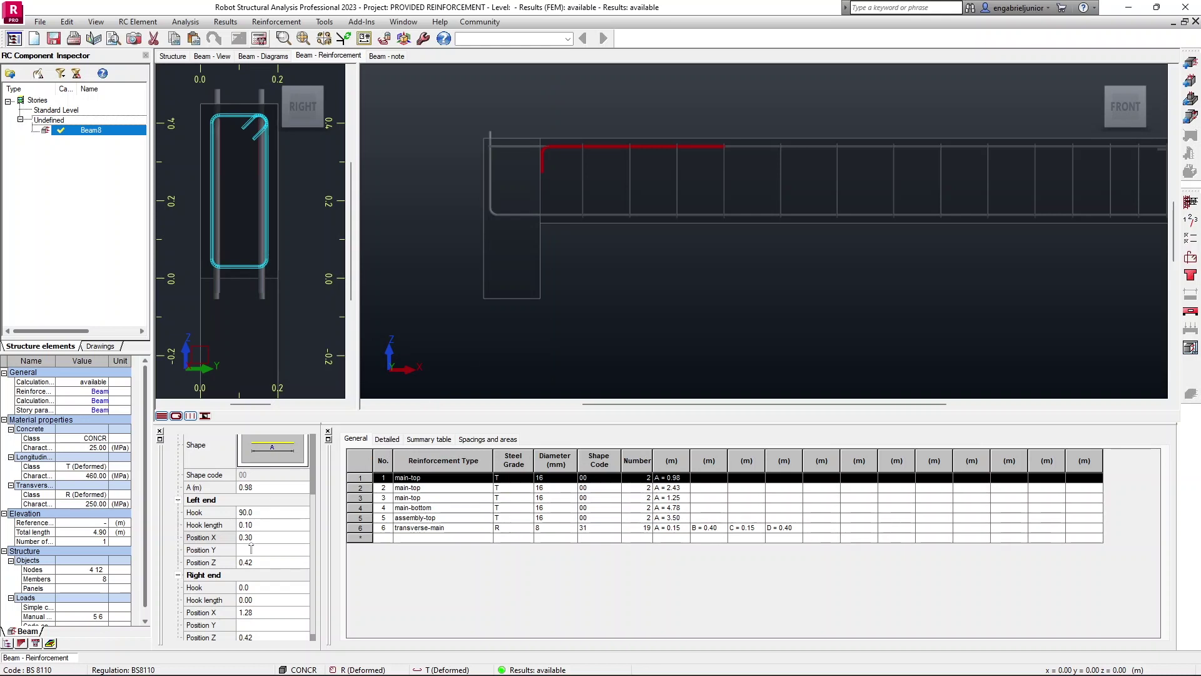
# Set the left-end hook length of main-top bar 1 to 0.30 m and accept the calculation messages
pyautogui.click(262, 525)
pyautogui.write('0.30')
pyautogui.press('Return')
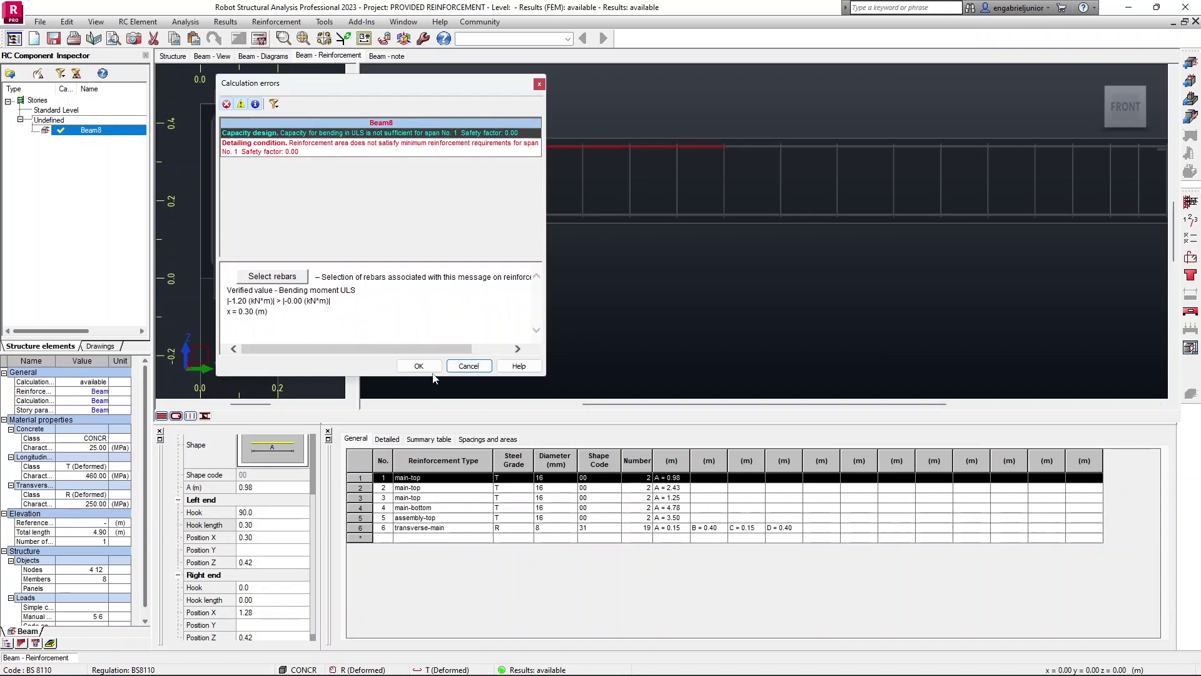
pyautogui.click(419, 366)
# Set the left-end Position X of main-top bar 1 to 0.03 and deselect the bar
pyautogui.click(266, 539)
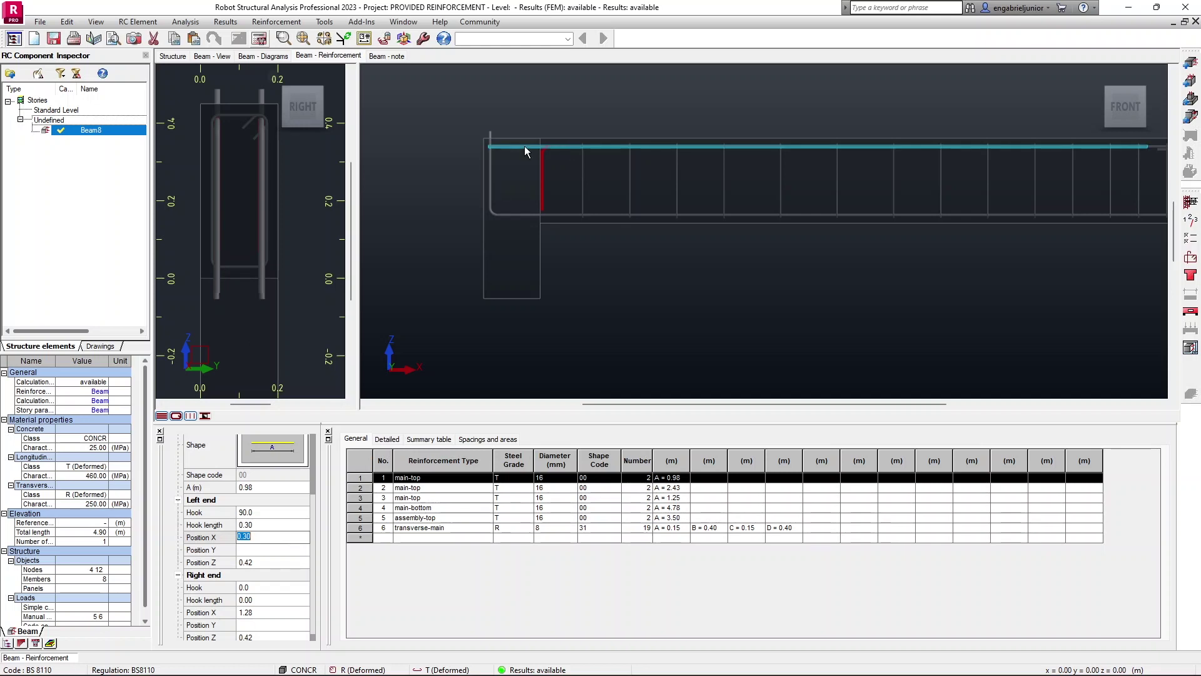
pyautogui.scroll(3, 542, 158)
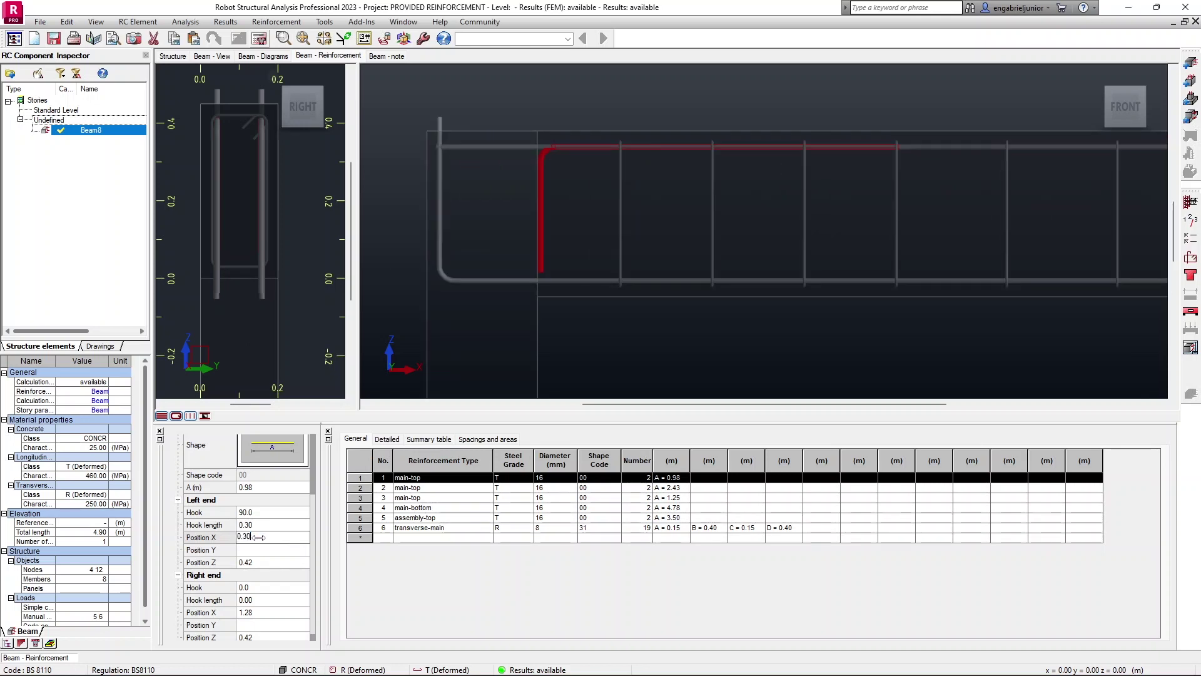
pyautogui.press('BackSpace')
pyautogui.press('BackSpace')
pyautogui.write('03')
pyautogui.press('Return')
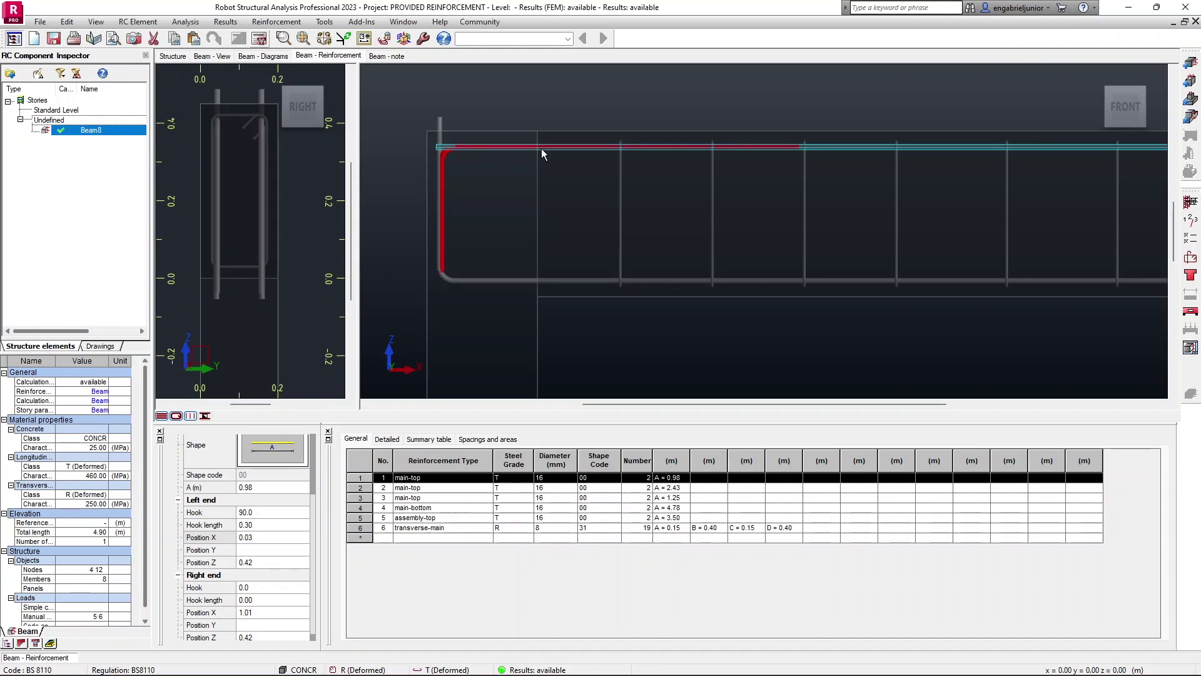
pyautogui.click(410, 97)
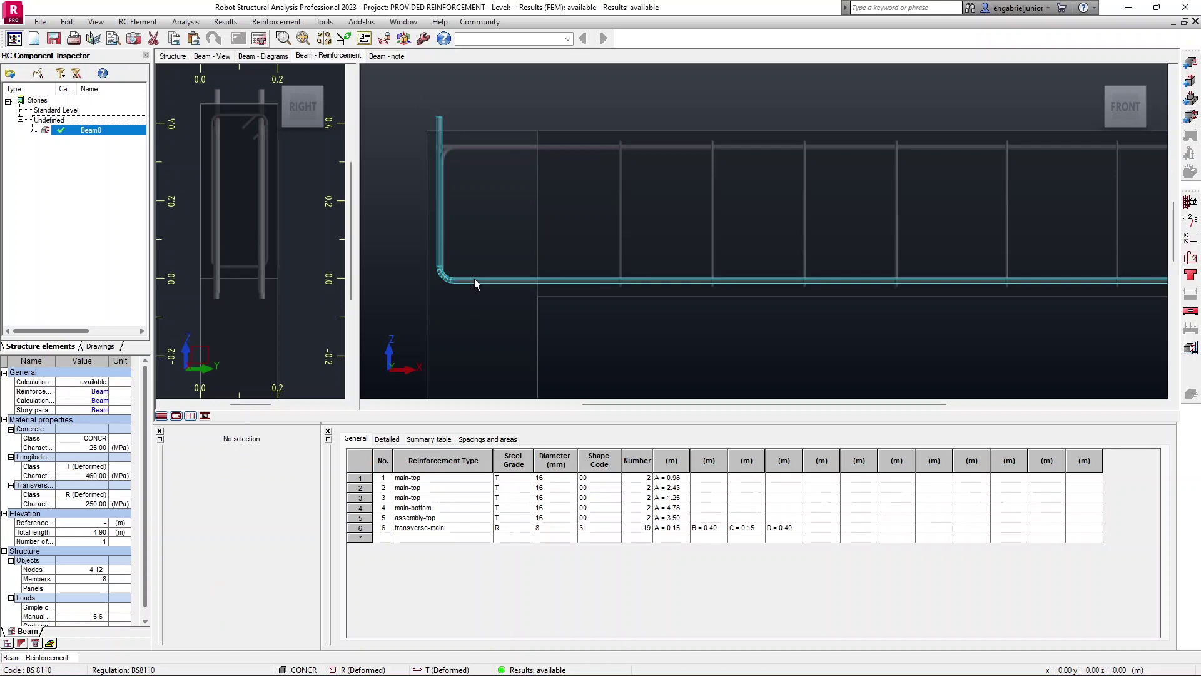
# Set the left-end hook length of the main-bottom bar to 0.30 m and deselect the bar
pyautogui.click(438, 129)
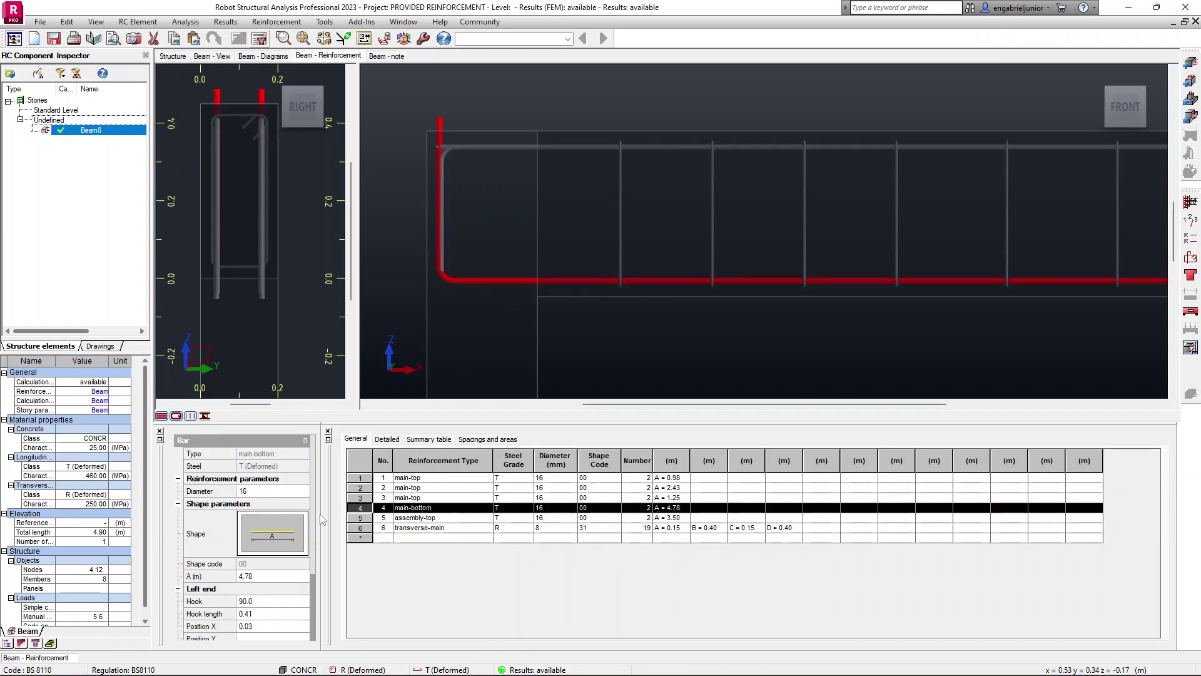
pyautogui.scroll(-3, 301, 544)
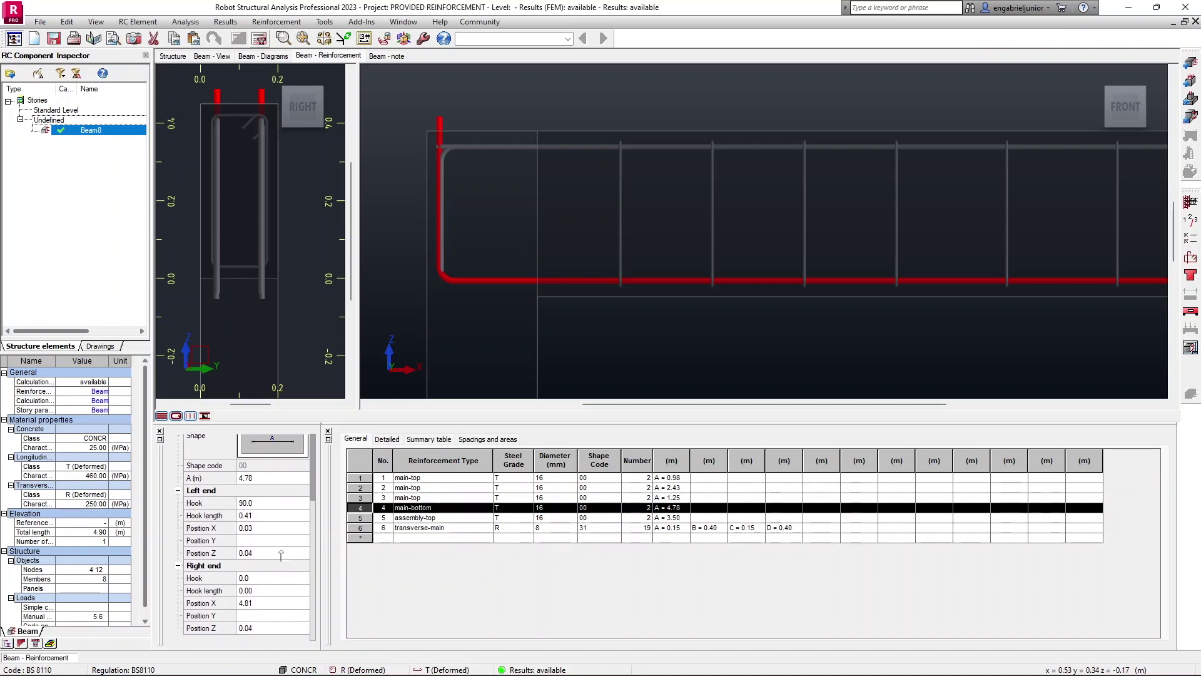
pyautogui.click(258, 517)
pyautogui.write('0.30')
pyautogui.press('Return')
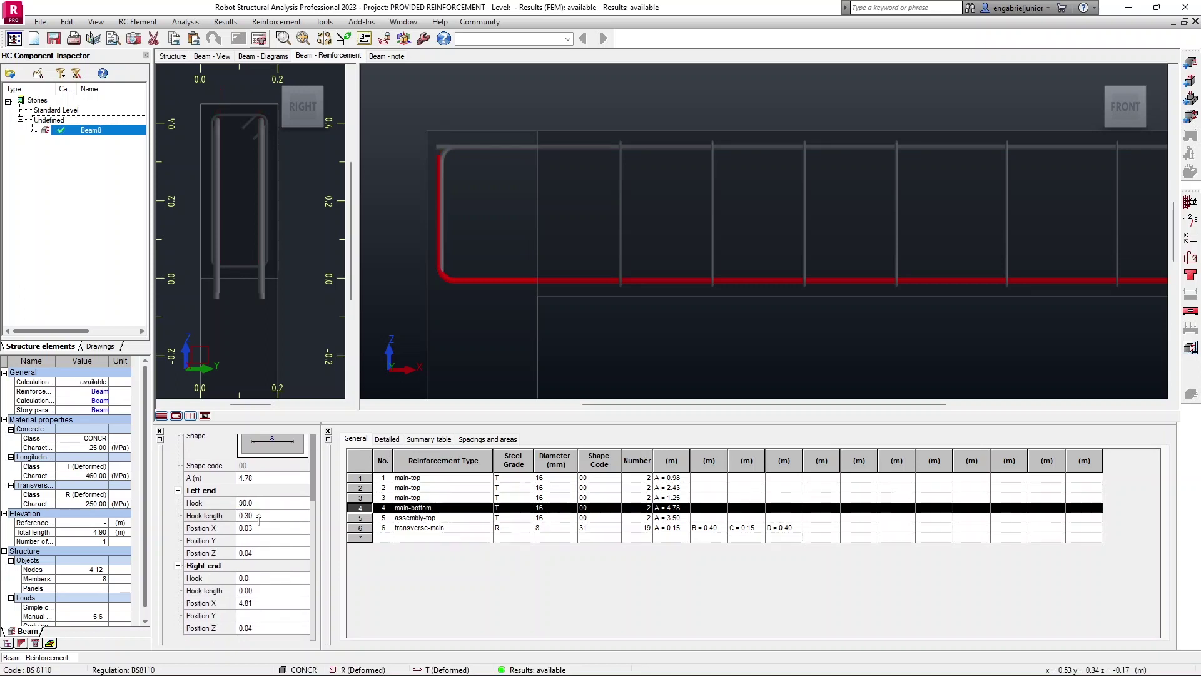
pyautogui.press('Escape')
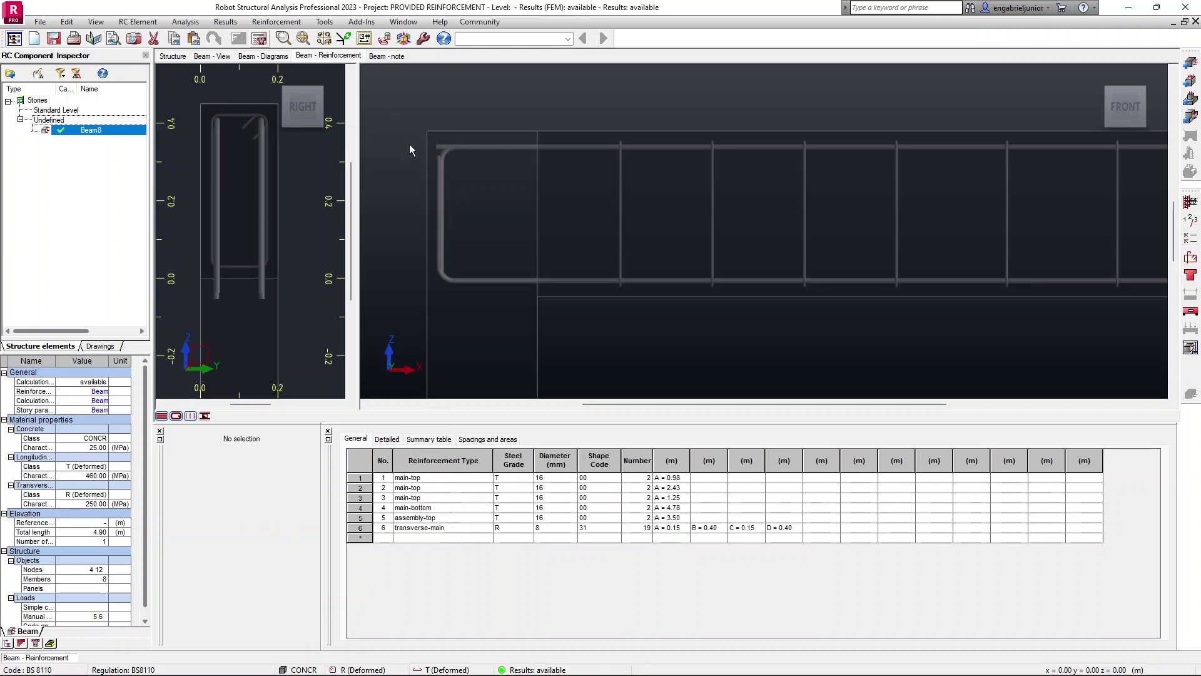
# Select the assembly-top bar and examine how it runs along the beam between the supports
pyautogui.click(441, 148)
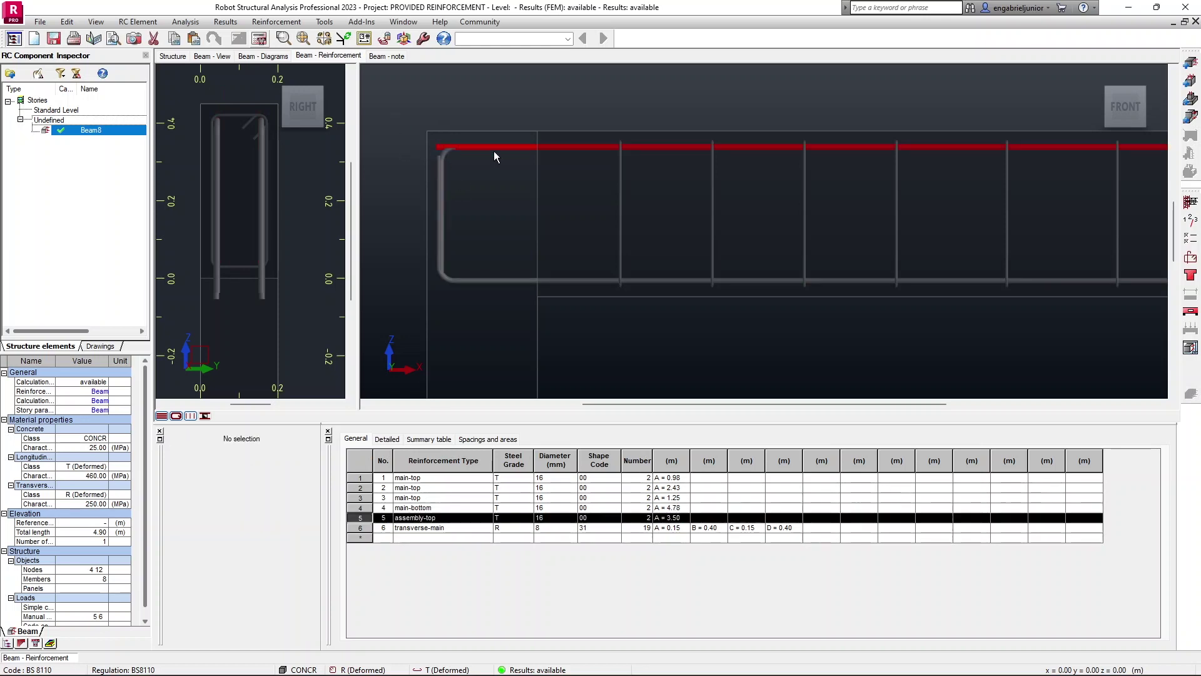
pyautogui.scroll(-5, 480, 179)
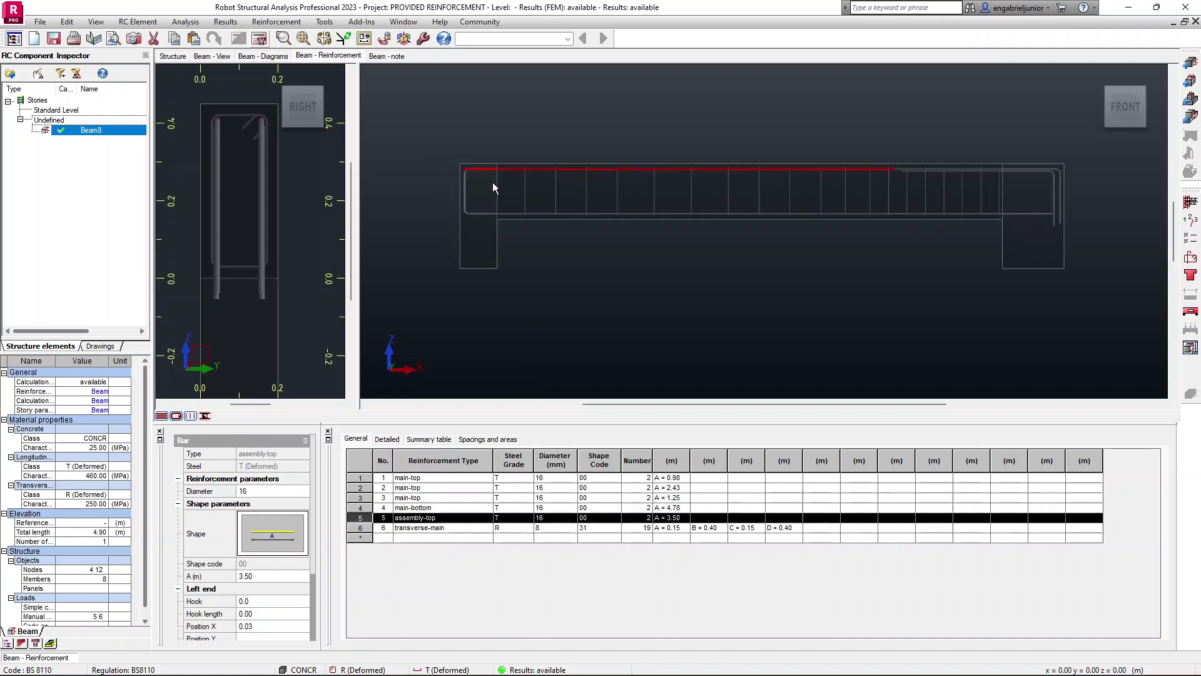
pyautogui.scroll(2, 591, 159)
pyautogui.moveTo(532, 183); pyautogui.dragTo(548, 157, button='middle')
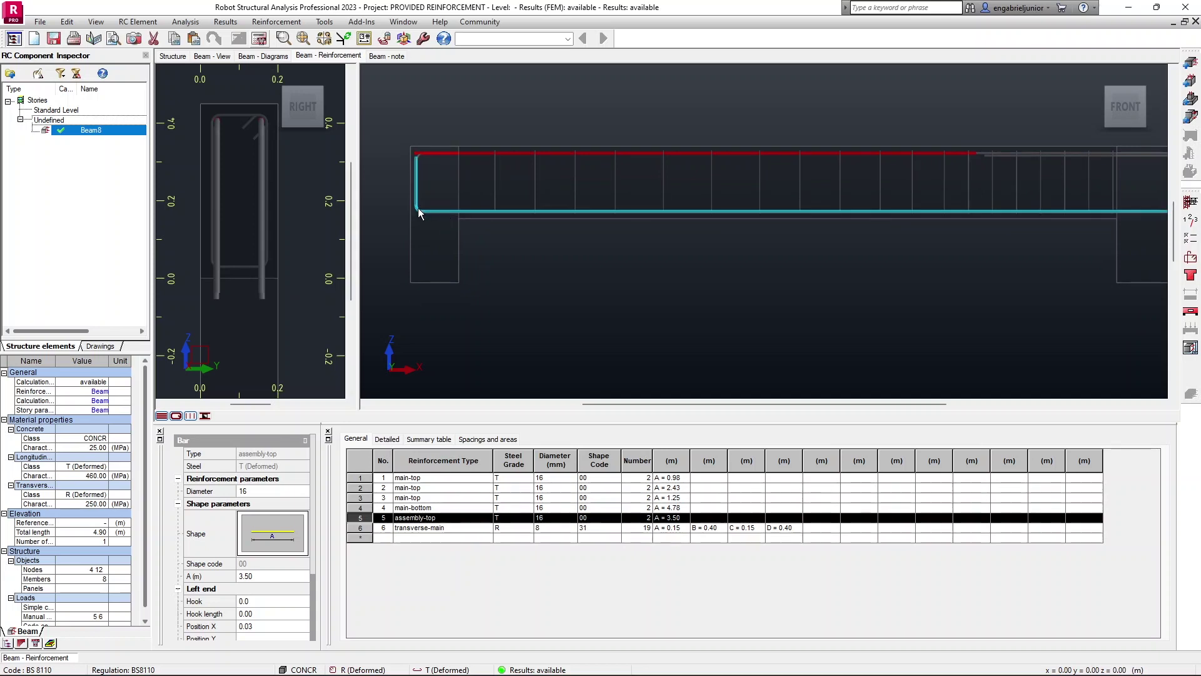
pyautogui.scroll(-1, 416, 219)
pyautogui.scroll(-1, 414, 220)
pyautogui.moveTo(419, 182); pyautogui.dragTo(453, 184, button='middle')
pyautogui.scroll(1, 453, 183)
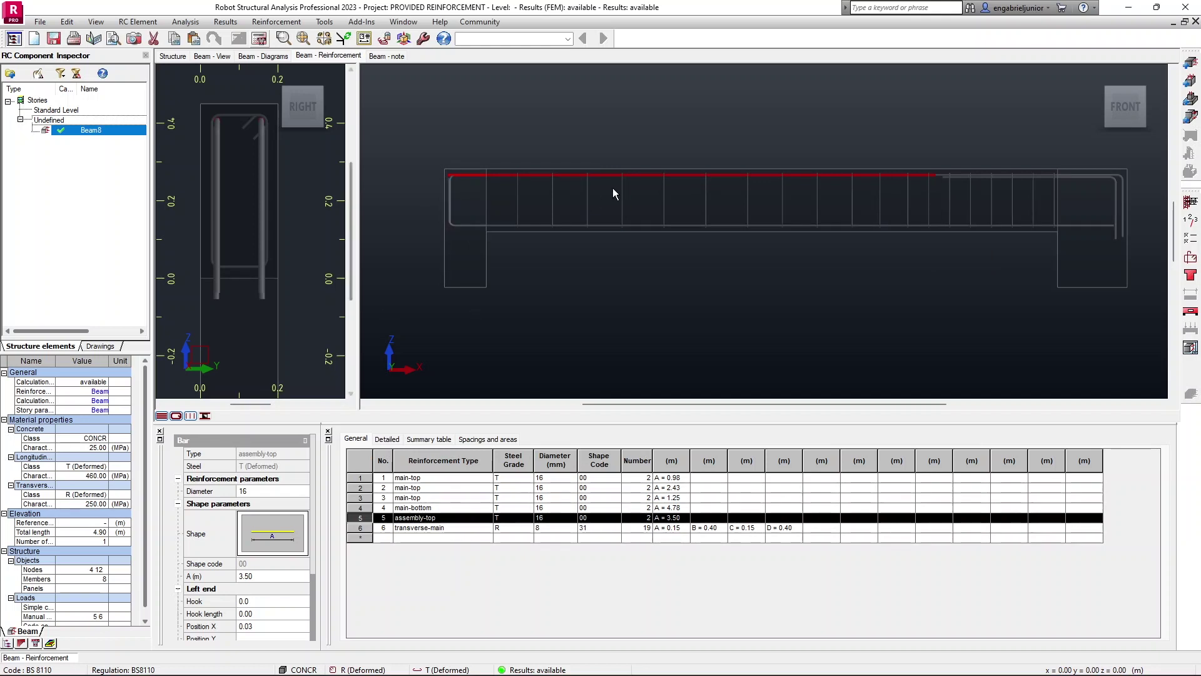
pyautogui.moveTo(617, 189); pyautogui.dragTo(592, 189, button='middle')
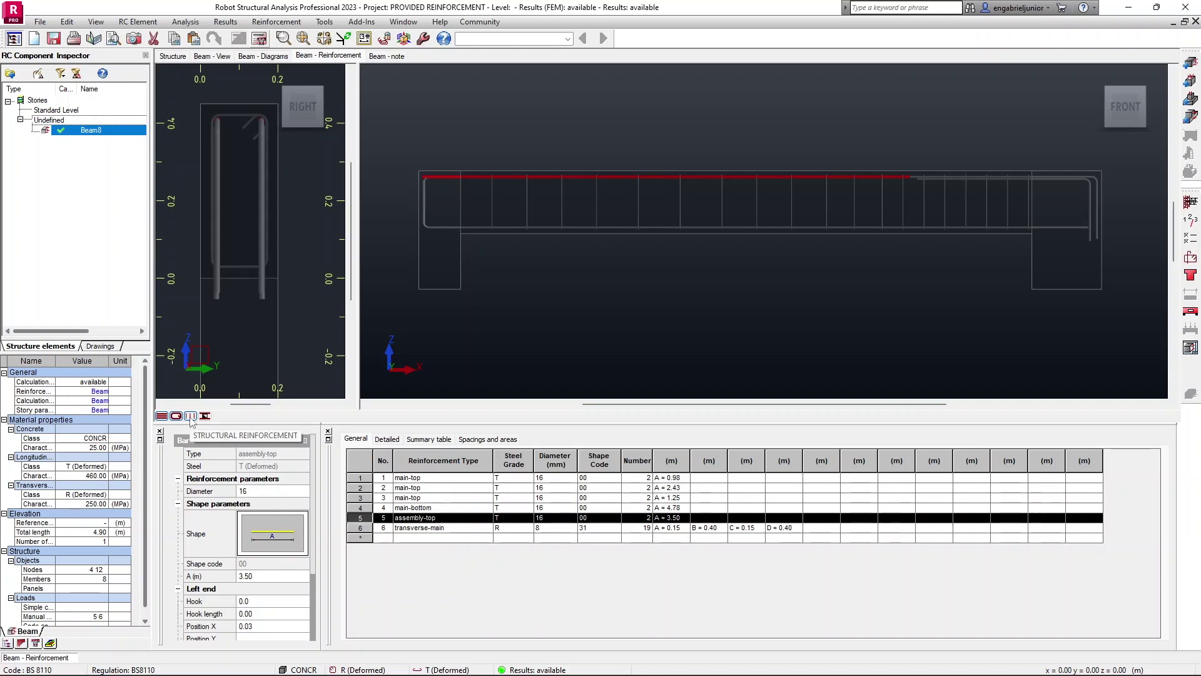
# Hide the structural and transversal reinforcement so that only the main bars are displayed
pyautogui.press('Delete')
pyautogui.scroll(2, 722, 244)
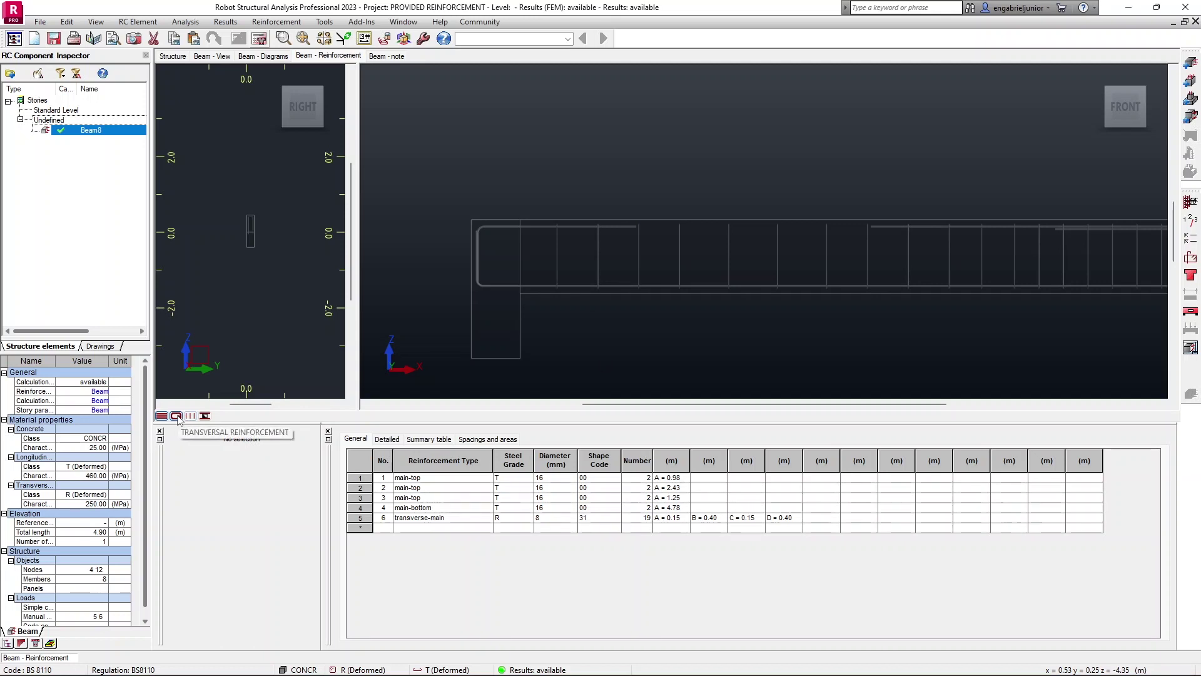
pyautogui.click(177, 416)
pyautogui.scroll(2, 633, 215)
pyautogui.moveTo(738, 211); pyautogui.dragTo(668, 199, button='middle')
pyautogui.scroll(2, 596, 198)
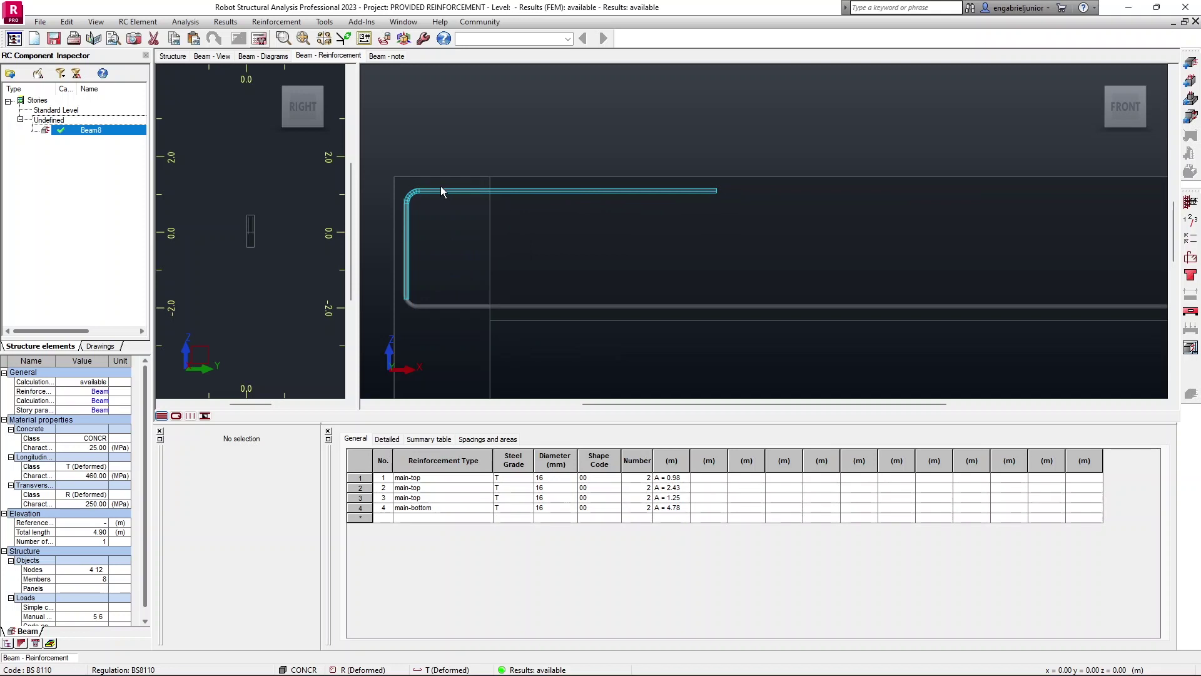
# Examine the hooks and end positions of the main-top bars at both ends of the beam
pyautogui.click(528, 192)
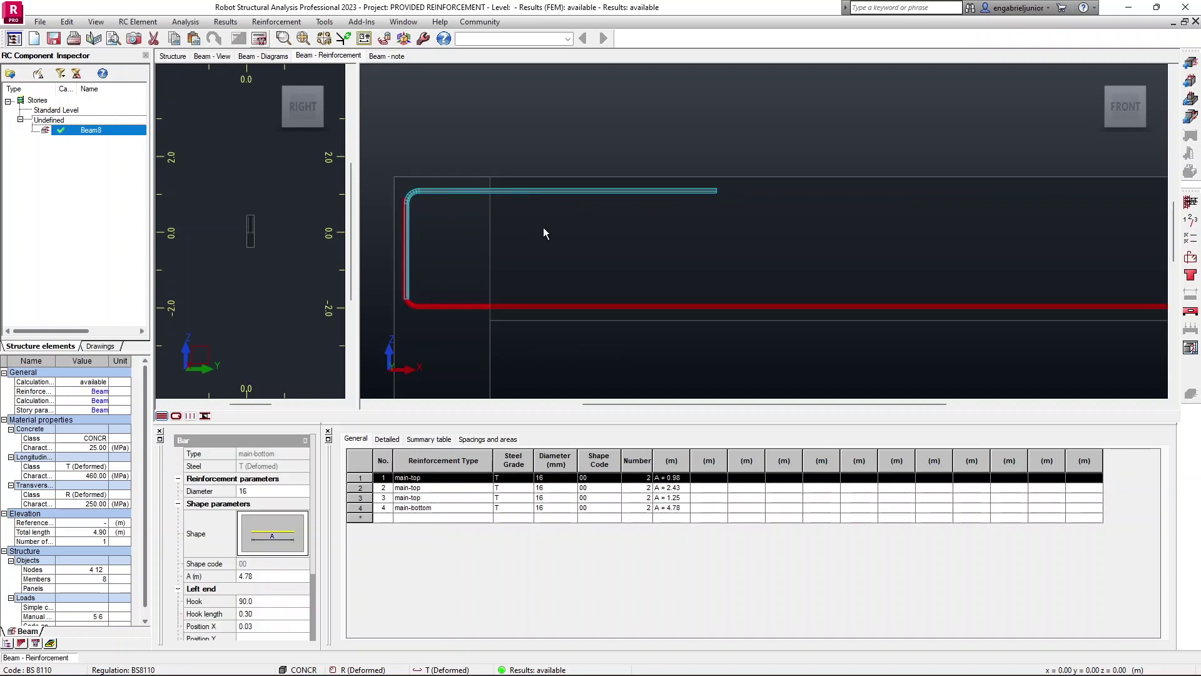
pyautogui.scroll(-4, 545, 226)
pyautogui.scroll(3, 922, 232)
pyautogui.moveTo(942, 238); pyautogui.dragTo(840, 236, button='middle')
pyautogui.scroll(4, 848, 237)
pyautogui.scroll(-2, 665, 254)
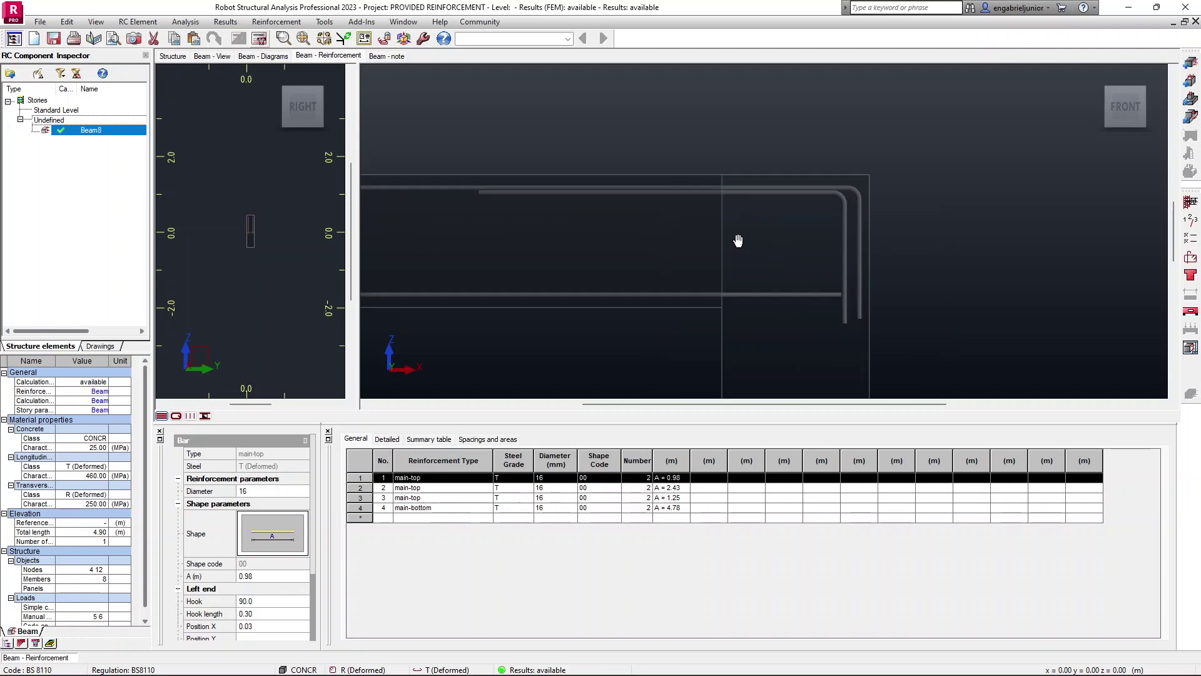
pyautogui.click(843, 230)
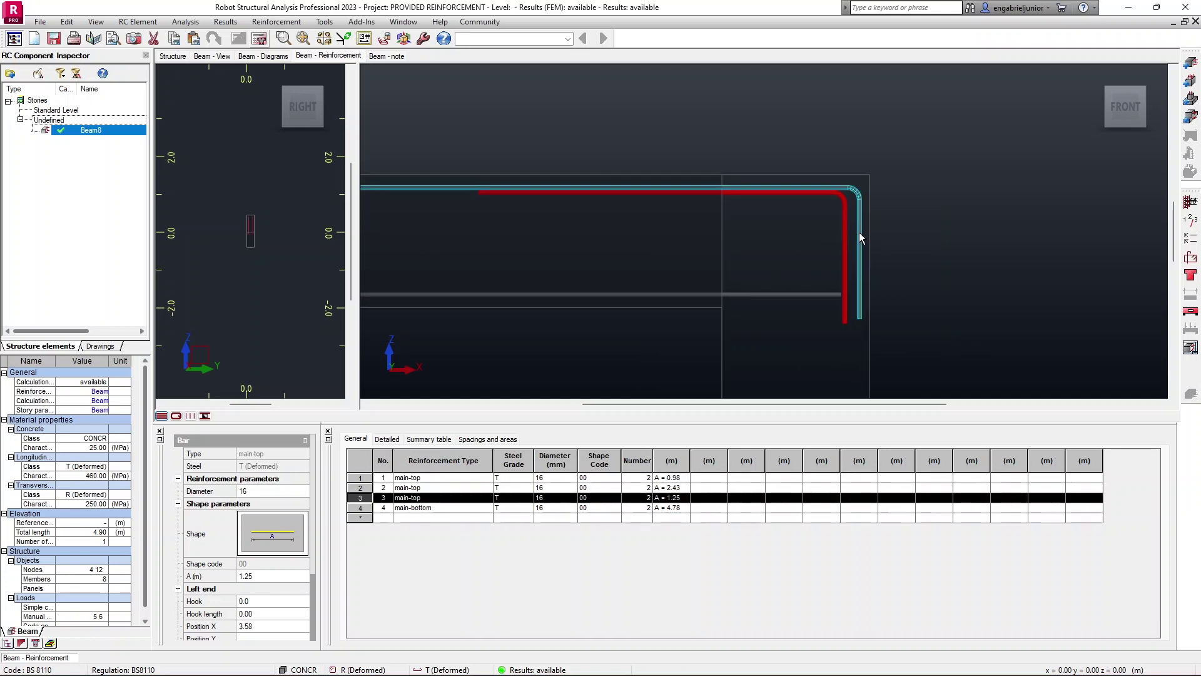
pyautogui.scroll(1, 831, 228)
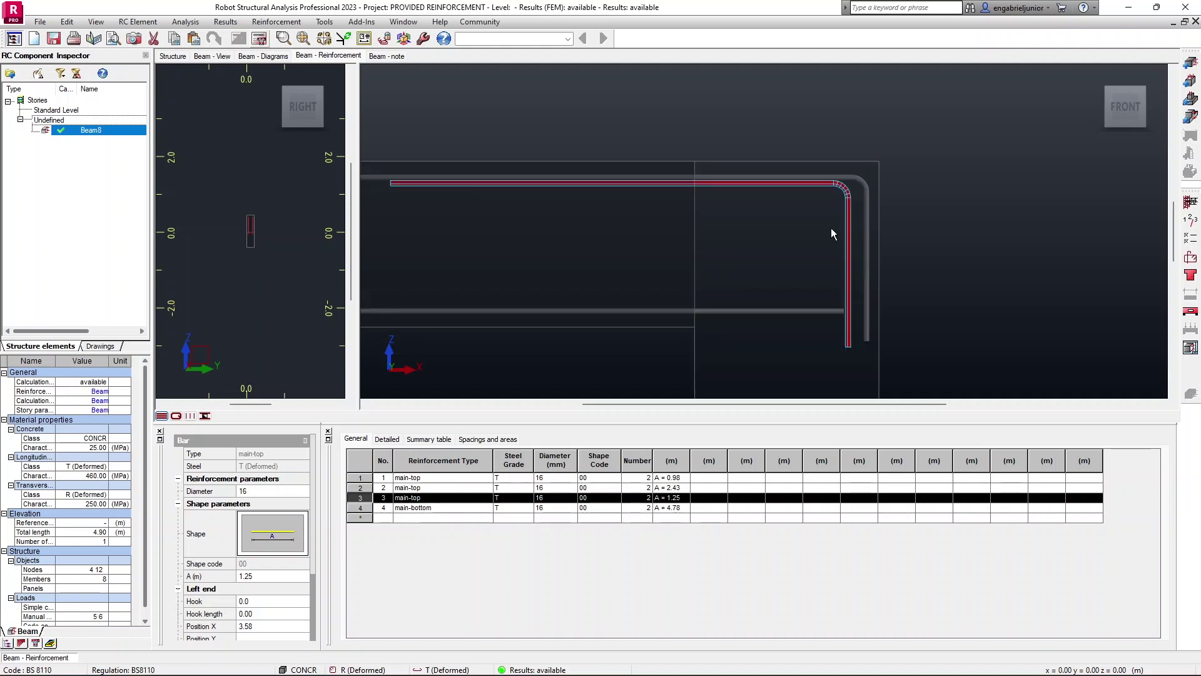
pyautogui.click(866, 224)
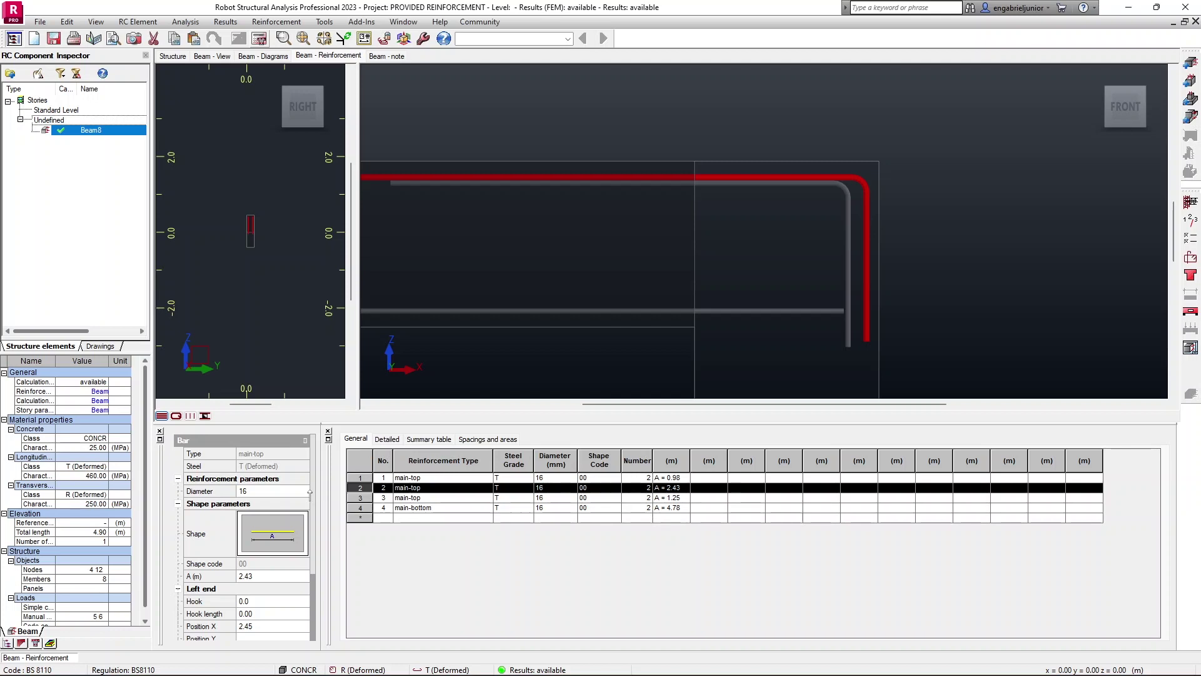
pyautogui.scroll(-3, 314, 495)
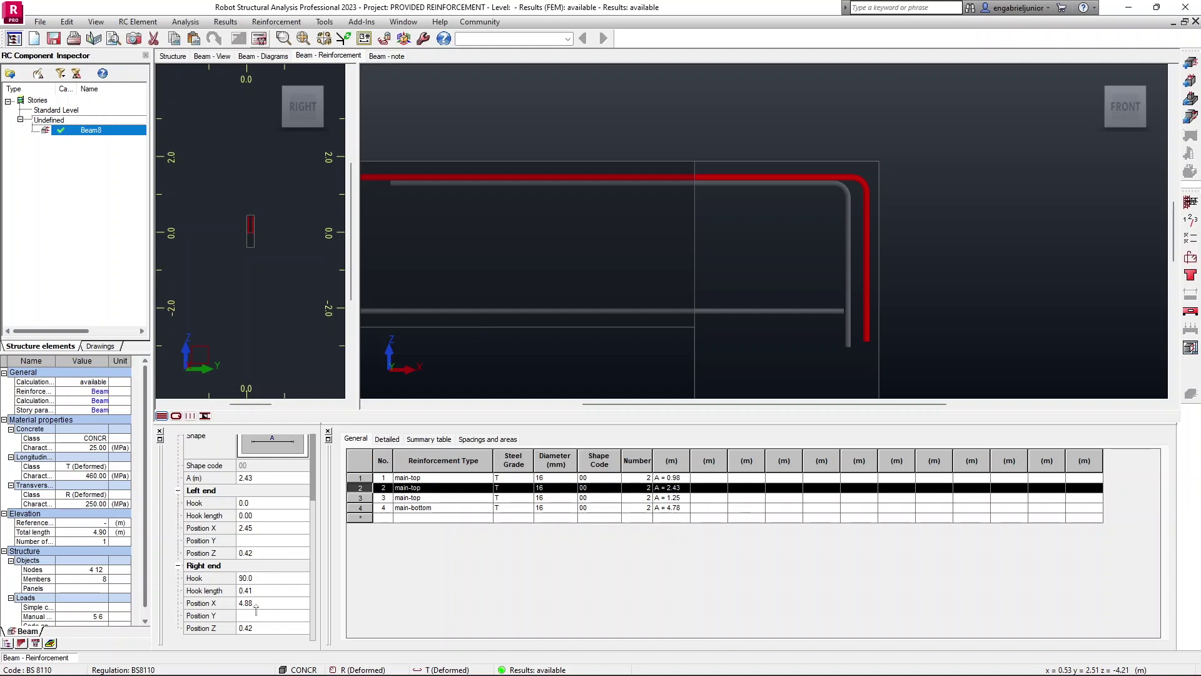
# Switch the beam's elevation view to the XZ projection
pyautogui.scroll(-5, 576, 292)
pyautogui.moveTo(576, 292); pyautogui.dragTo(738, 259, button='middle')
pyautogui.scroll(2, 616, 276)
pyautogui.rightClick(639, 162)
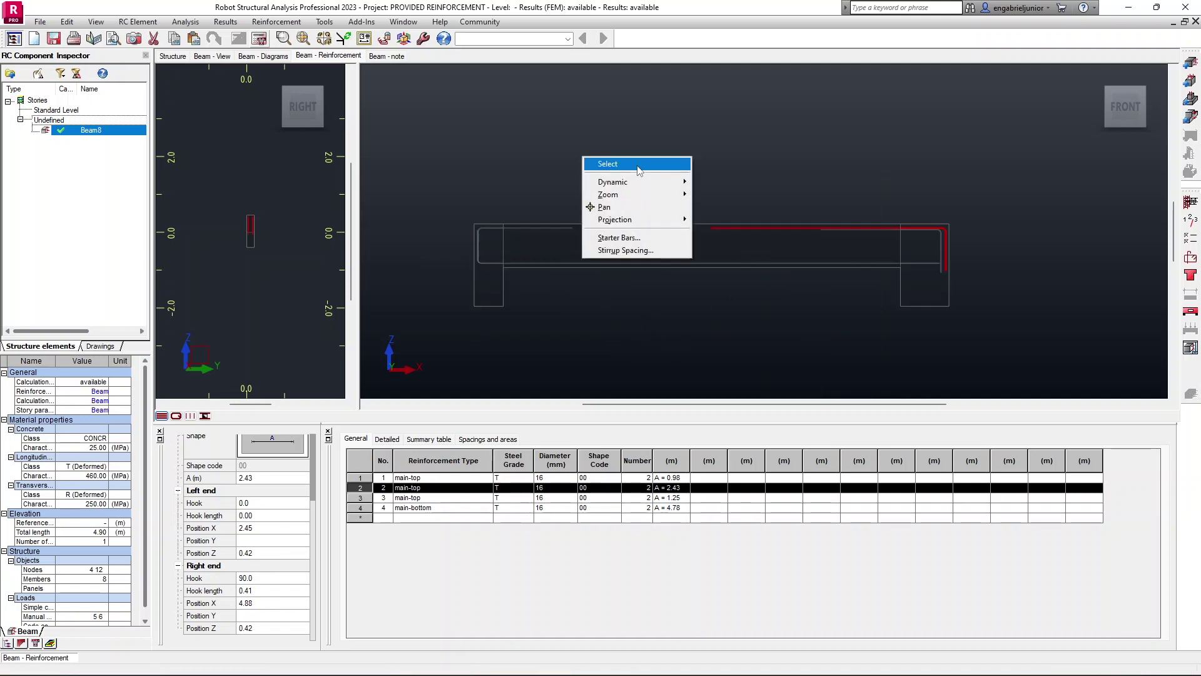
pyautogui.moveTo(627, 220)
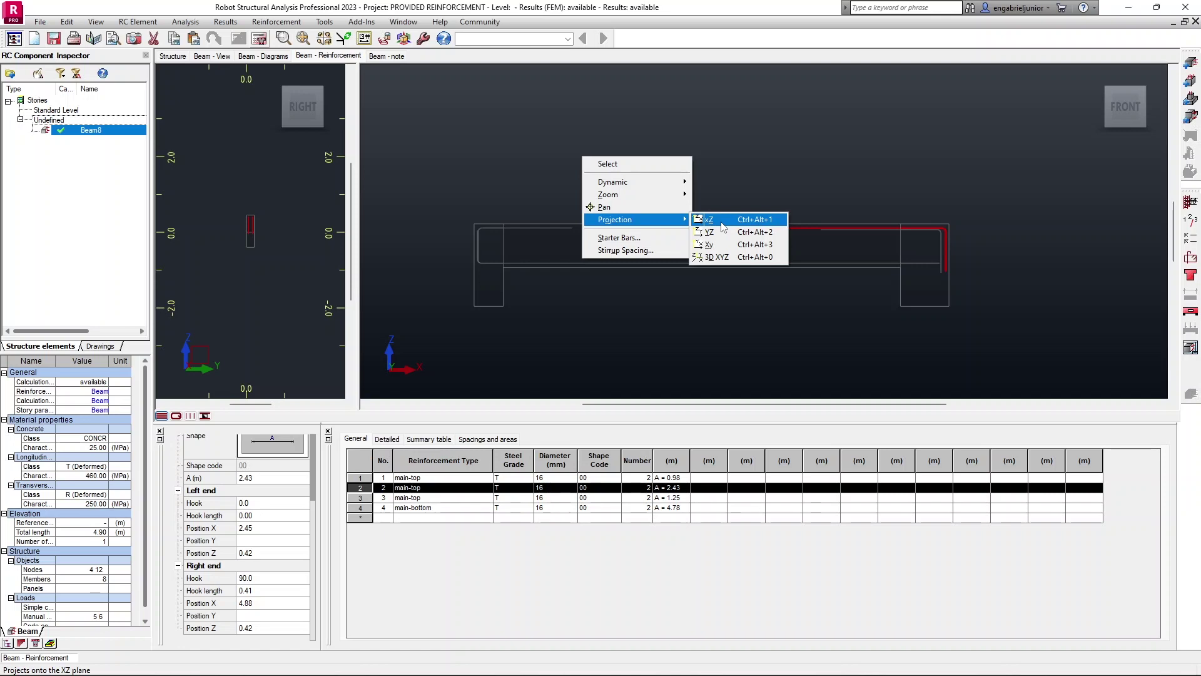
pyautogui.click(720, 222)
# Examine the distance between main-top bar 2's right-end hook and the beam's end face against the X scale
pyautogui.scroll(4, 674, 217)
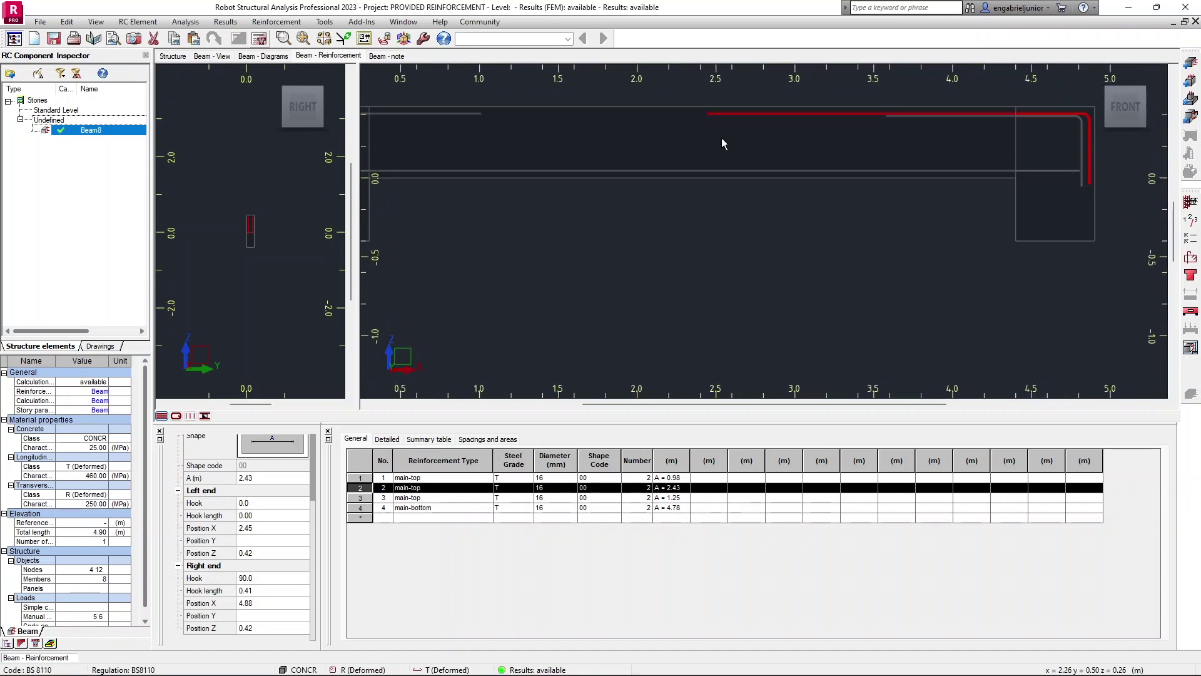
pyautogui.scroll(4, 1032, 125)
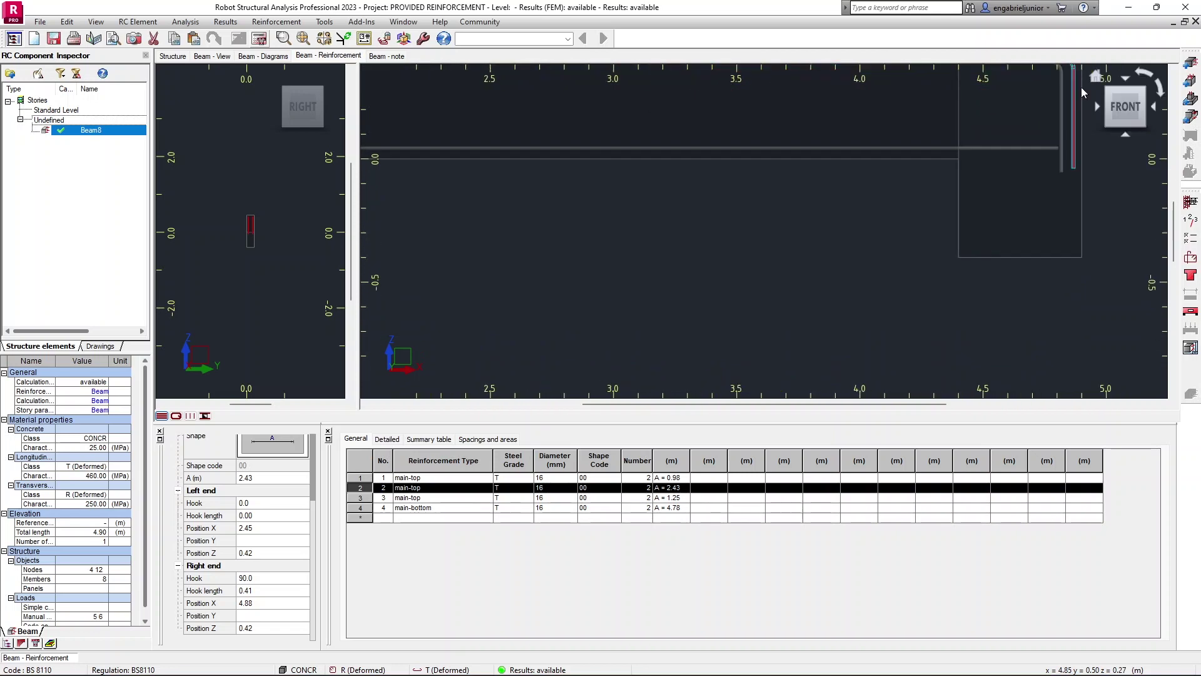
pyautogui.scroll(3, 1001, 212)
pyautogui.scroll(5, 917, 133)
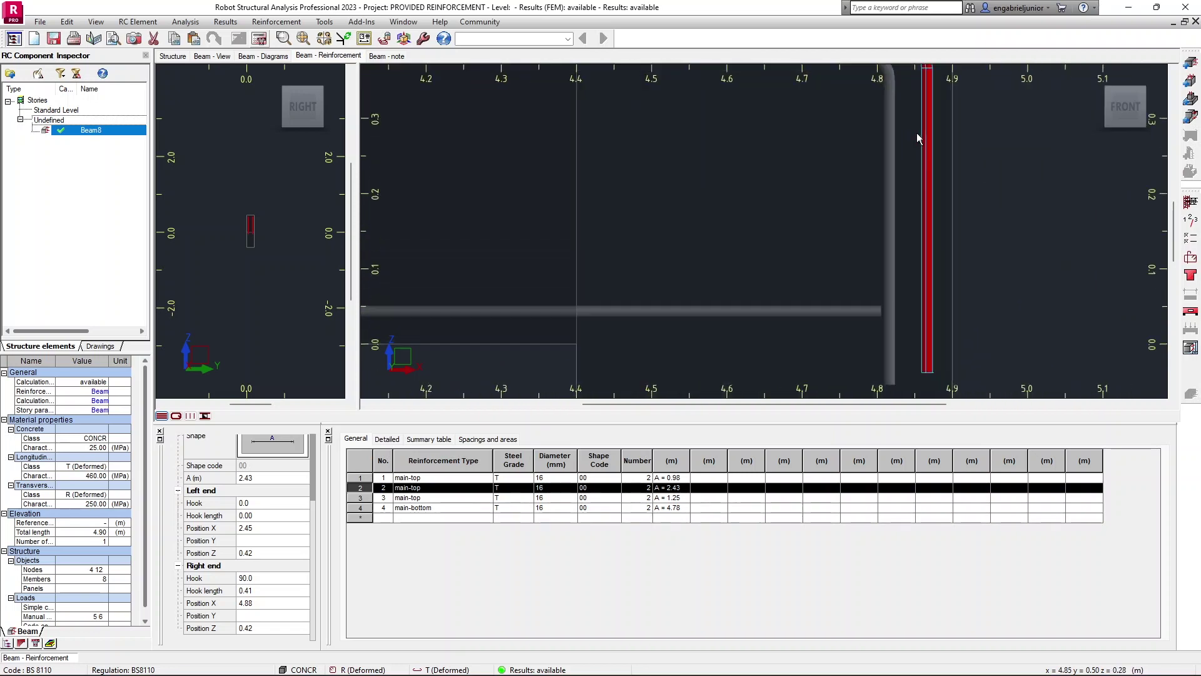
pyautogui.scroll(5, 945, 148)
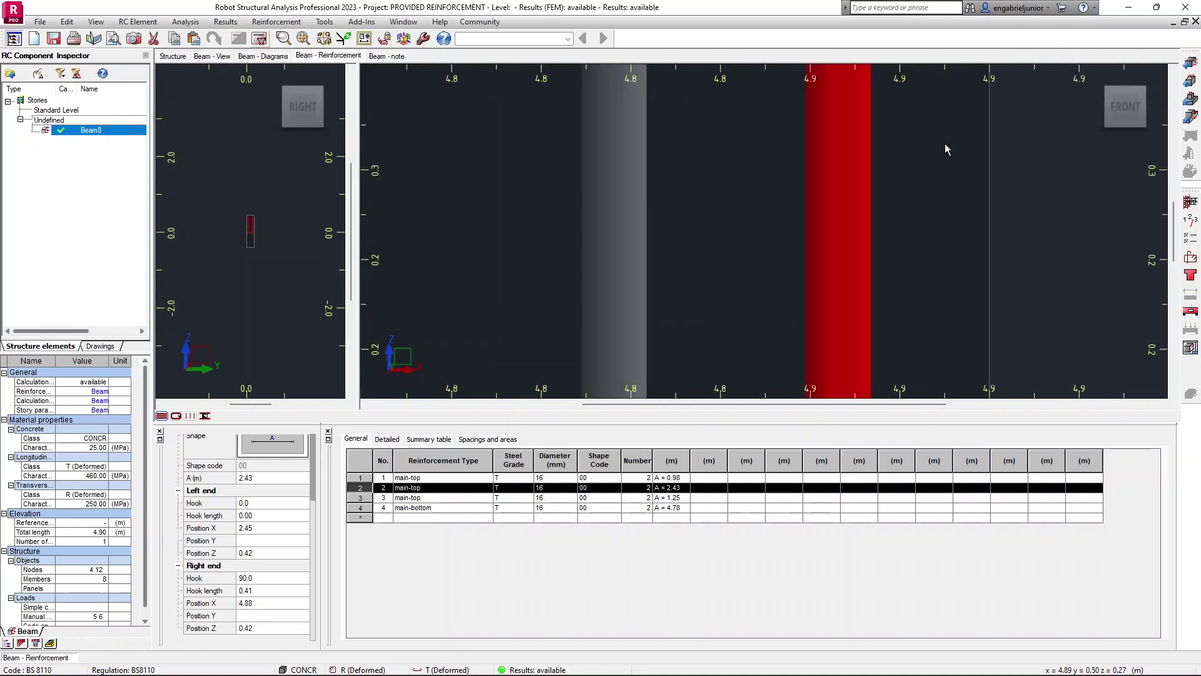
pyautogui.scroll(5, 945, 149)
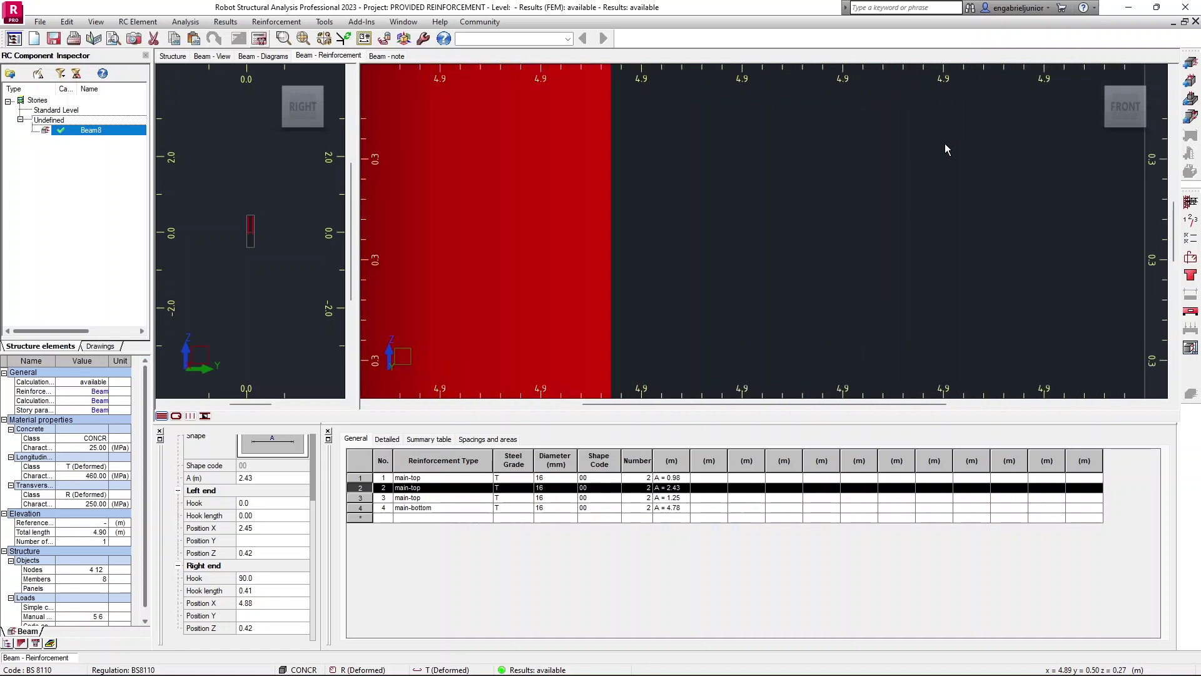
pyautogui.scroll(-3, 1023, 157)
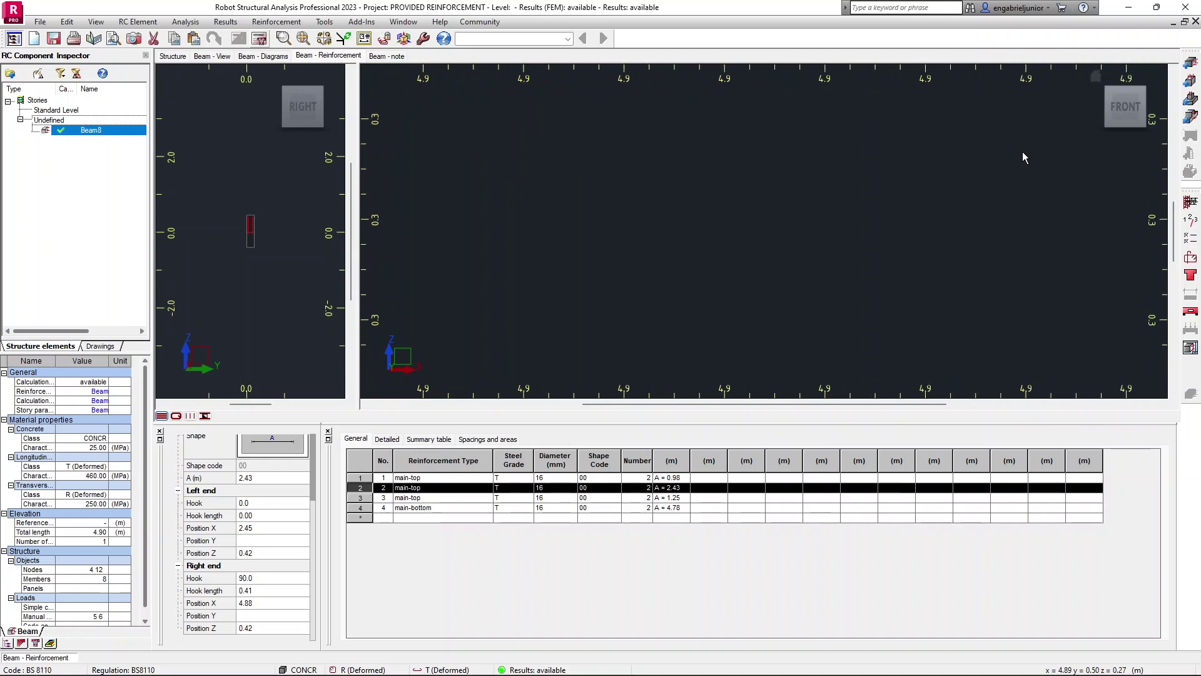
pyautogui.scroll(-5, 1025, 154)
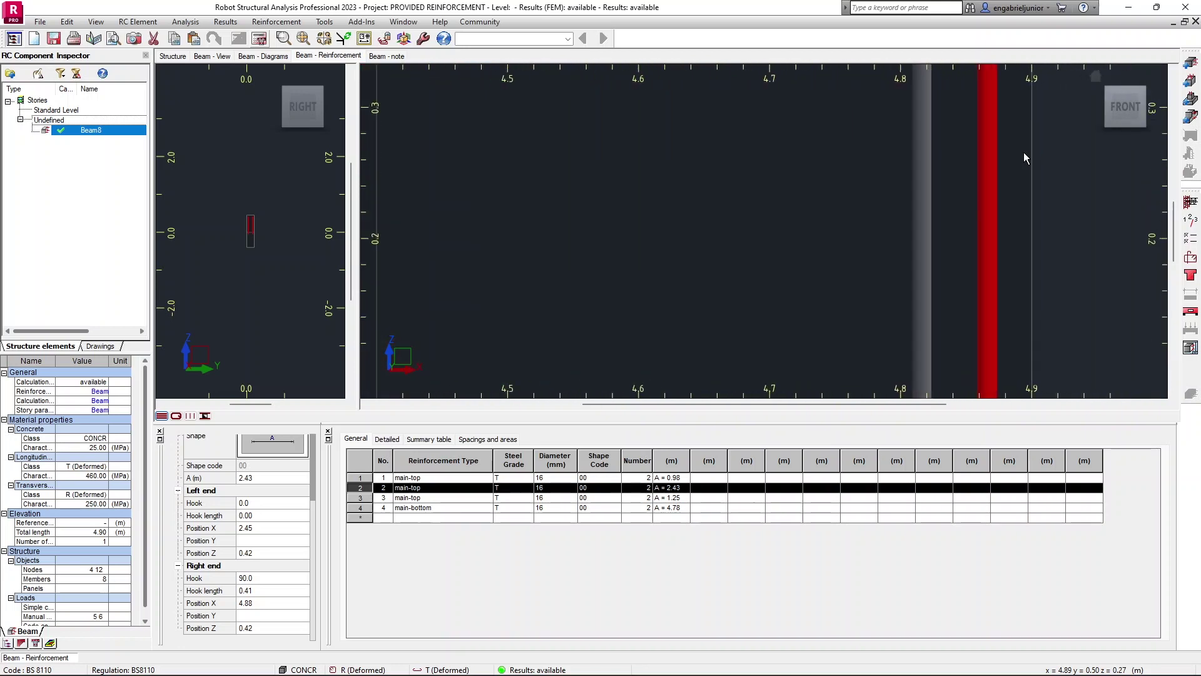
pyautogui.scroll(-2, 1023, 152)
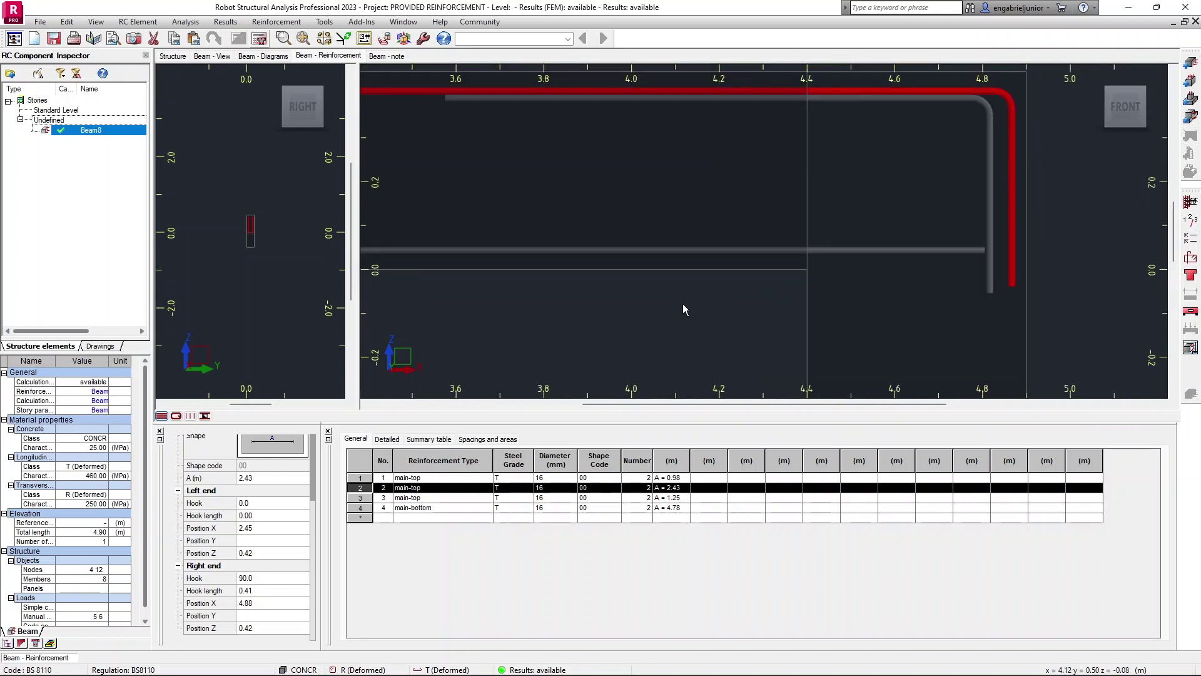
# Set the right-end Position X of main-top bar 3 to 4.88, matching main-top bar 2, and deselect the bar
pyautogui.click(990, 142)
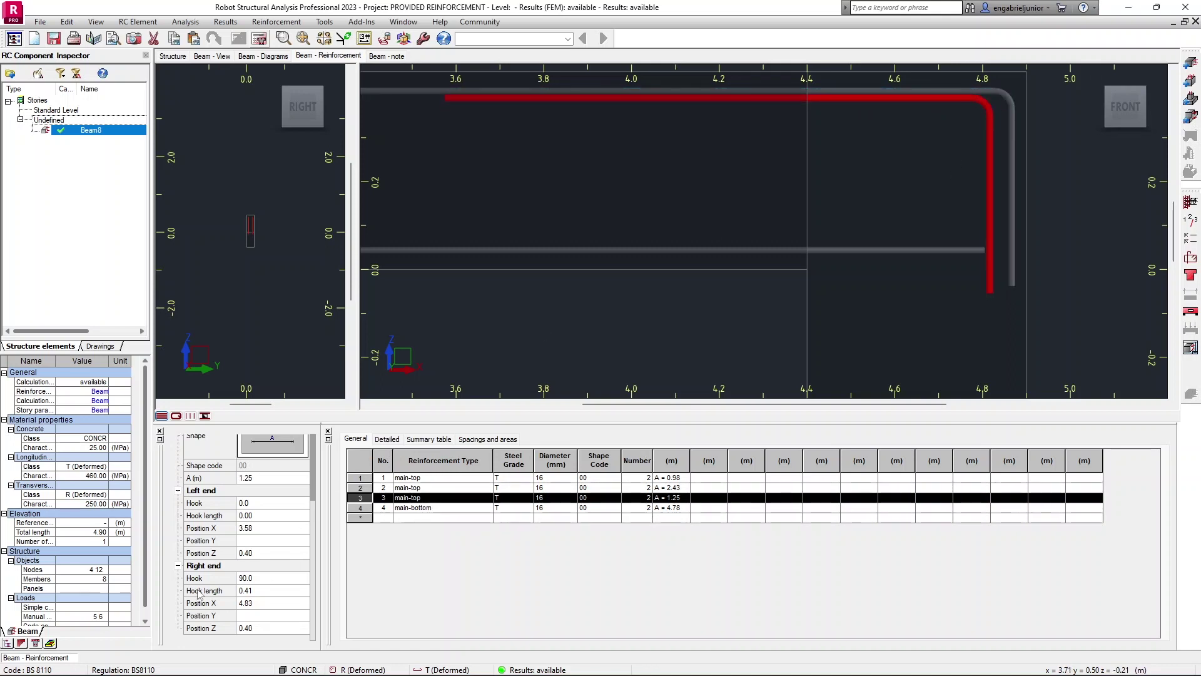
pyautogui.click(265, 603)
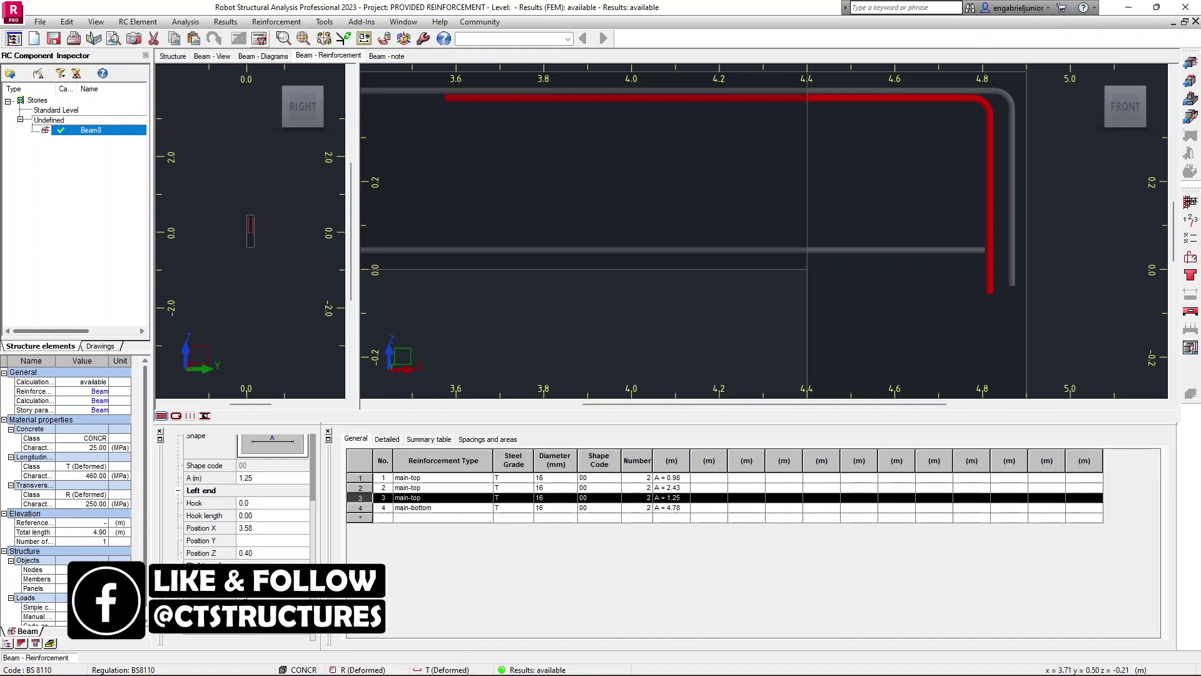
pyautogui.press('Return')
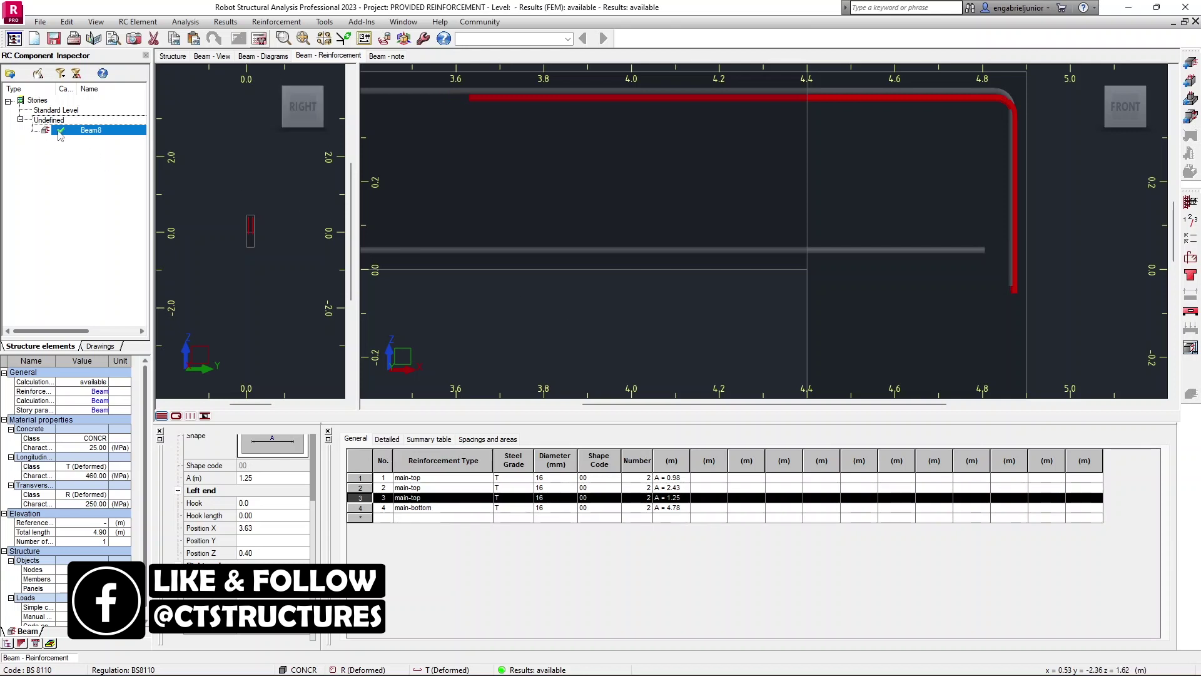
pyautogui.click(1041, 194)
pyautogui.scroll(-4, 760, 231)
pyautogui.scroll(-4, 710, 222)
pyautogui.moveTo(767, 211); pyautogui.dragTo(892, 196, button='middle')
pyautogui.scroll(3, 637, 210)
pyautogui.scroll(-2, 636, 210)
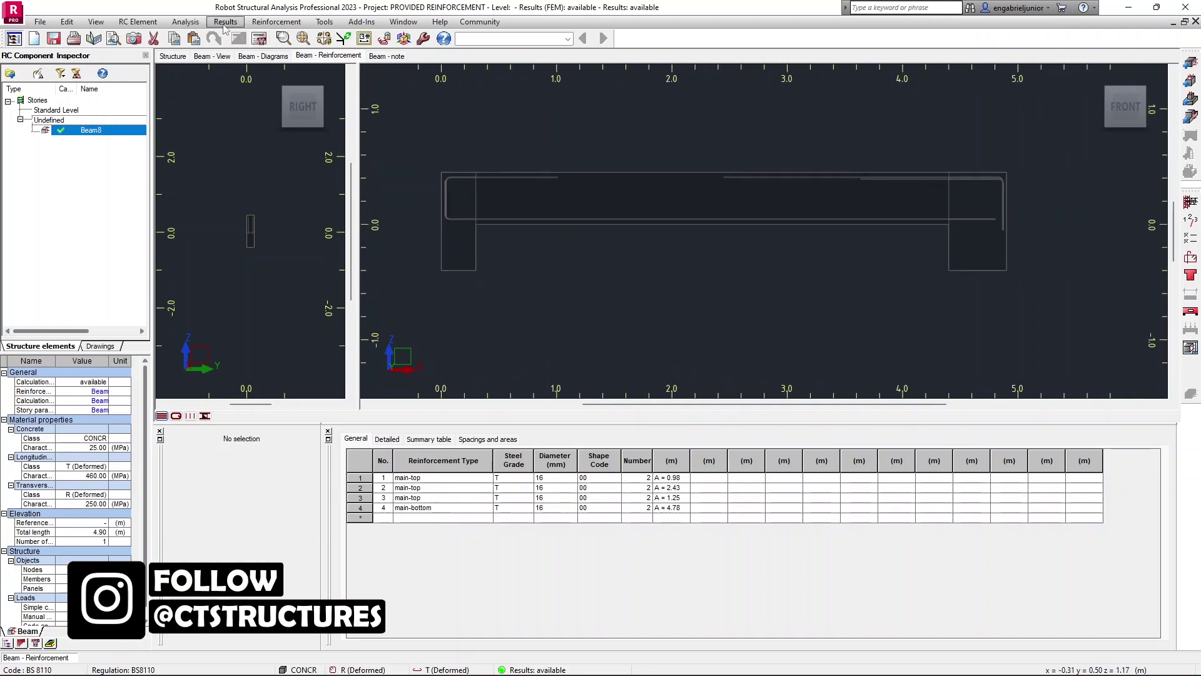
pyautogui.click(276, 22)
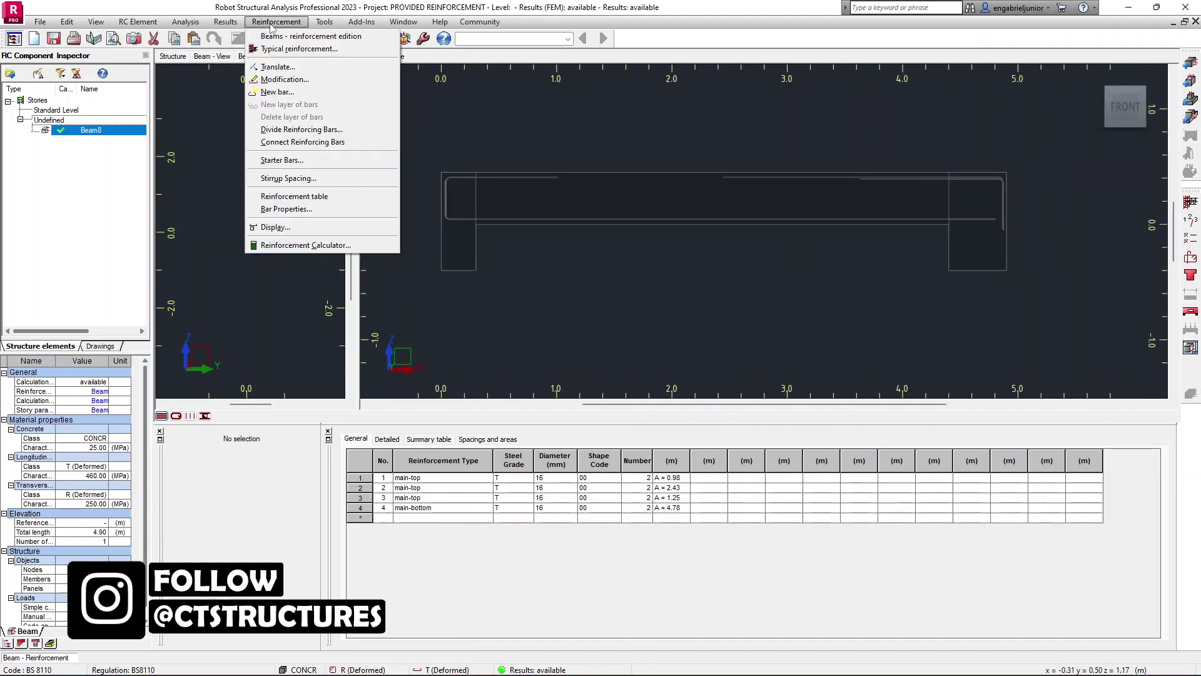
pyautogui.click(298, 91)
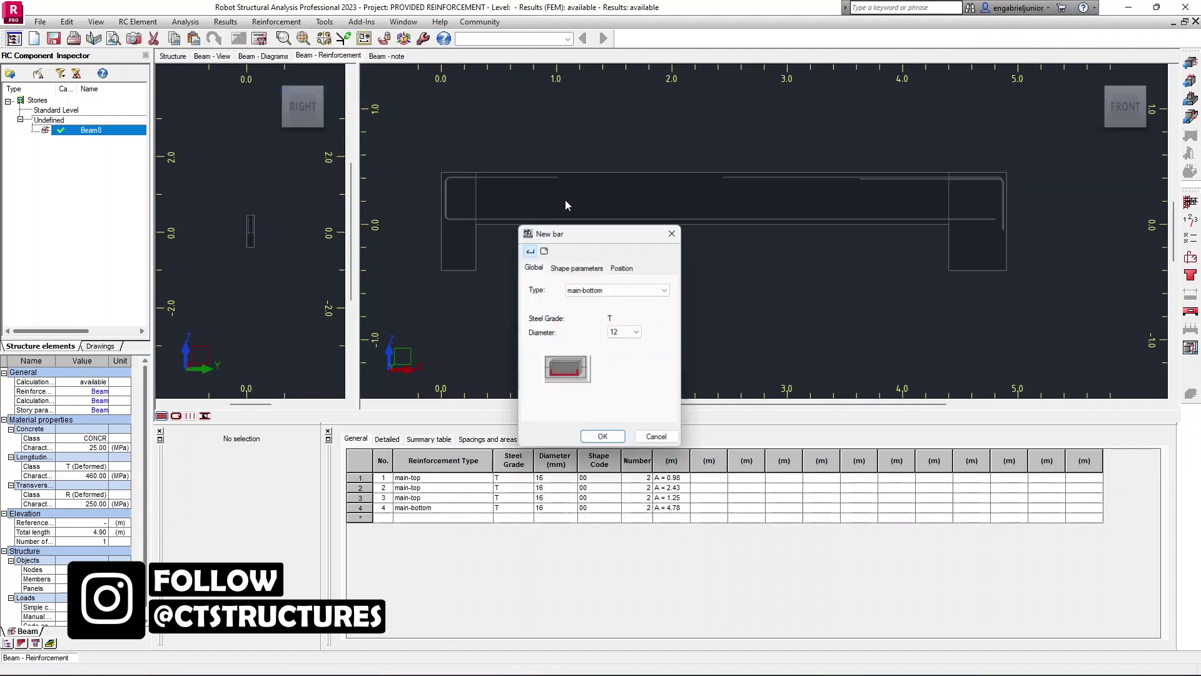
pyautogui.moveTo(582, 229); pyautogui.dragTo(333, 159)
pyautogui.click(388, 260)
pyautogui.click(379, 281)
pyautogui.click(315, 194)
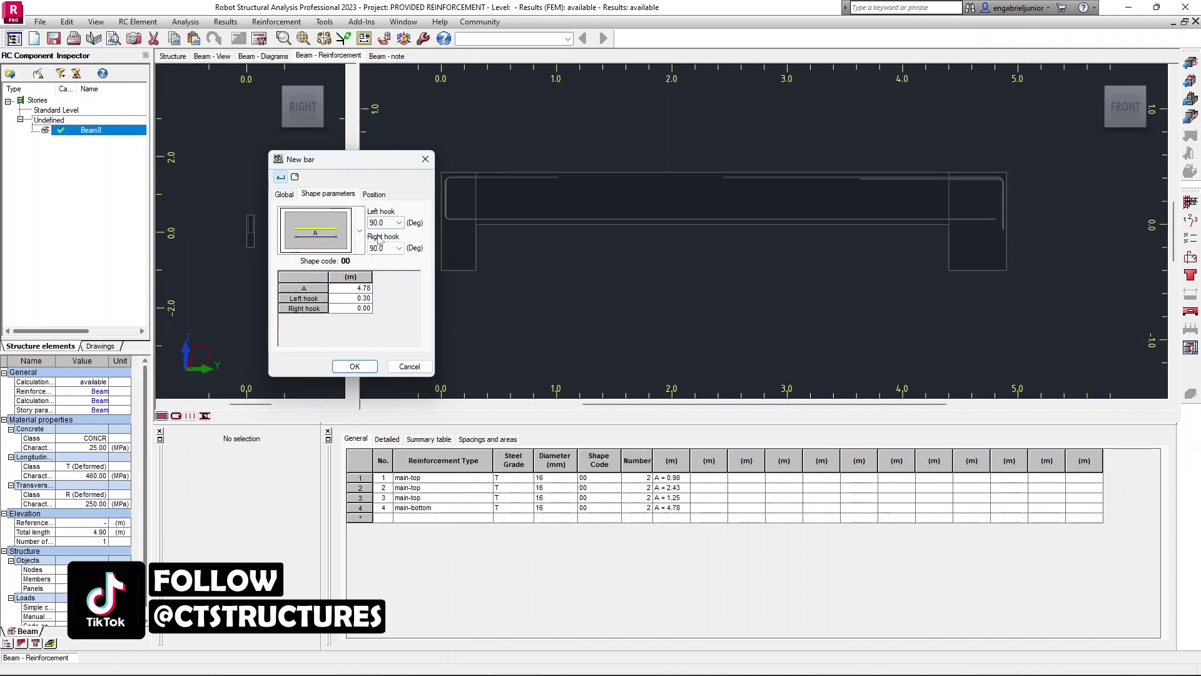
pyautogui.click(375, 195)
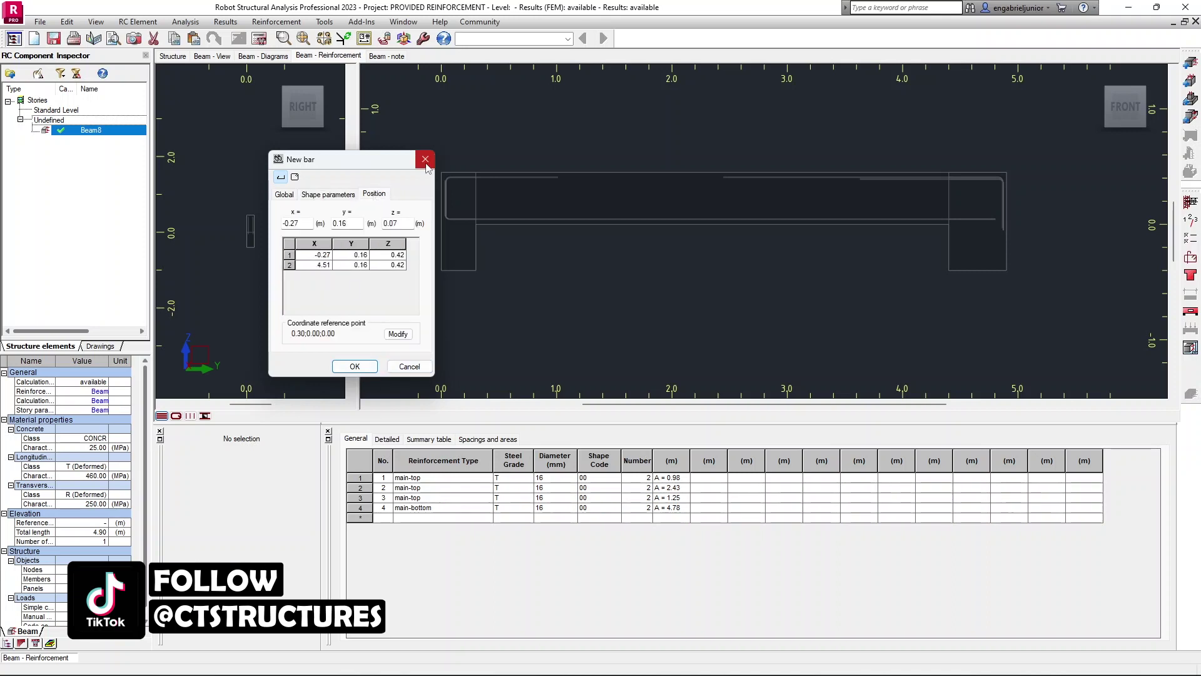
pyautogui.click(426, 159)
pyautogui.click(276, 22)
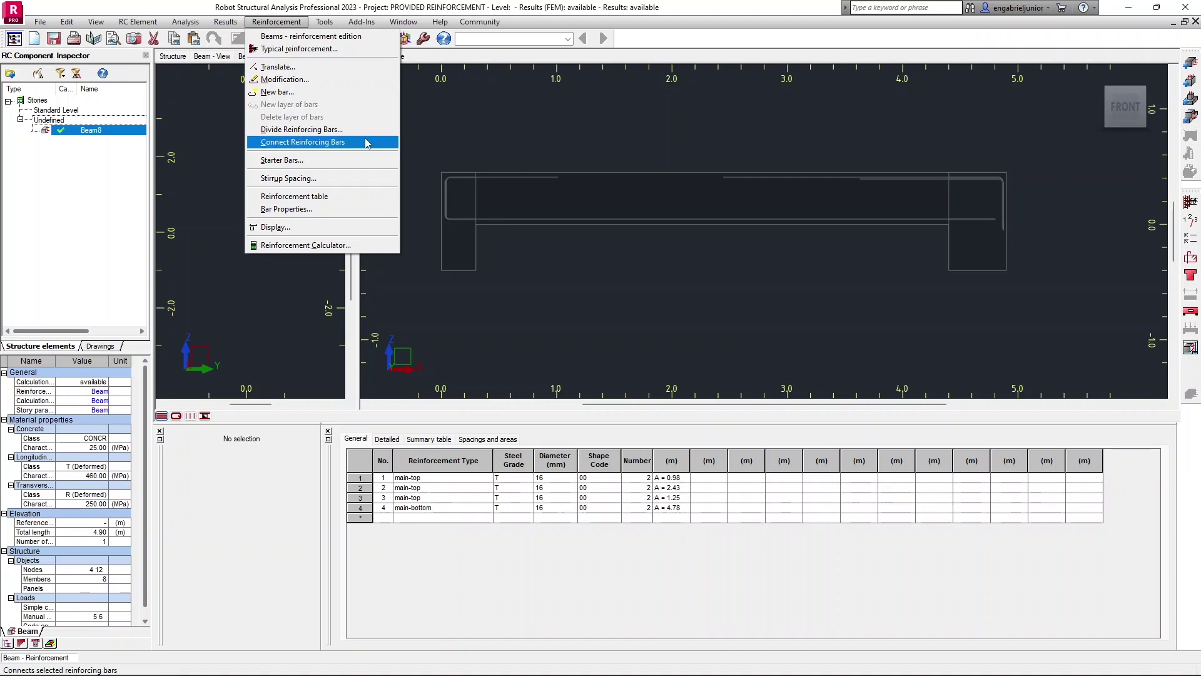
pyautogui.click(439, 22)
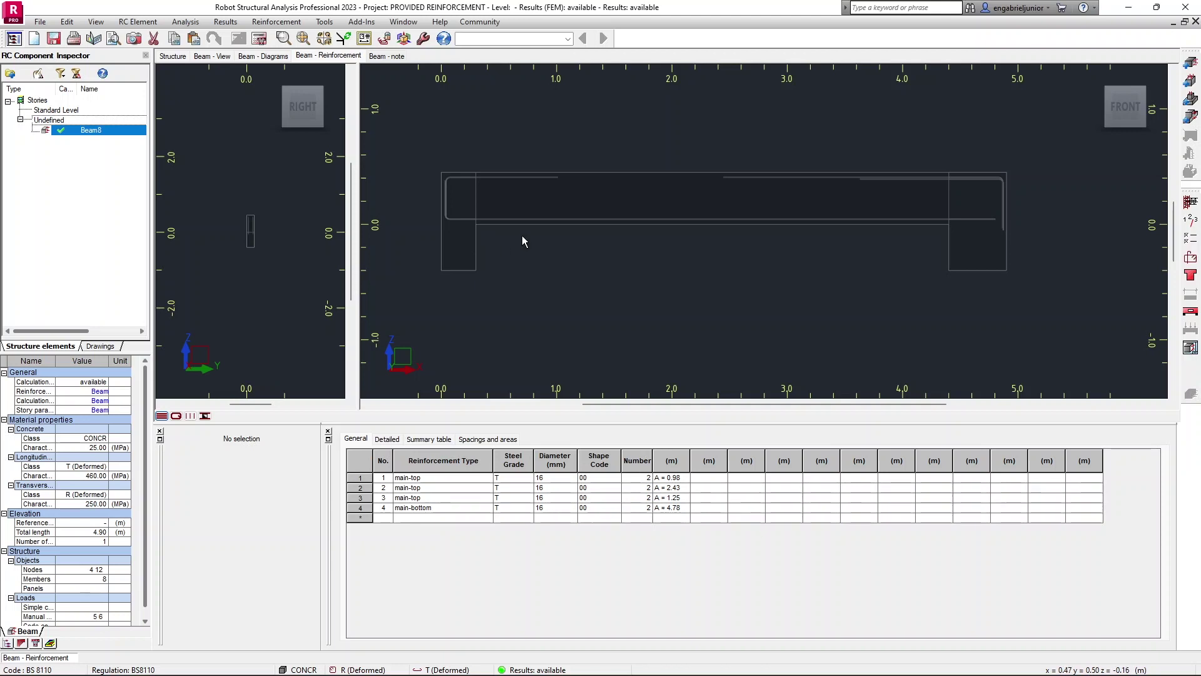
# Examine the beam's ULS bending moment and shear force diagrams together with the ULS display options
pyautogui.moveTo(319, 133)
pyautogui.click(264, 56)
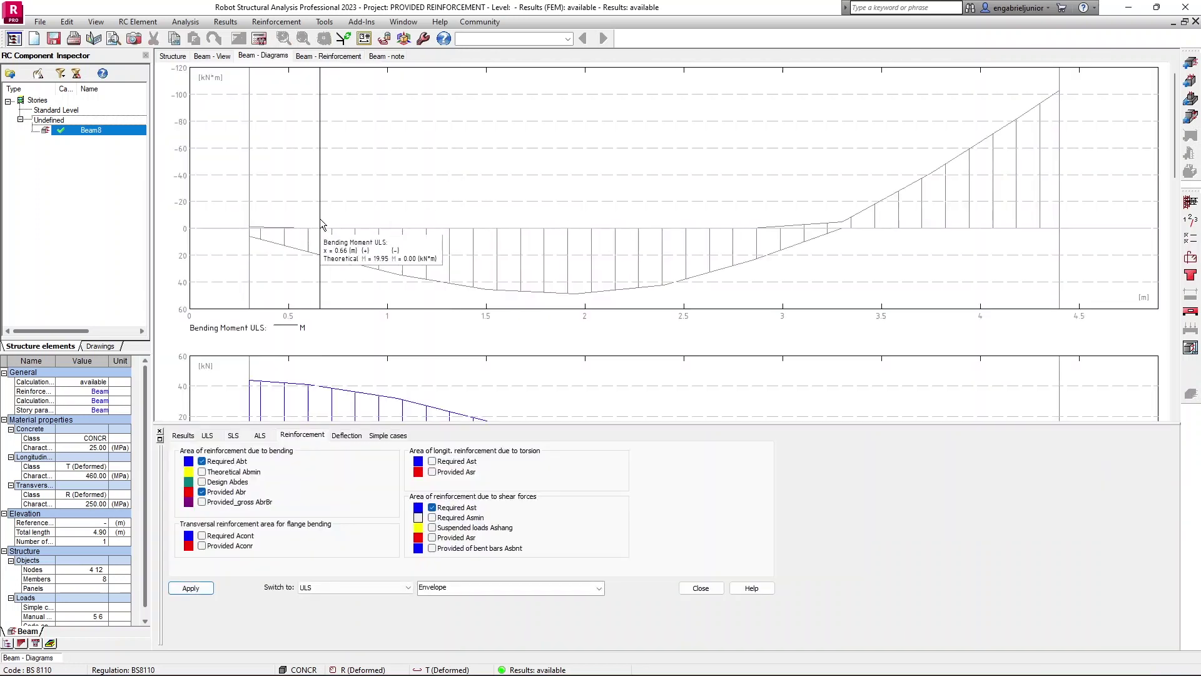
pyautogui.scroll(-4, 321, 219)
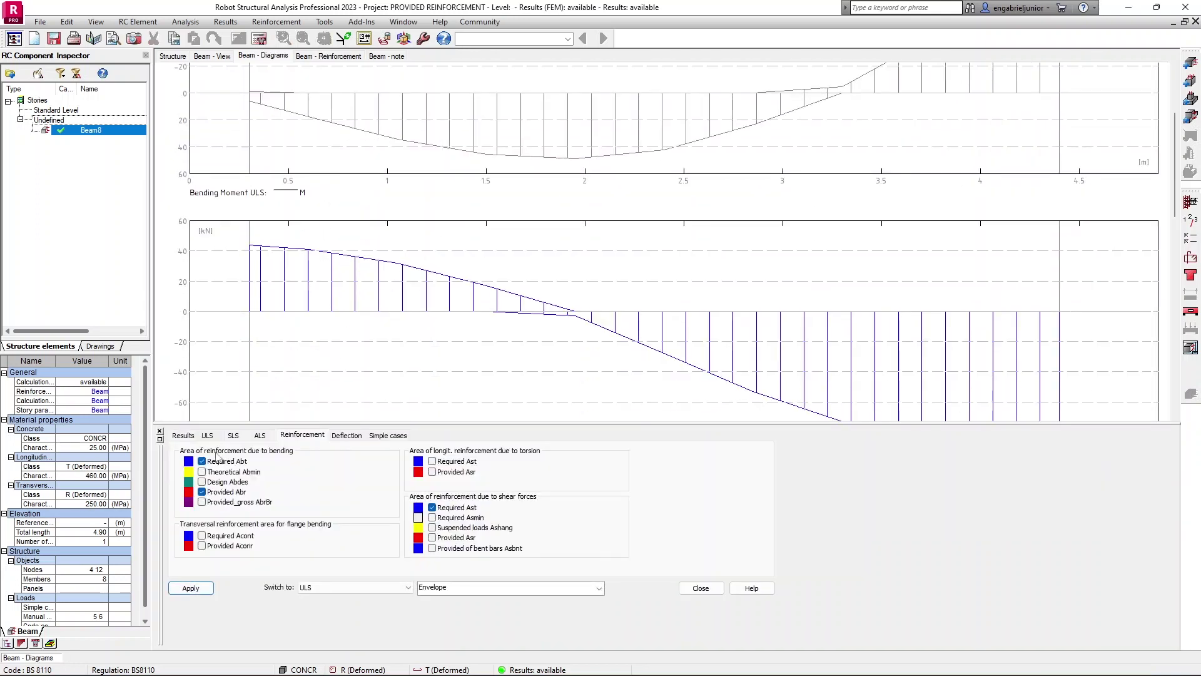
pyautogui.scroll(-2, 462, 216)
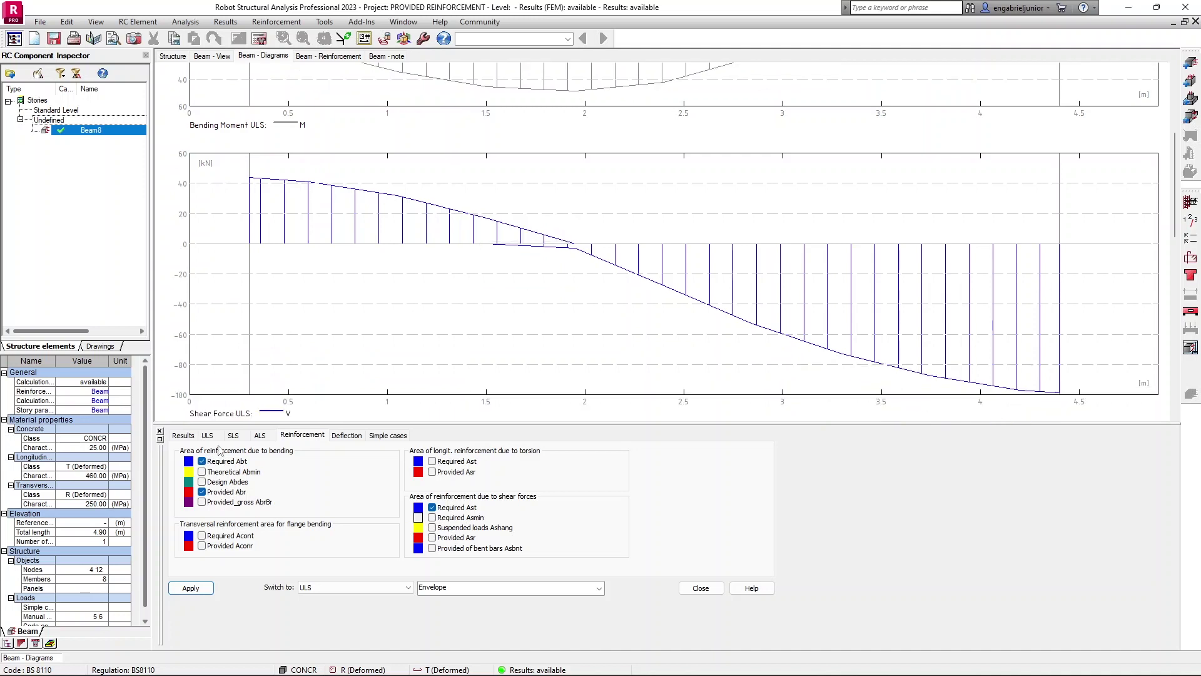
pyautogui.click(208, 436)
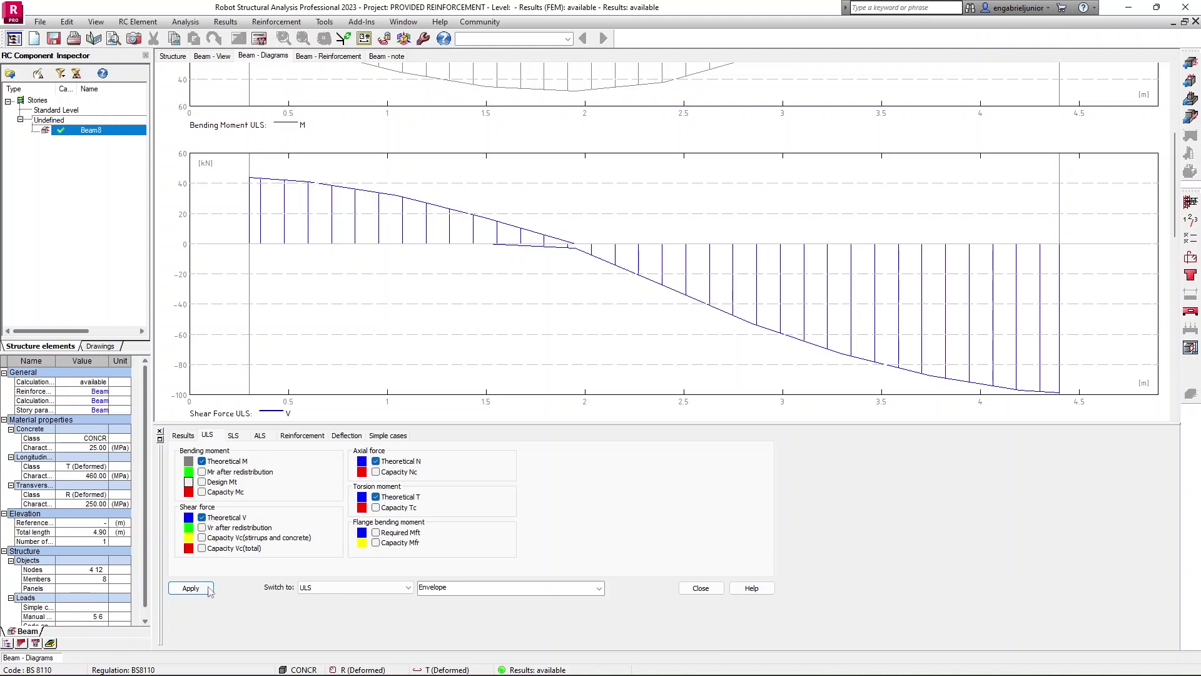
pyautogui.scroll(-4, 384, 268)
pyautogui.scroll(10, 386, 266)
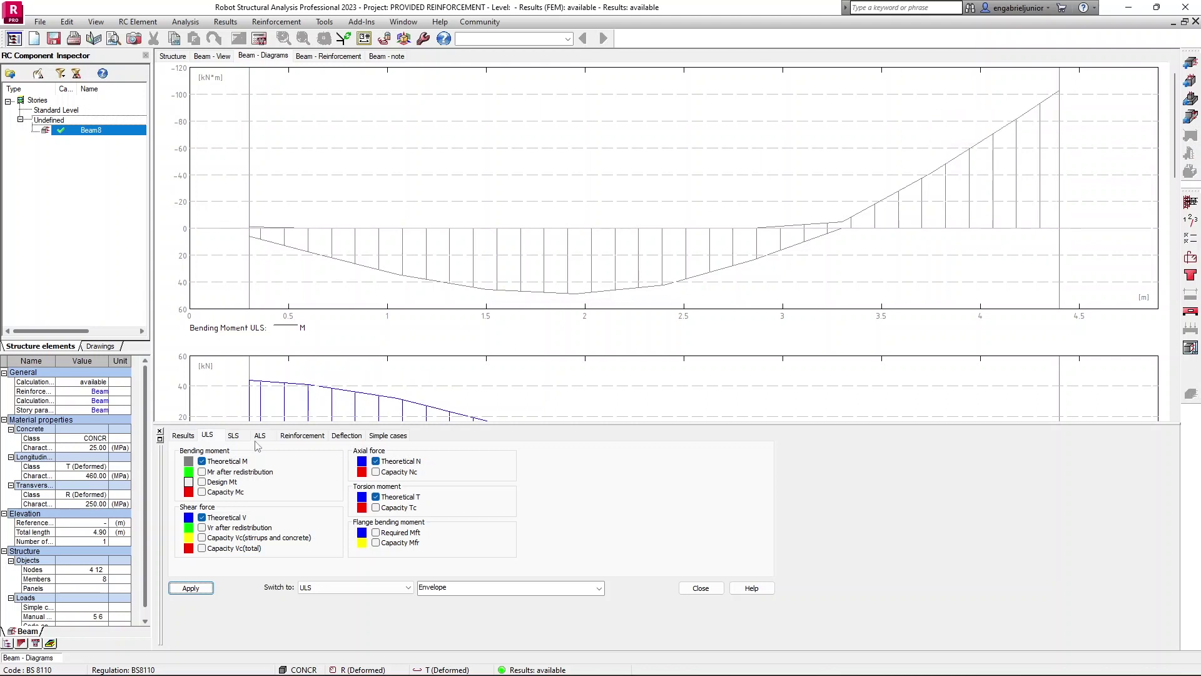
# Examine the bending reinforcement area diagram with the required Abt curve alone and with the provided Abr curve shown alongside it
pyautogui.click(298, 436)
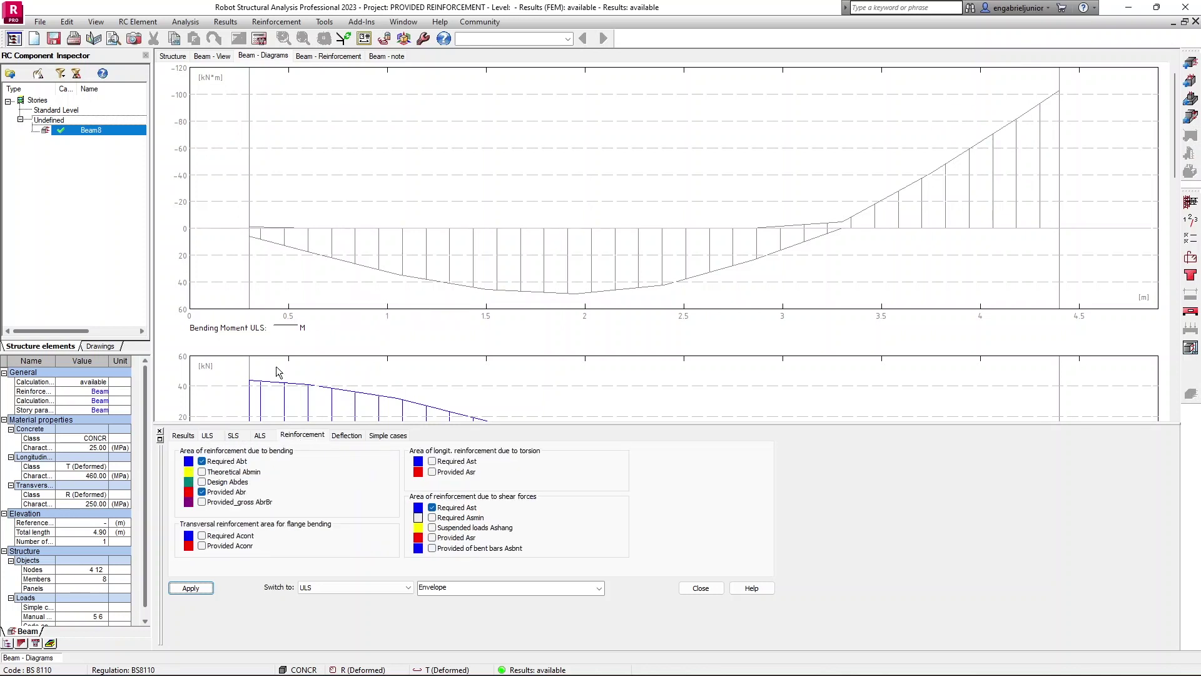
pyautogui.click(202, 461)
pyautogui.scroll(-5, 408, 320)
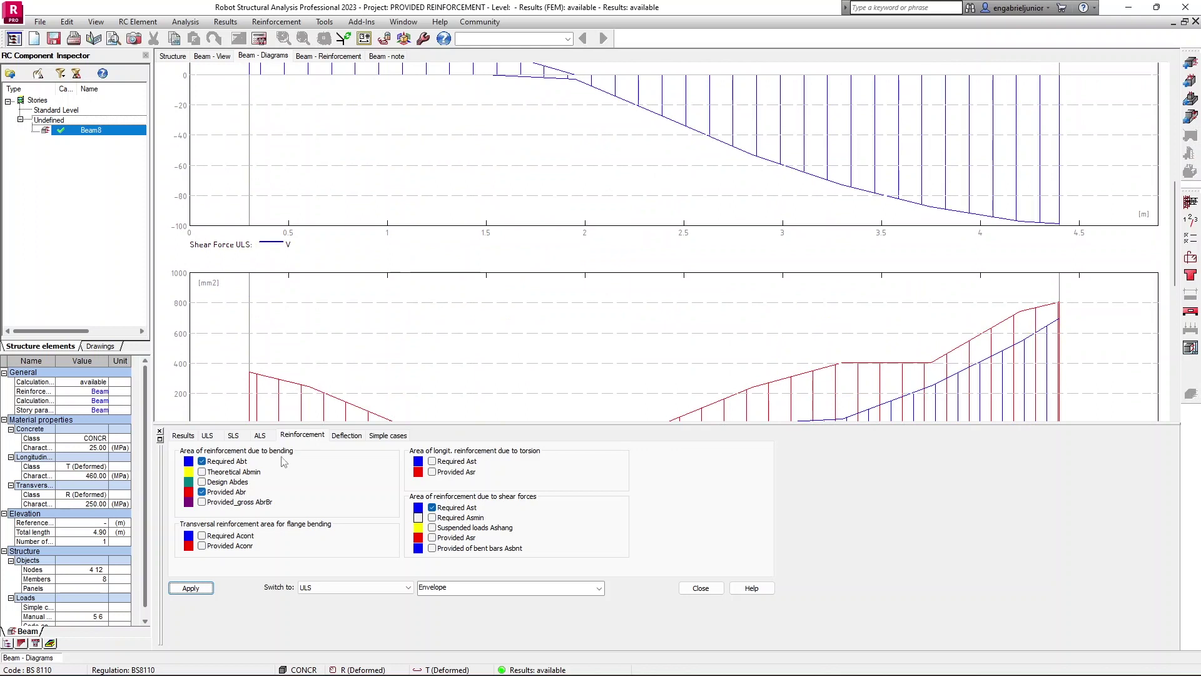
pyautogui.scroll(-5, 532, 257)
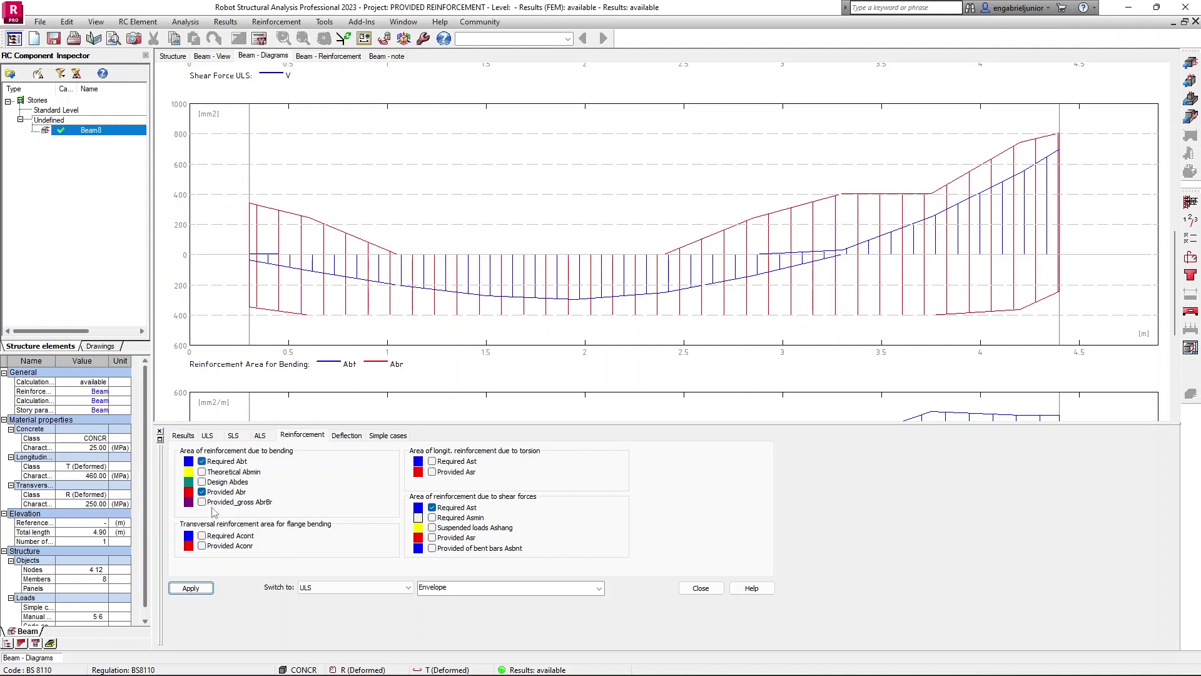
pyautogui.click(201, 492)
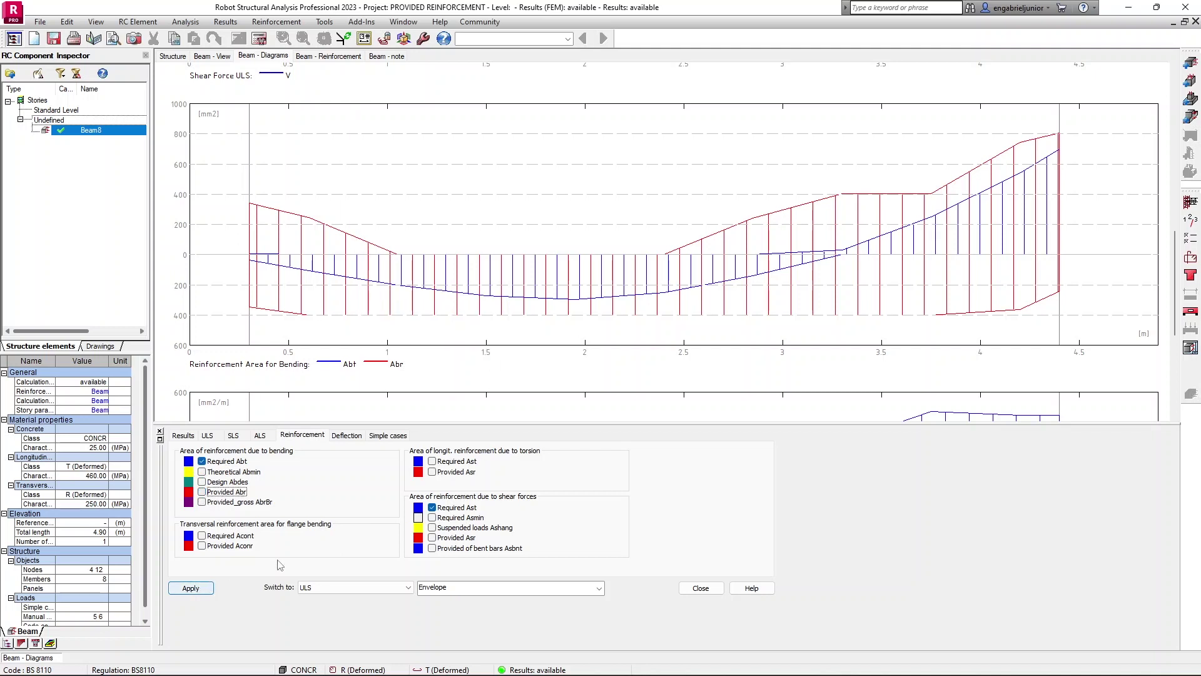
pyautogui.click(190, 590)
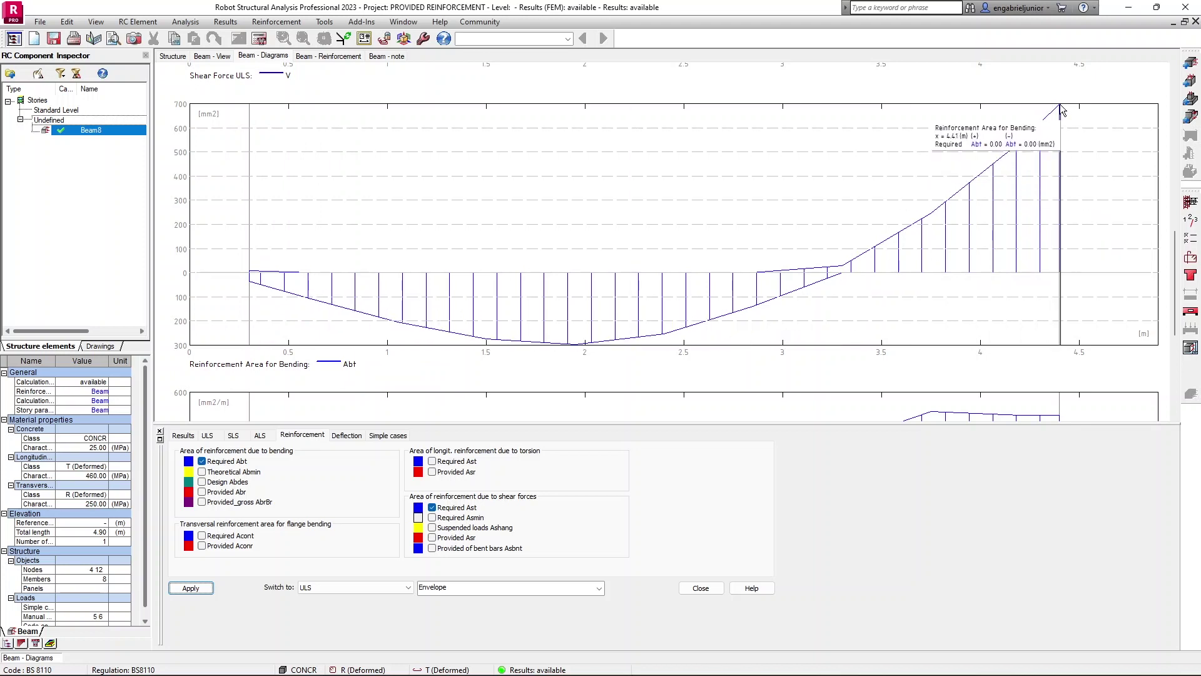
pyautogui.click(201, 492)
pyautogui.click(191, 588)
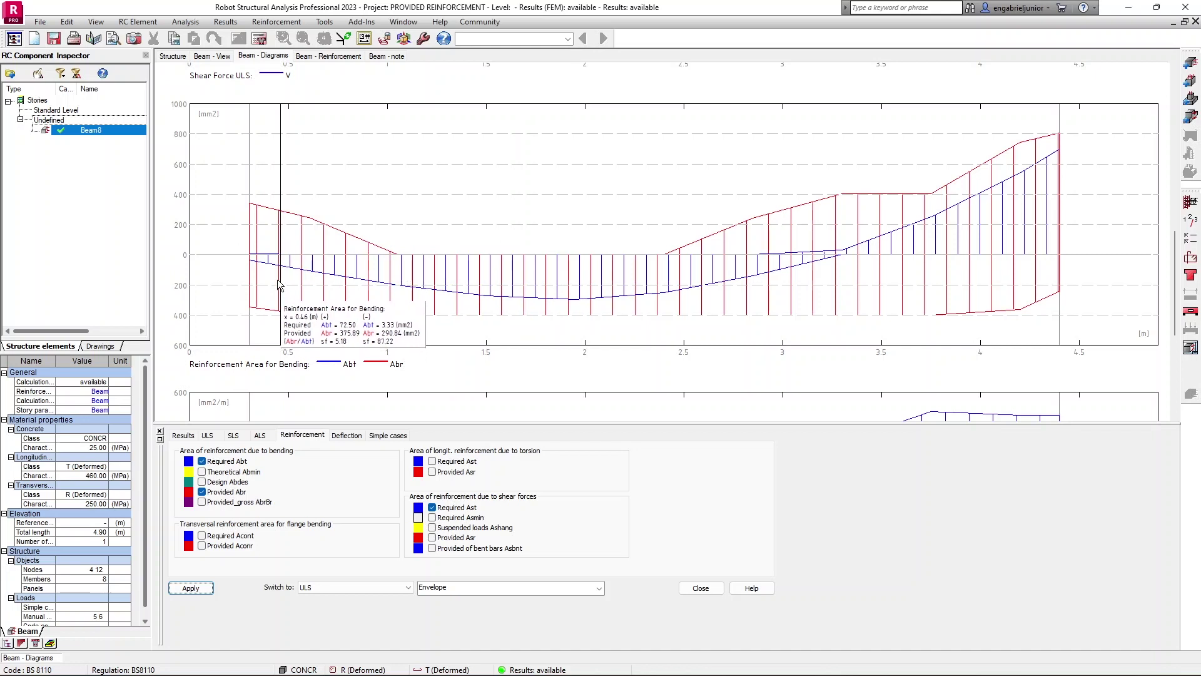
pyautogui.scroll(1, 280, 286)
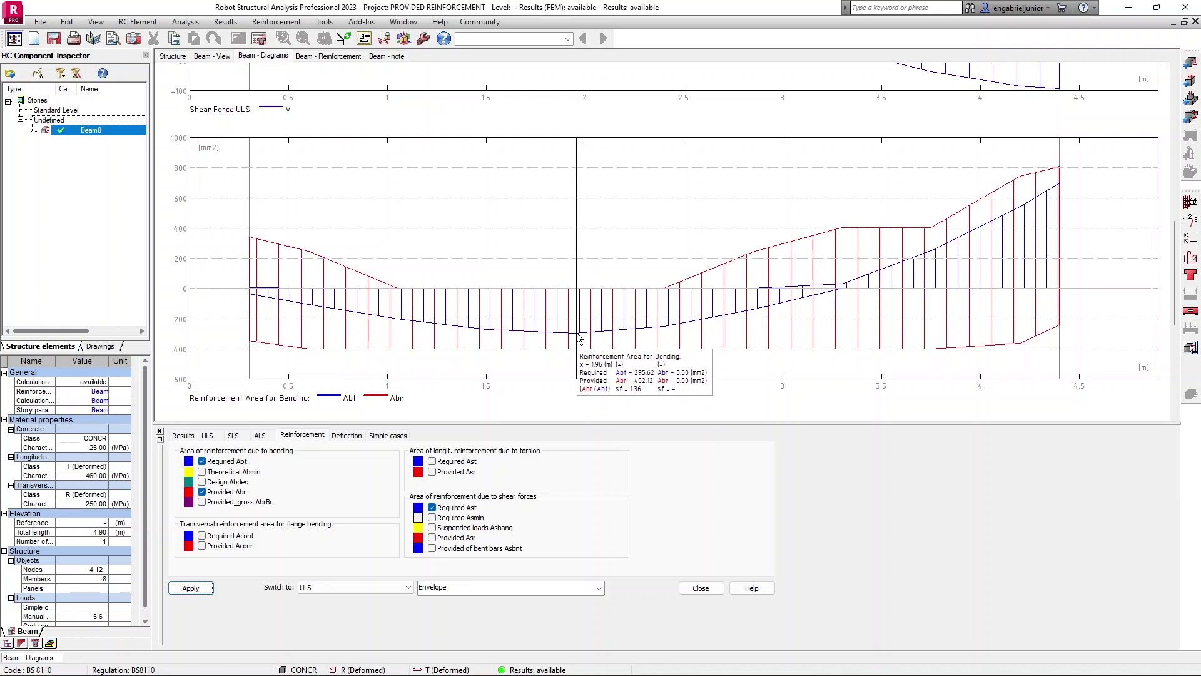
# Add the provided Asr curve to the shear reinforcement area diagram and compare it with the required Ast
pyautogui.scroll(-5, 574, 335)
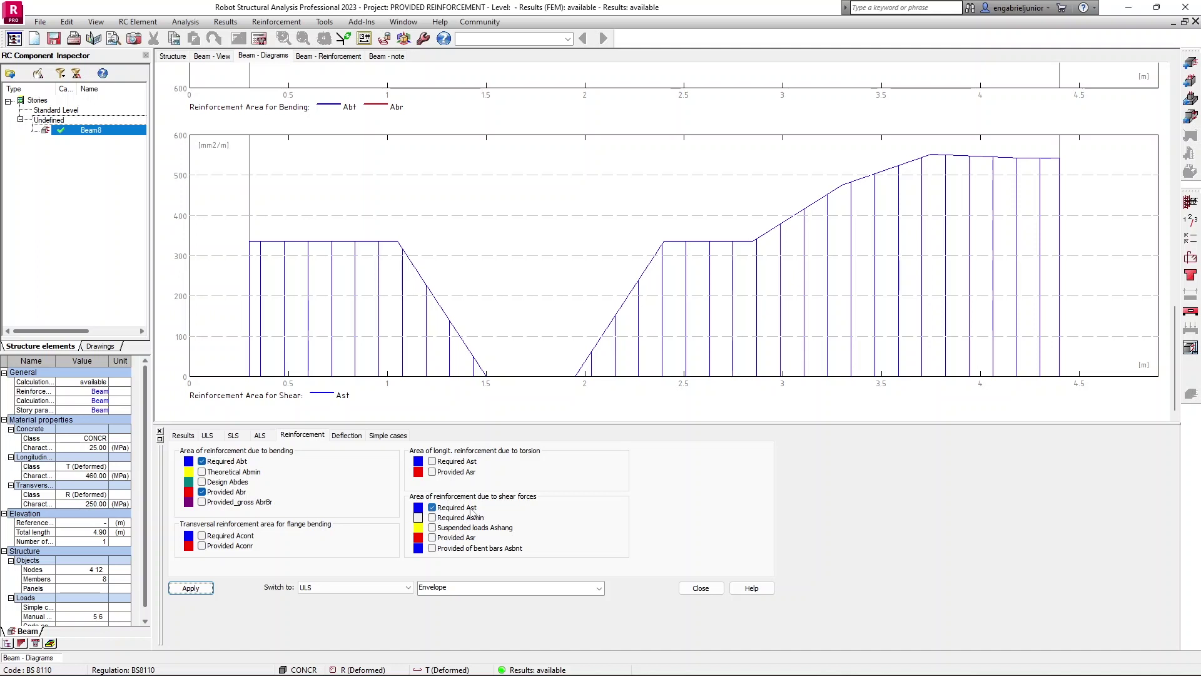
pyautogui.click(432, 537)
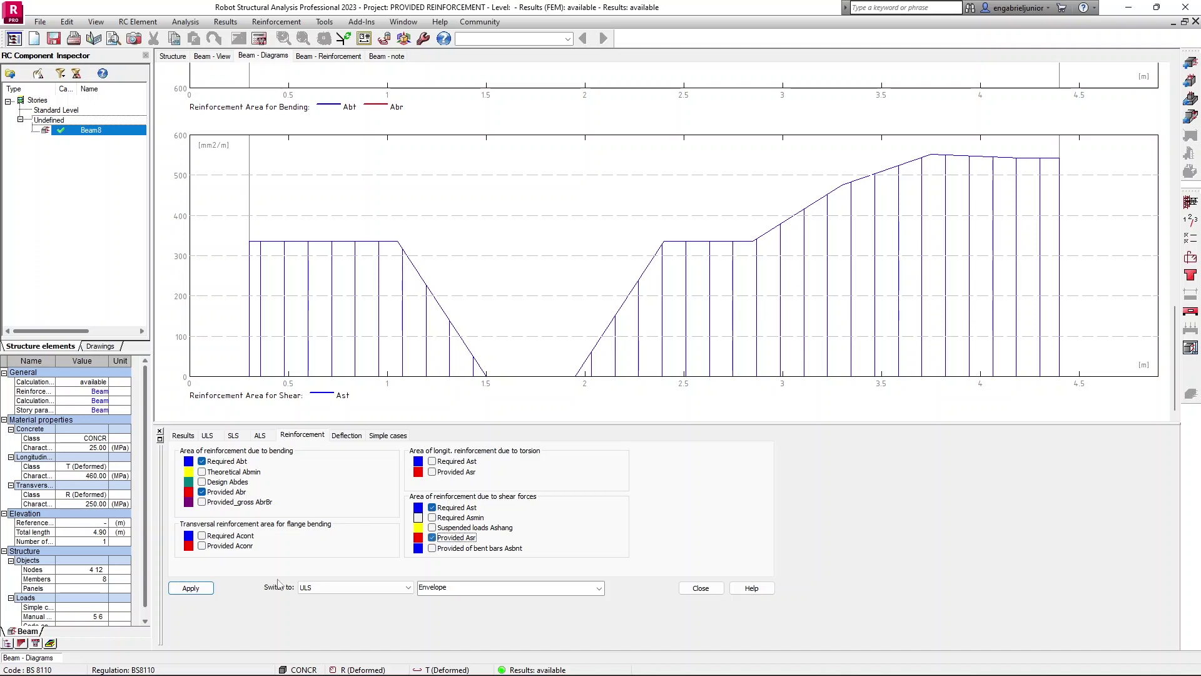
pyautogui.click(200, 589)
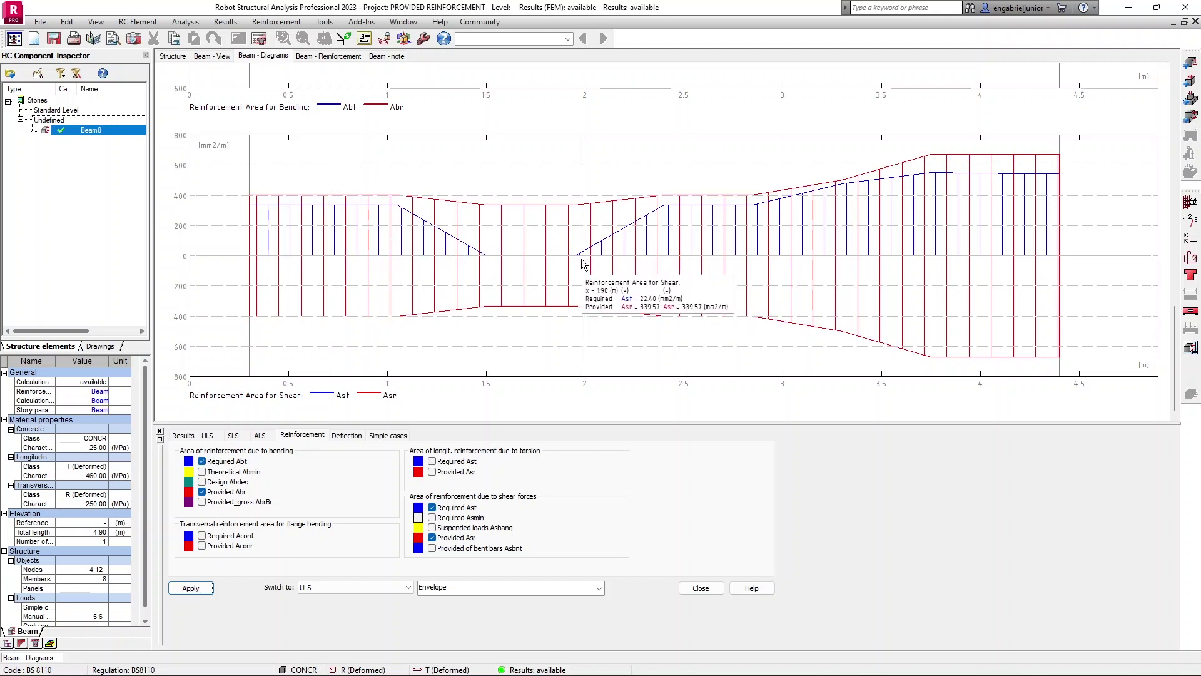
pyautogui.scroll(3, 581, 260)
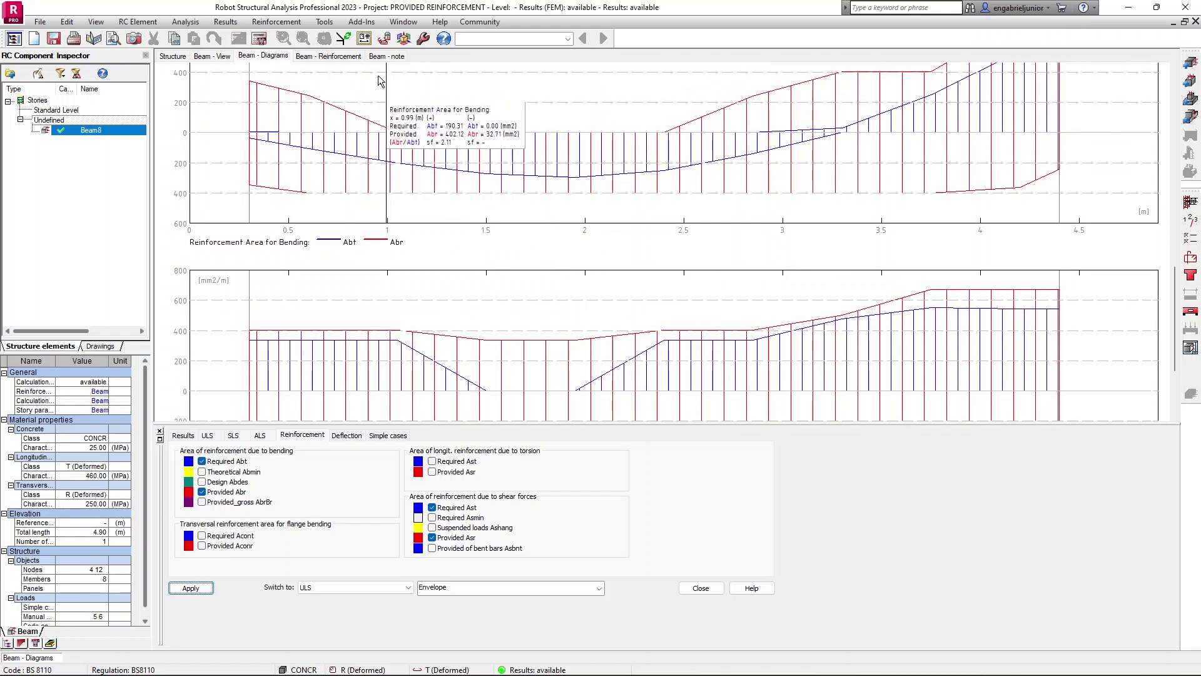
# Examine the beam note's material properties, calculation options, longitudinal bars, stirrup spacing and material survey
pyautogui.click(383, 57)
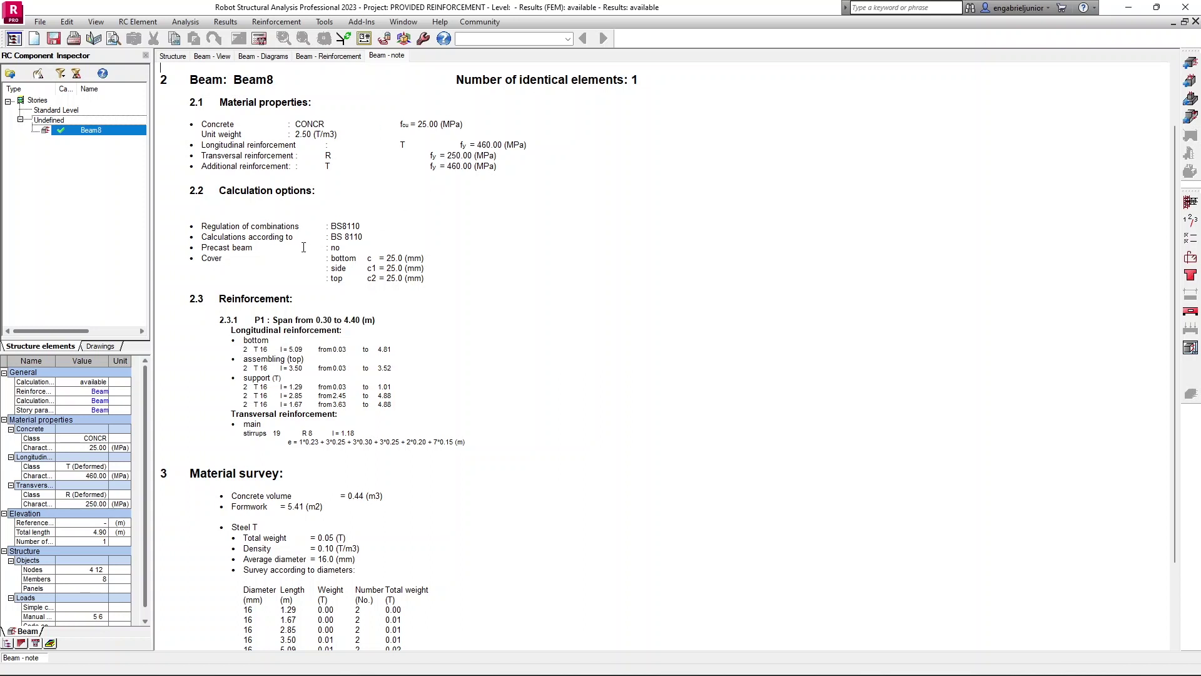
pyautogui.scroll(-1, 281, 316)
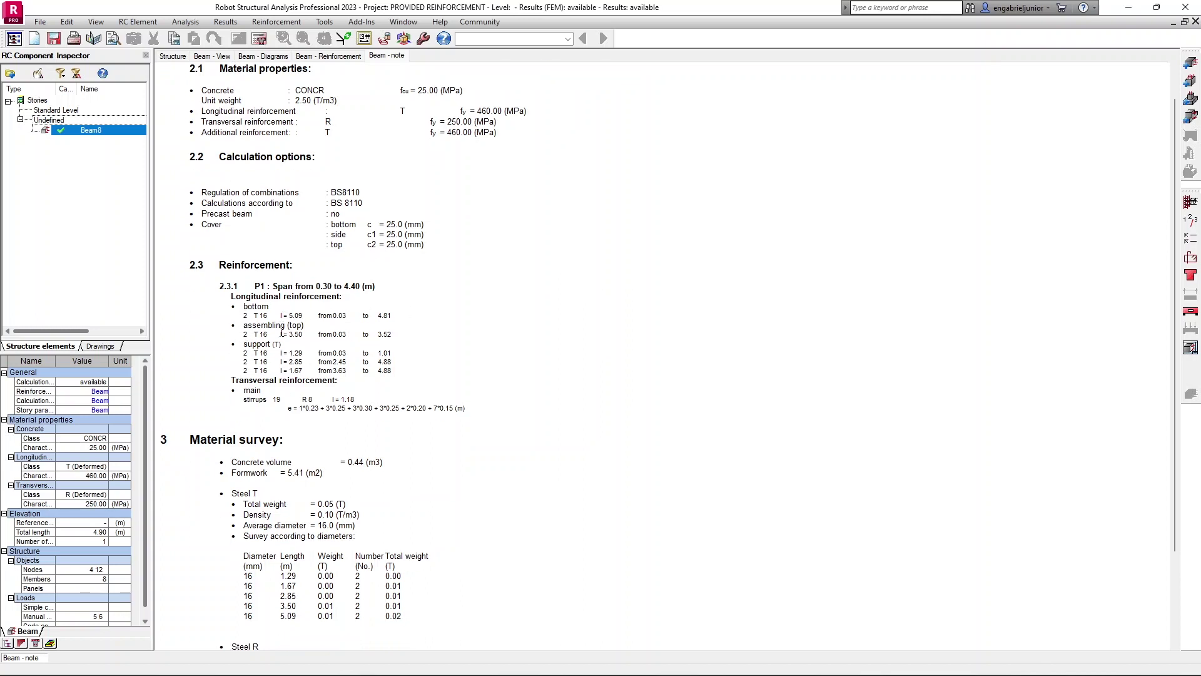
pyautogui.moveTo(244, 325); pyautogui.dragTo(302, 334)
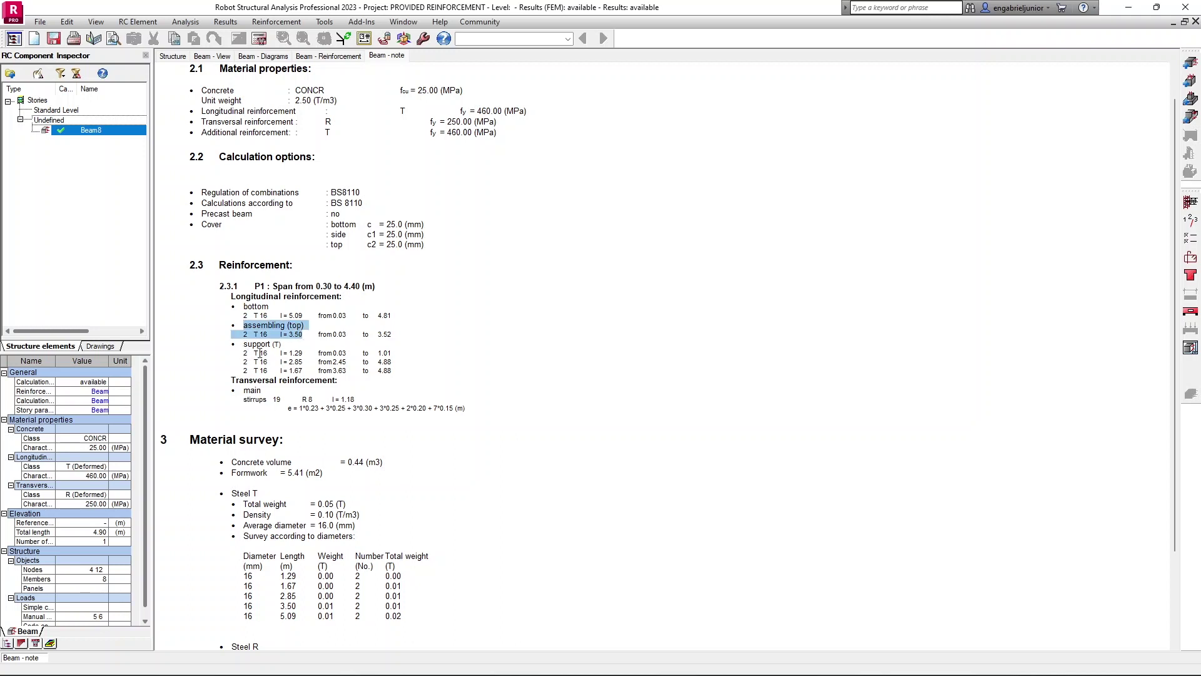
pyautogui.click(259, 353)
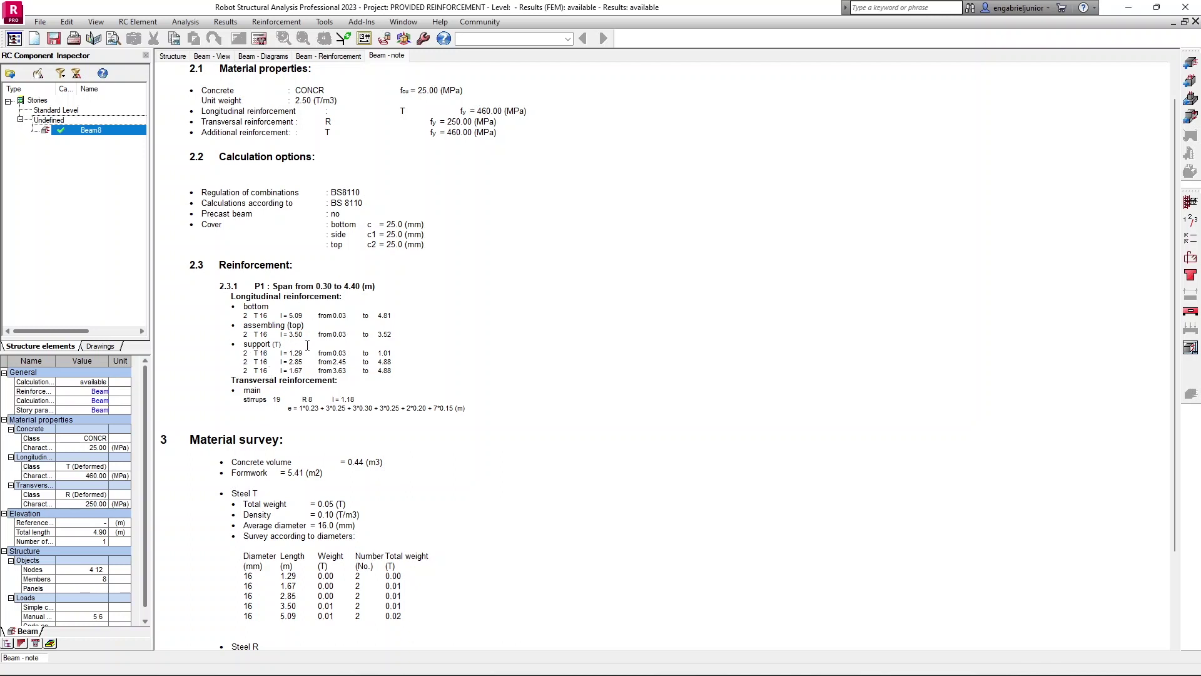
pyautogui.scroll(-3, 301, 346)
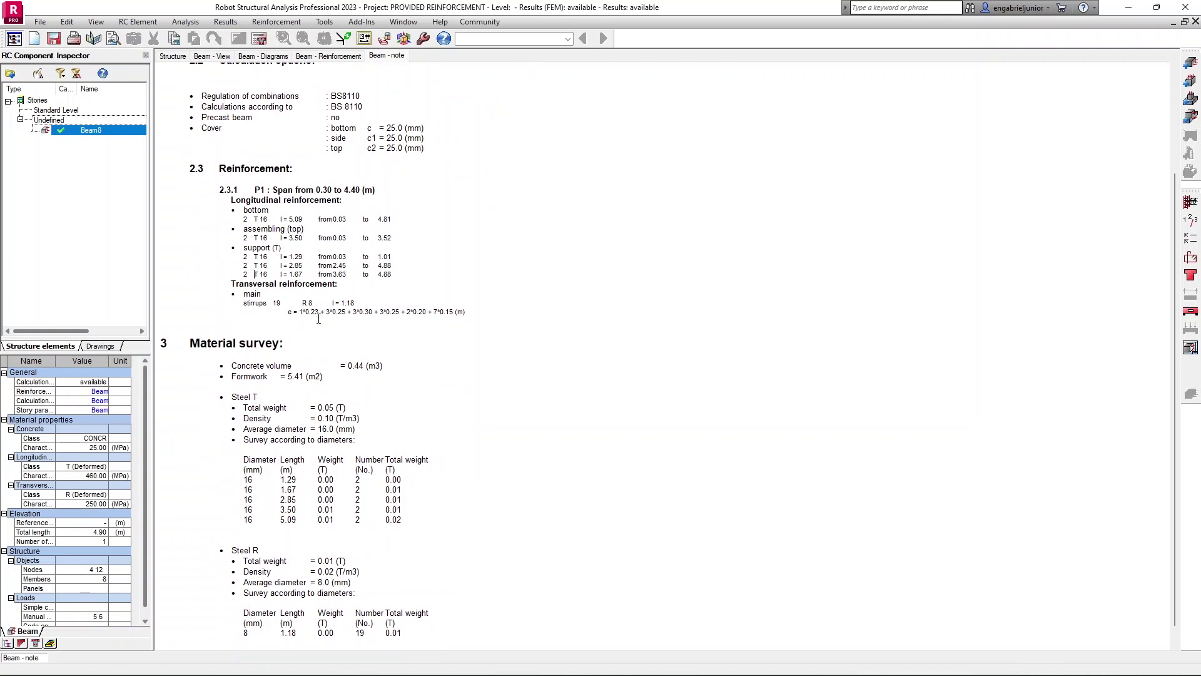
pyautogui.moveTo(294, 312); pyautogui.dragTo(455, 311)
pyautogui.scroll(-1, 314, 360)
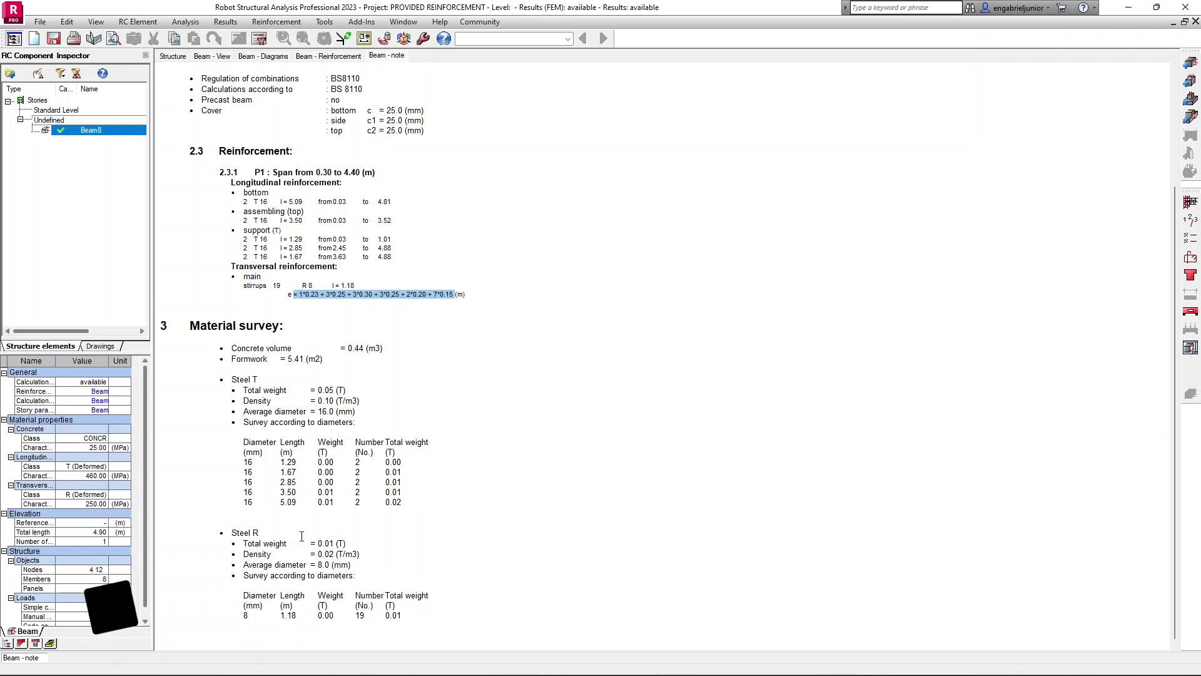
pyautogui.scroll(5, 316, 148)
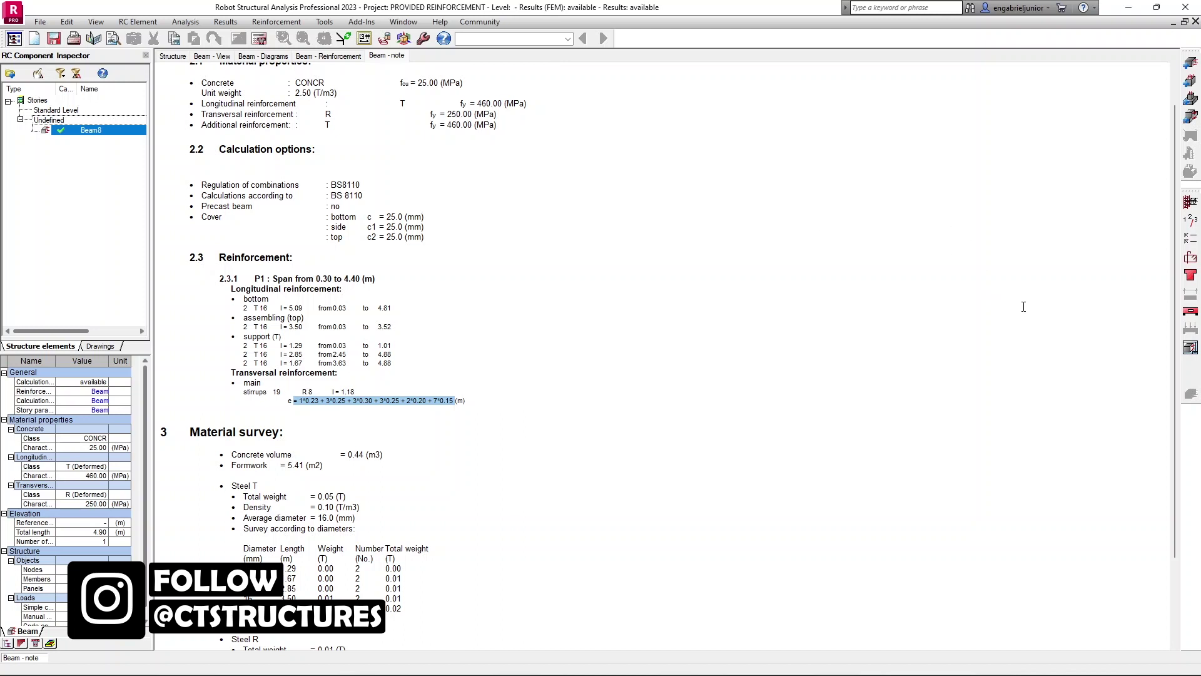
pyautogui.scroll(2, 338, 167)
pyautogui.scroll(-7, 339, 167)
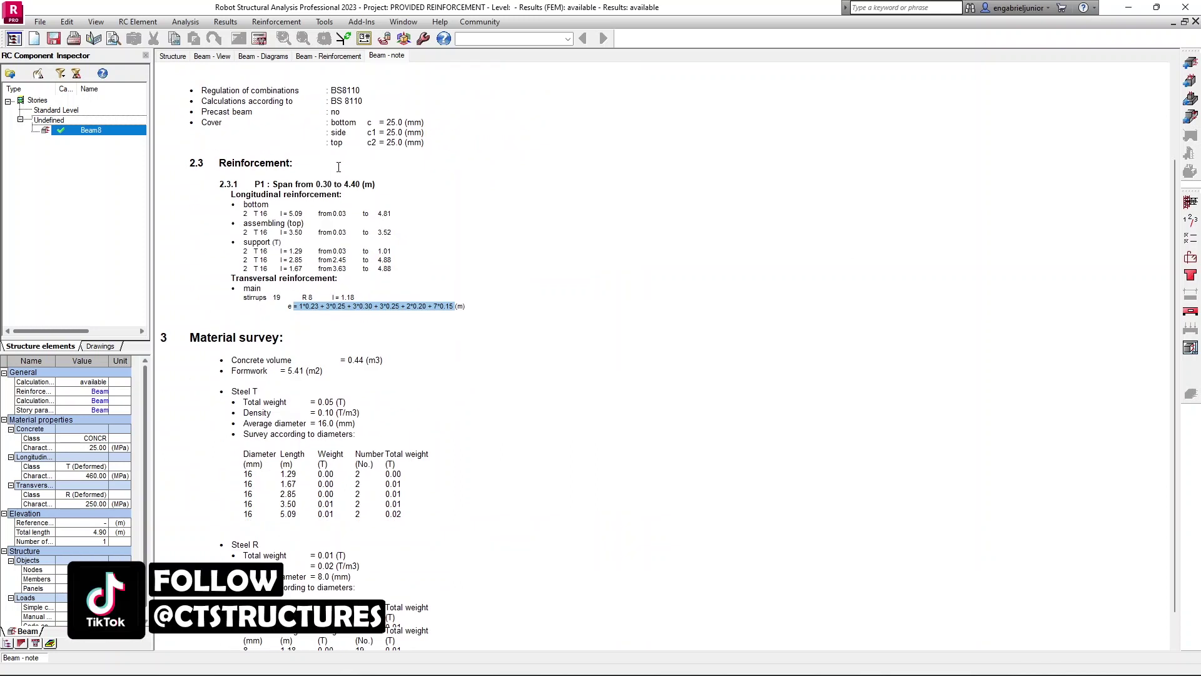
# Generate the beam's calculation note as a separate document, including diagrams, reinforcement and a detailed material quantity survey
pyautogui.click(225, 22)
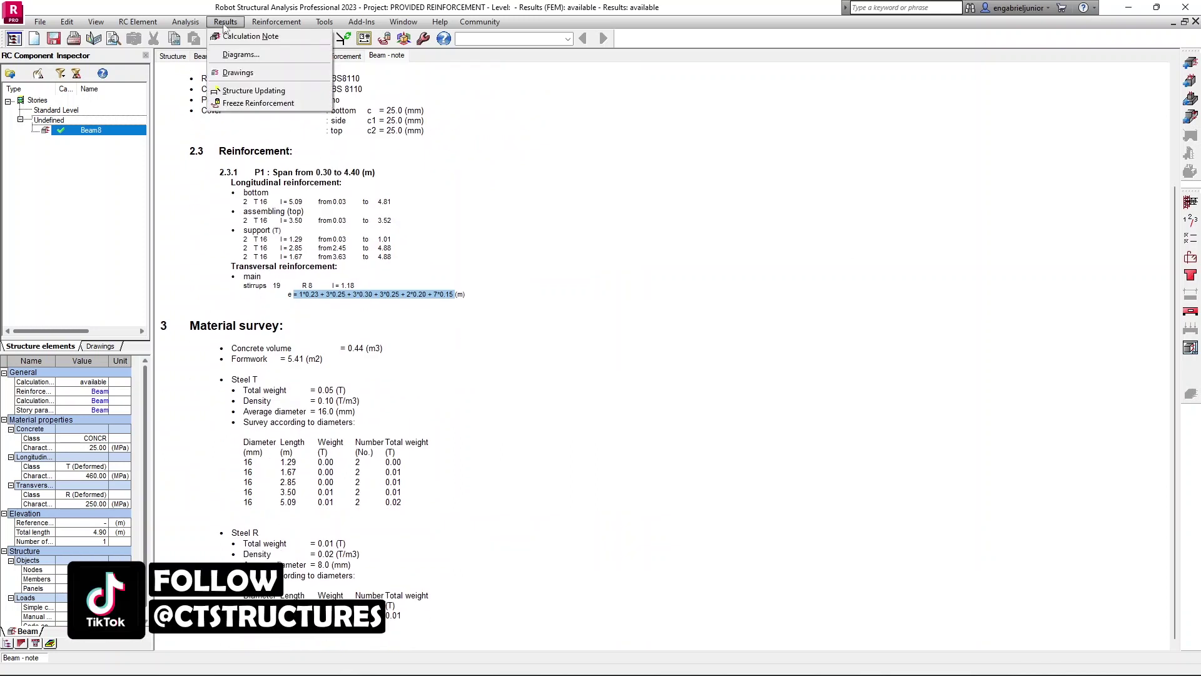
pyautogui.click(250, 36)
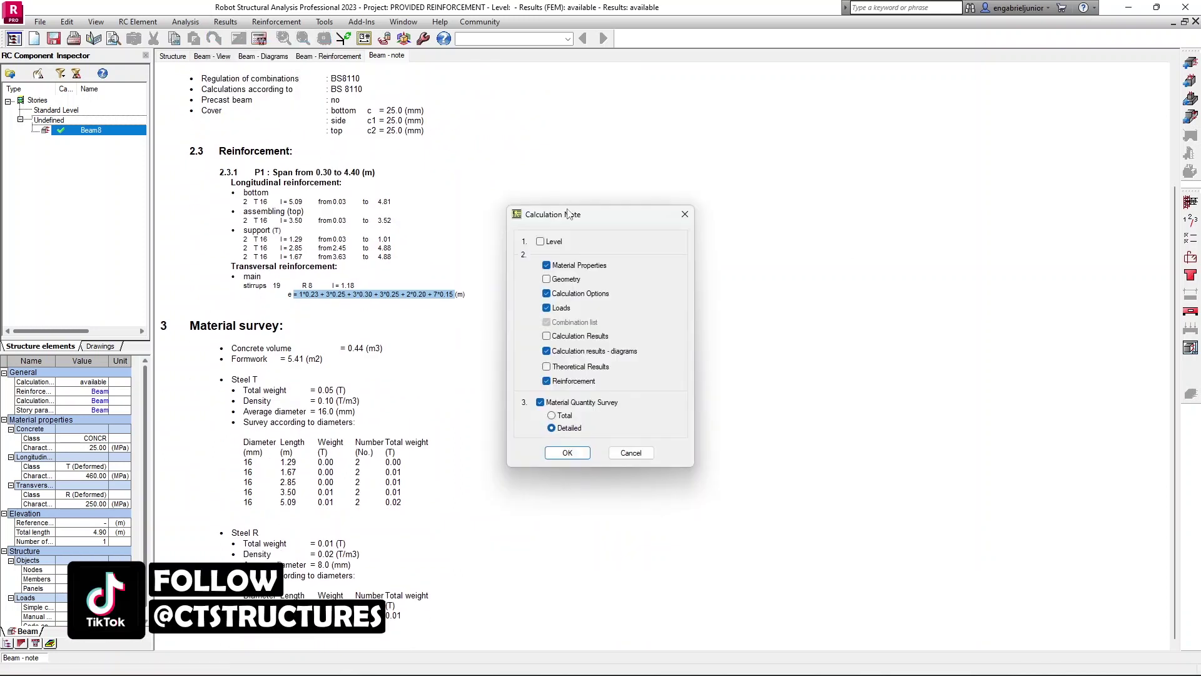
pyautogui.moveTo(570, 216); pyautogui.dragTo(258, 124)
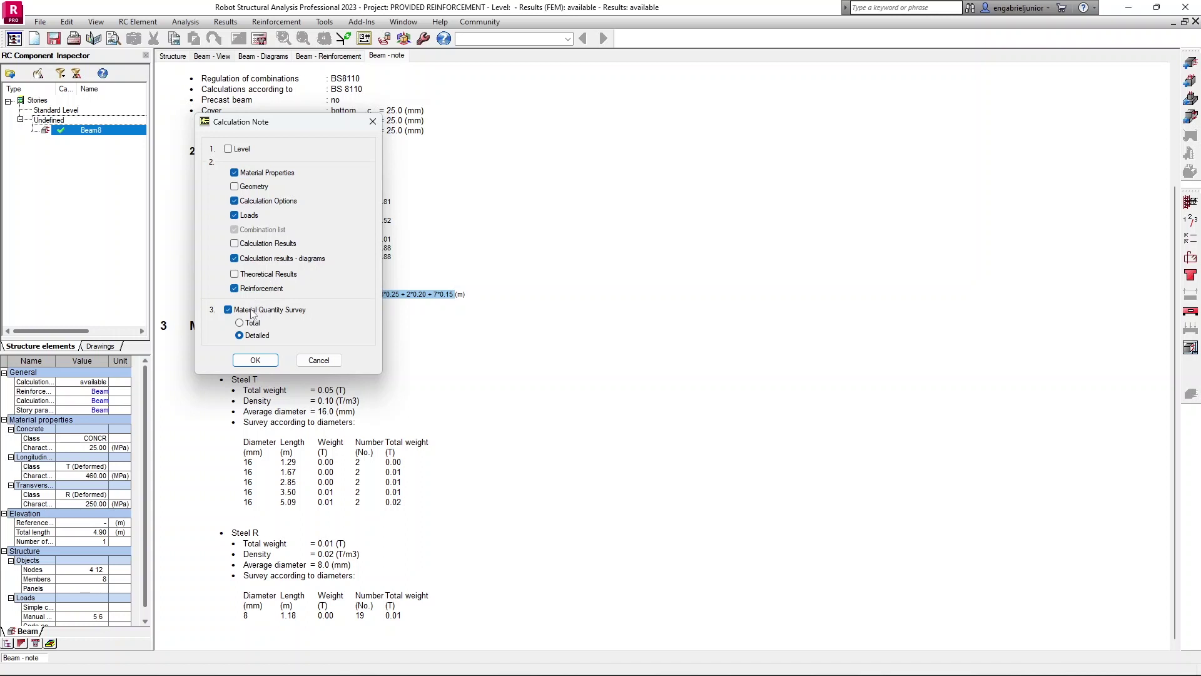
pyautogui.click(260, 360)
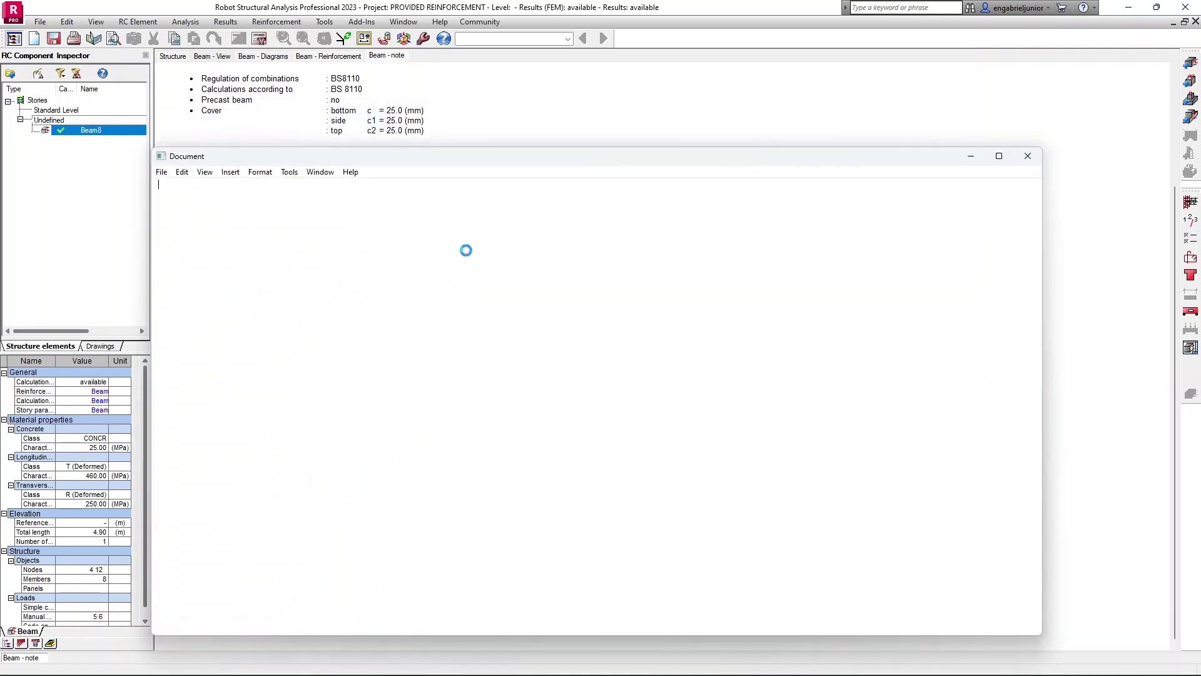
# Review the generated calculation note and its file and print options, and close the document
pyautogui.moveTo(471, 160); pyautogui.dragTo(481, 80)
pyautogui.scroll(-8, 309, 225)
pyautogui.scroll(5, 309, 225)
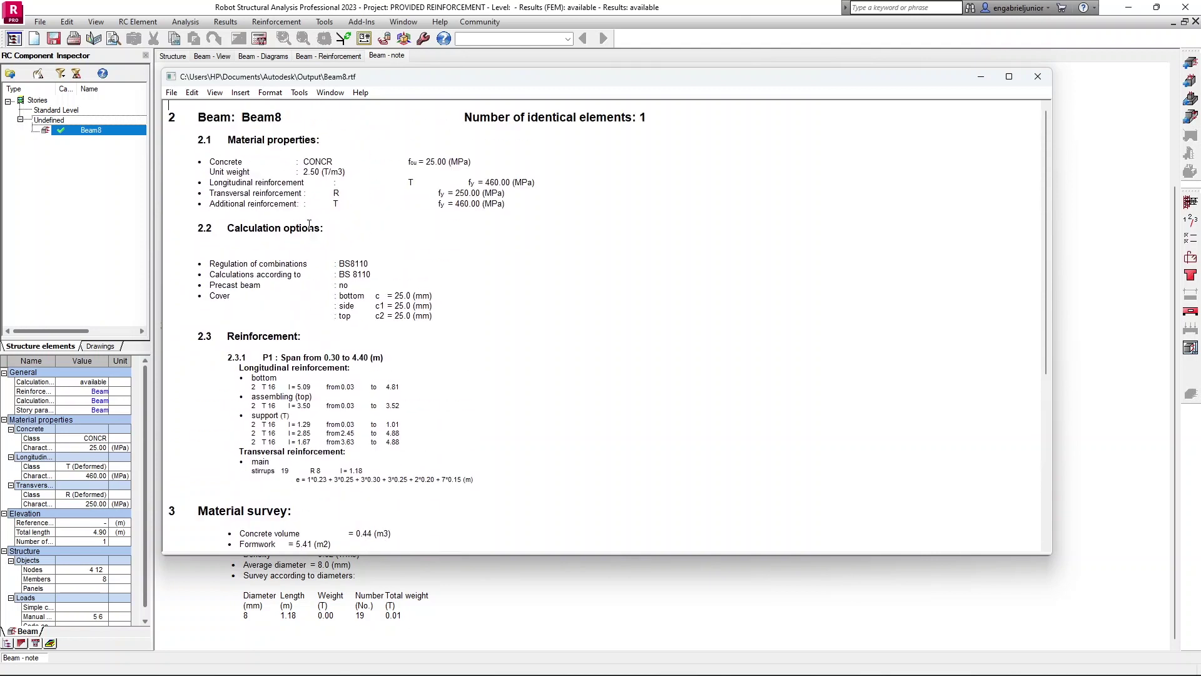
pyautogui.click(171, 93)
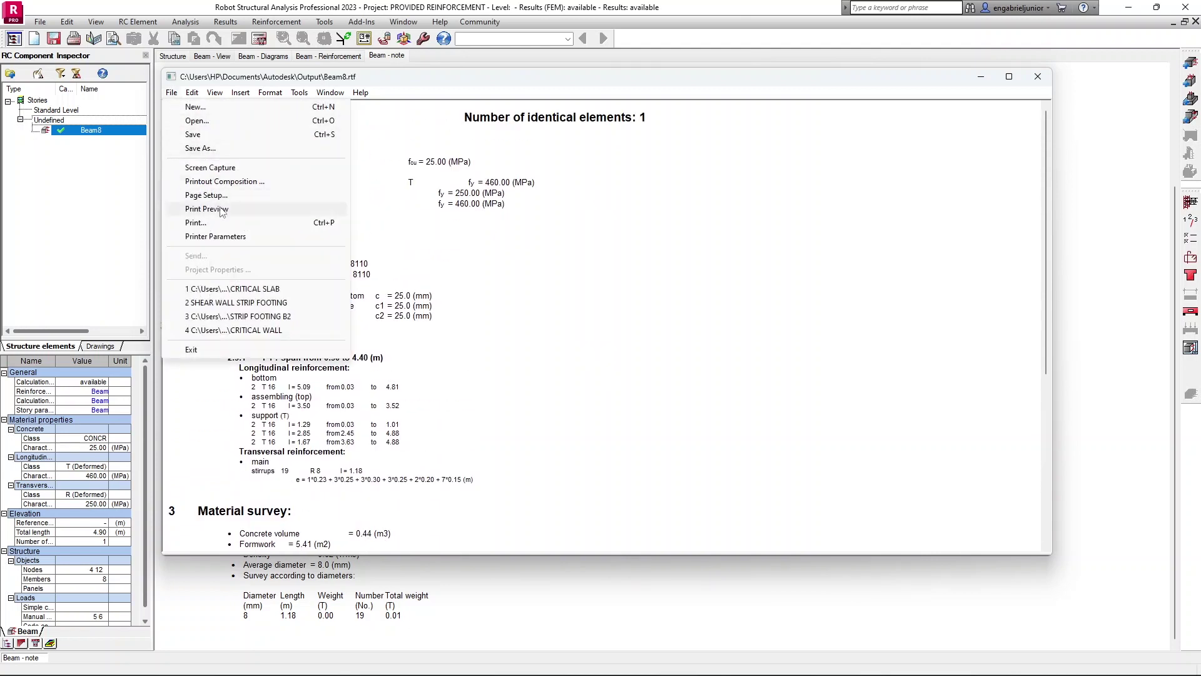
pyautogui.click(1038, 81)
pyautogui.click(1038, 80)
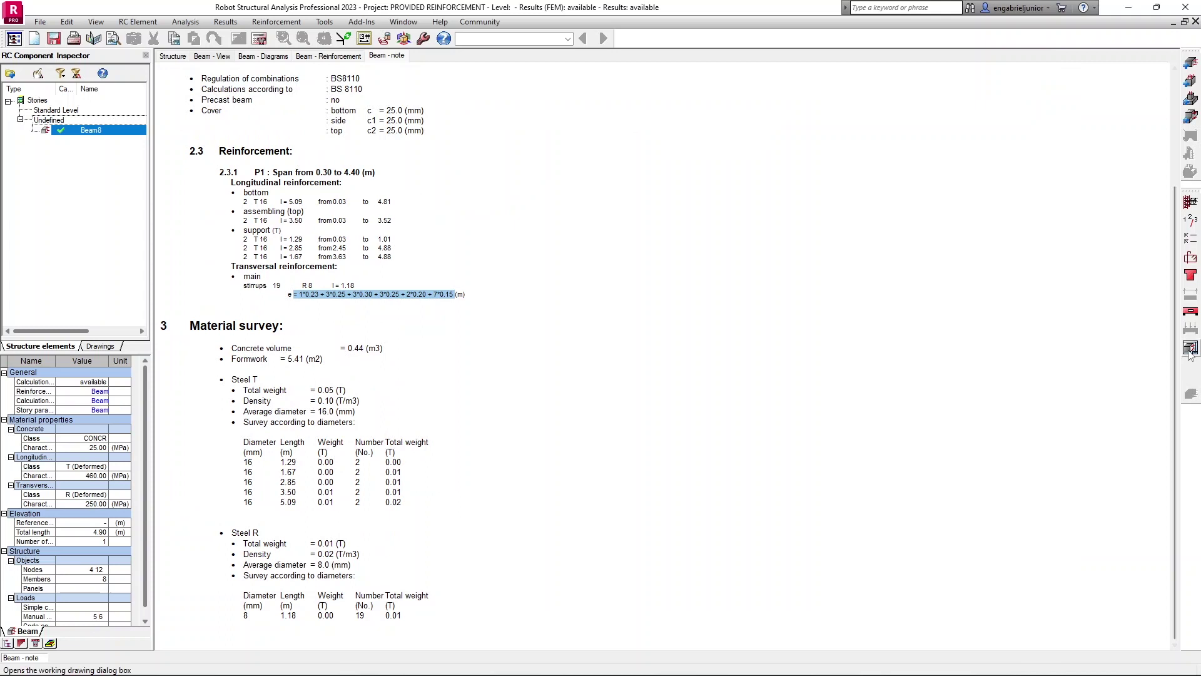
# Generate the beam's working drawing and check the final drawings for a further sheet
pyautogui.click(1190, 351)
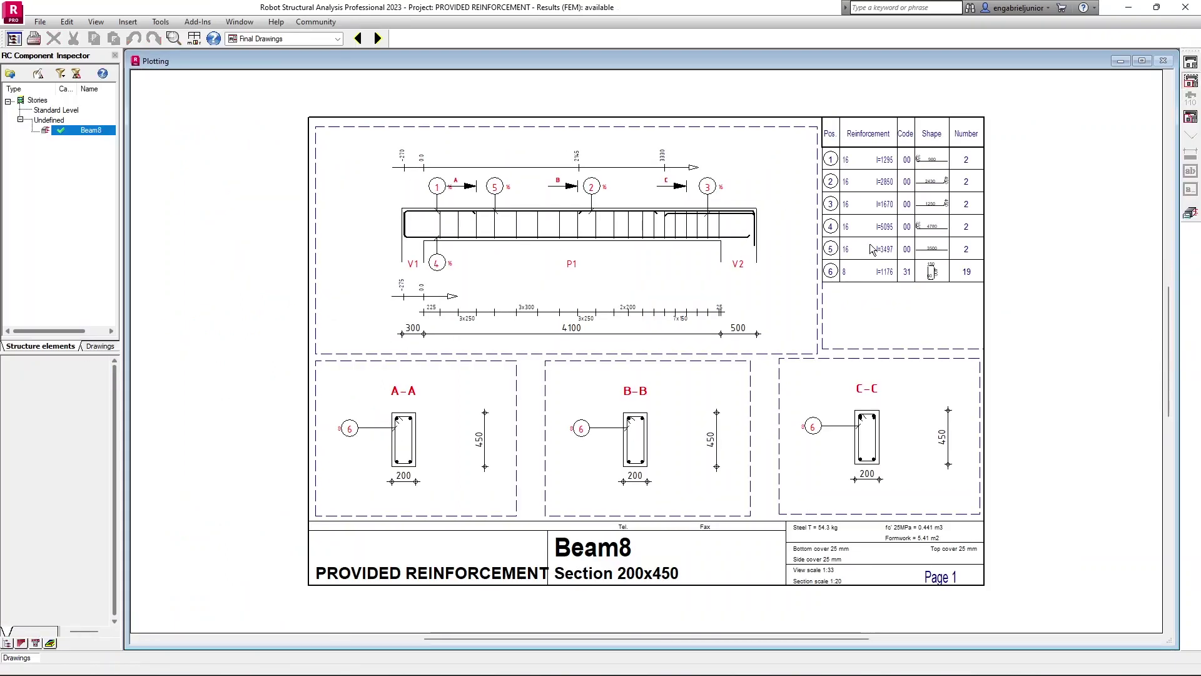
pyautogui.click(378, 39)
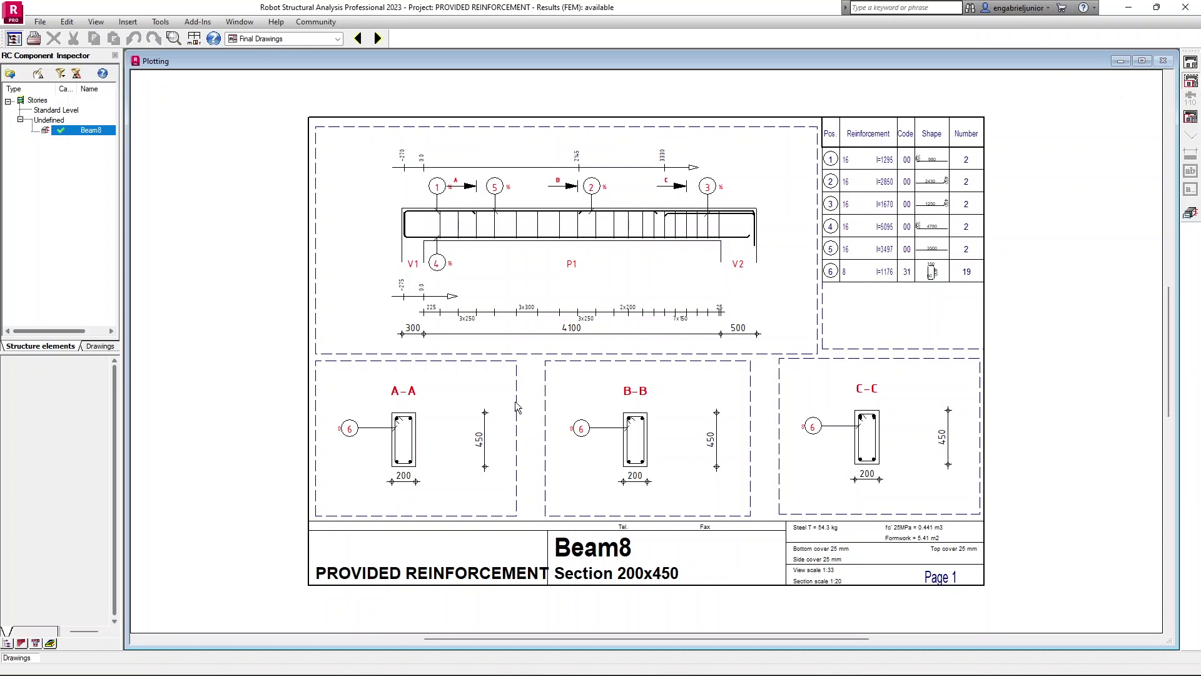
# Move section A-A closer to the left support and set its section orientation to Left
pyautogui.click(494, 402)
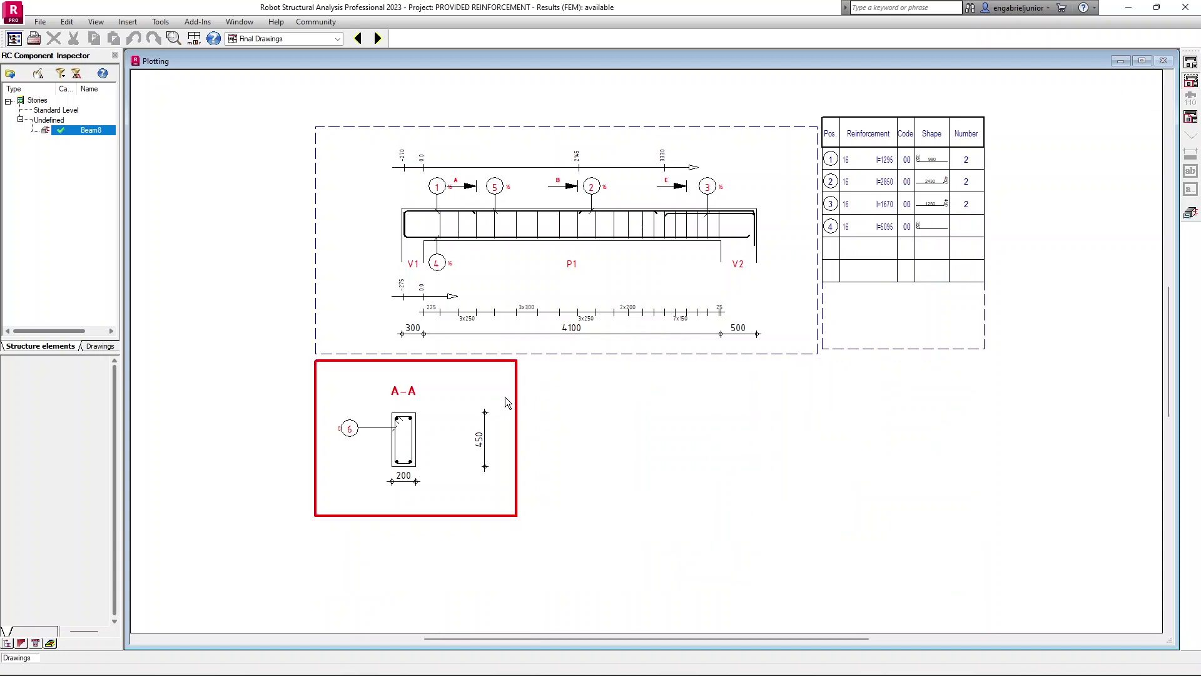
pyautogui.rightClick(370, 391)
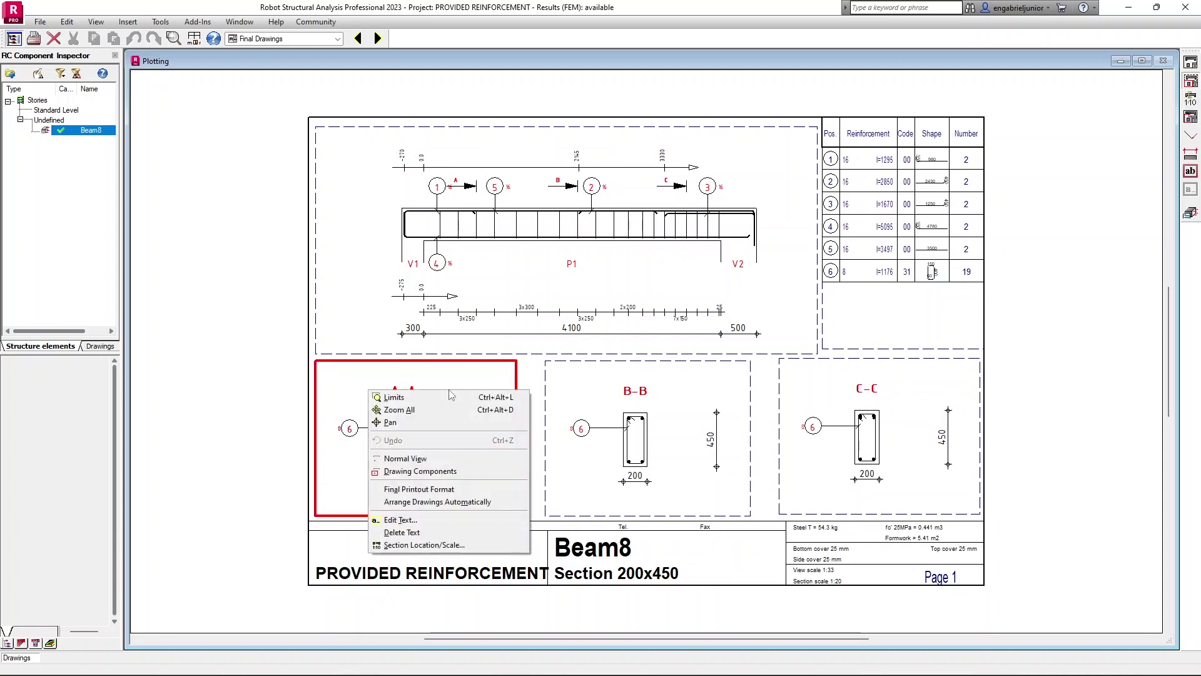
pyautogui.click(435, 545)
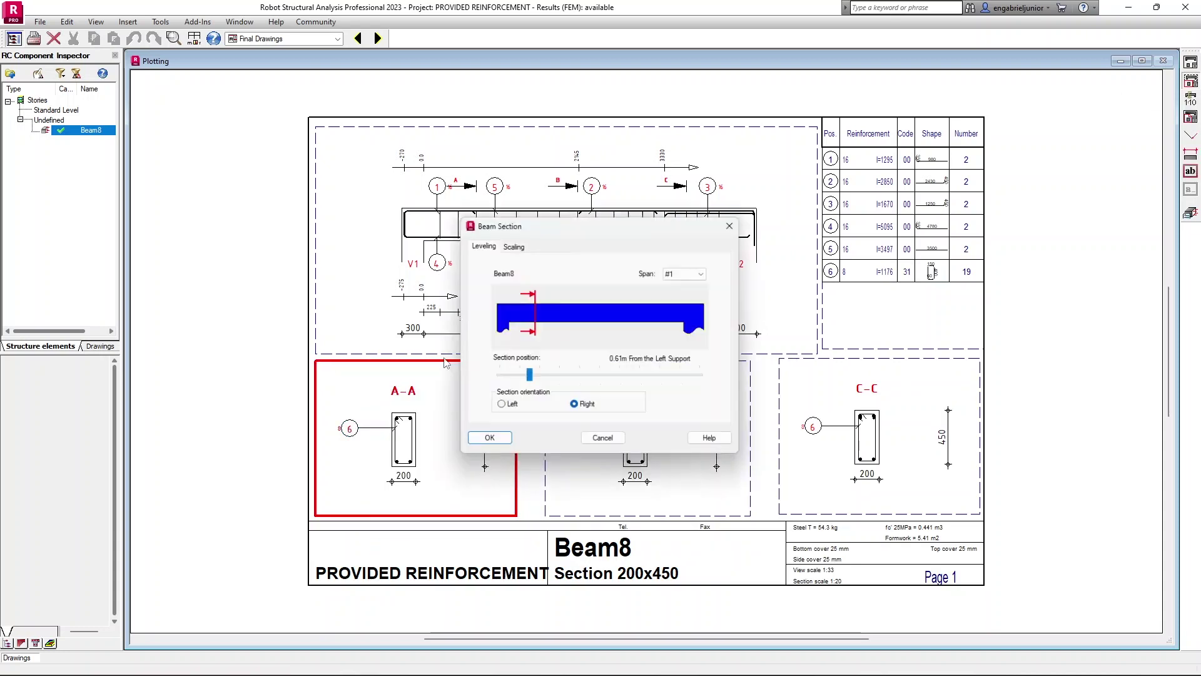
pyautogui.moveTo(605, 220); pyautogui.dragTo(761, 184)
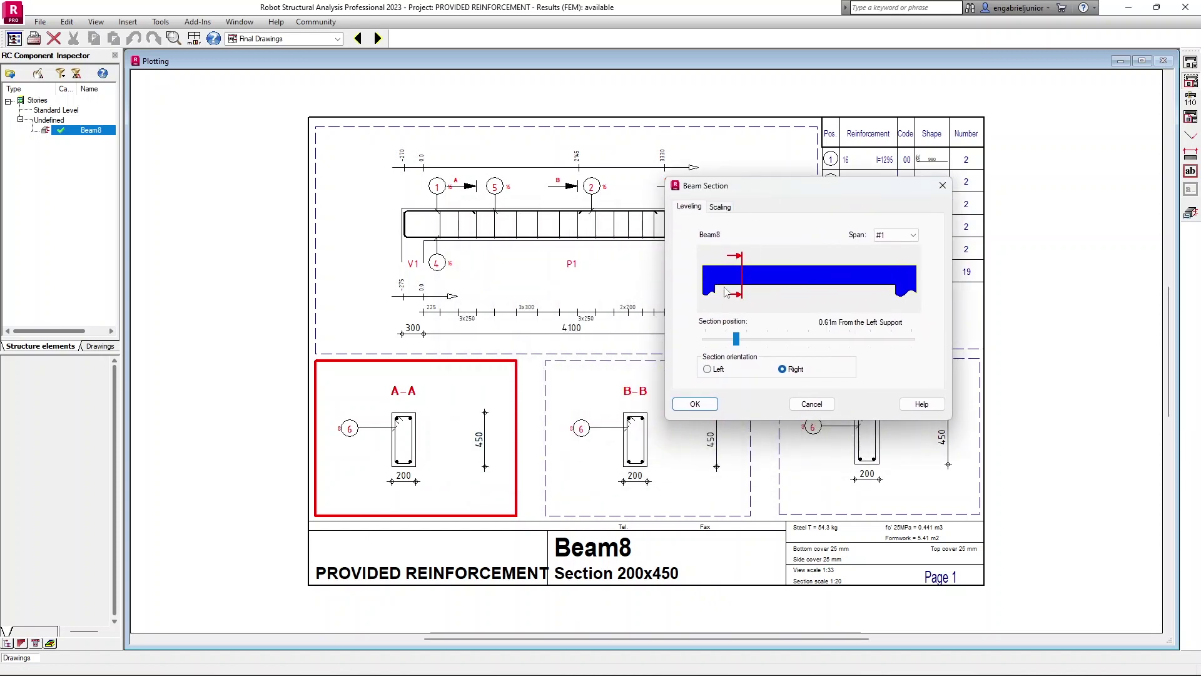
pyautogui.moveTo(736, 341); pyautogui.dragTo(734, 340)
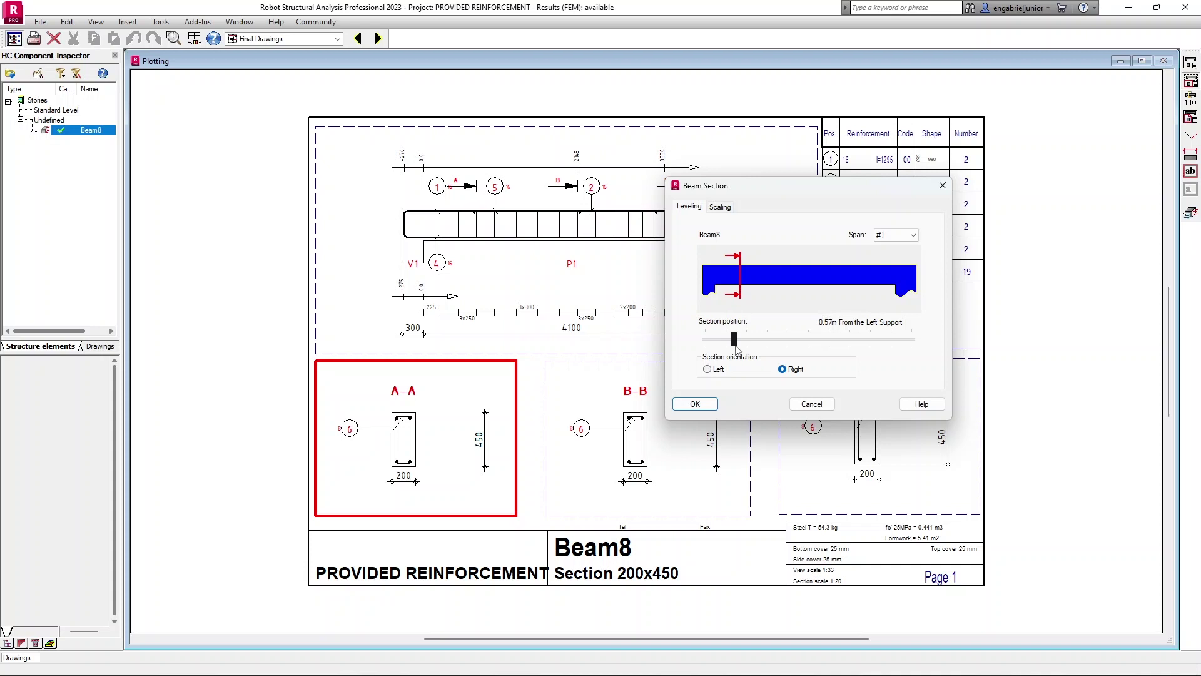
pyautogui.click(707, 370)
pyautogui.moveTo(735, 339); pyautogui.dragTo(723, 339)
pyautogui.click(695, 405)
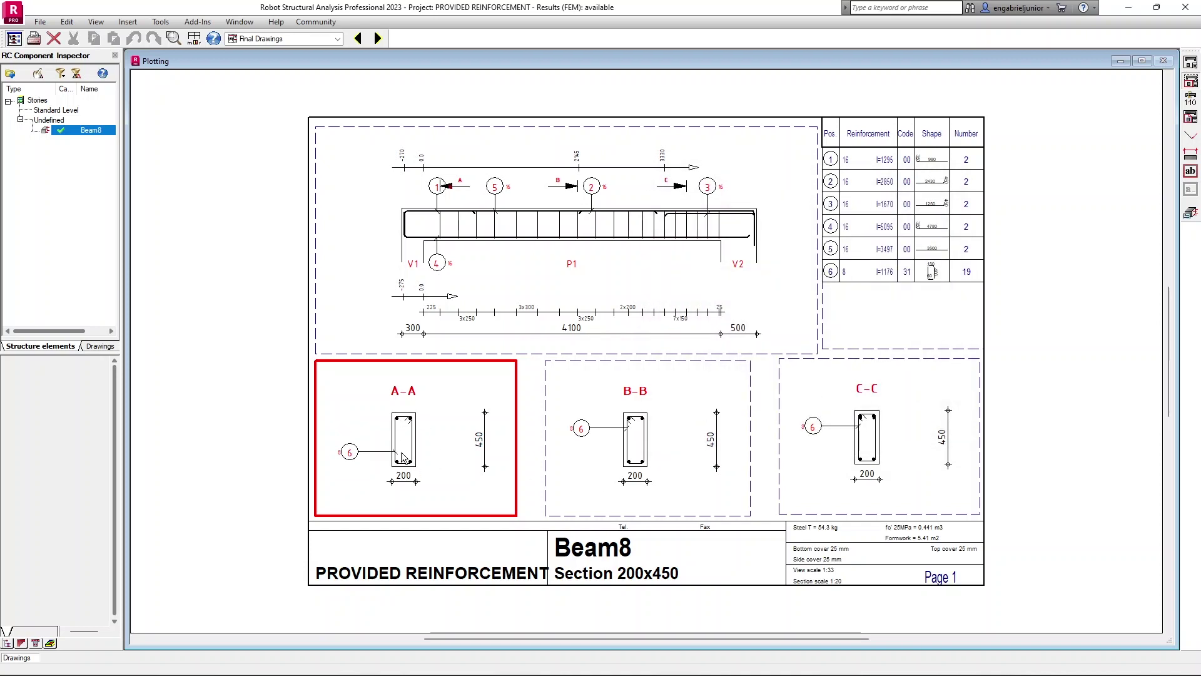
# Move section B-B slightly past midspan towards the right support
pyautogui.click(707, 389)
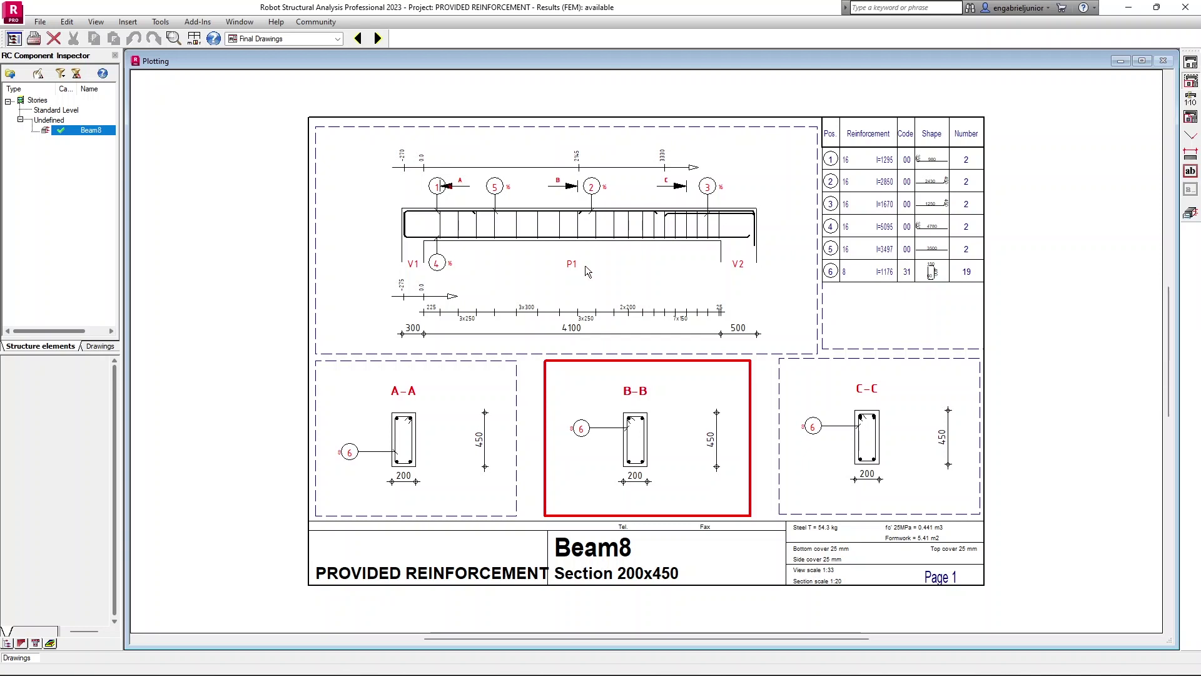
pyautogui.rightClick(674, 405)
pyautogui.click(626, 558)
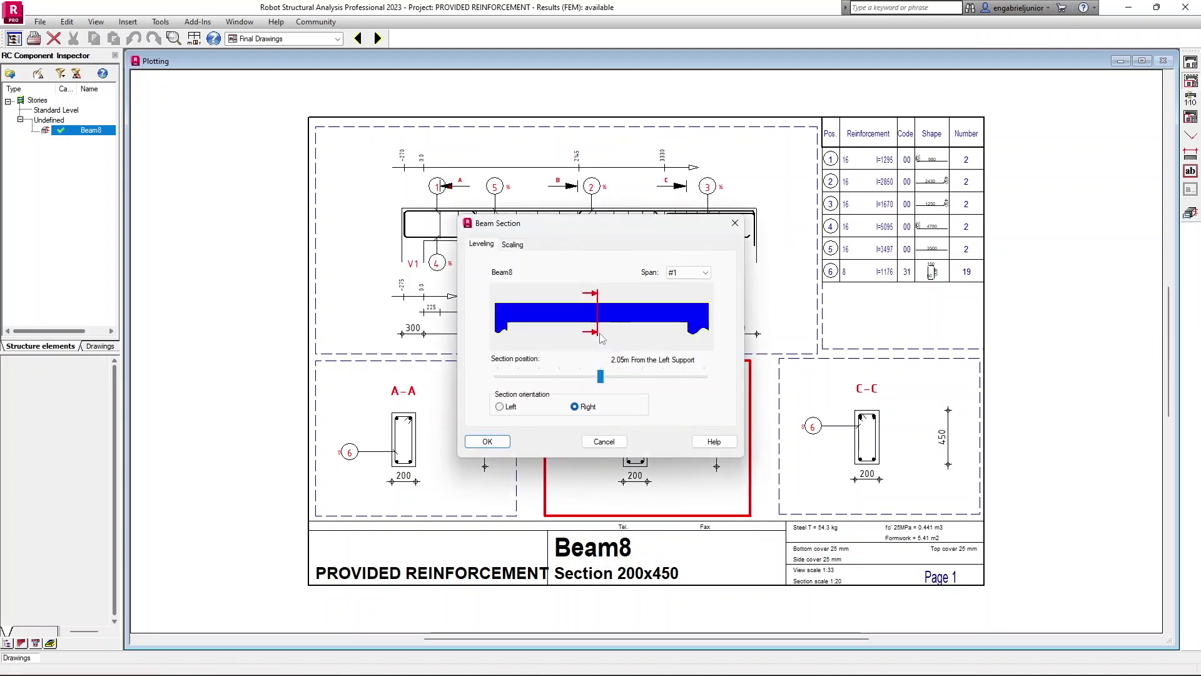
pyautogui.moveTo(601, 376); pyautogui.dragTo(608, 379)
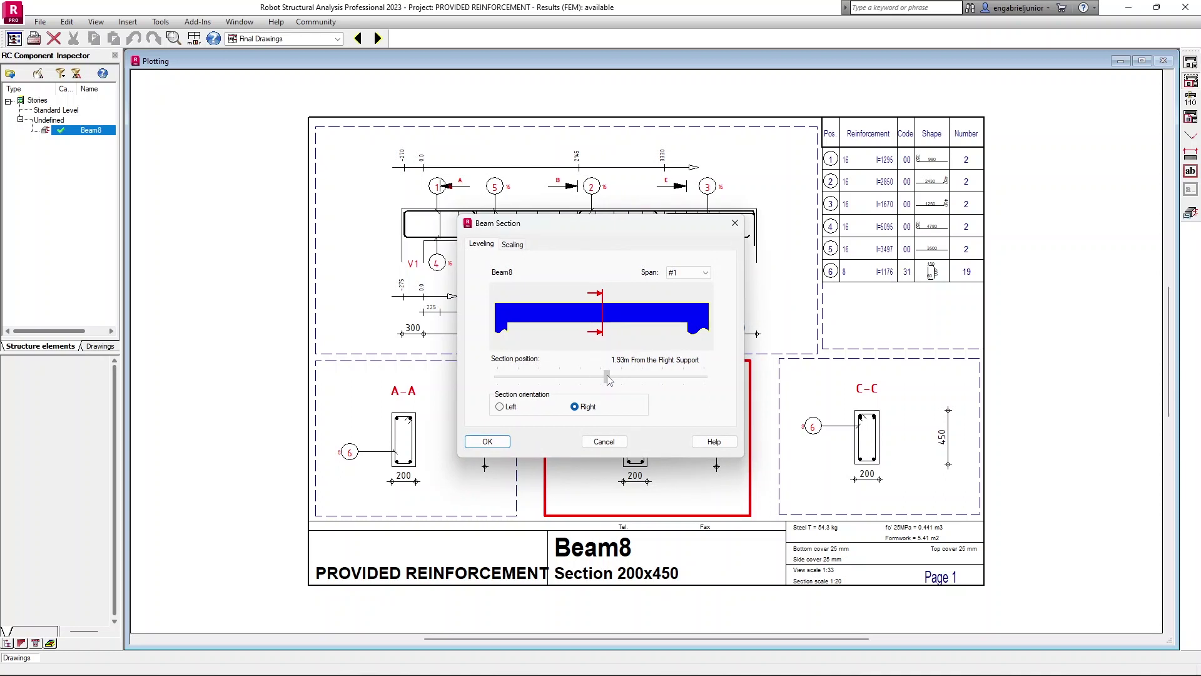
pyautogui.click(493, 442)
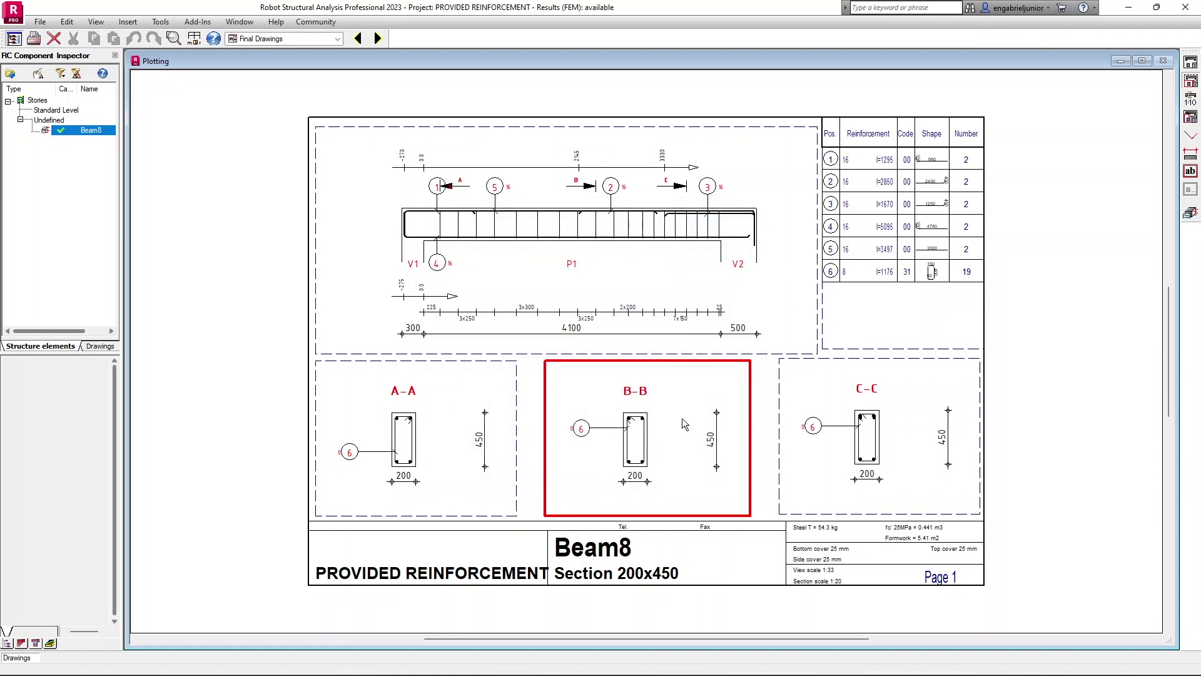
# Set the position of section C-C to 0.41 m from the right support
pyautogui.rightClick(817, 400)
pyautogui.click(817, 380)
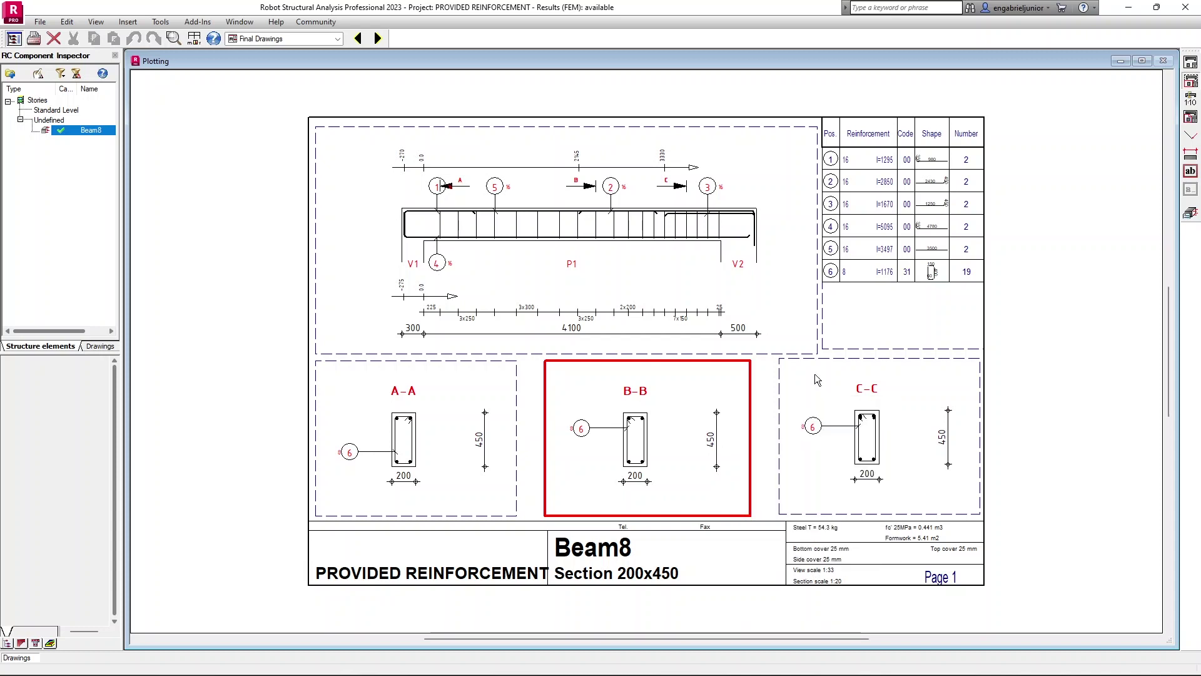
pyautogui.click(906, 391)
pyautogui.rightClick(912, 393)
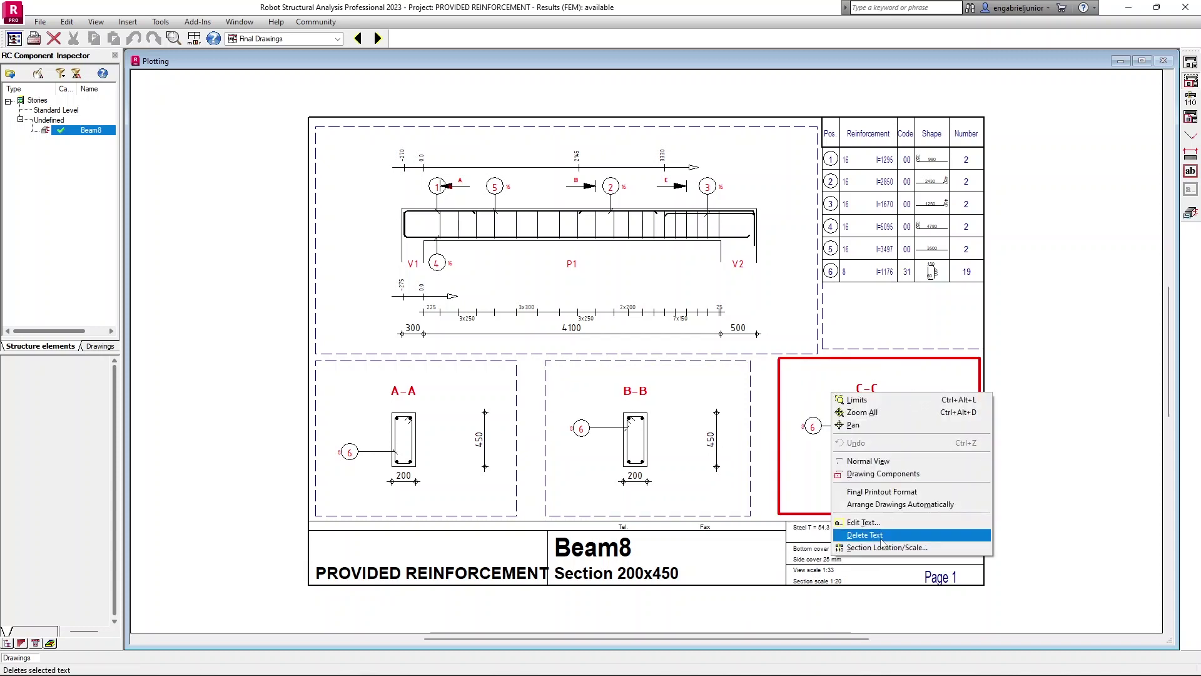
pyautogui.click(882, 549)
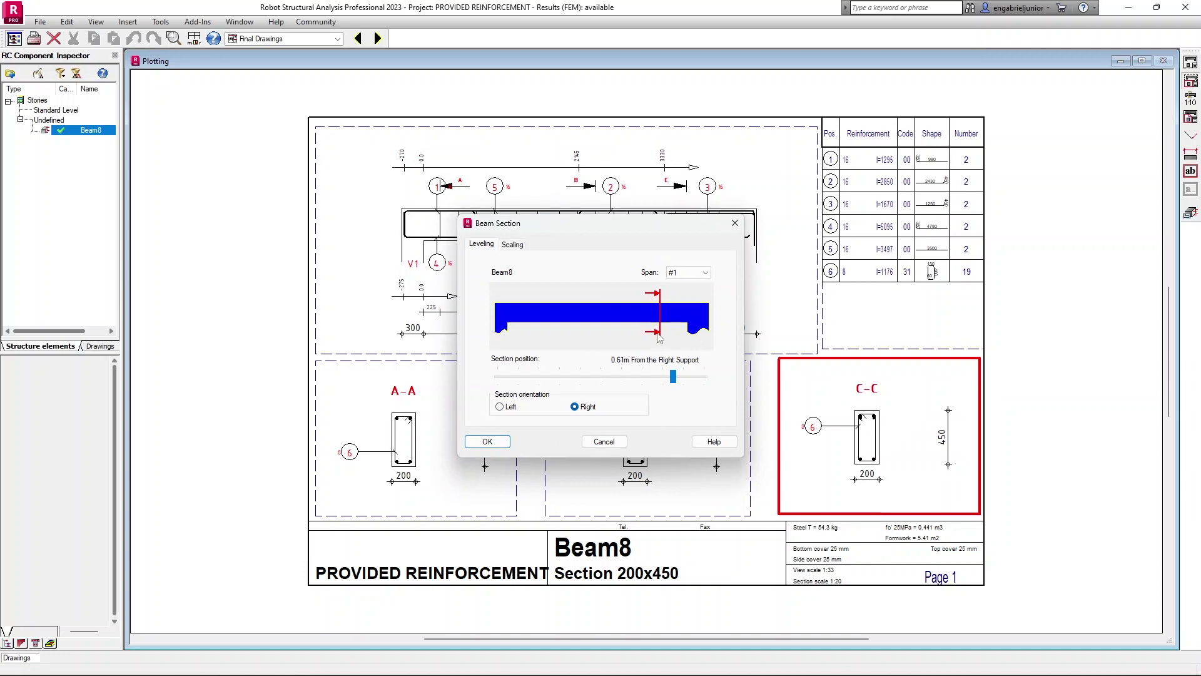
pyautogui.moveTo(673, 376); pyautogui.dragTo(684, 380)
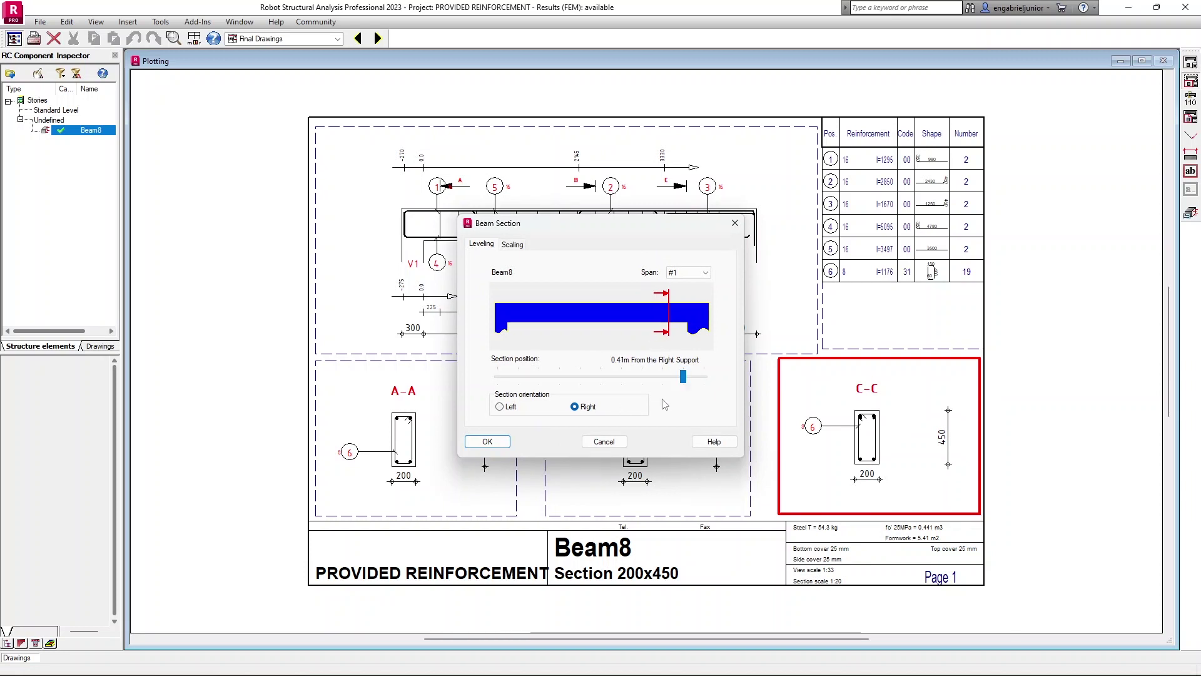
pyautogui.click(495, 442)
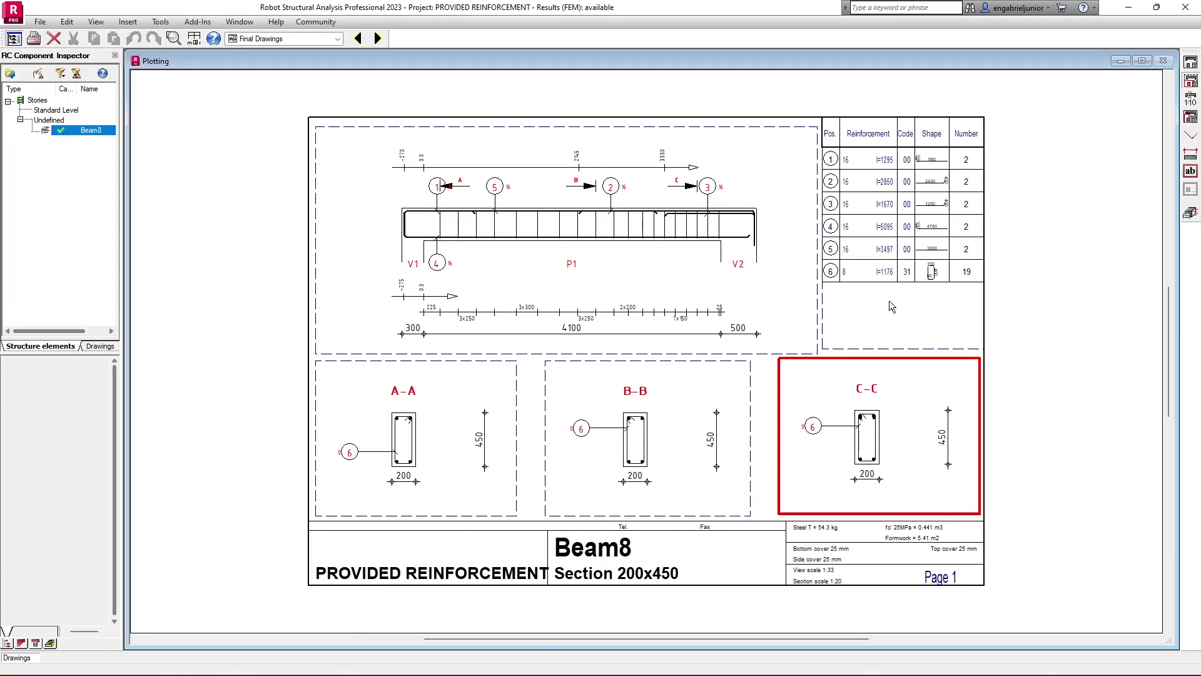
# Check the file format offered for saving the beam drawing in a different format, and cancel without saving
pyautogui.click(813, 261)
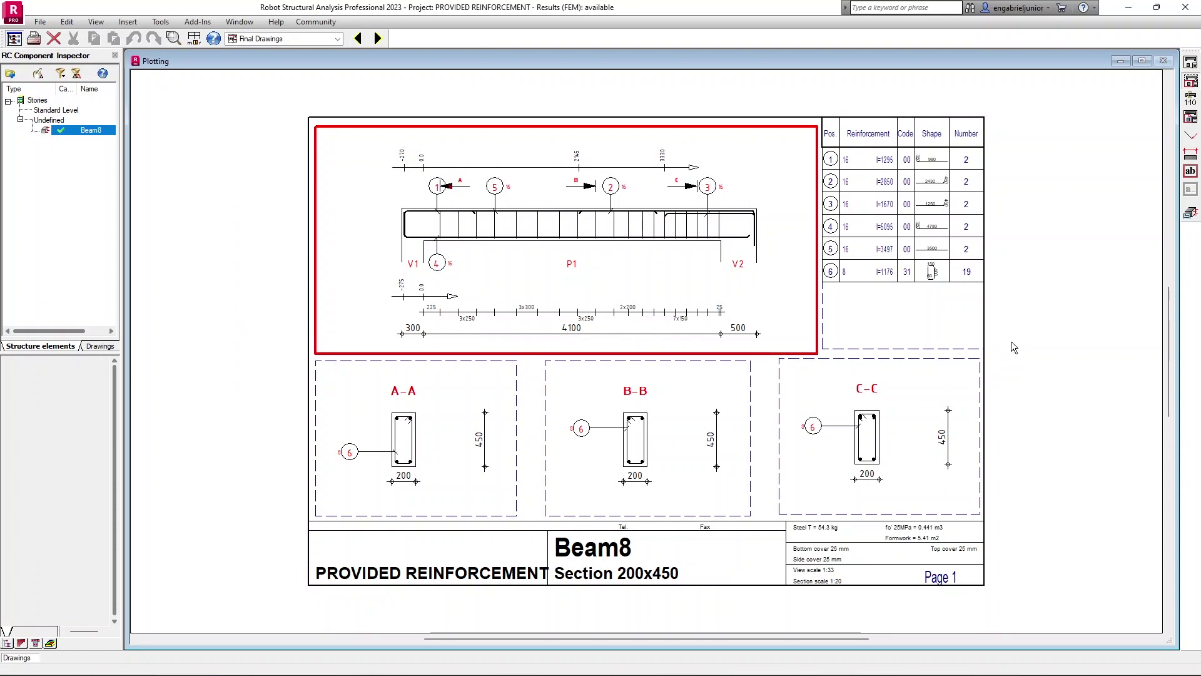
pyautogui.click(39, 21)
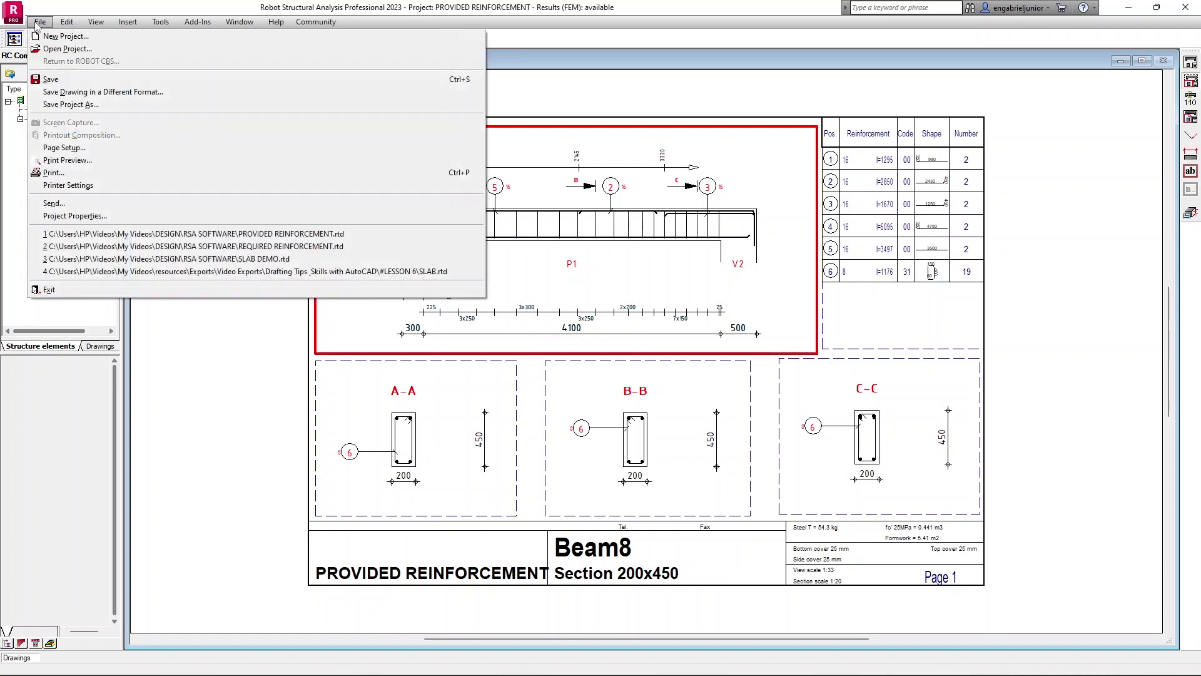
pyautogui.click(104, 93)
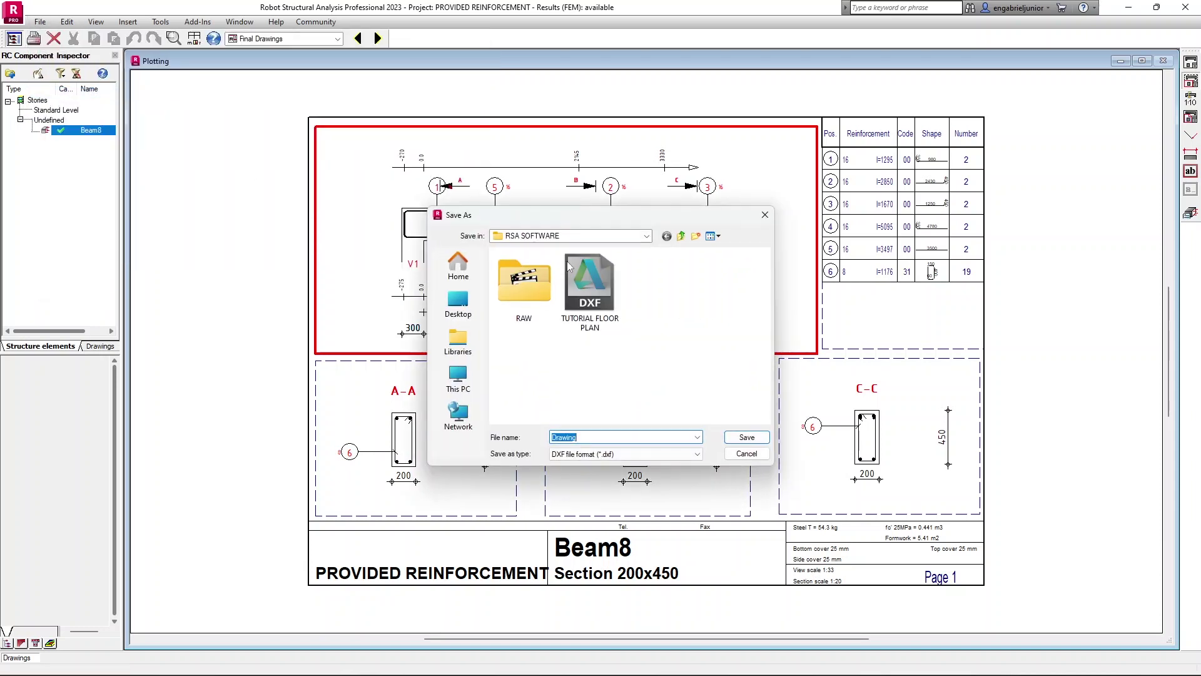
pyautogui.click(661, 459)
pyautogui.click(661, 463)
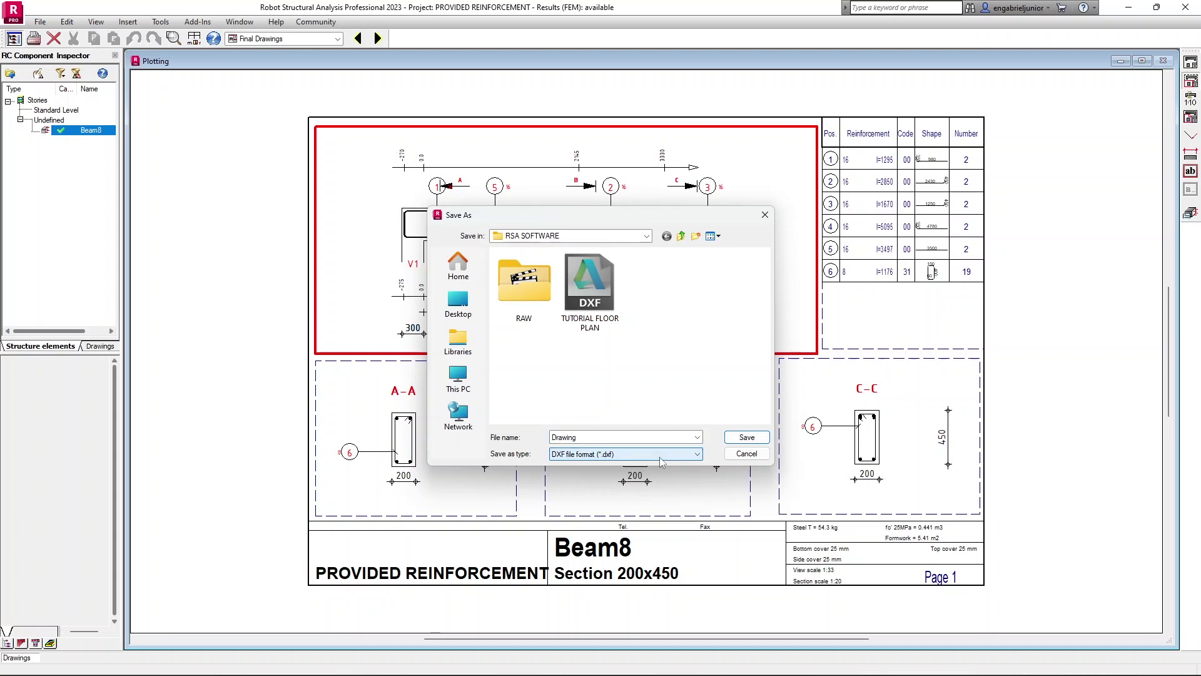
pyautogui.click(756, 455)
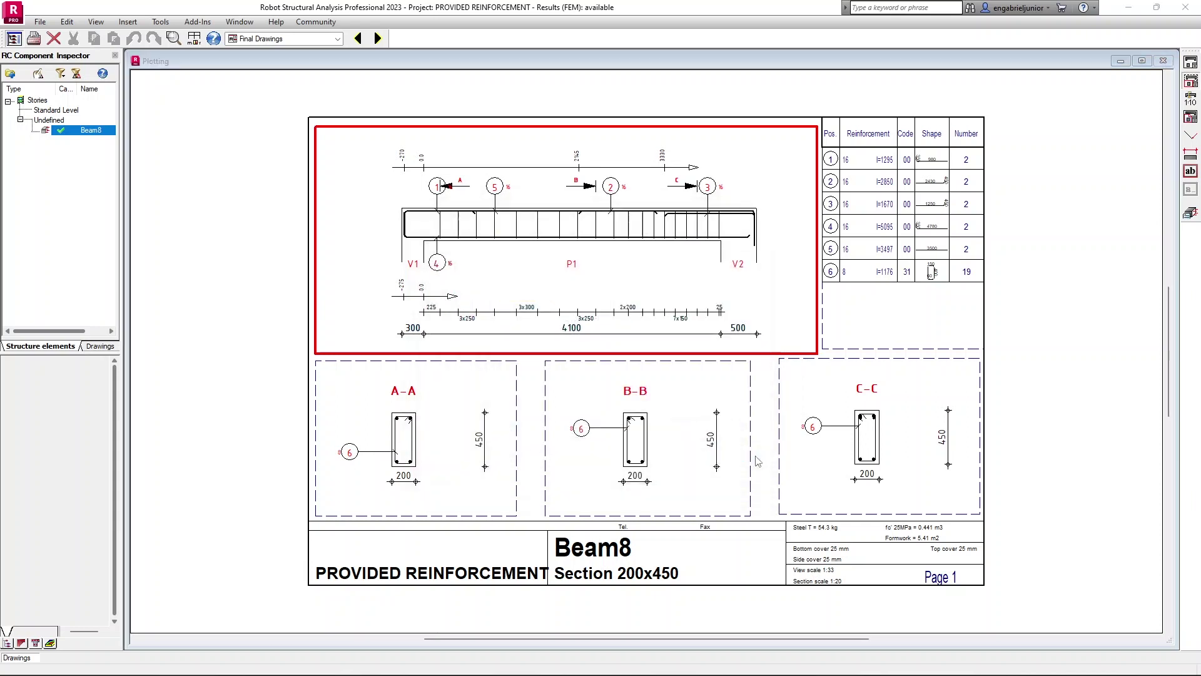
pyautogui.click(1023, 208)
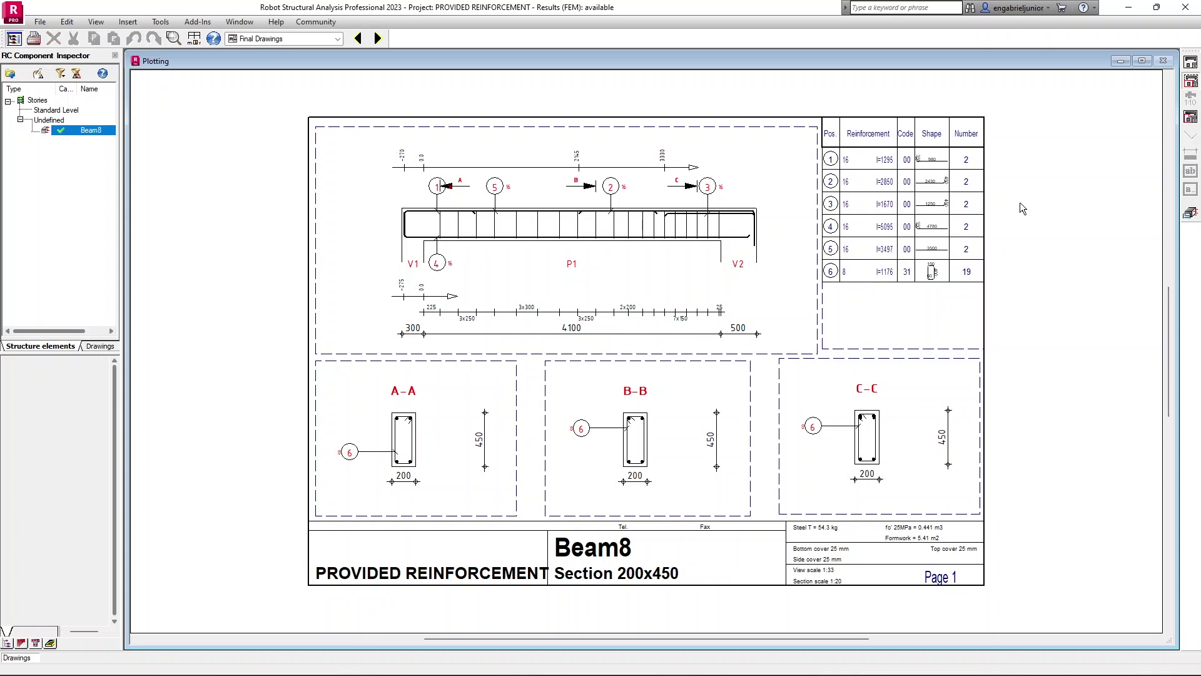
# Return to the provided reinforcement layout, reopen Beam8 and go through its diagrams to the reinforcement view
pyautogui.click(337, 41)
pyautogui.click(274, 127)
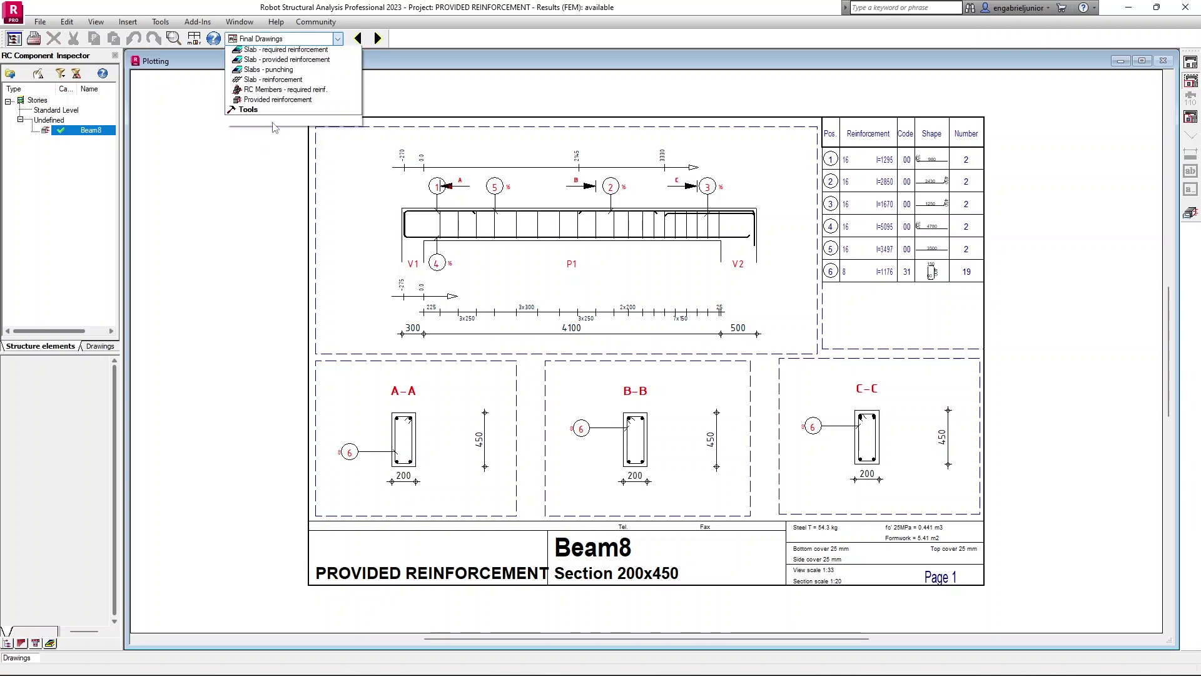
pyautogui.click(285, 153)
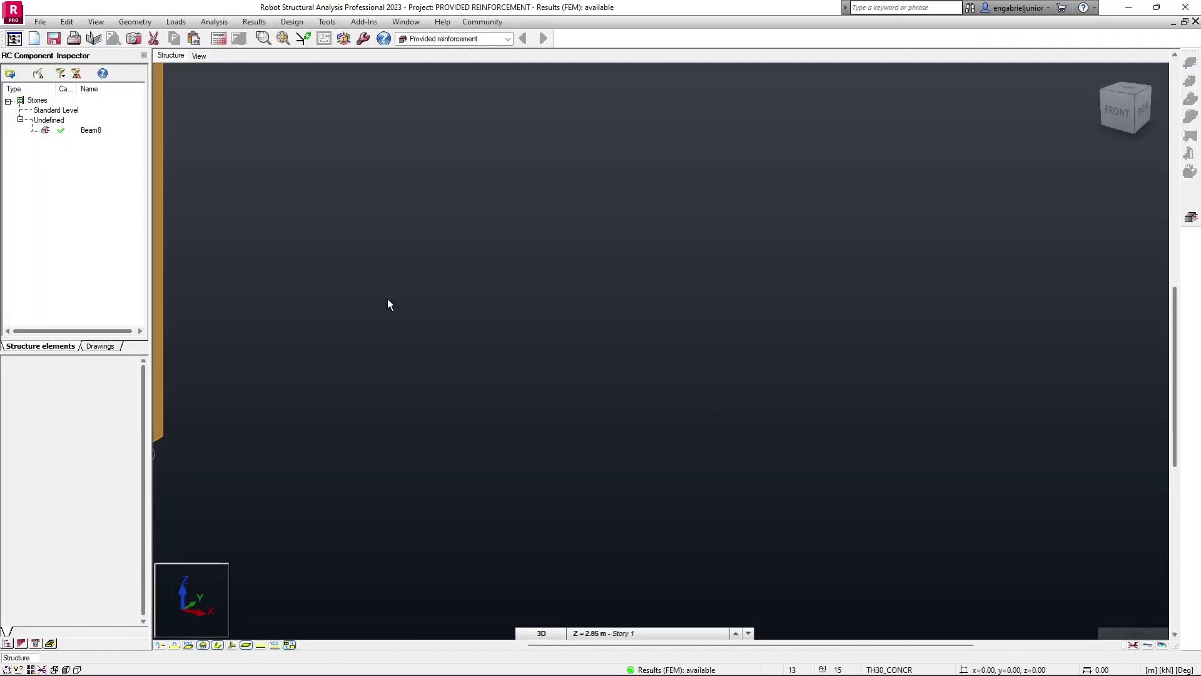
pyautogui.doubleClick(64, 132)
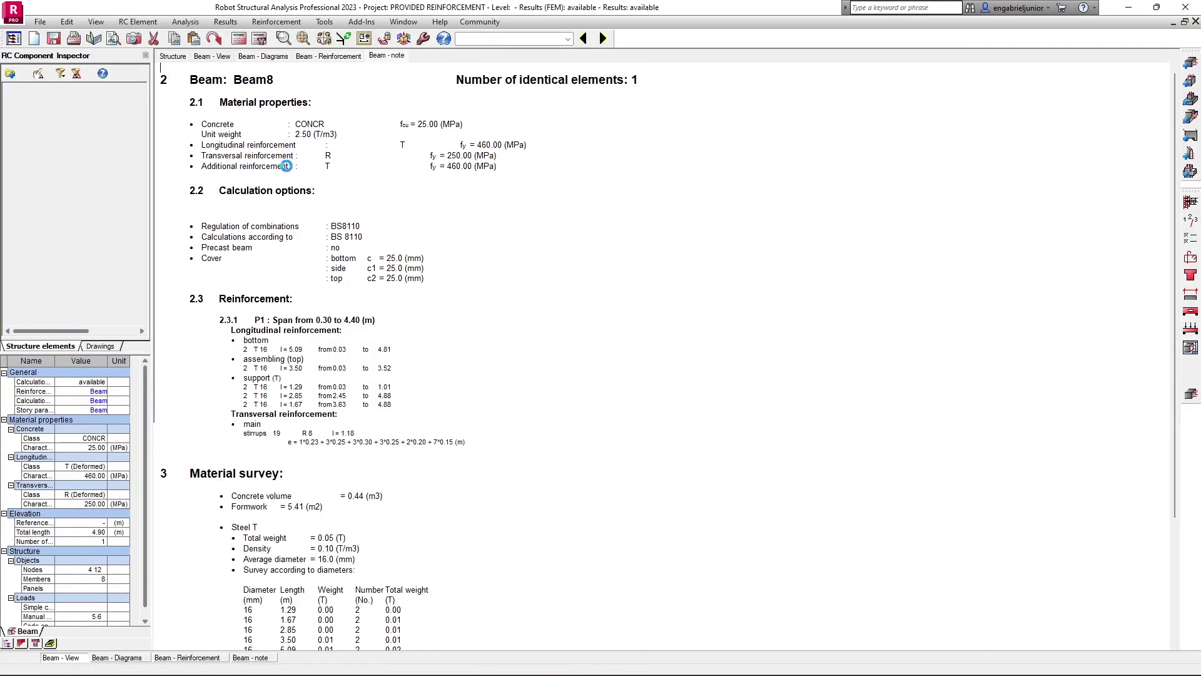
pyautogui.click(214, 57)
pyautogui.click(280, 57)
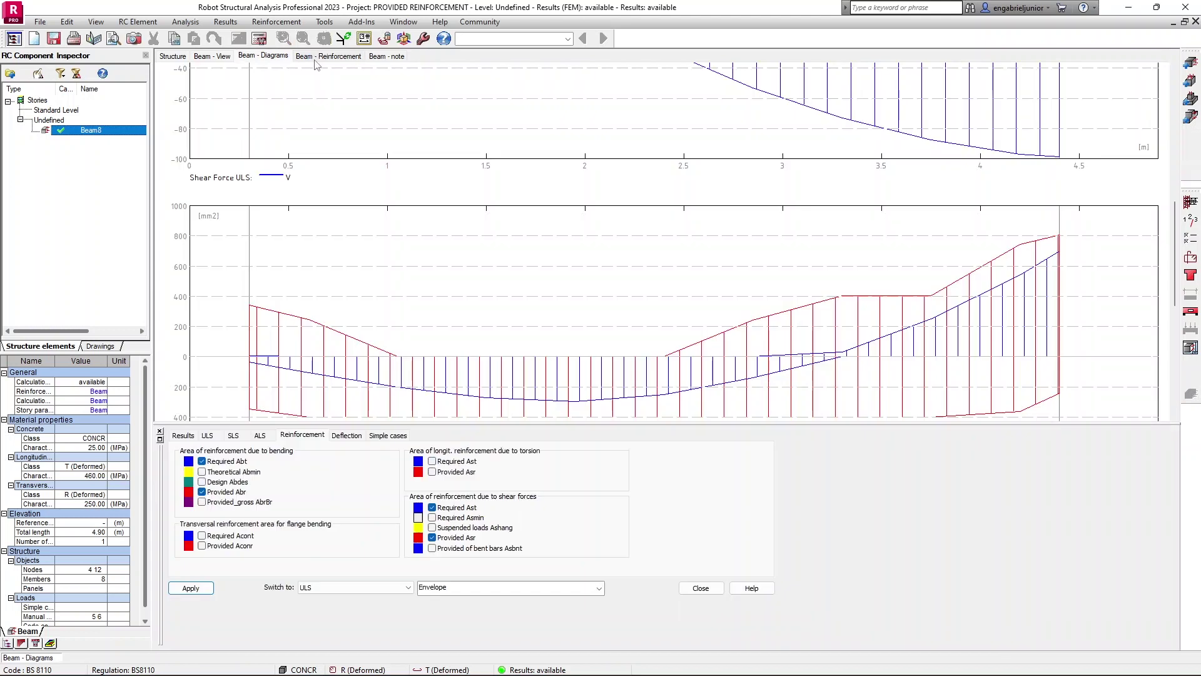
pyautogui.click(319, 56)
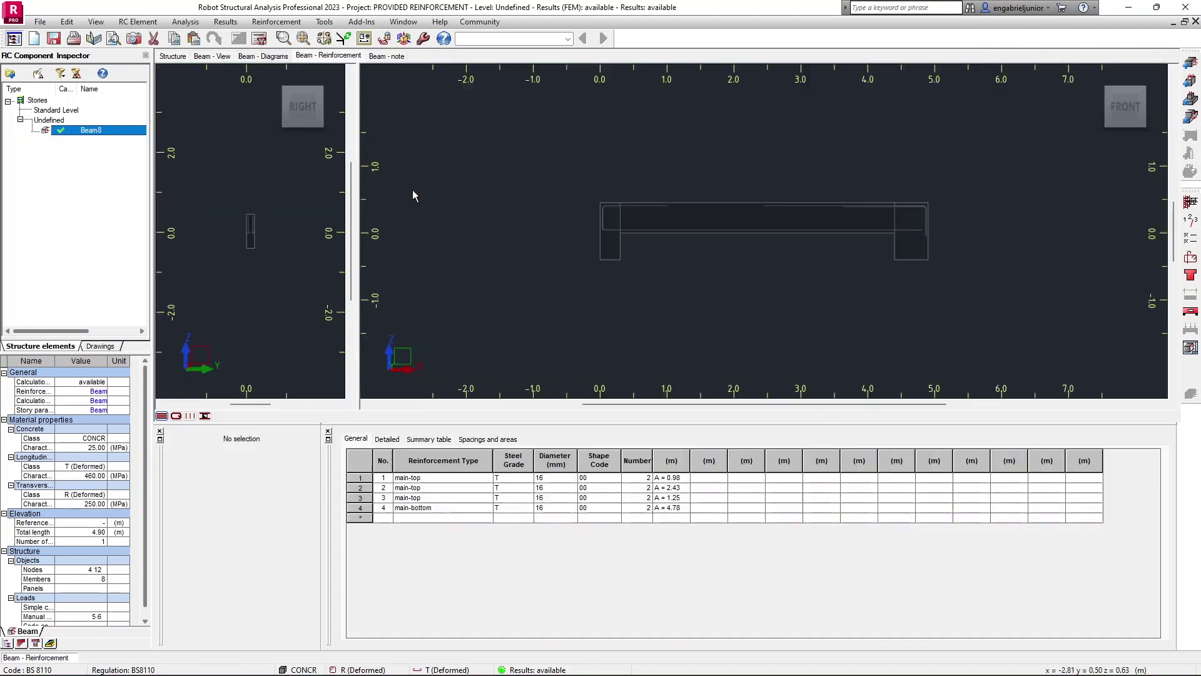
# Review the geometry and stirrup parameters in the beam's reinforcement definition, cancel it, and look closely at the bars in the beam elevation
pyautogui.click(1192, 207)
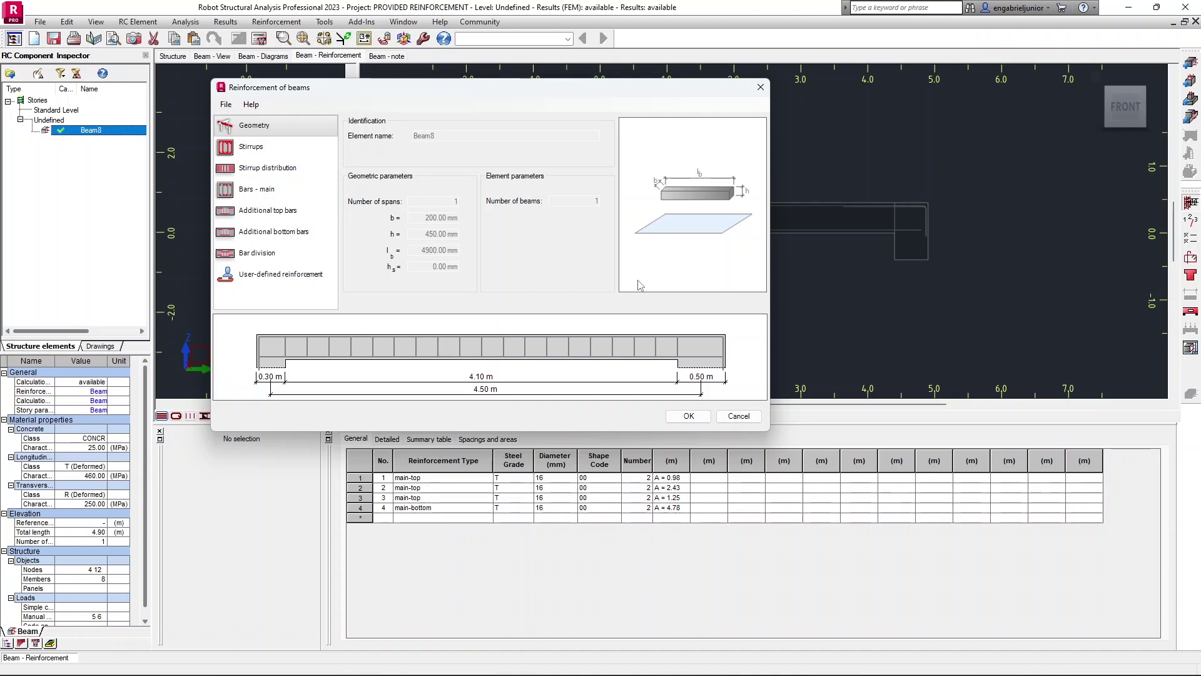
pyautogui.moveTo(537, 94); pyautogui.dragTo(687, 83)
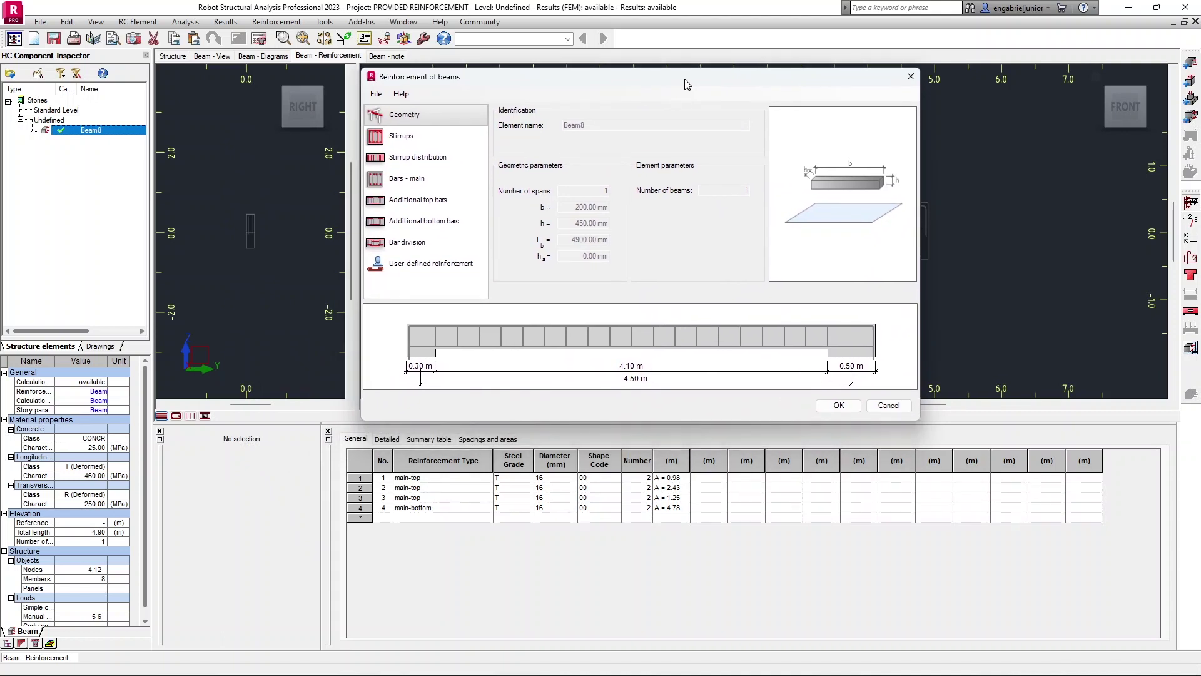
pyautogui.click(447, 136)
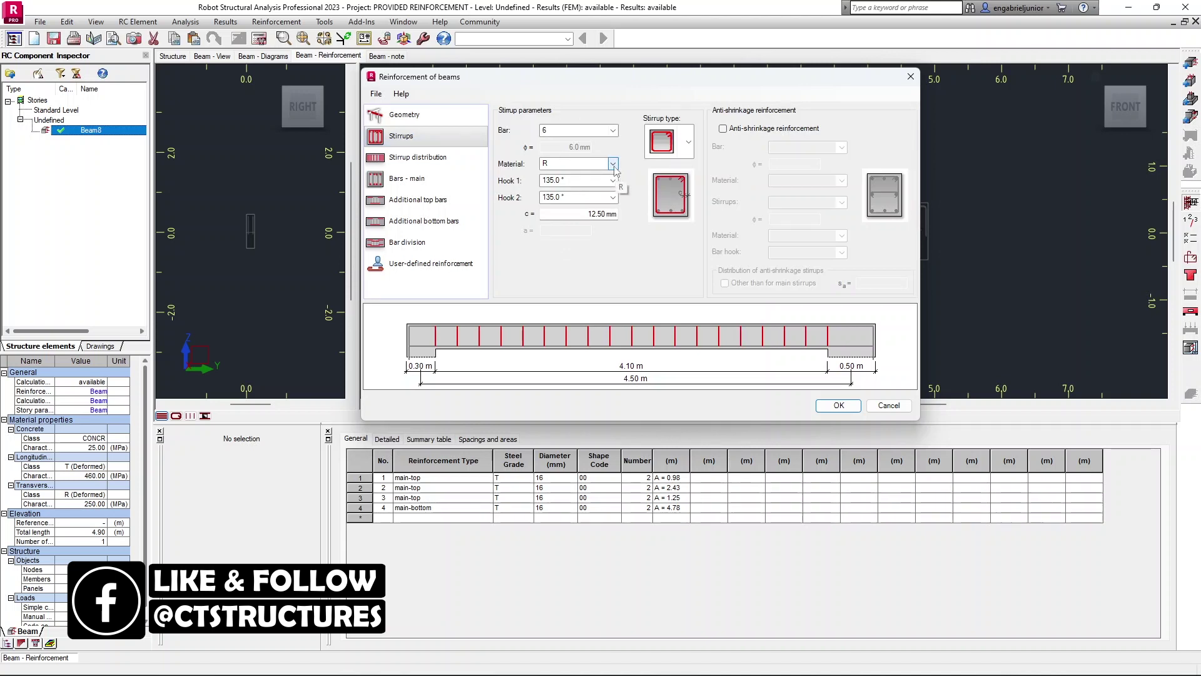
pyautogui.click(448, 199)
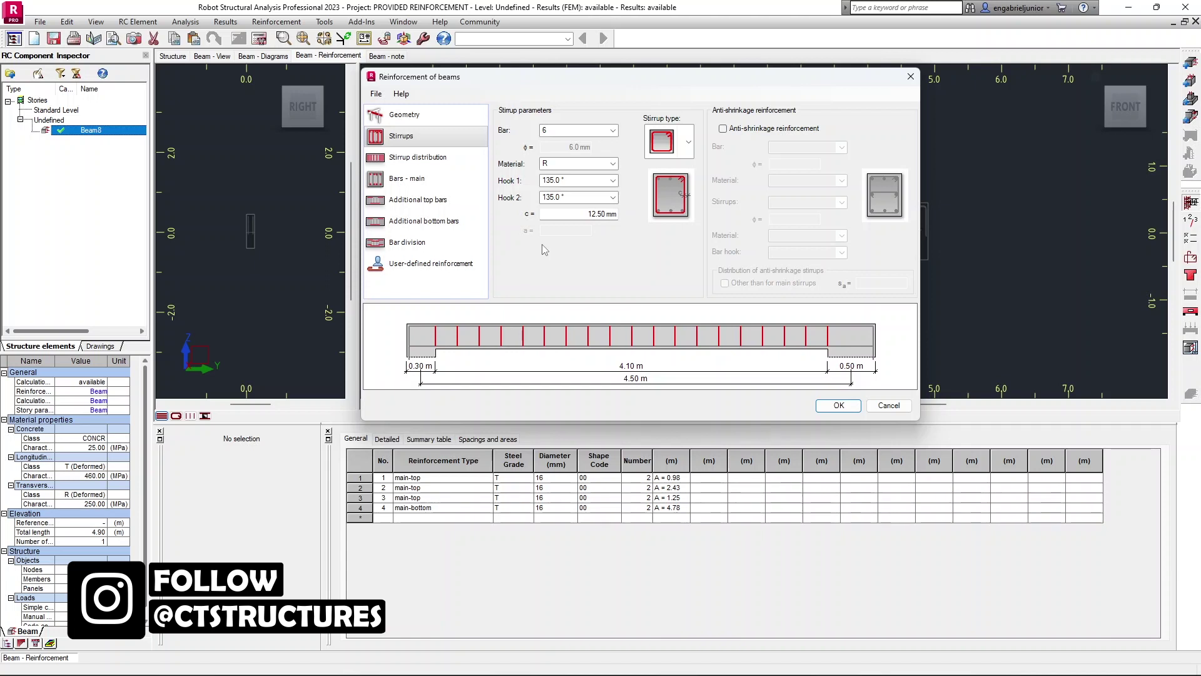
pyautogui.click(877, 405)
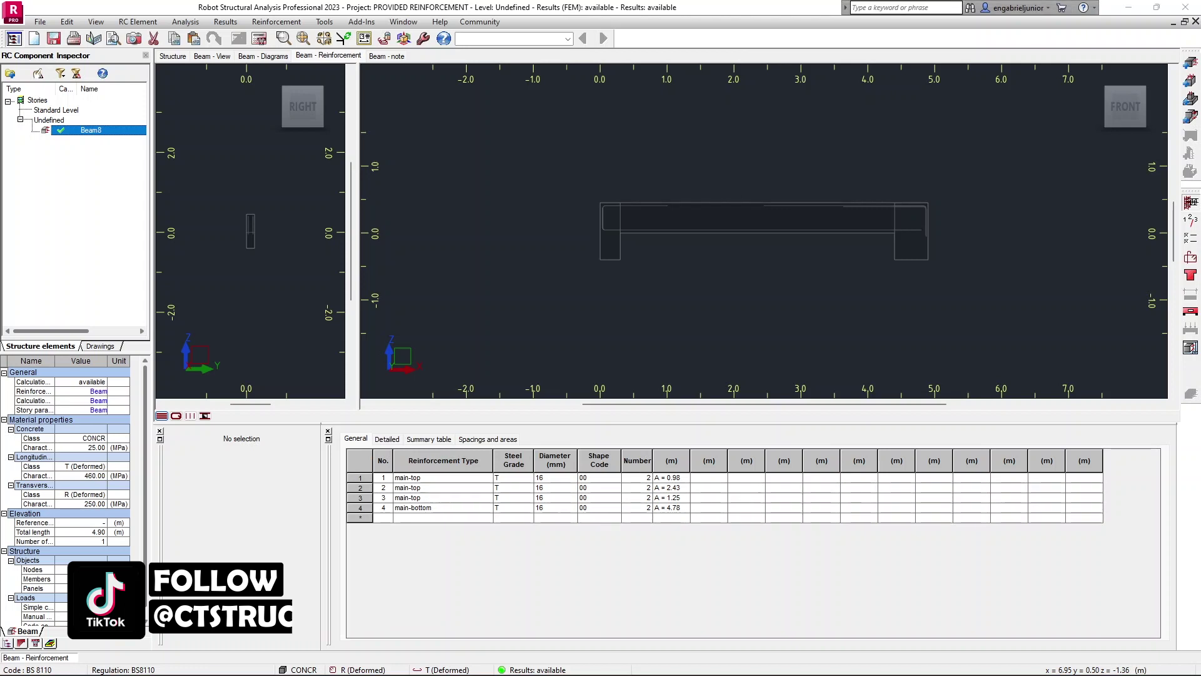
pyautogui.scroll(3, 701, 245)
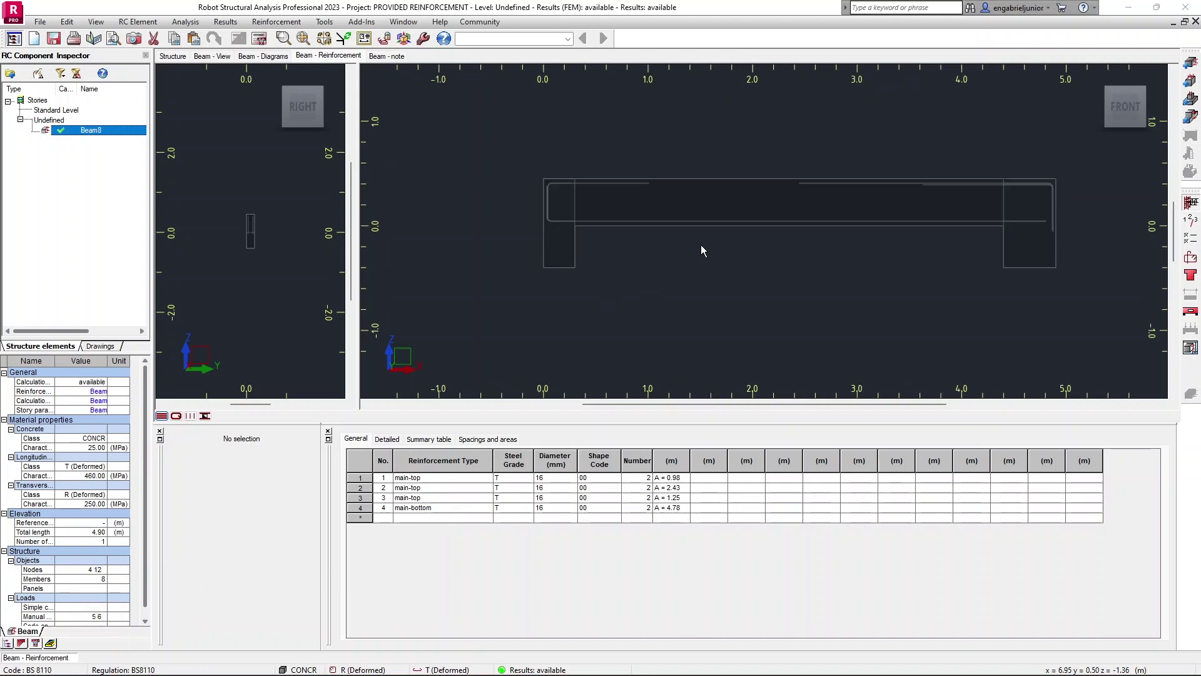
pyautogui.scroll(1, 712, 231)
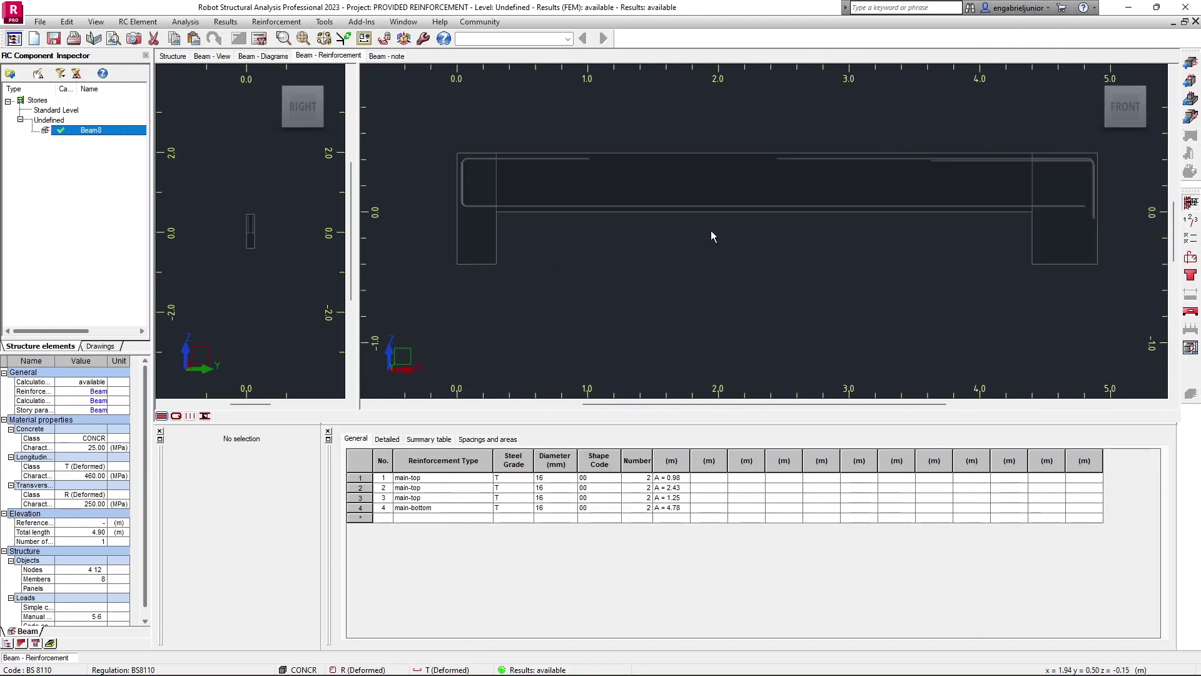